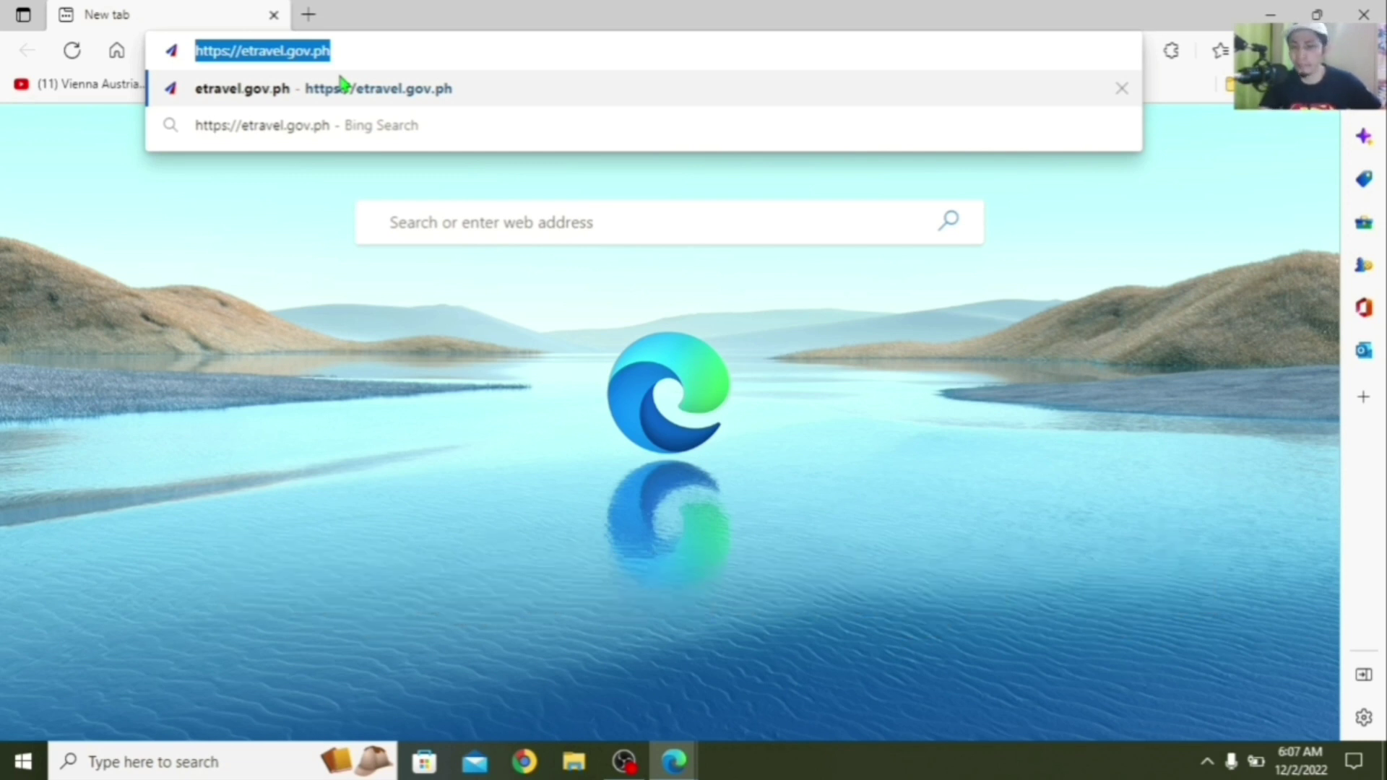
Load the etravel.gov.ph Register page with the Philippine Passport Holder option in Edge
left_click(343, 87)
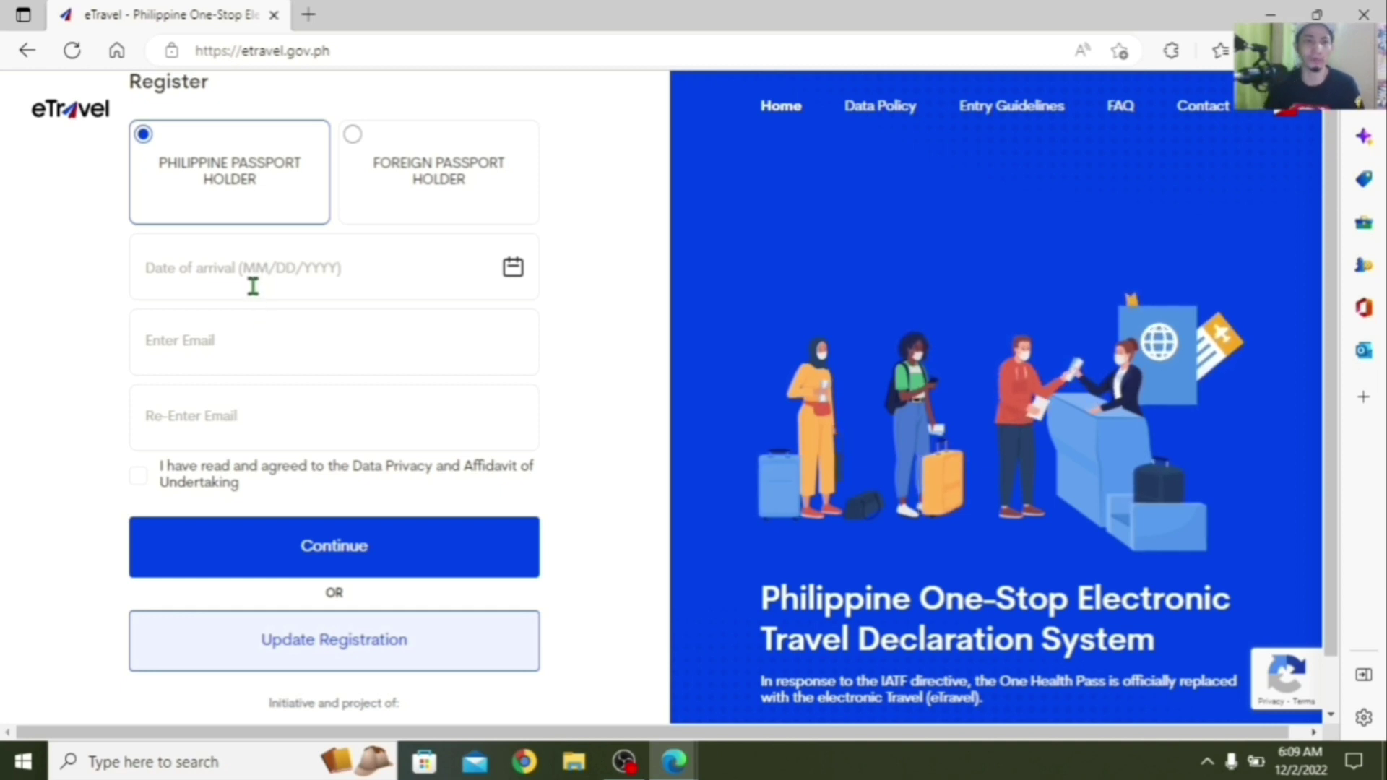
Set the date of arrival to 12/04/2022, picking December 4 in the calendar
left_click(254, 279)
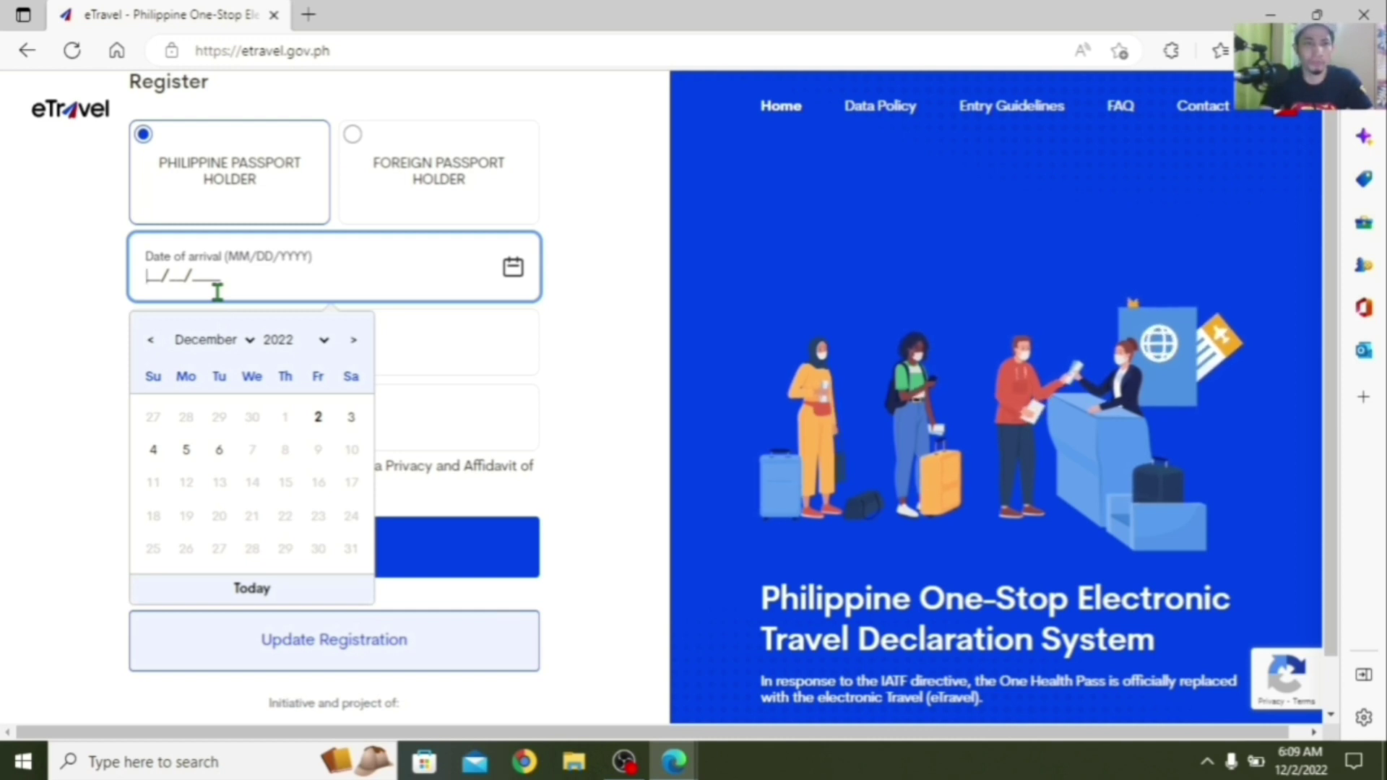
type("12/")
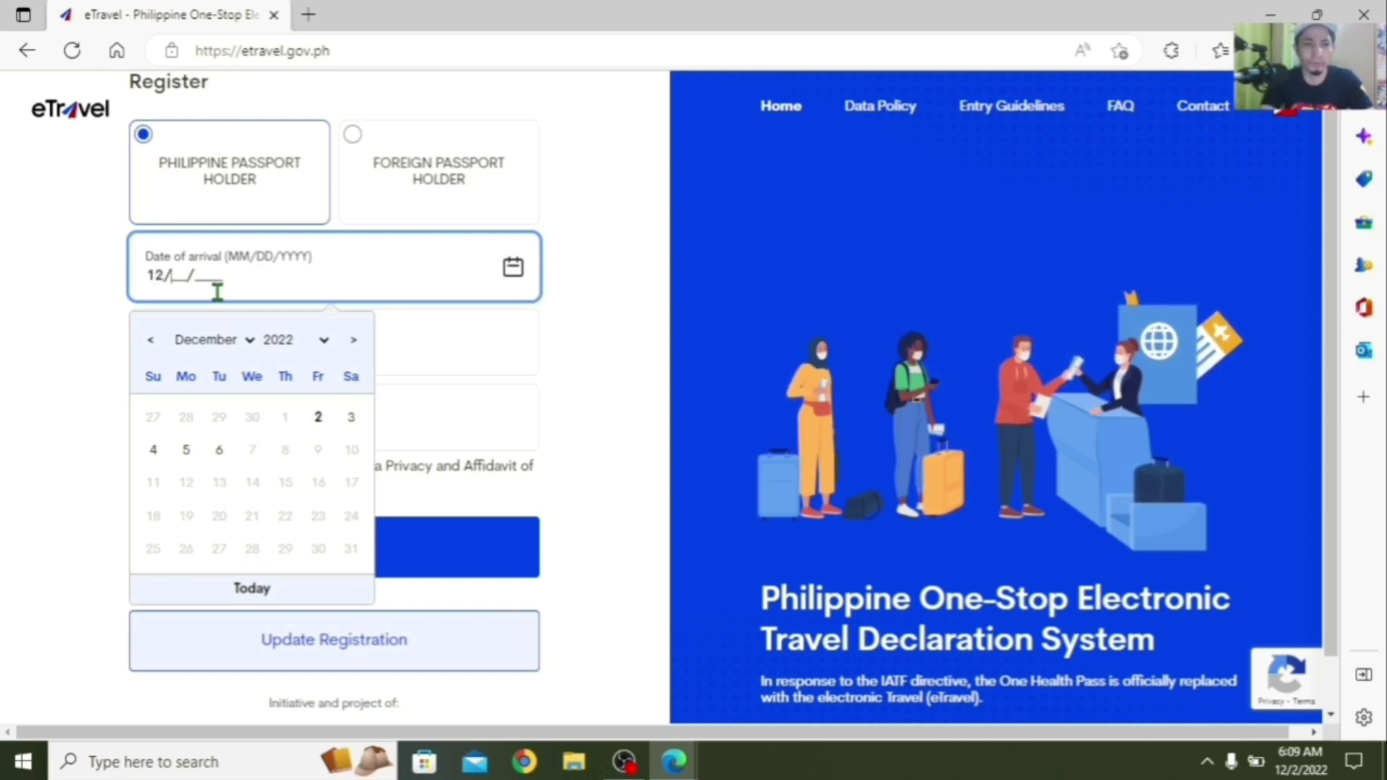
type("04/")
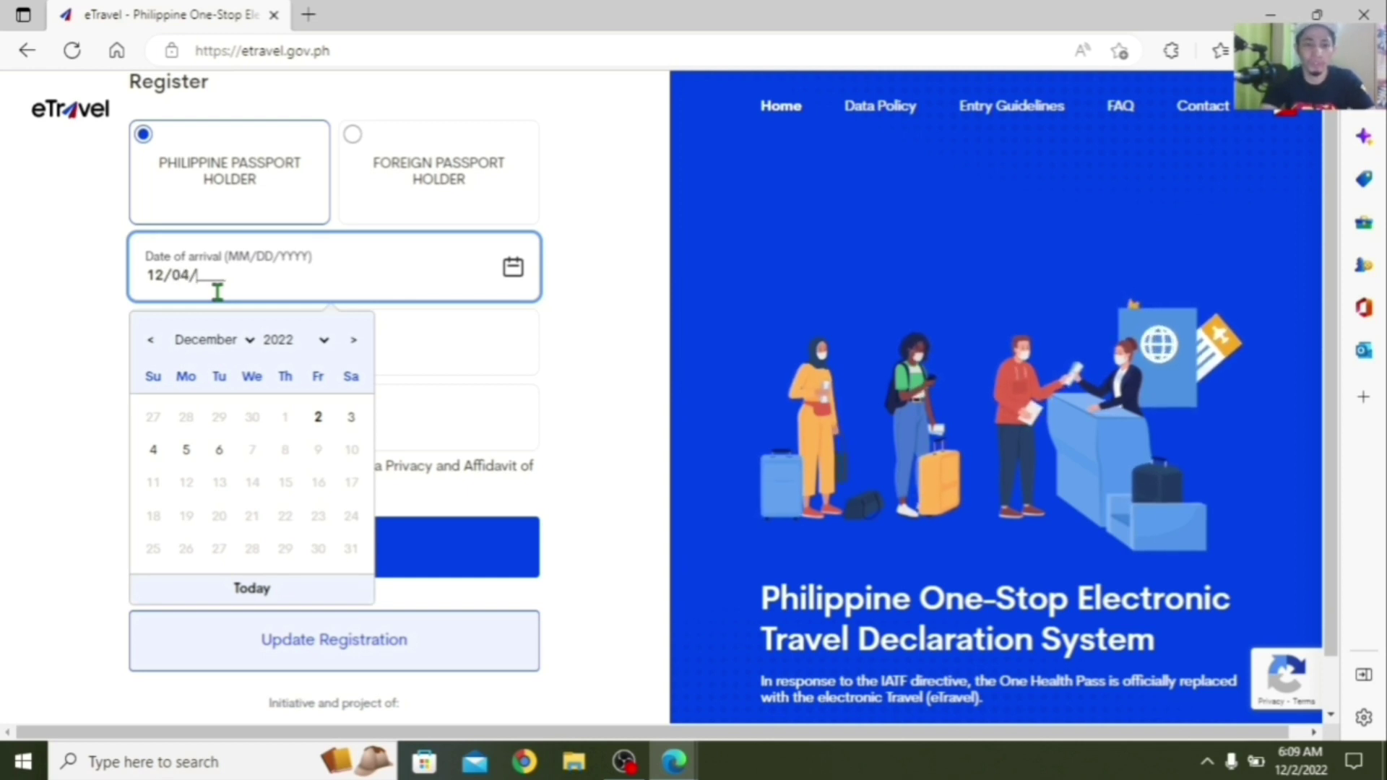
type("2022")
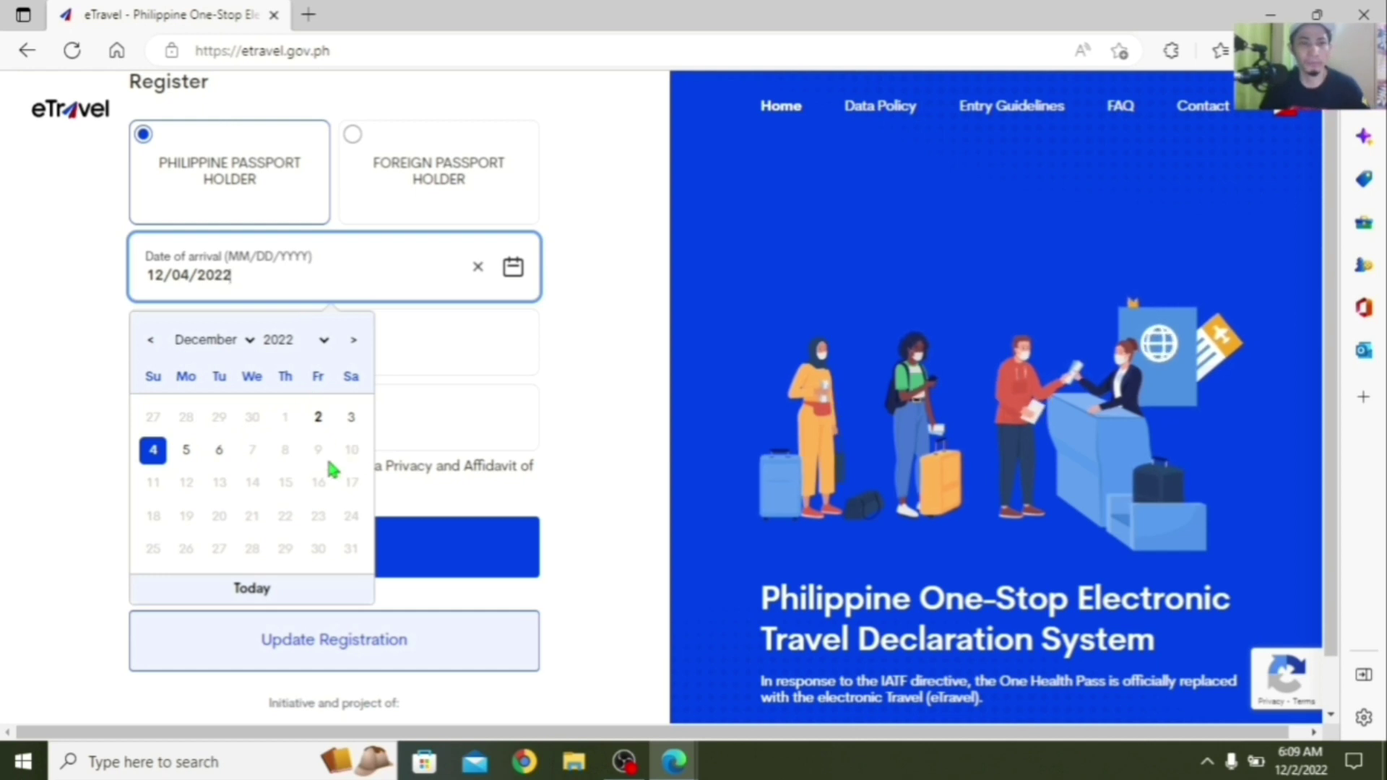
left_click(154, 456)
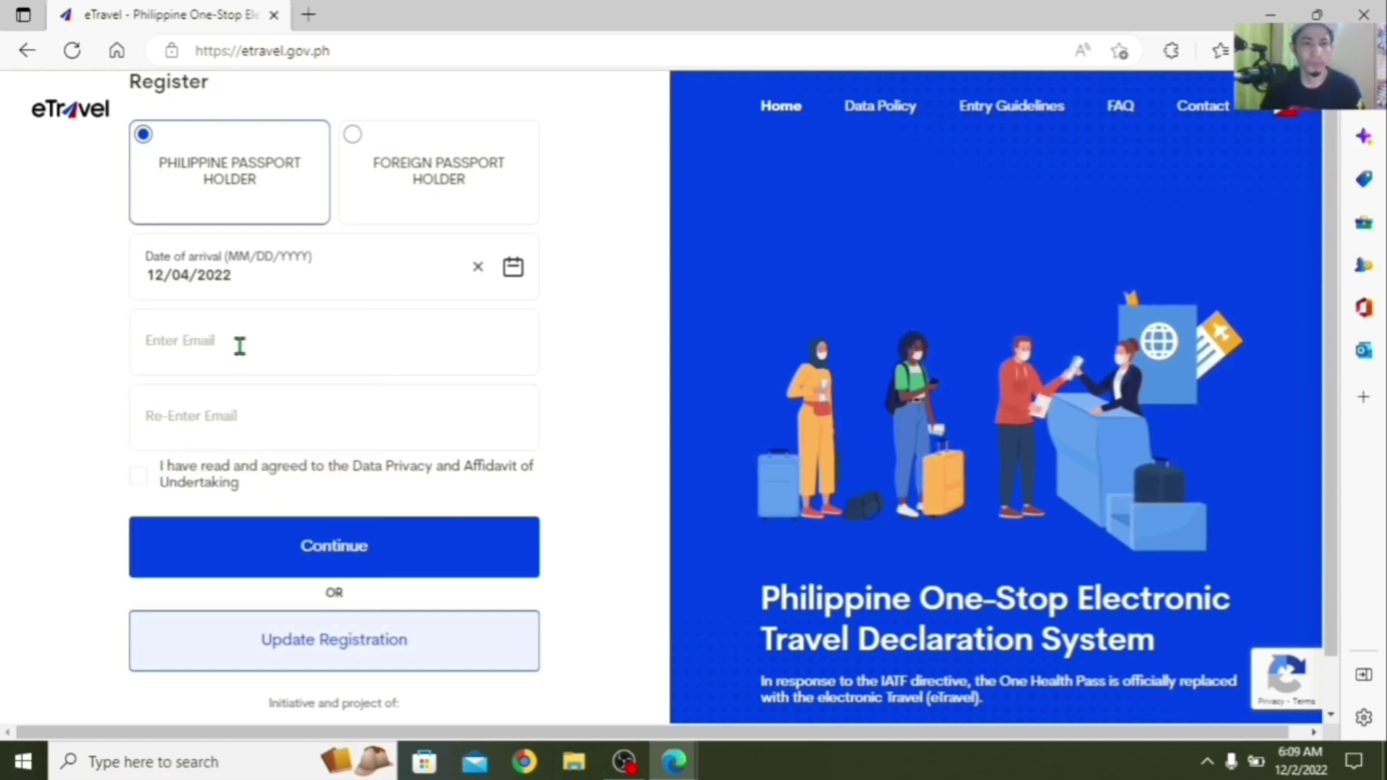
Enter the traveller's email address, correct the mistyped entry, and select the whole address
left_click(186, 348)
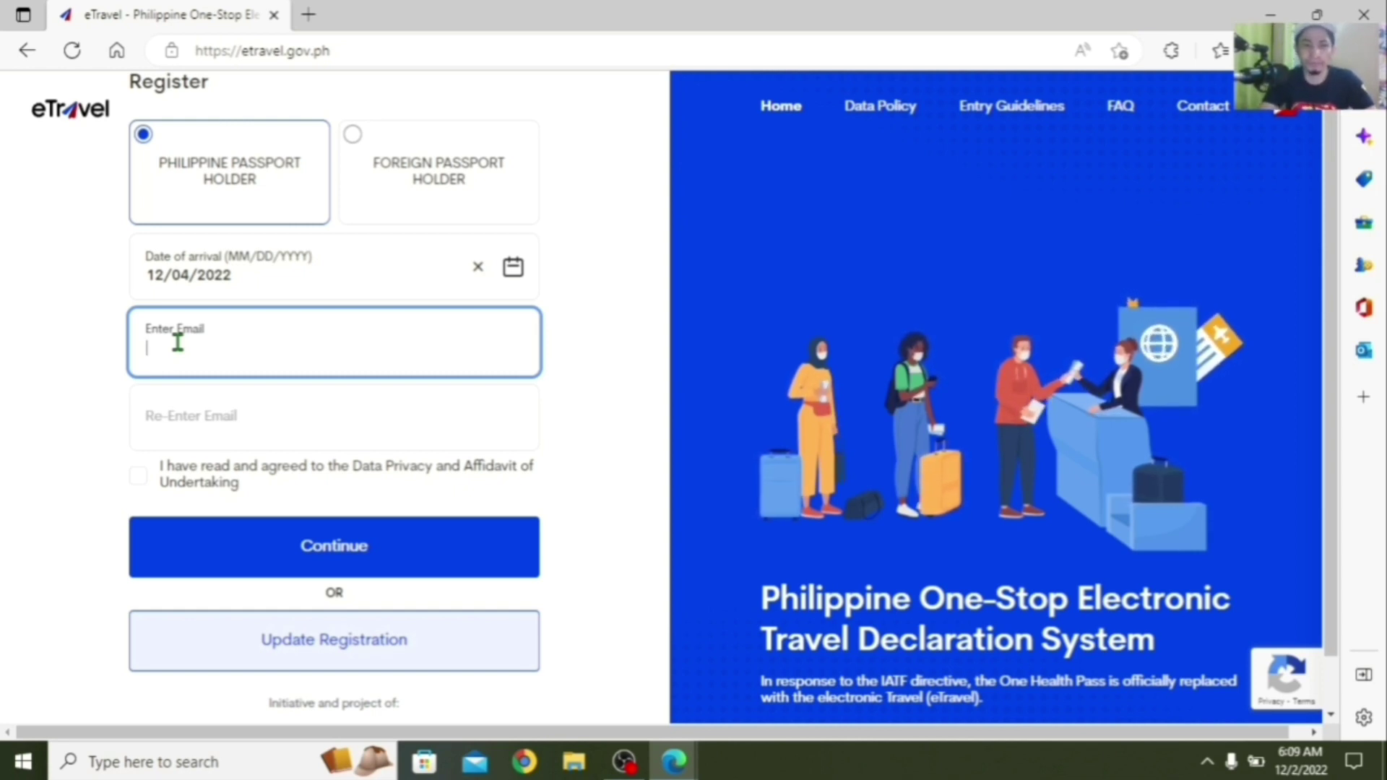
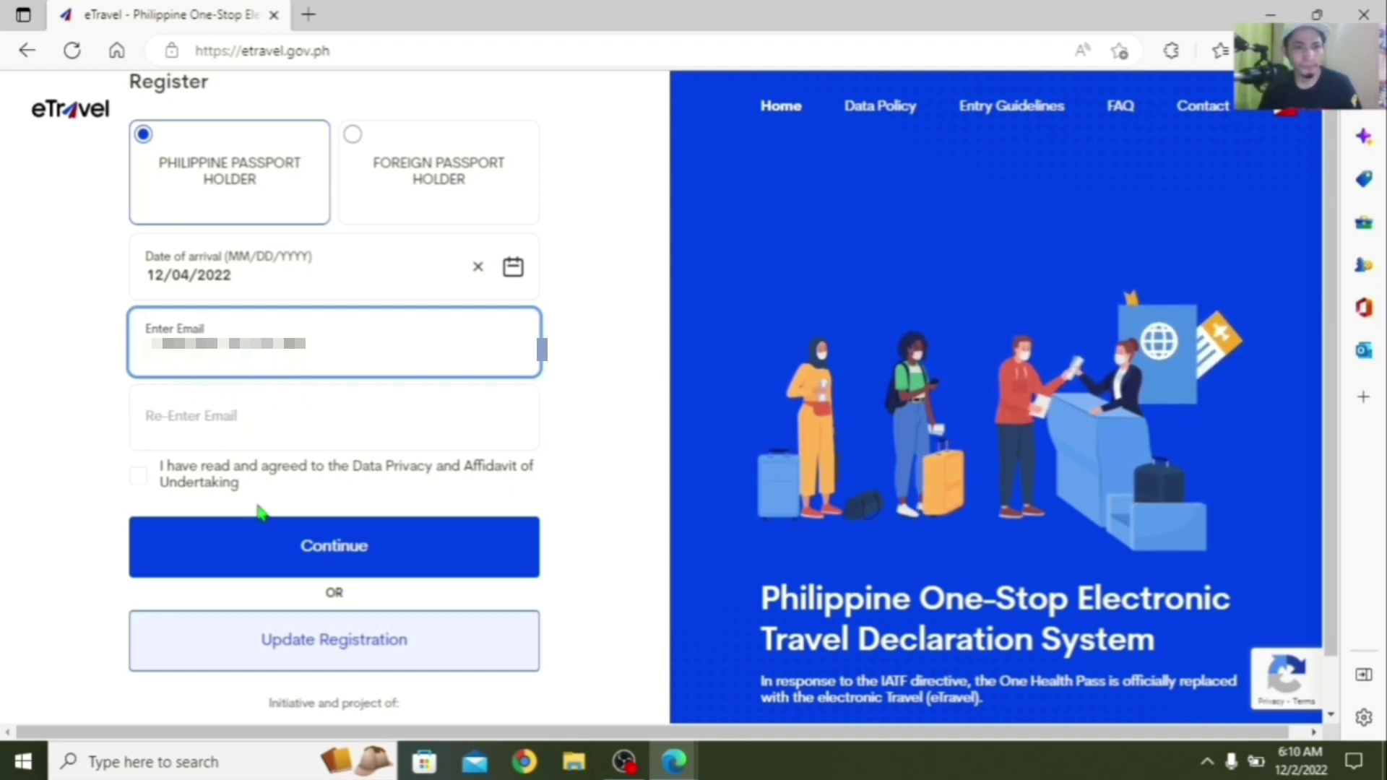
left_click_drag(338, 345, 106, 361)
Copy the email address and paste it into the Re-Enter Email field
right_click(200, 349)
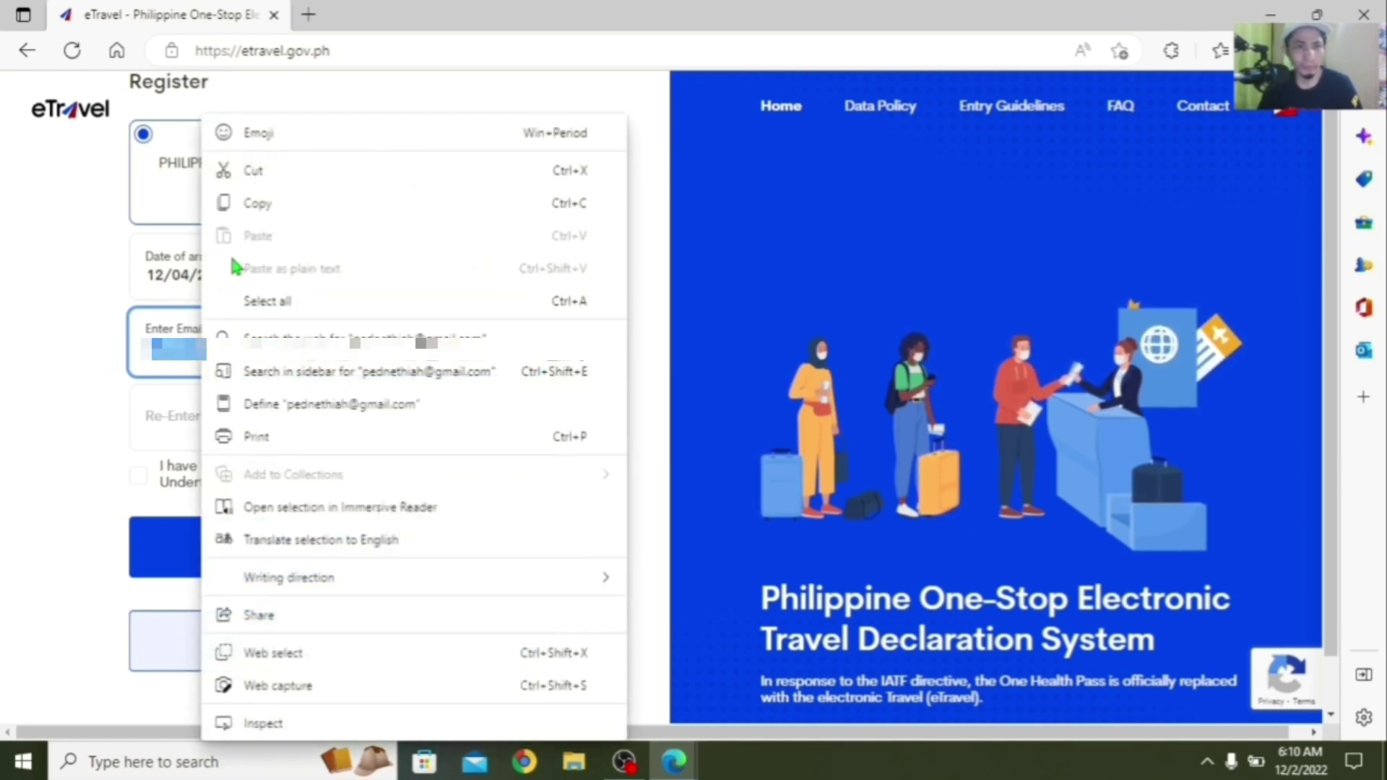
left_click(257, 203)
left_click(186, 416)
type("pedn")
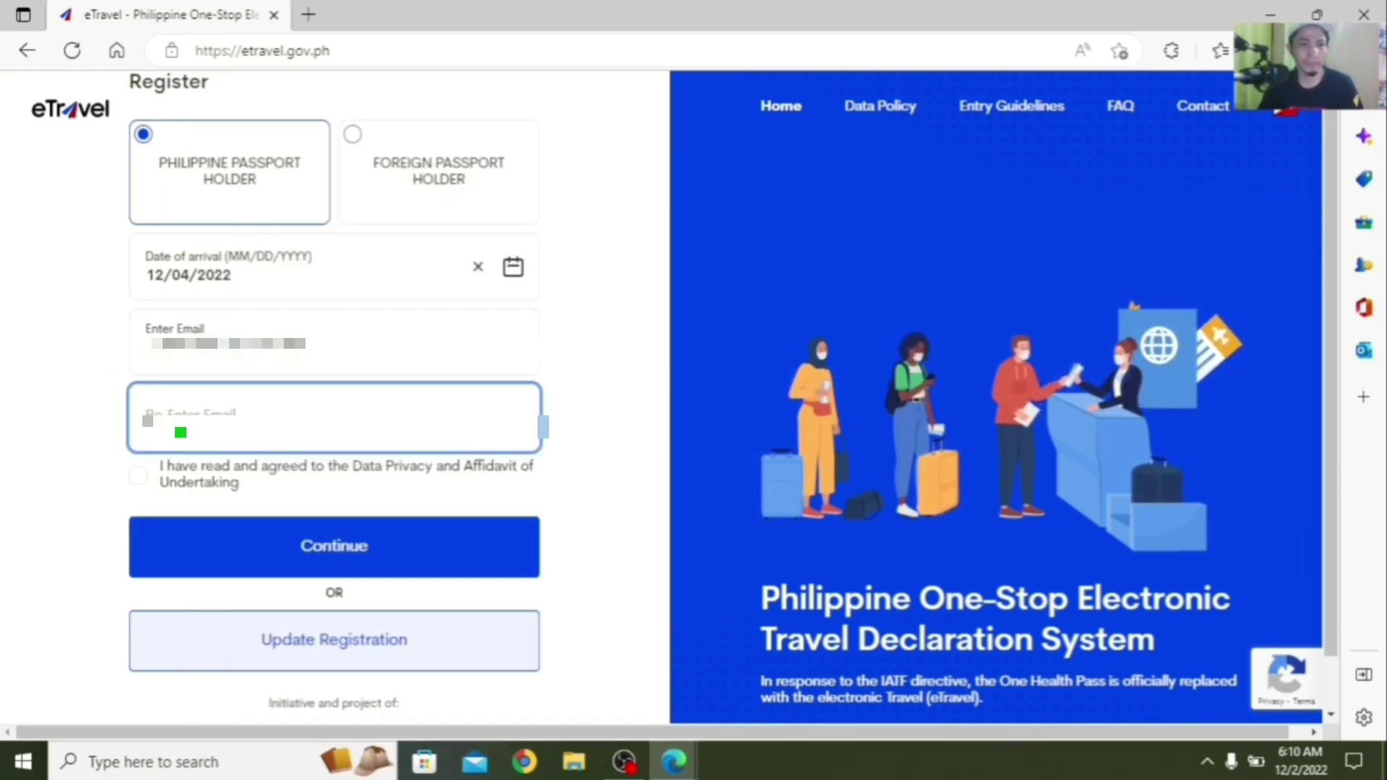
right_click(172, 412)
left_click(227, 398)
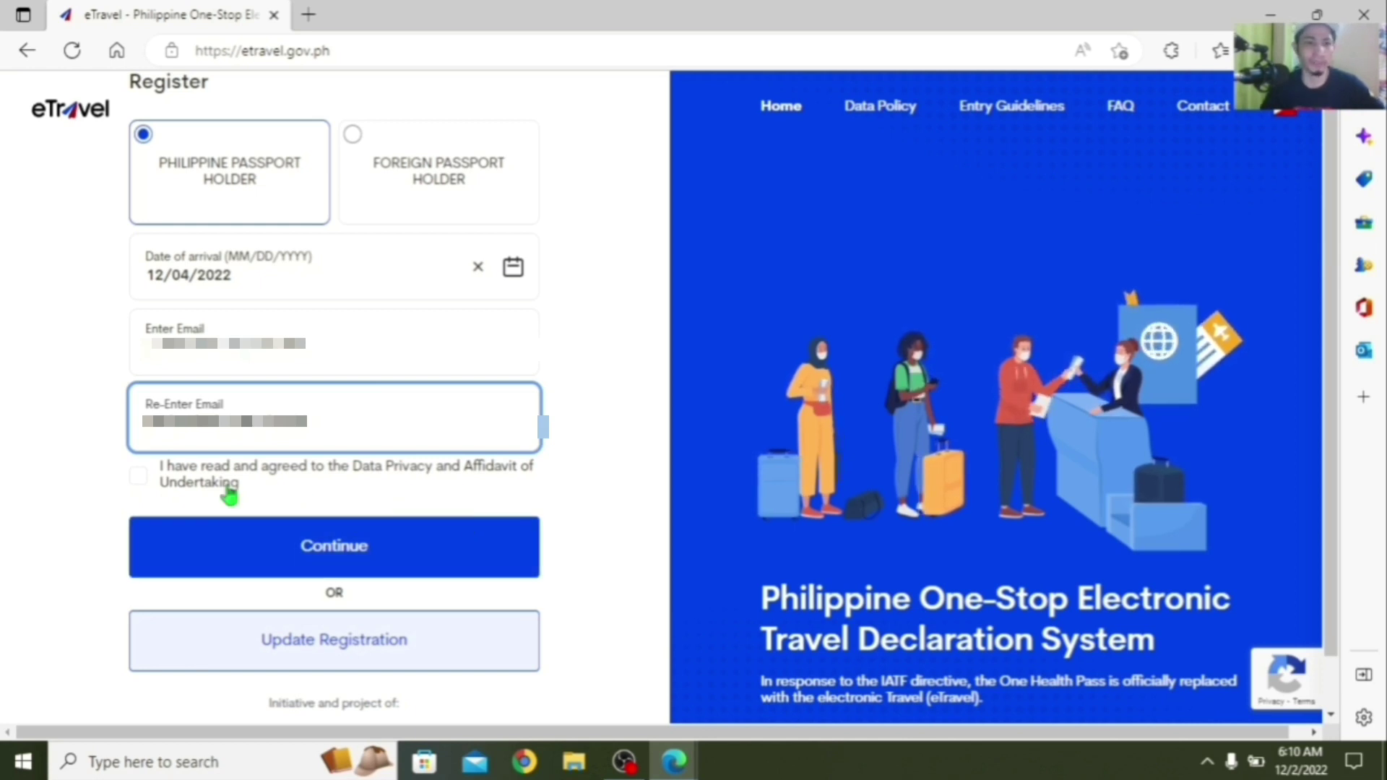
Agree to the data privacy affidavit and continue to the Personal Profile form
left_click(140, 484)
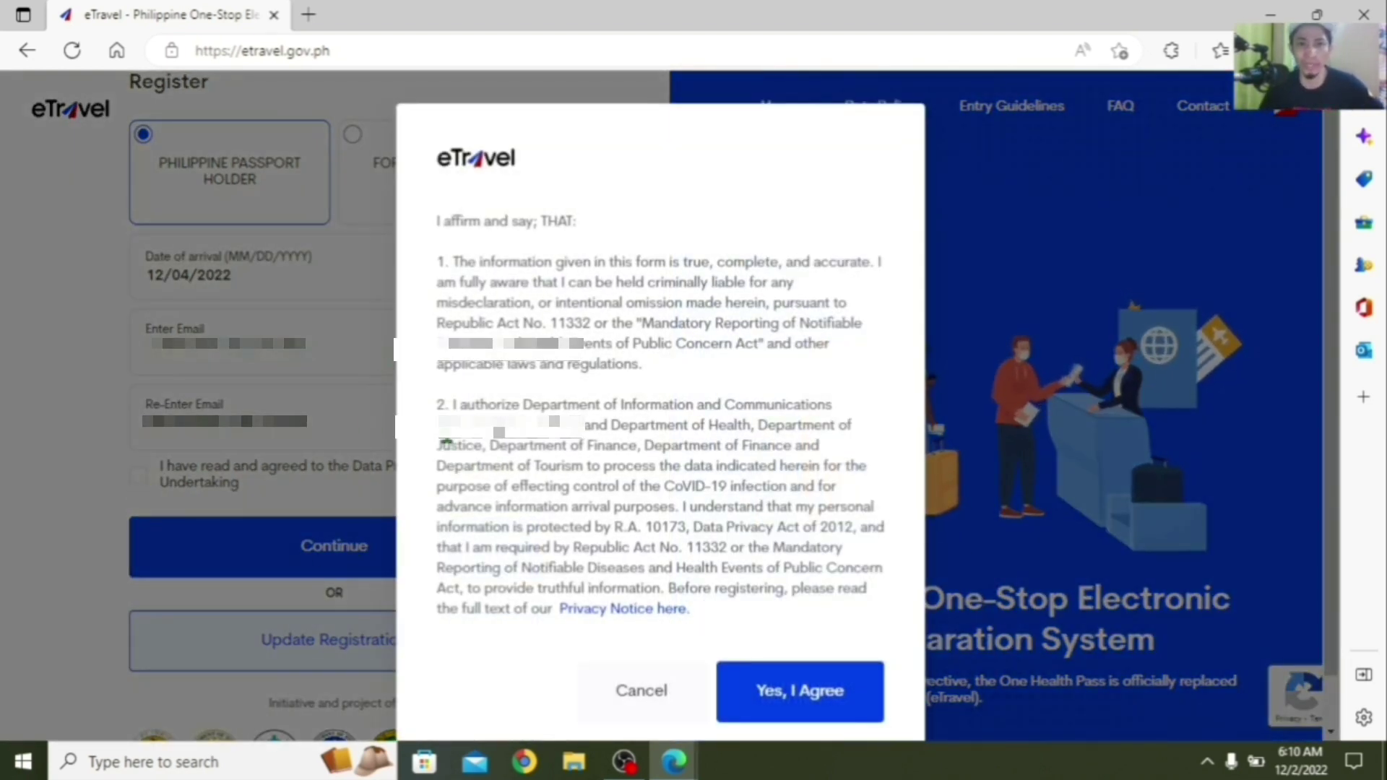
left_click(806, 699)
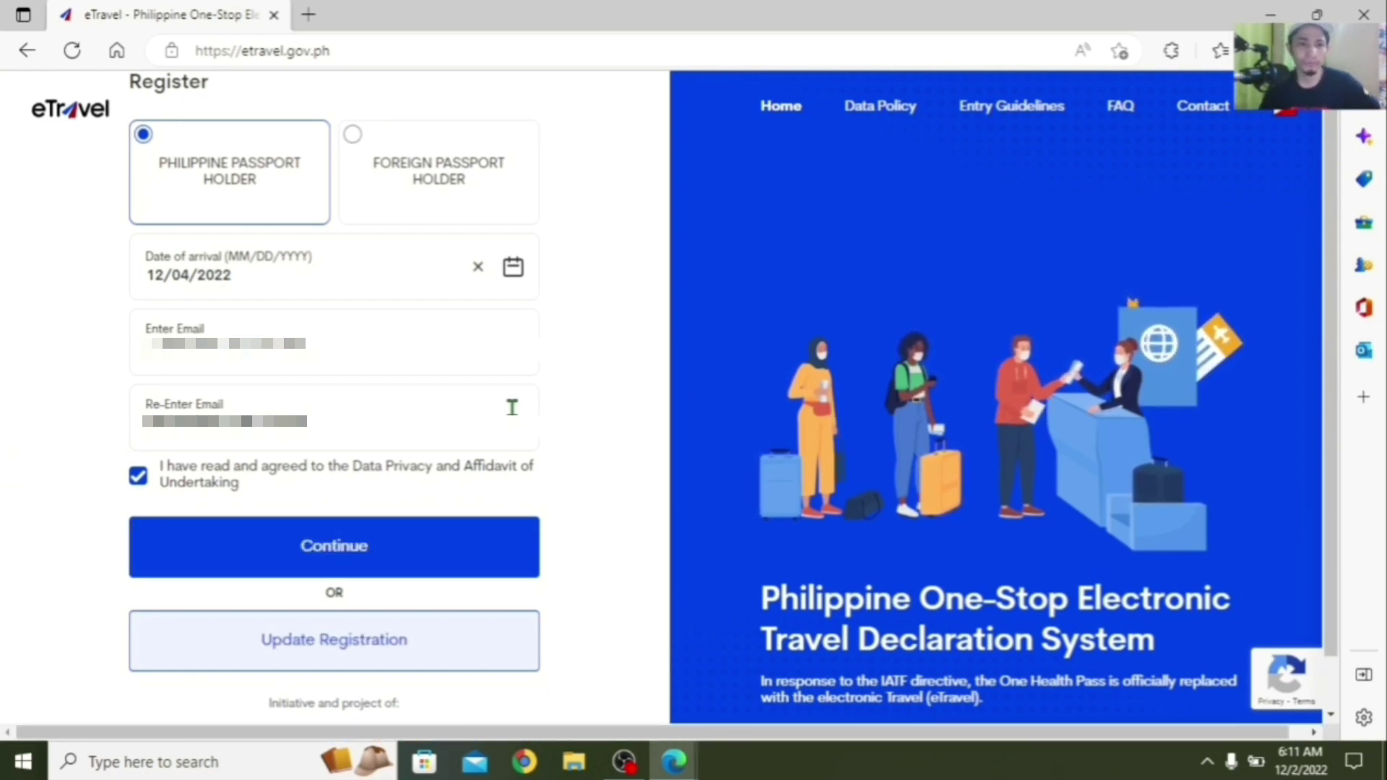
left_click(512, 576)
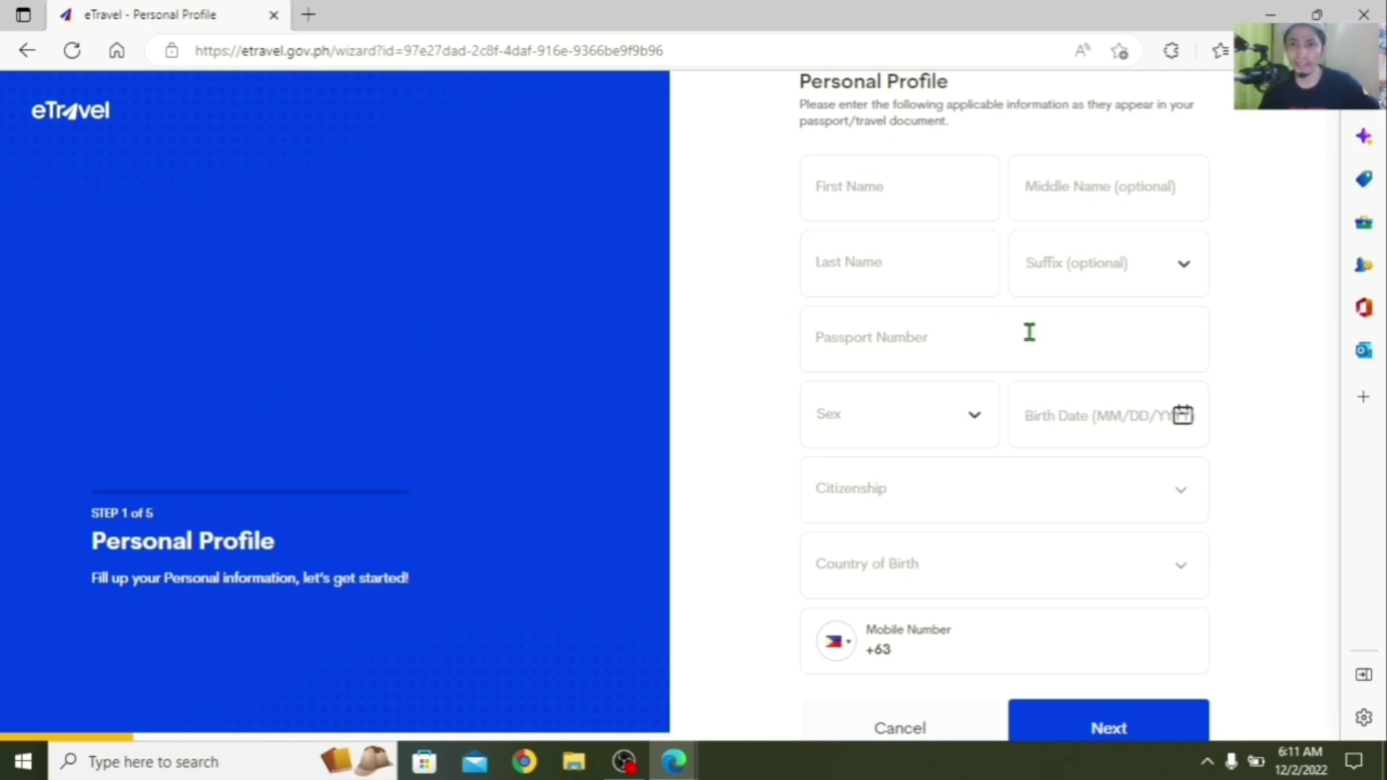
Enter the traveller's first, middle and last names, fixing a typo in the middle name
left_click(864, 198)
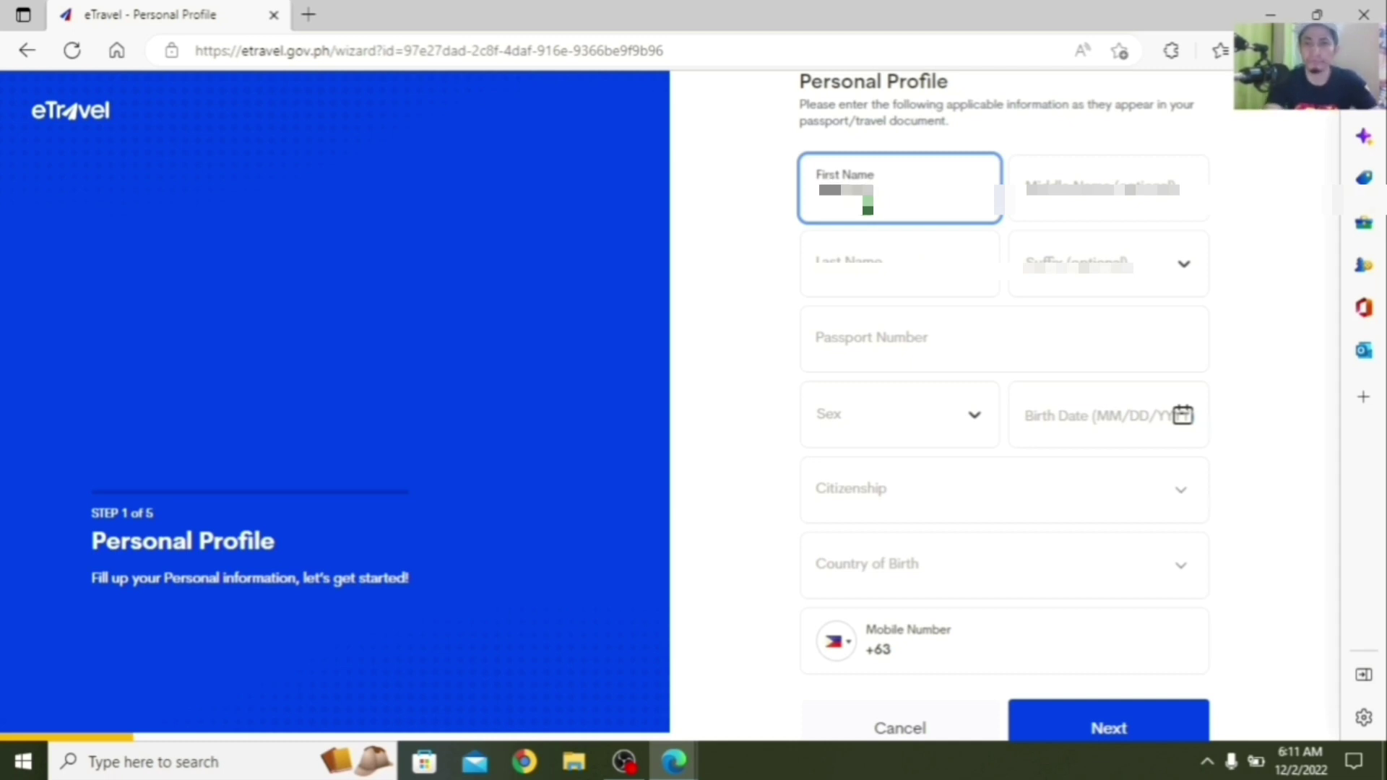
left_click(1062, 191)
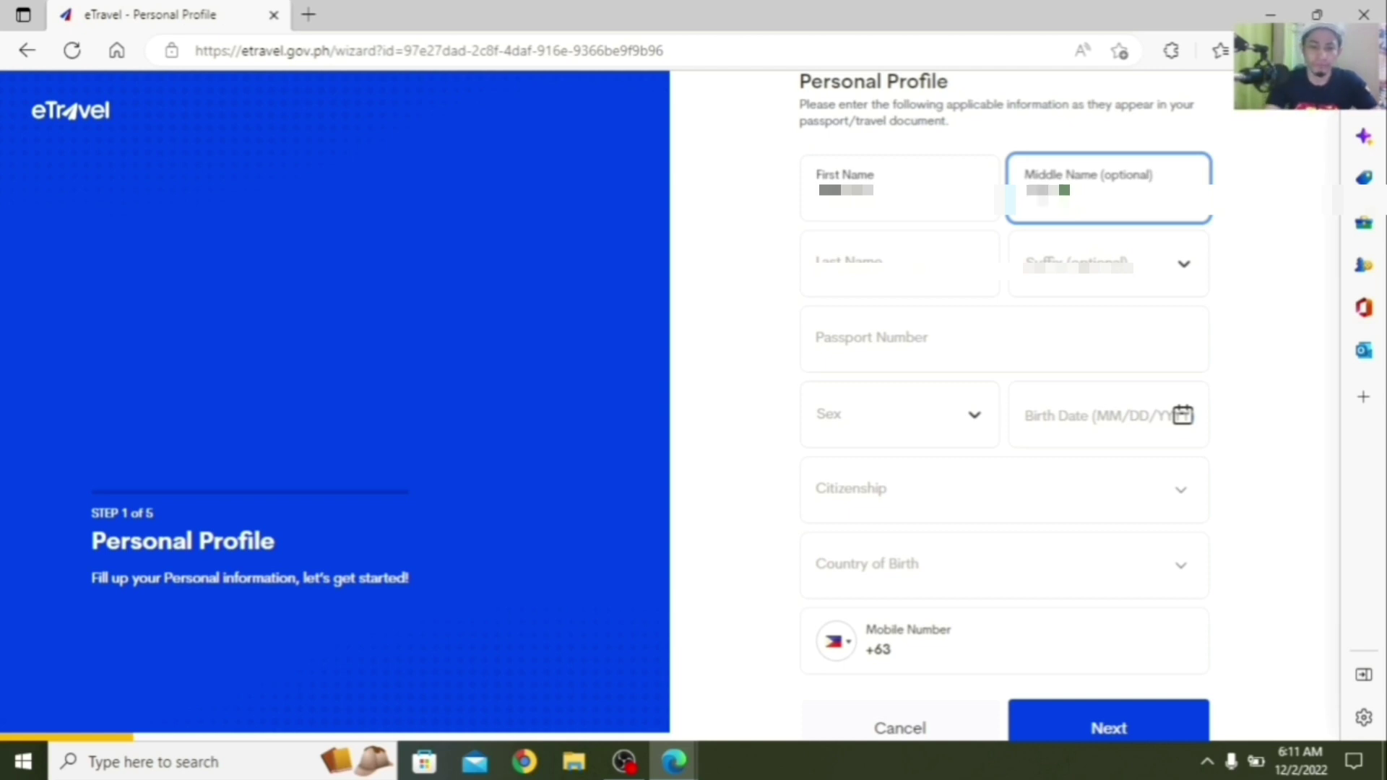
key("BackSpace")
key("BackSpace")
key("BackSpace")
key("BackSpace")
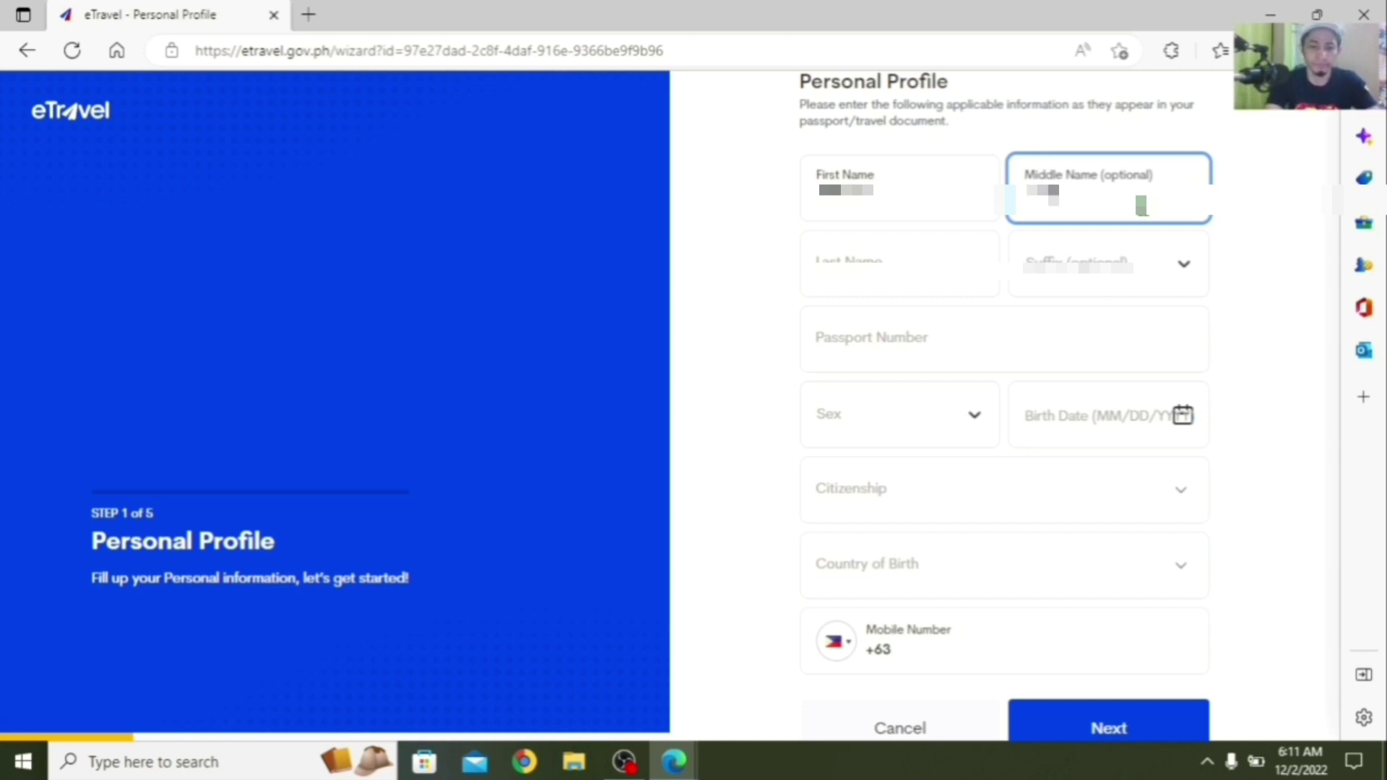
left_click(830, 278)
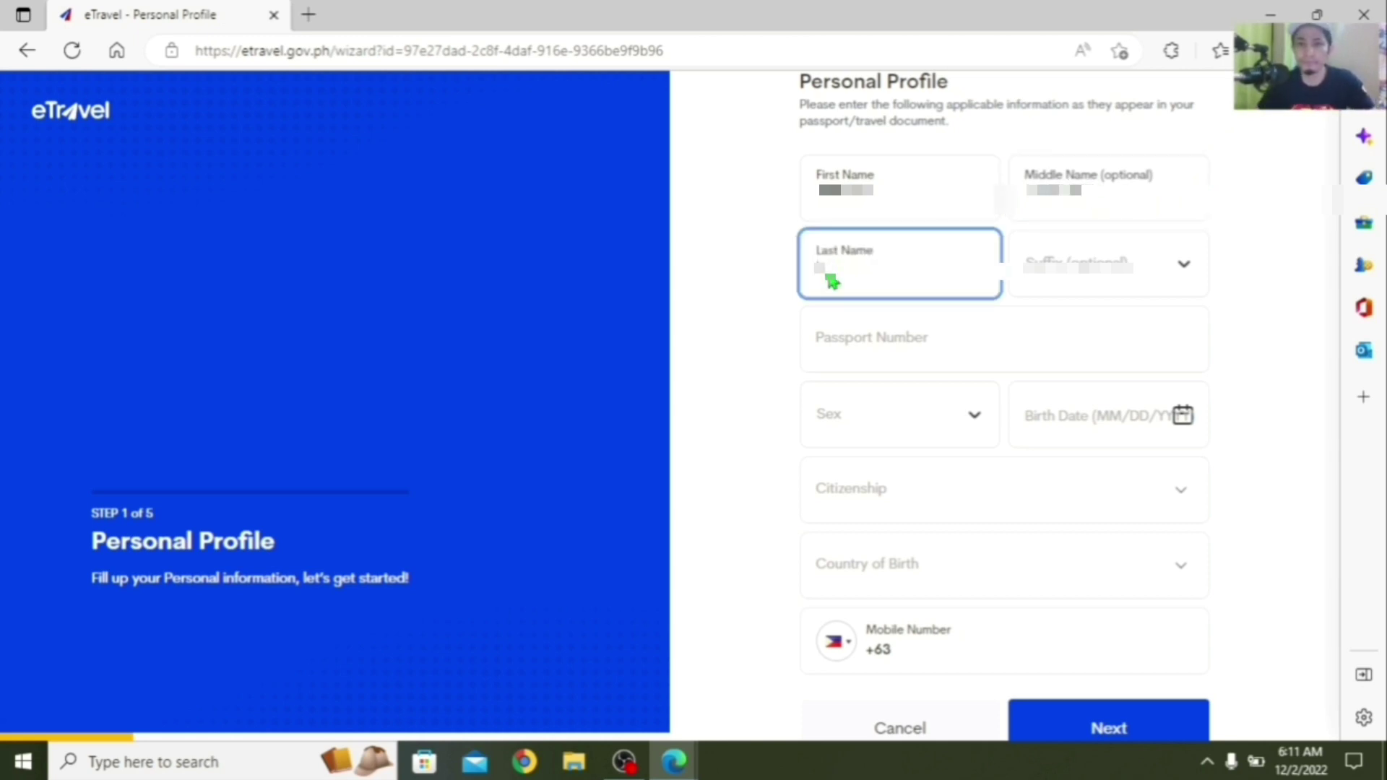
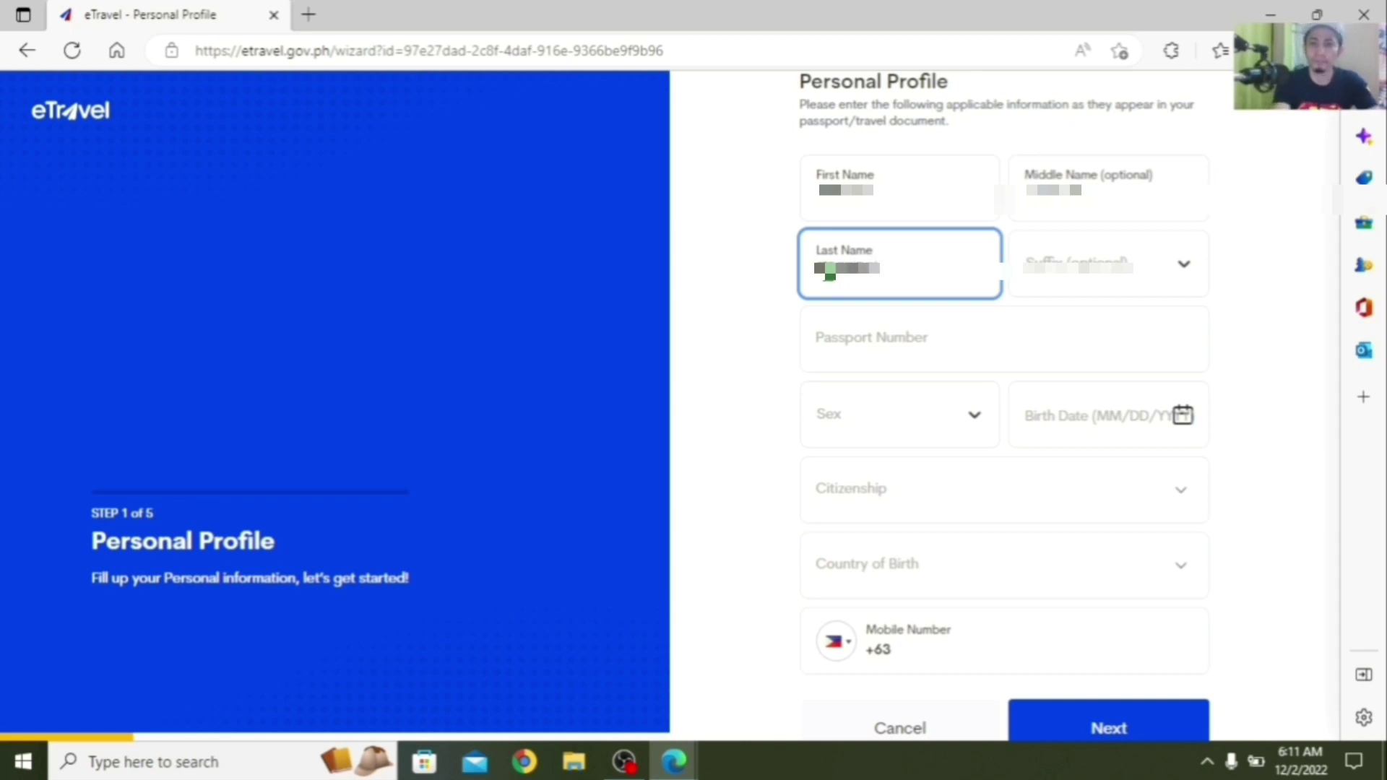
Set the name suffix to JR and go to the Passport Number field
left_click(1050, 280)
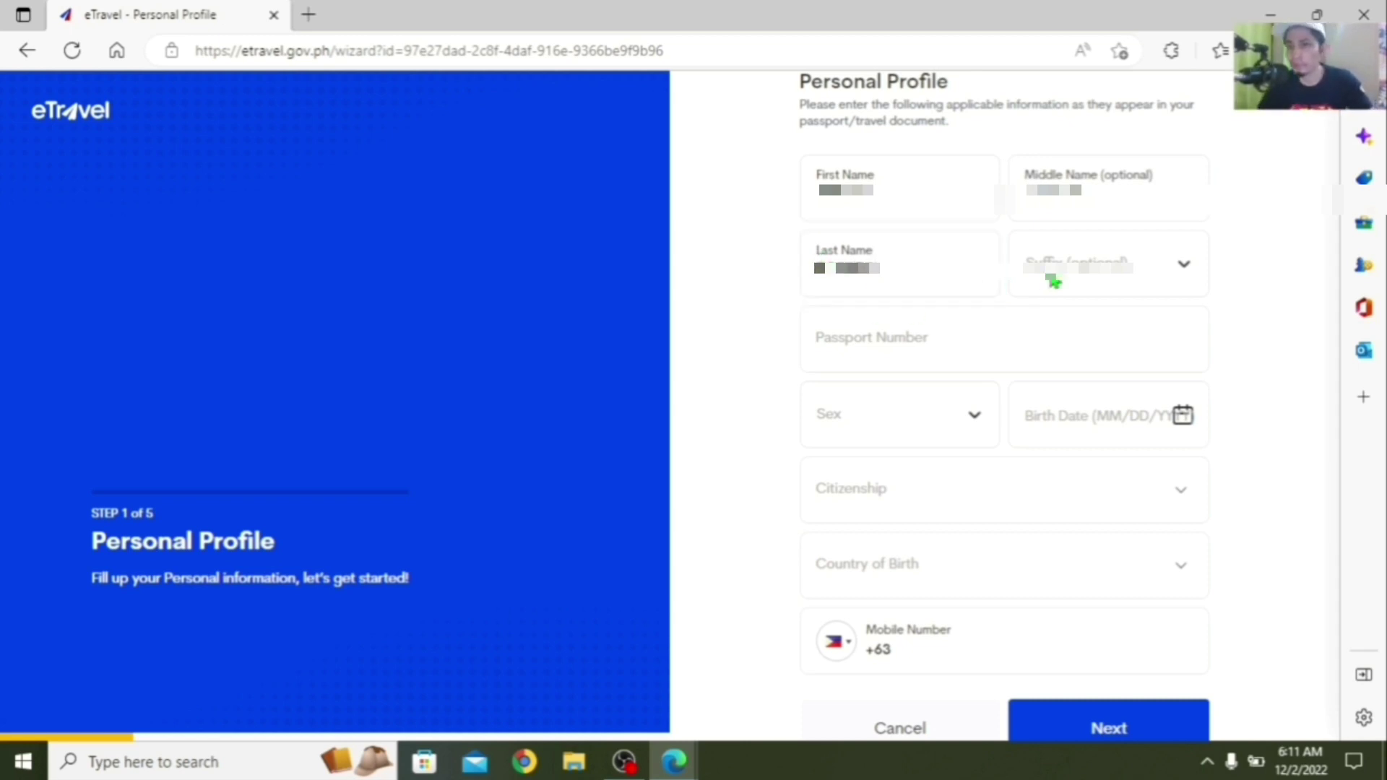
left_click(1182, 271)
left_click(1051, 327)
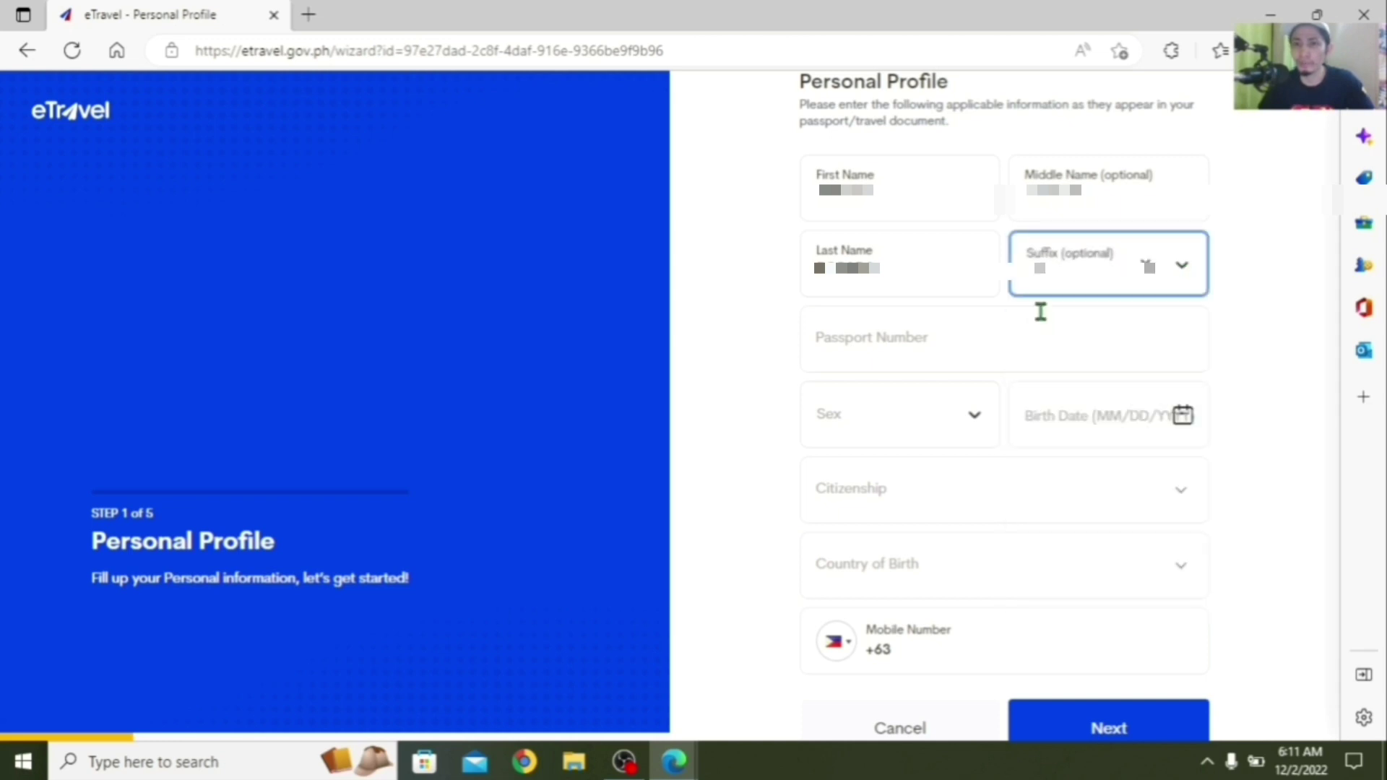
left_click(856, 357)
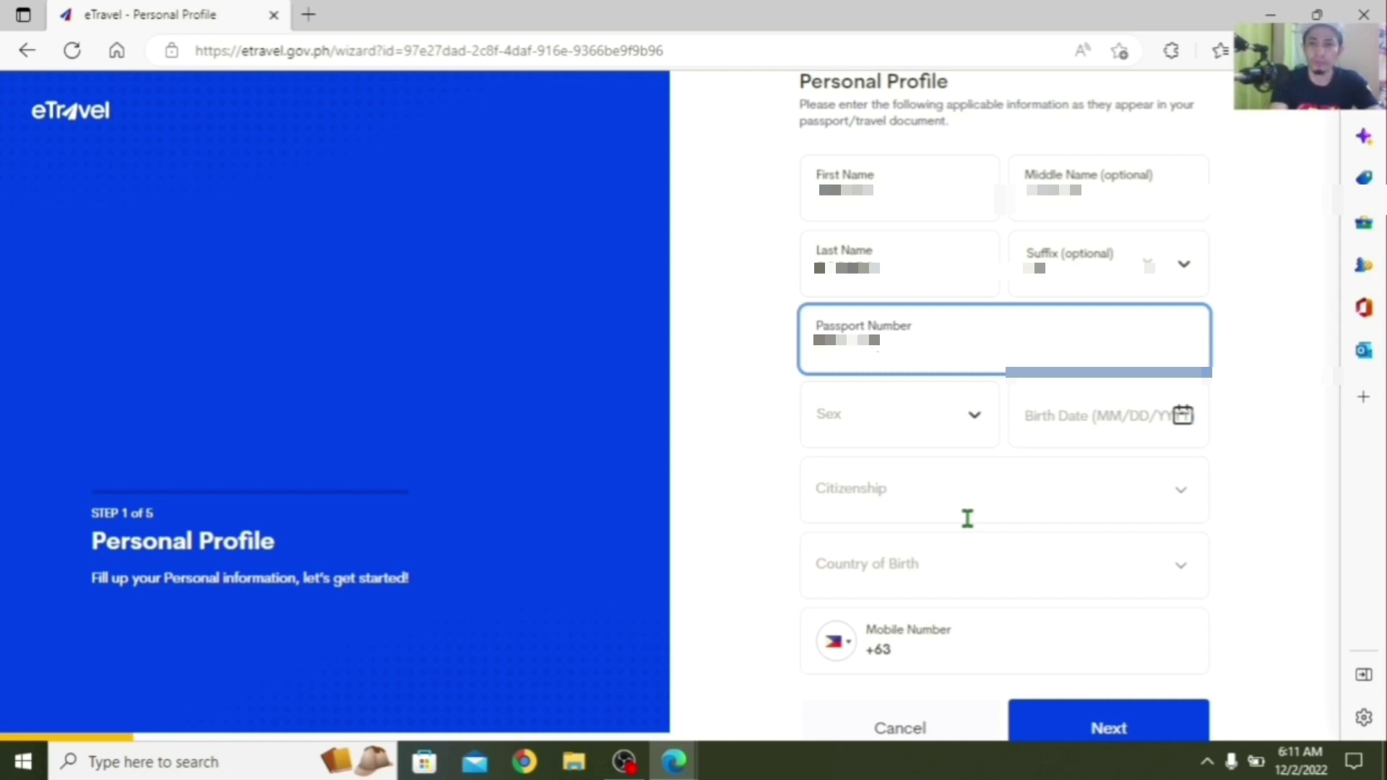
Set sex to MALE and enter the traveller's birth date
left_click(880, 423)
left_click(845, 524)
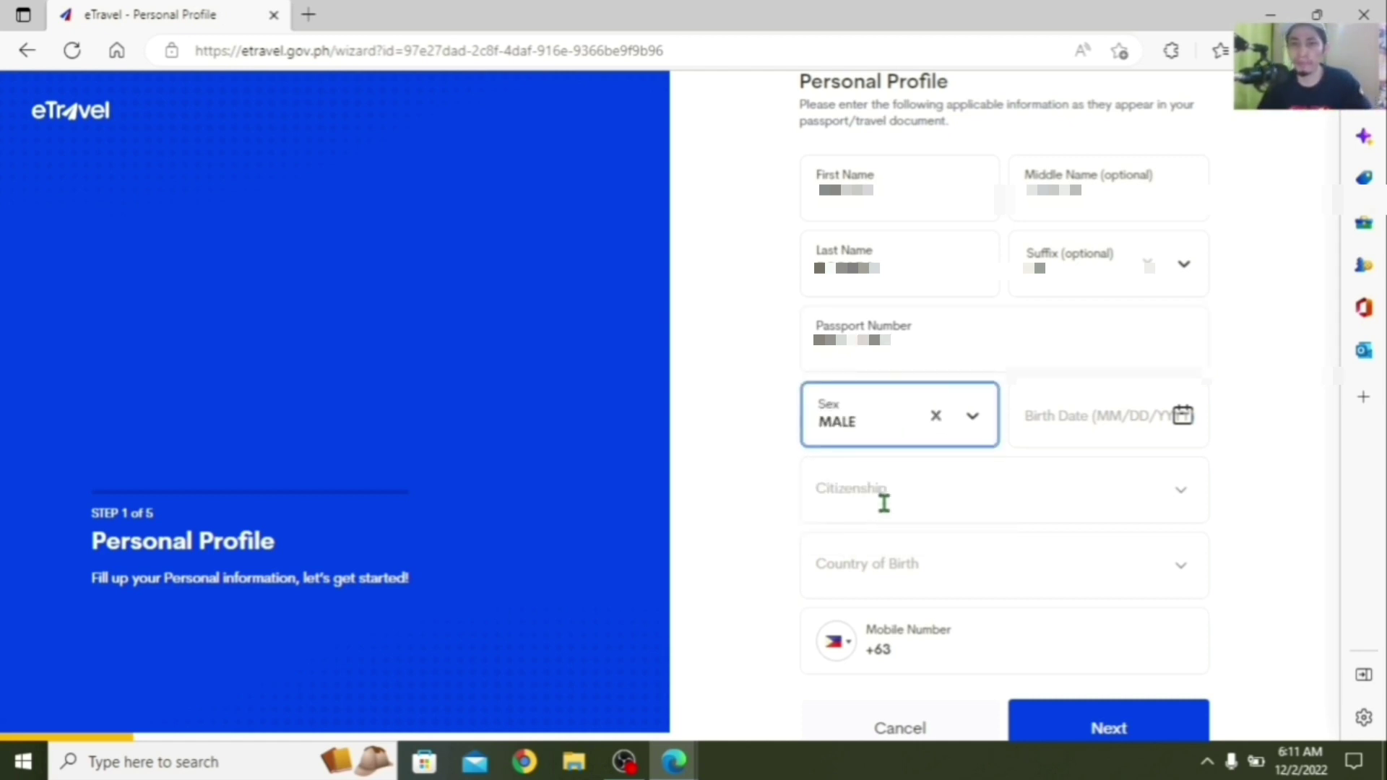
left_click(1060, 431)
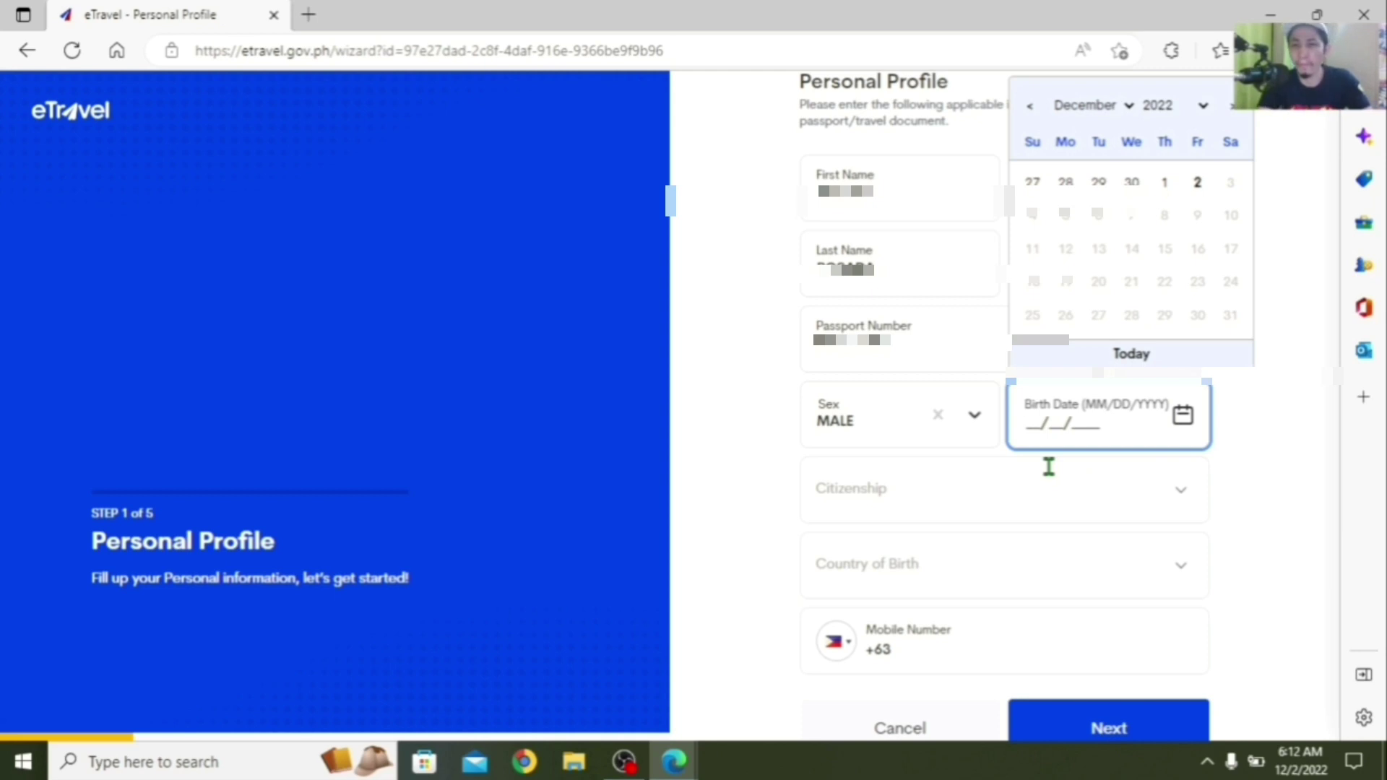
type("1")
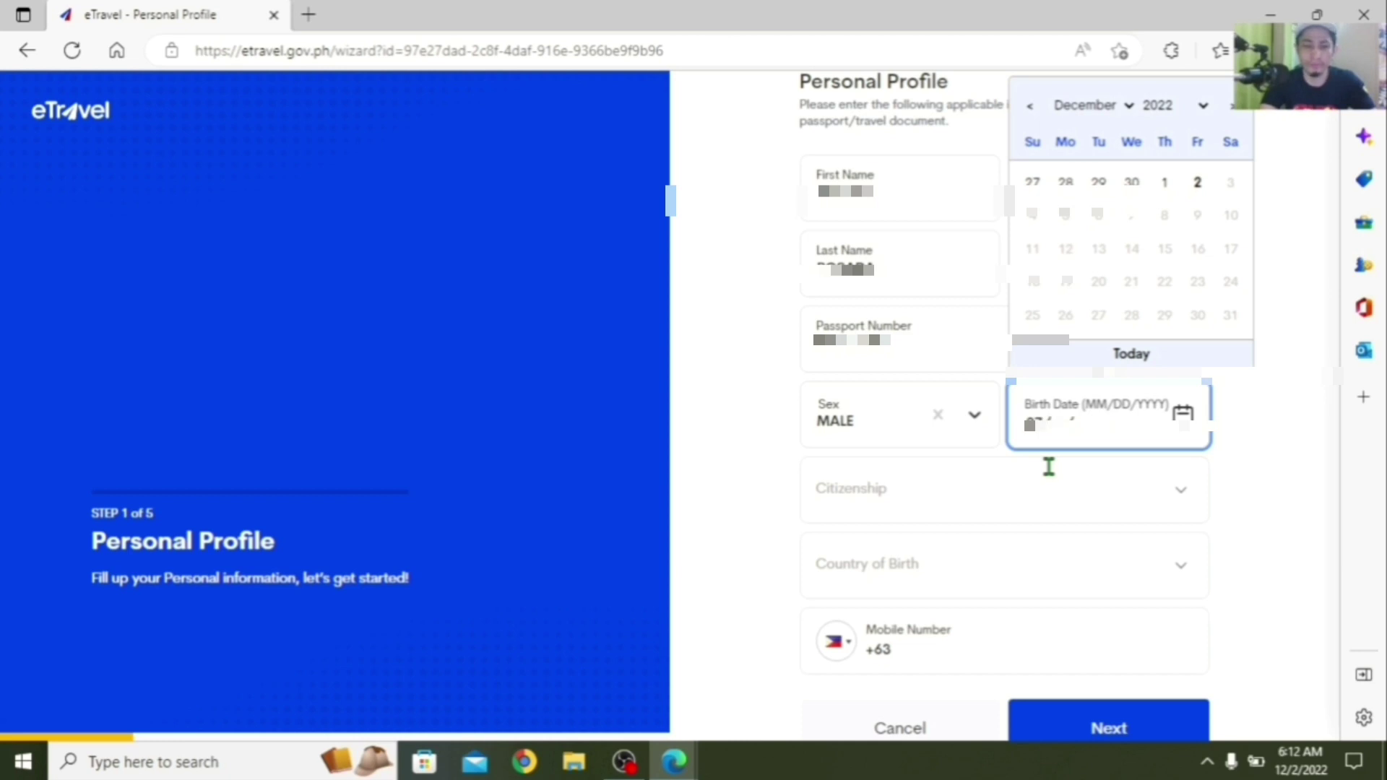
type("24")
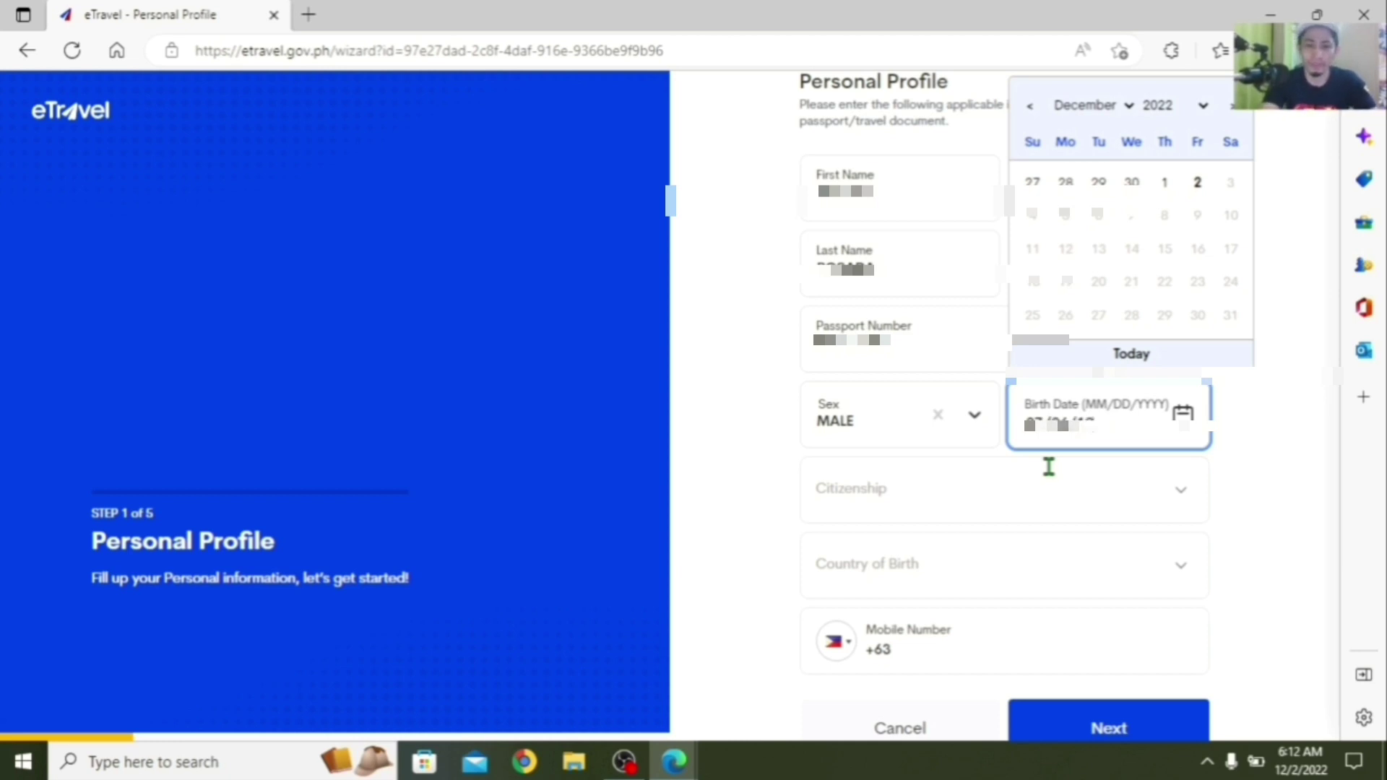
type("2")
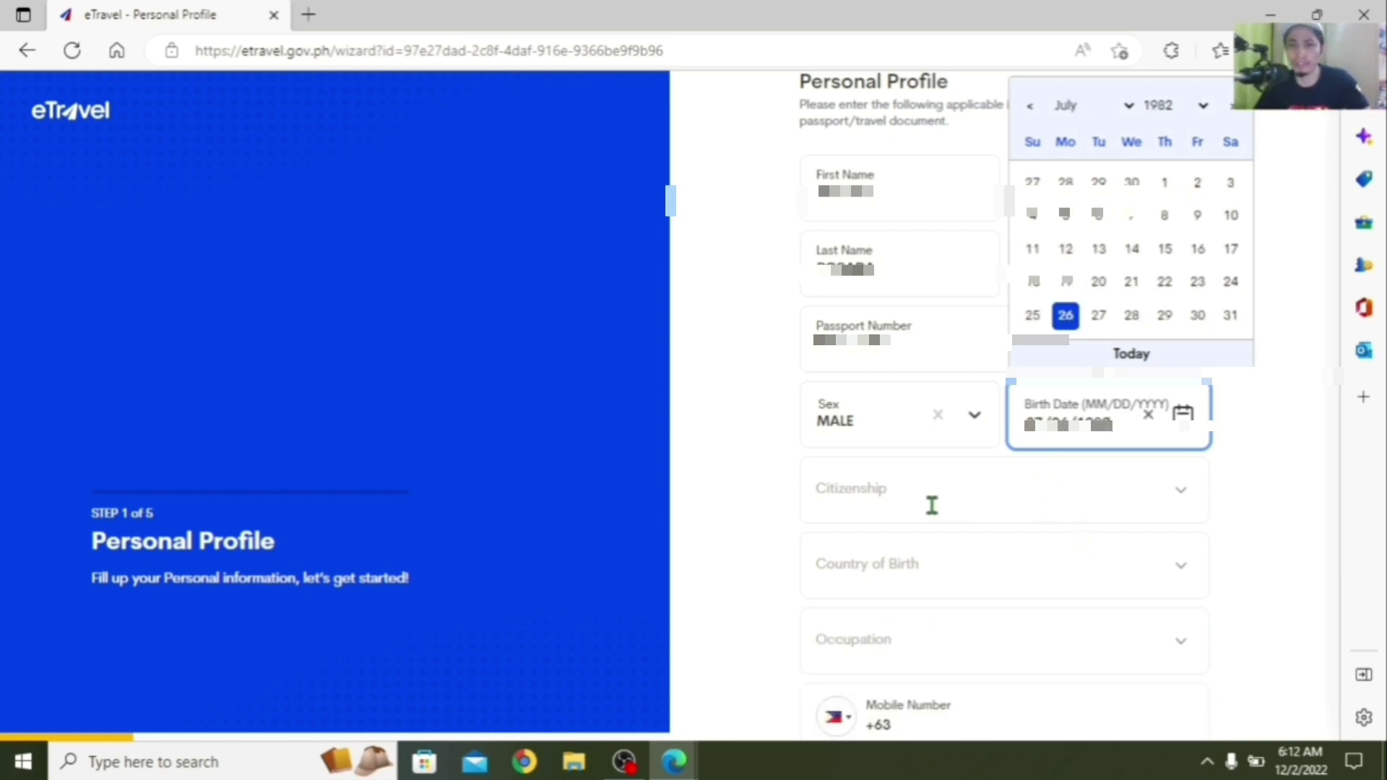
left_click(895, 501)
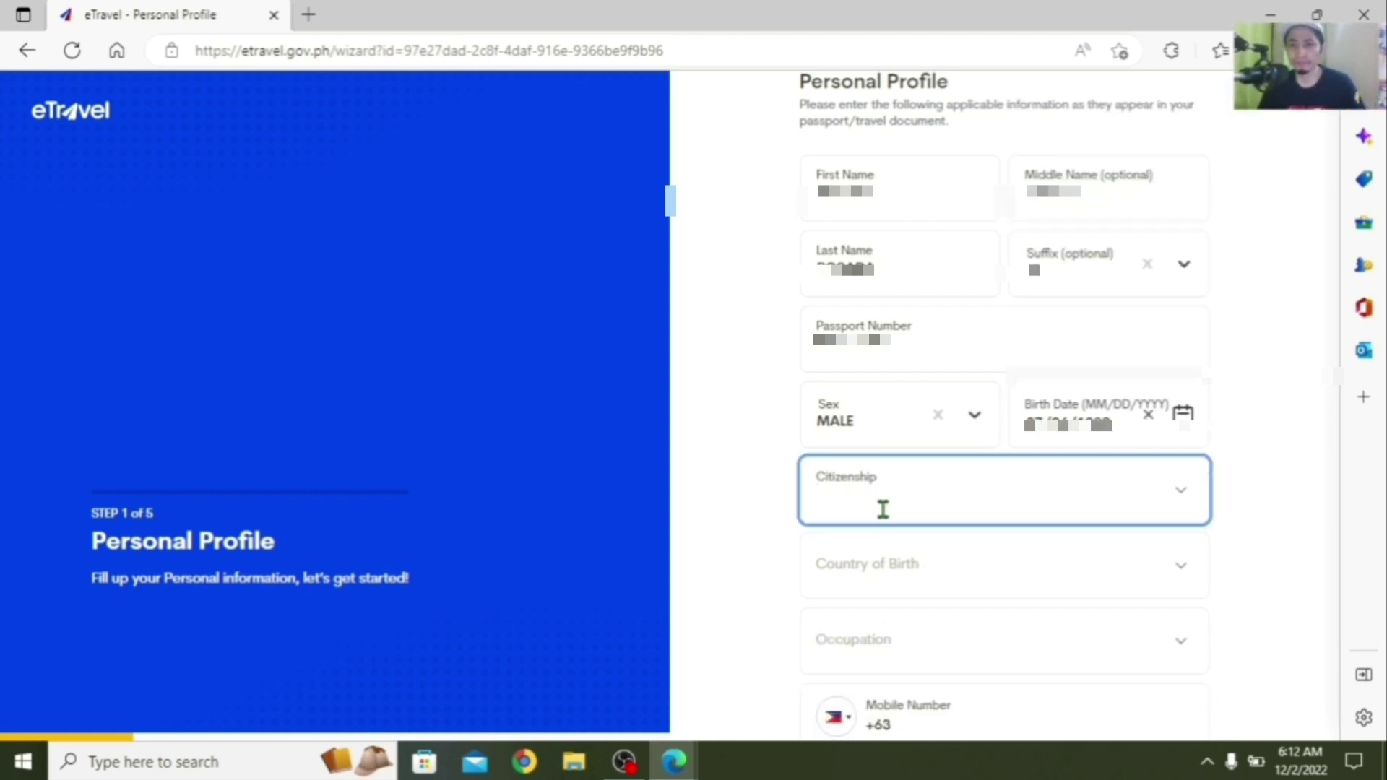
Choose Filipino as citizenship and Philippines as country of birth
left_click(1180, 494)
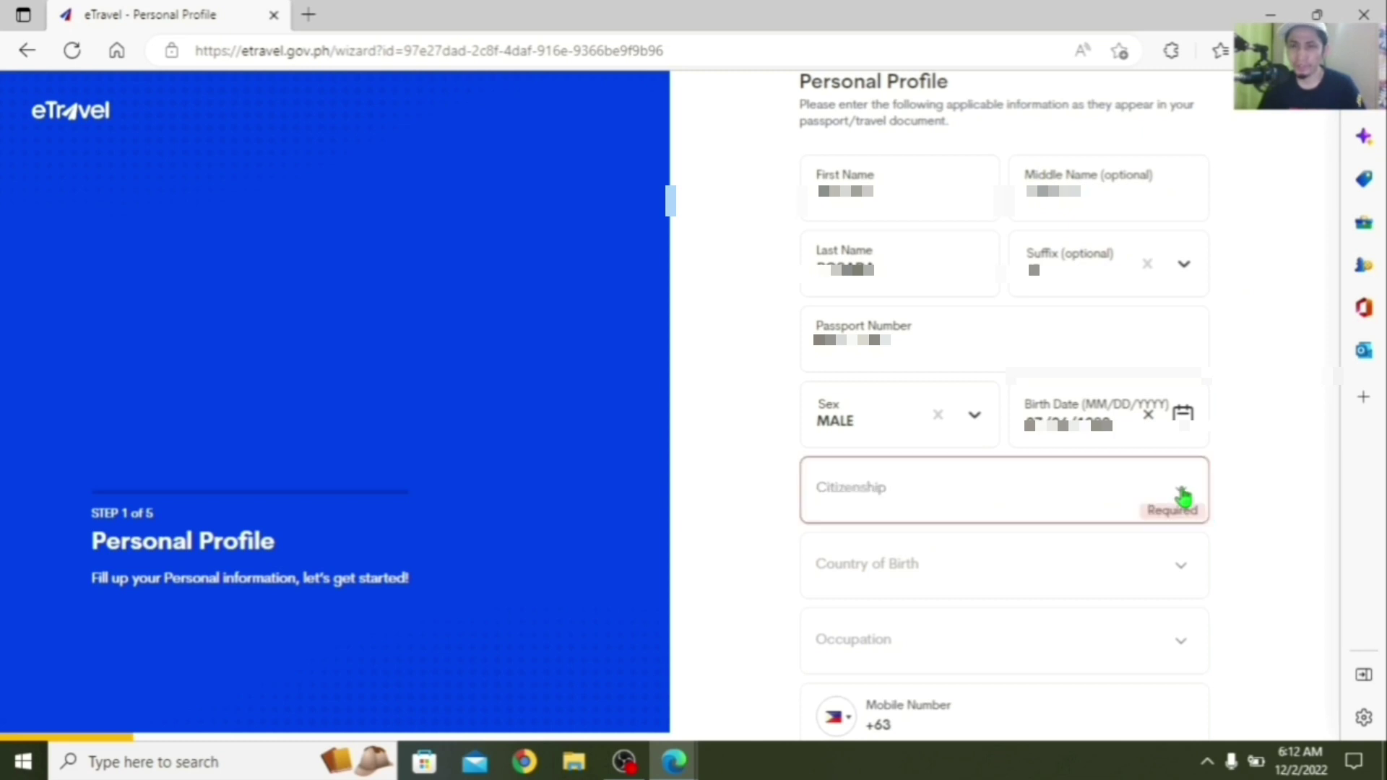
left_click(830, 562)
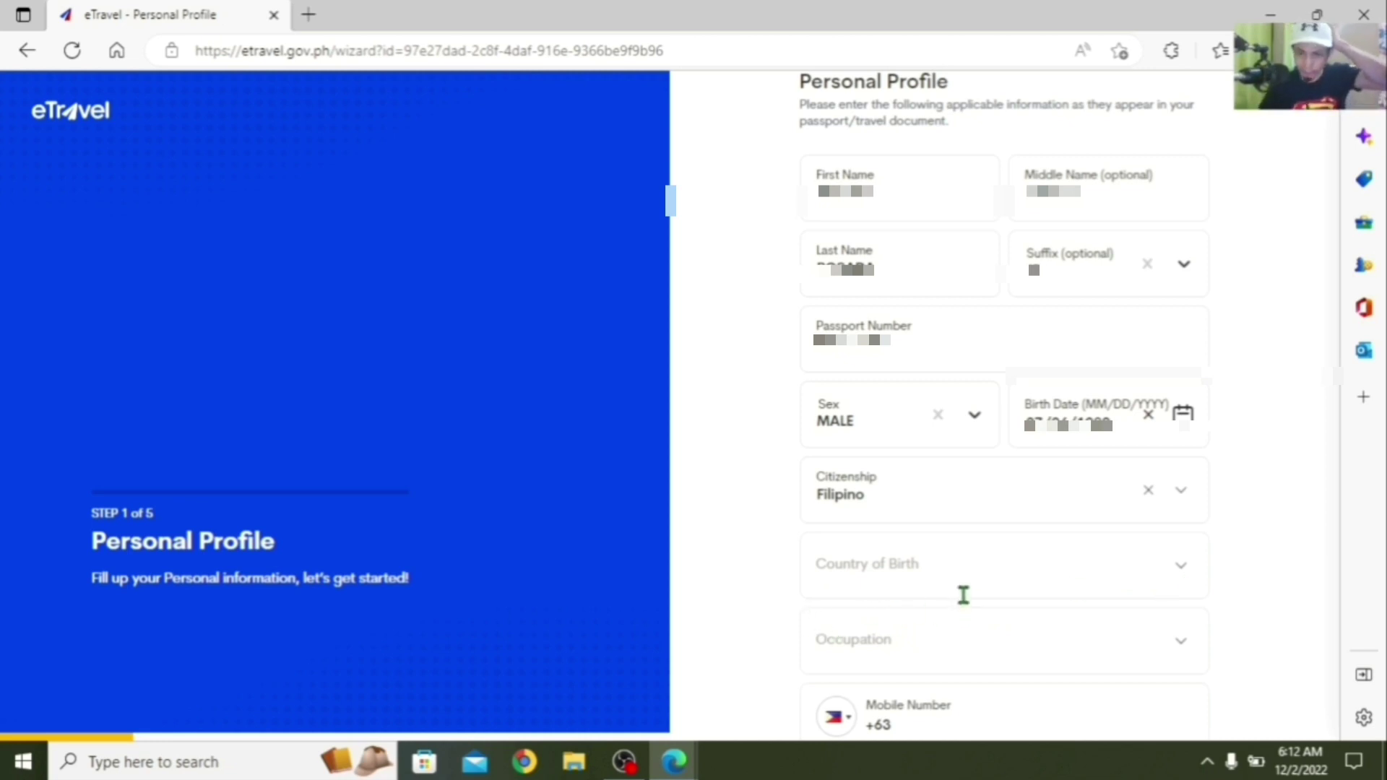
left_click(1182, 578)
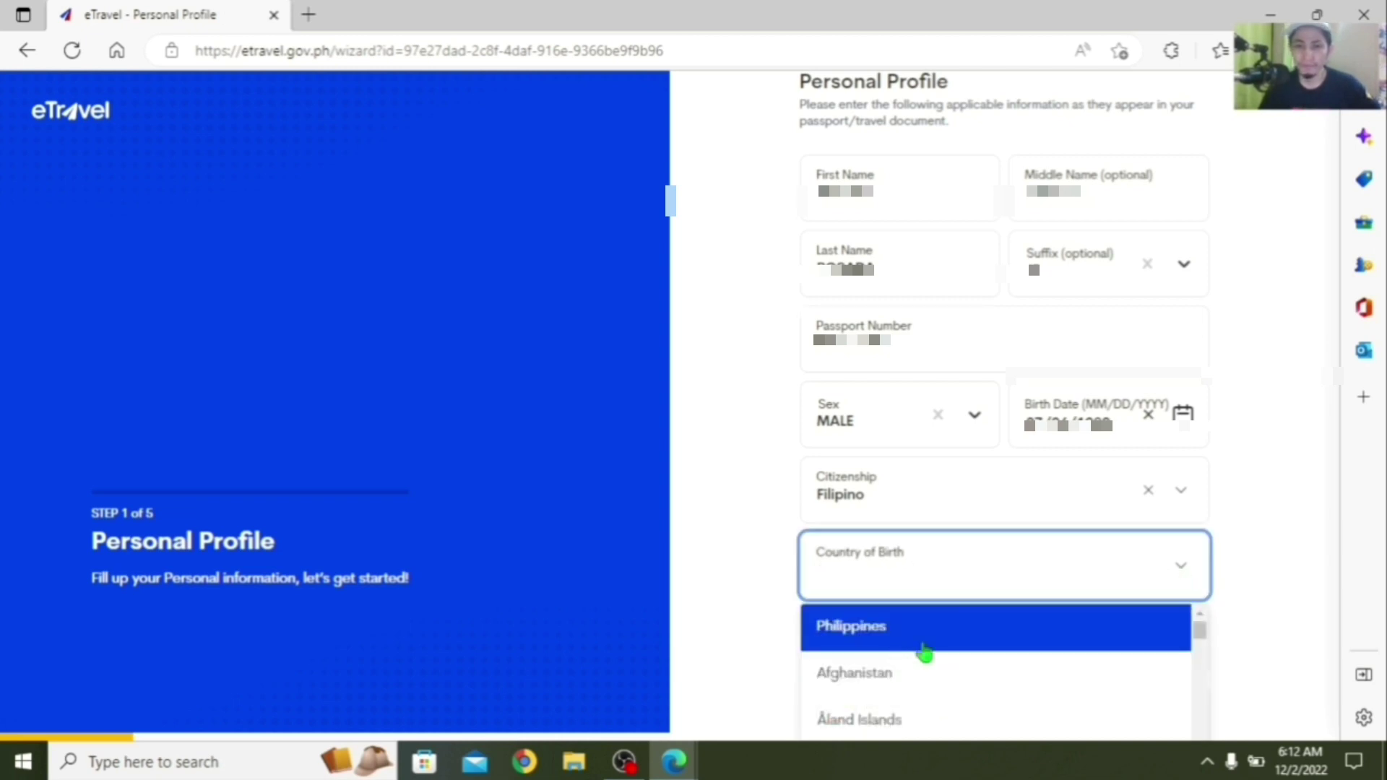
left_click(886, 638)
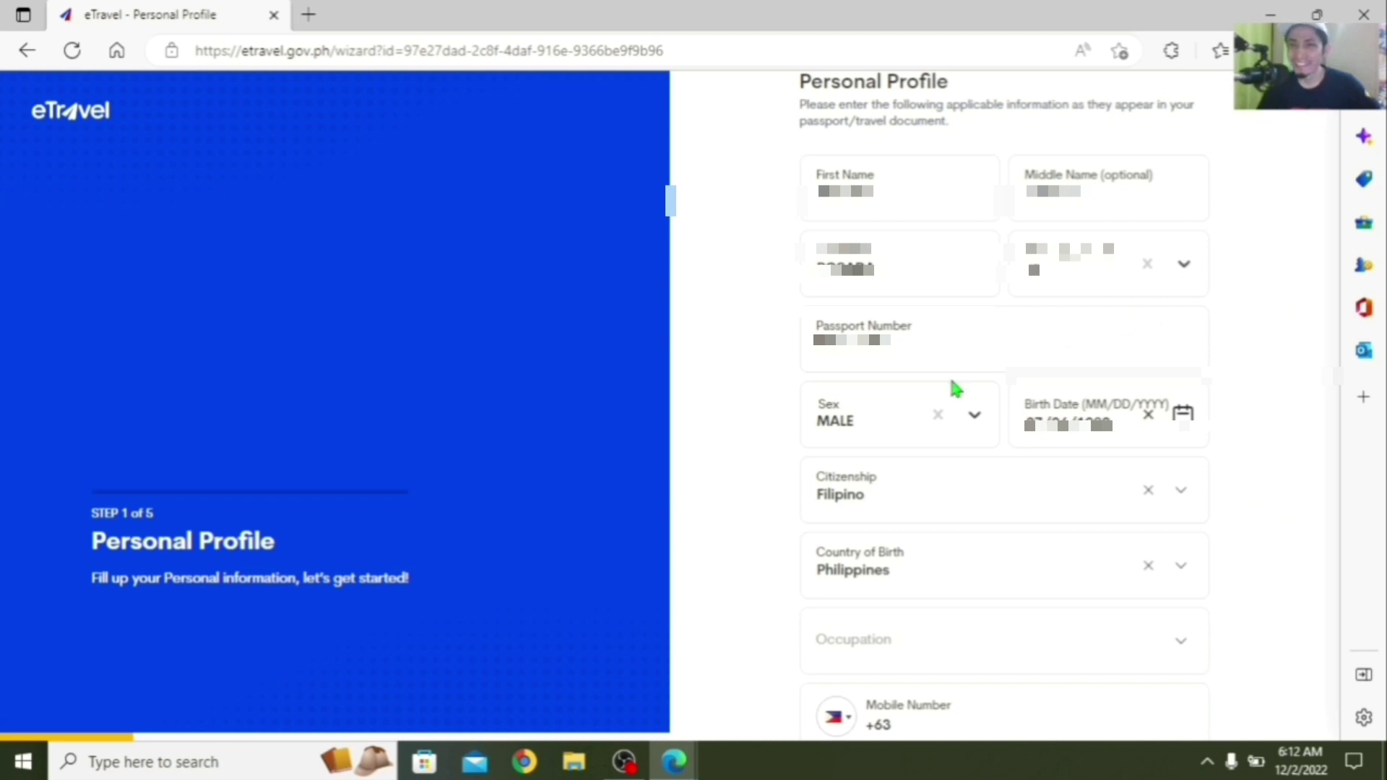
Set the occupation to Others, zooming the page out to 80% to reach it
left_click(1183, 650)
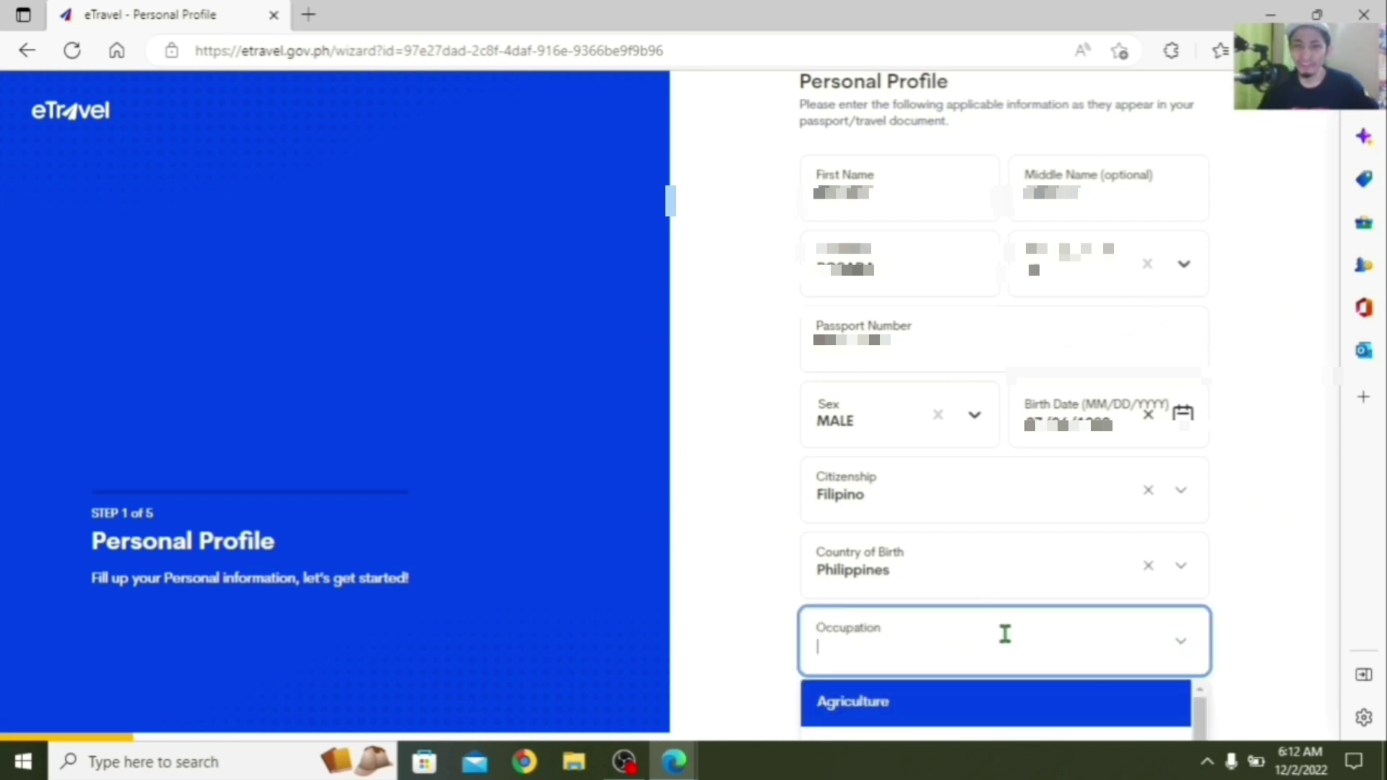
scroll(870, 702, "down", 3)
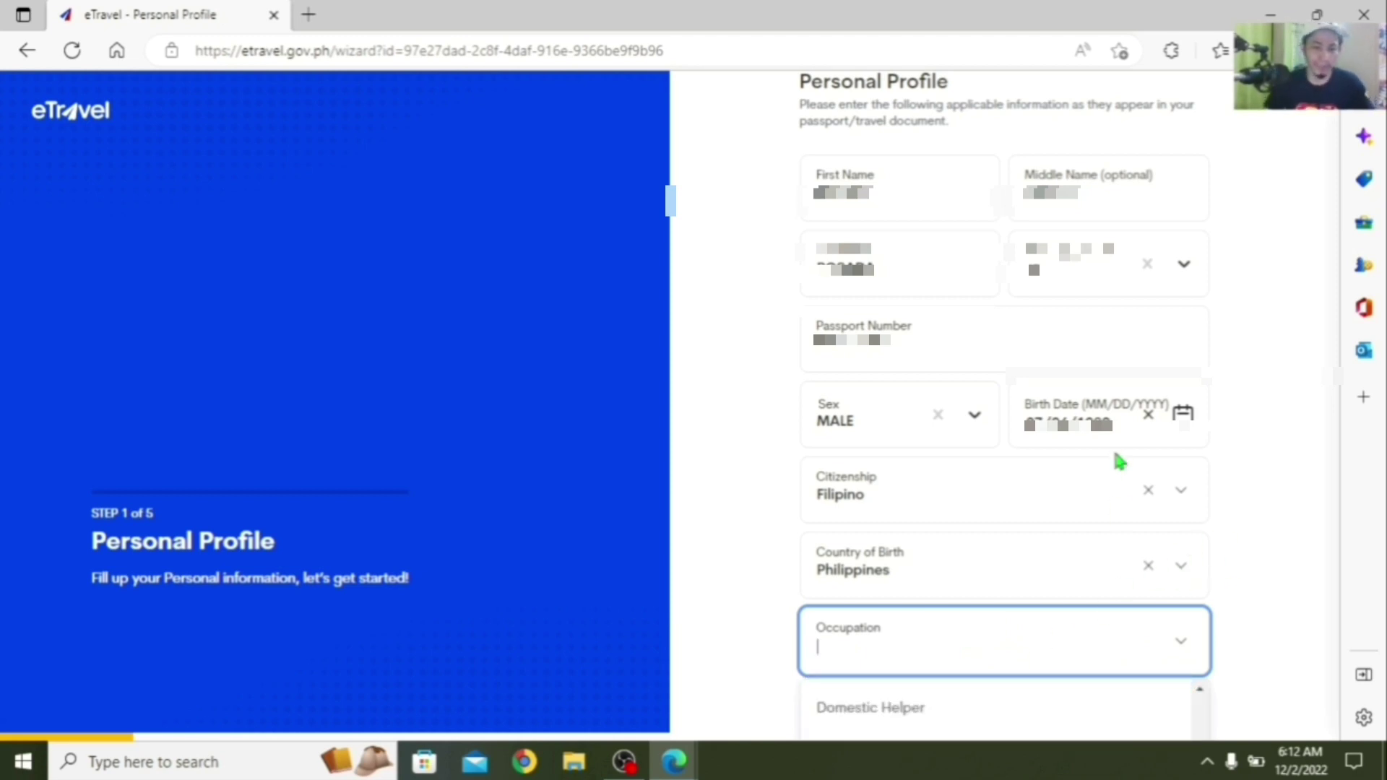
key("ctrl+minus")
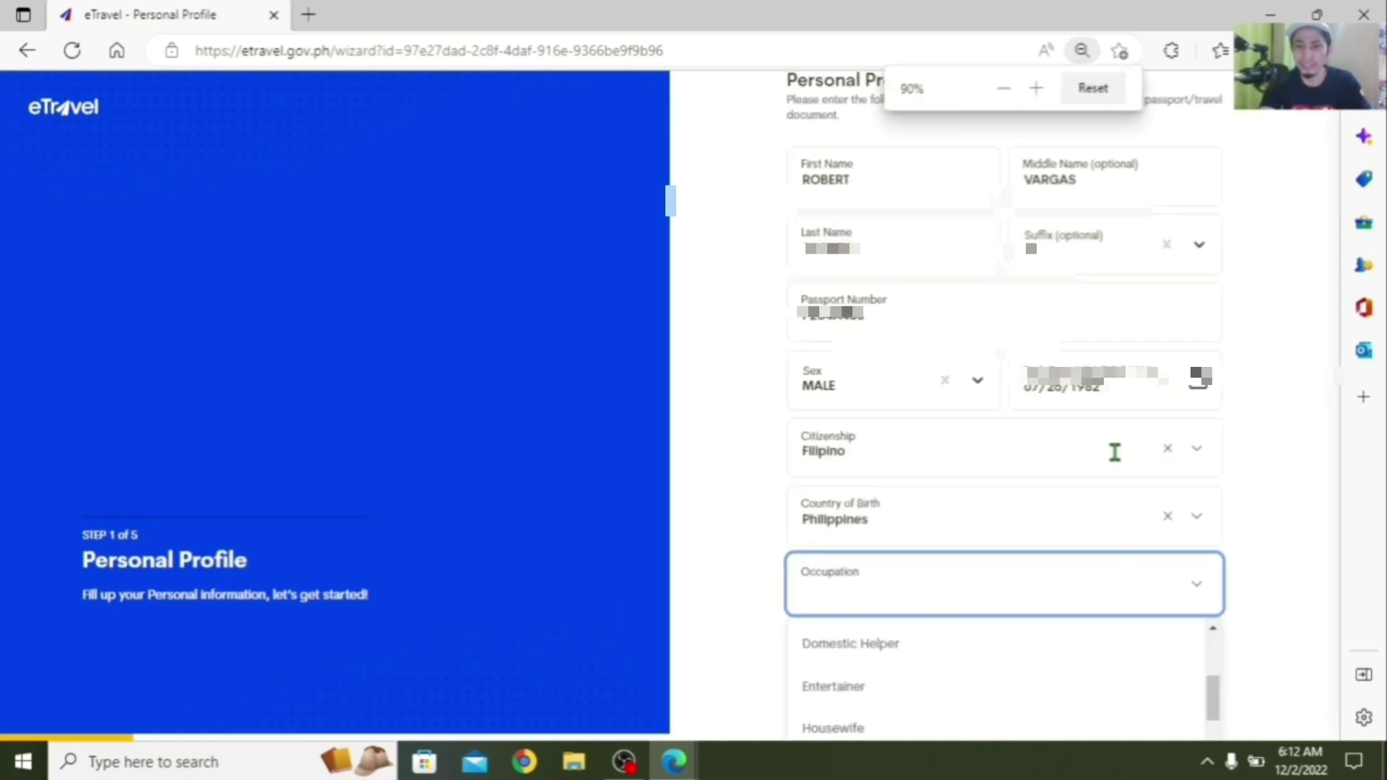
key("ctrl+minus")
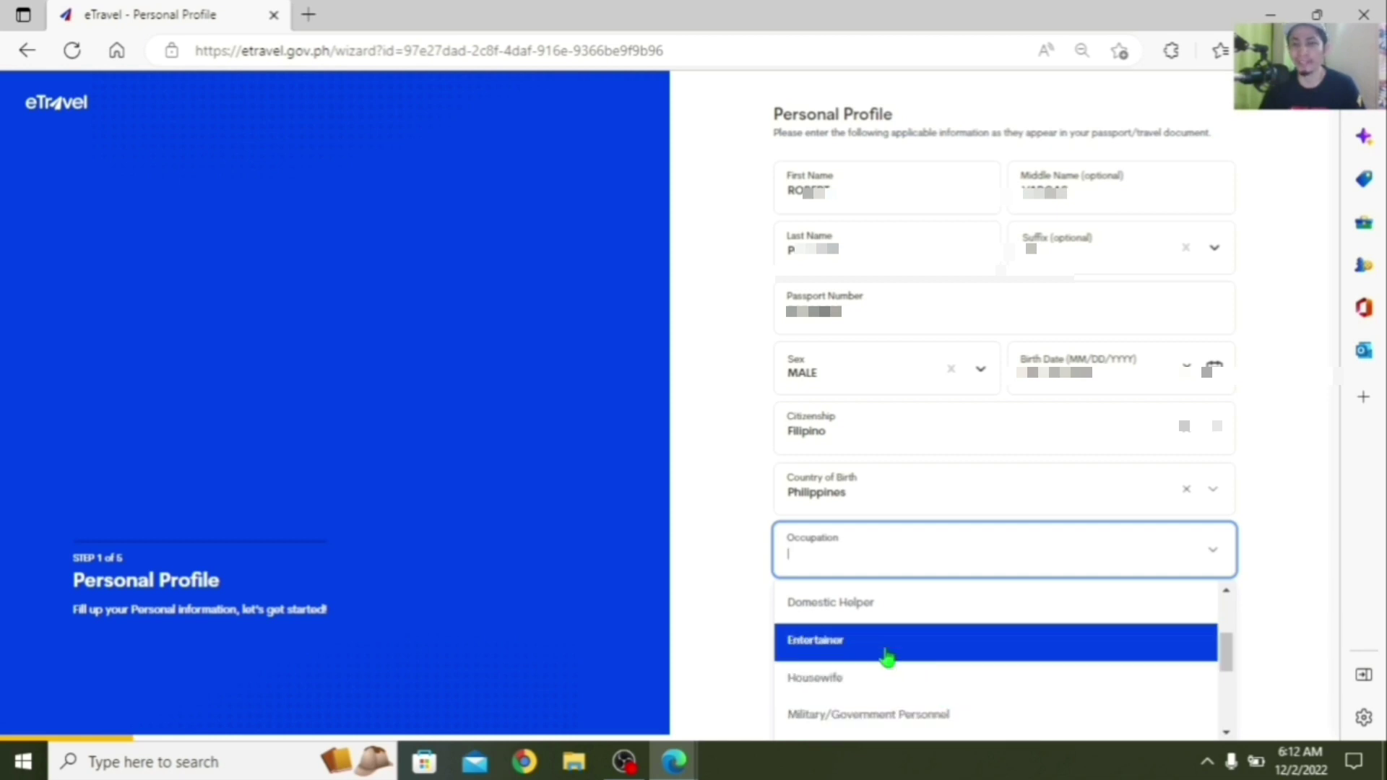
left_click(804, 559)
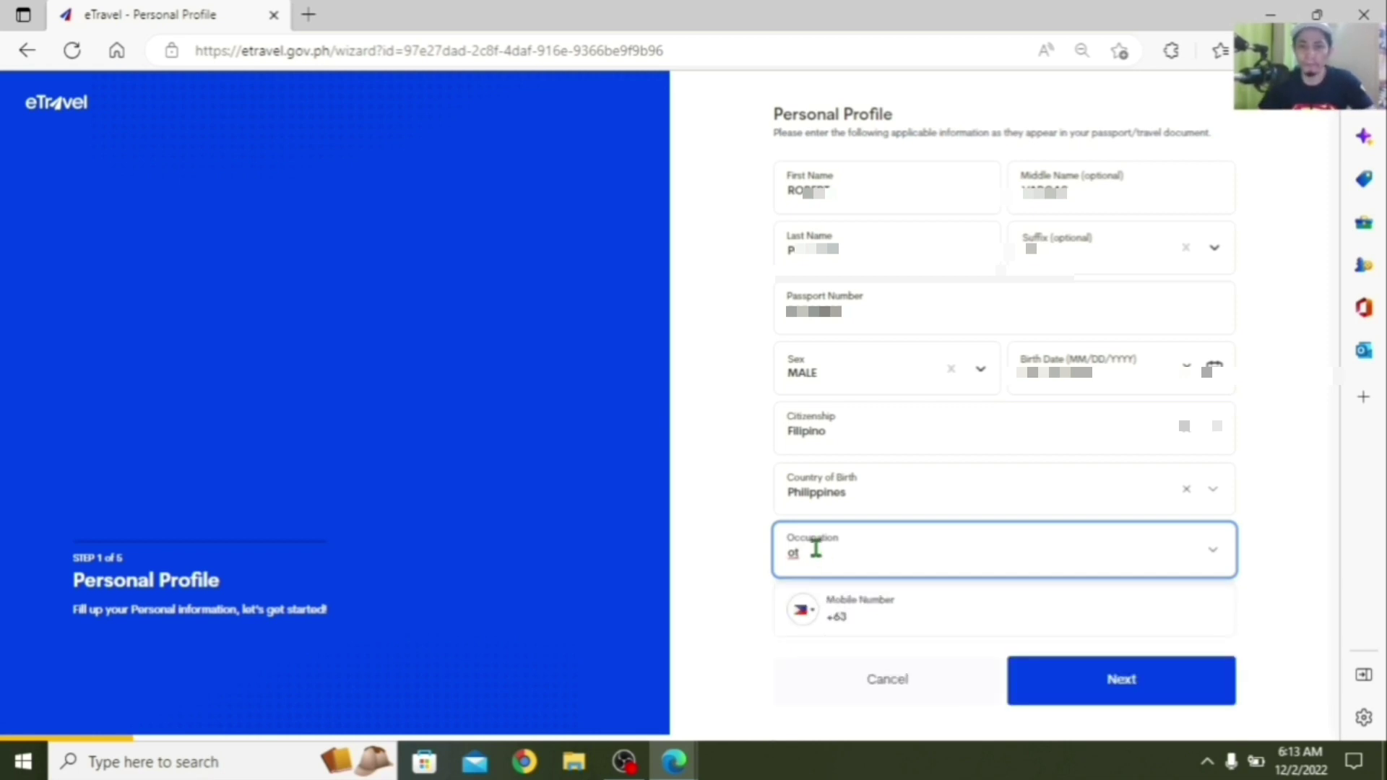
left_click(950, 566)
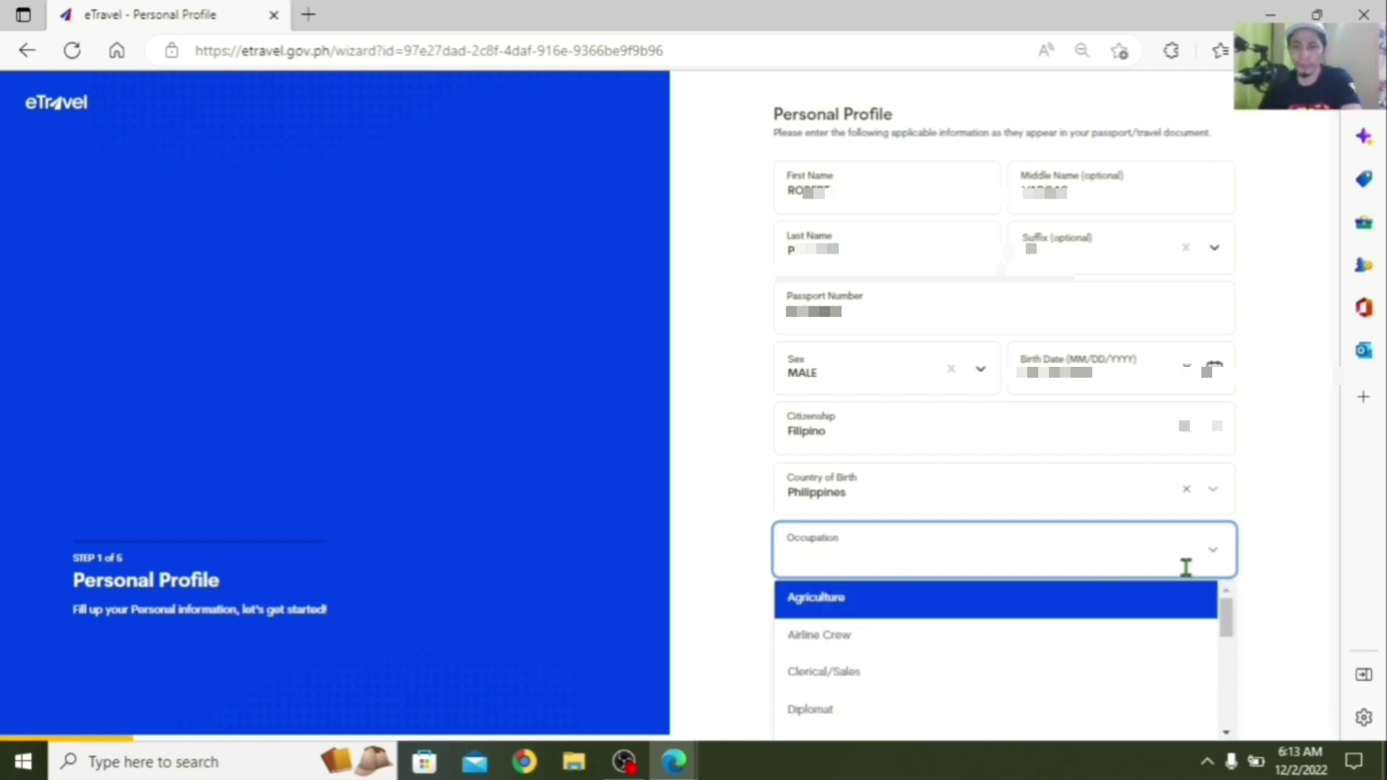
scroll(909, 674, "down", 2)
scroll(909, 673, "down", 3)
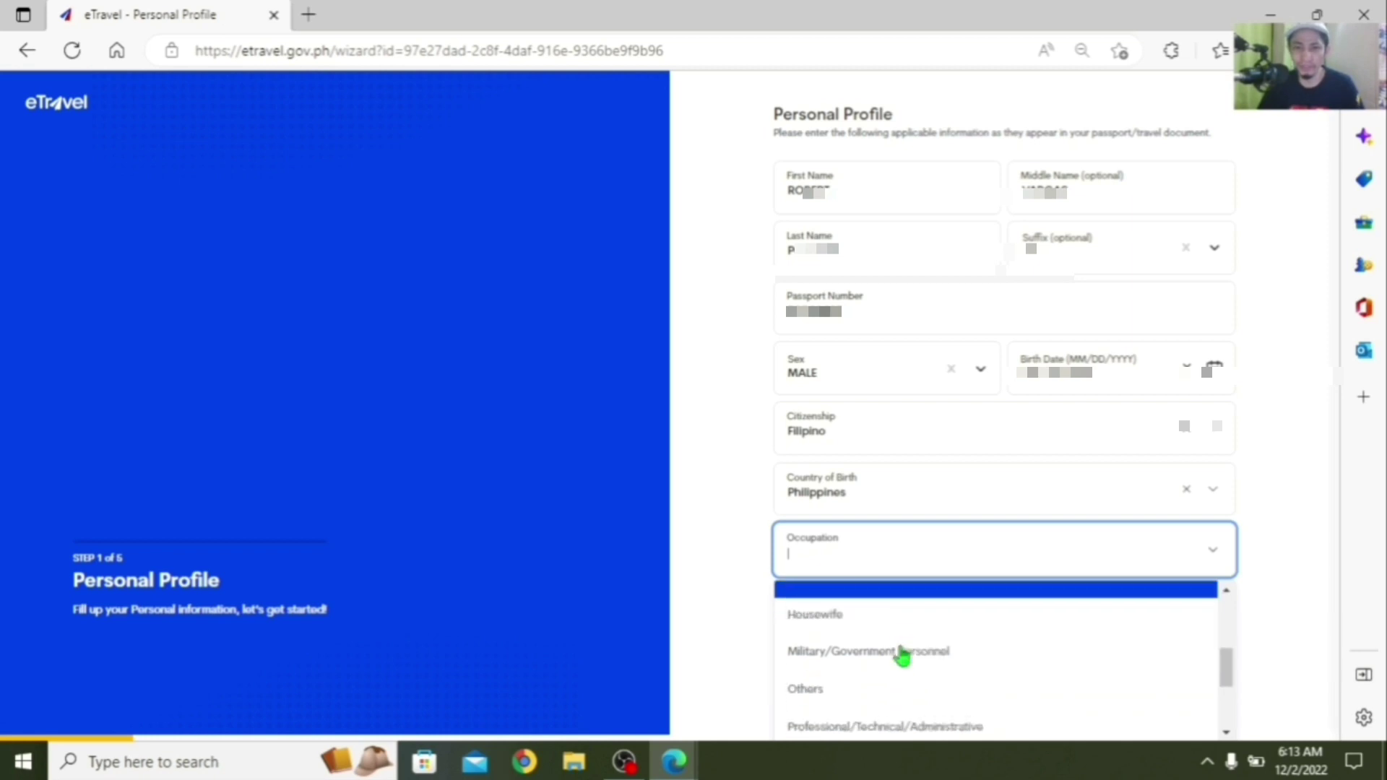
left_click(819, 614)
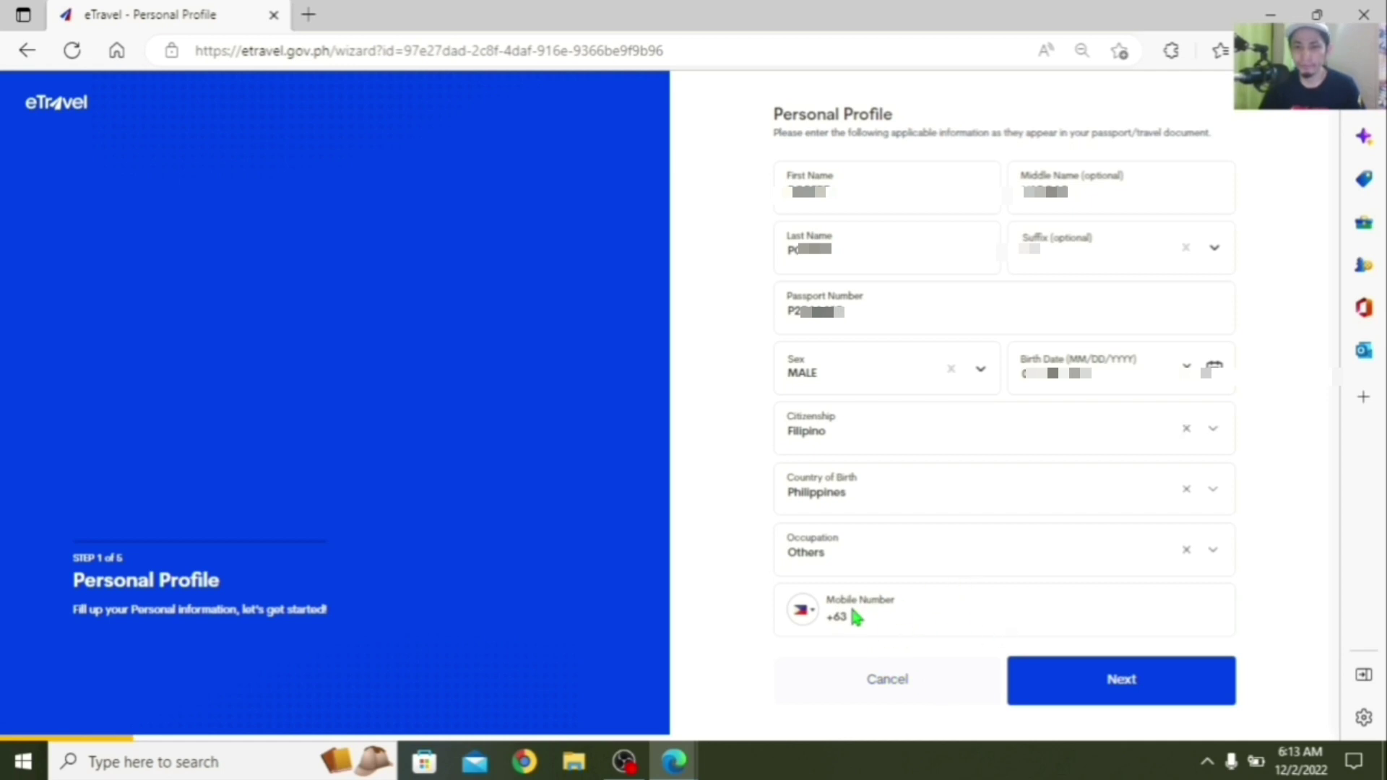
Enter the traveller's mobile number after +63 and submit the profile with Next
left_click(942, 615)
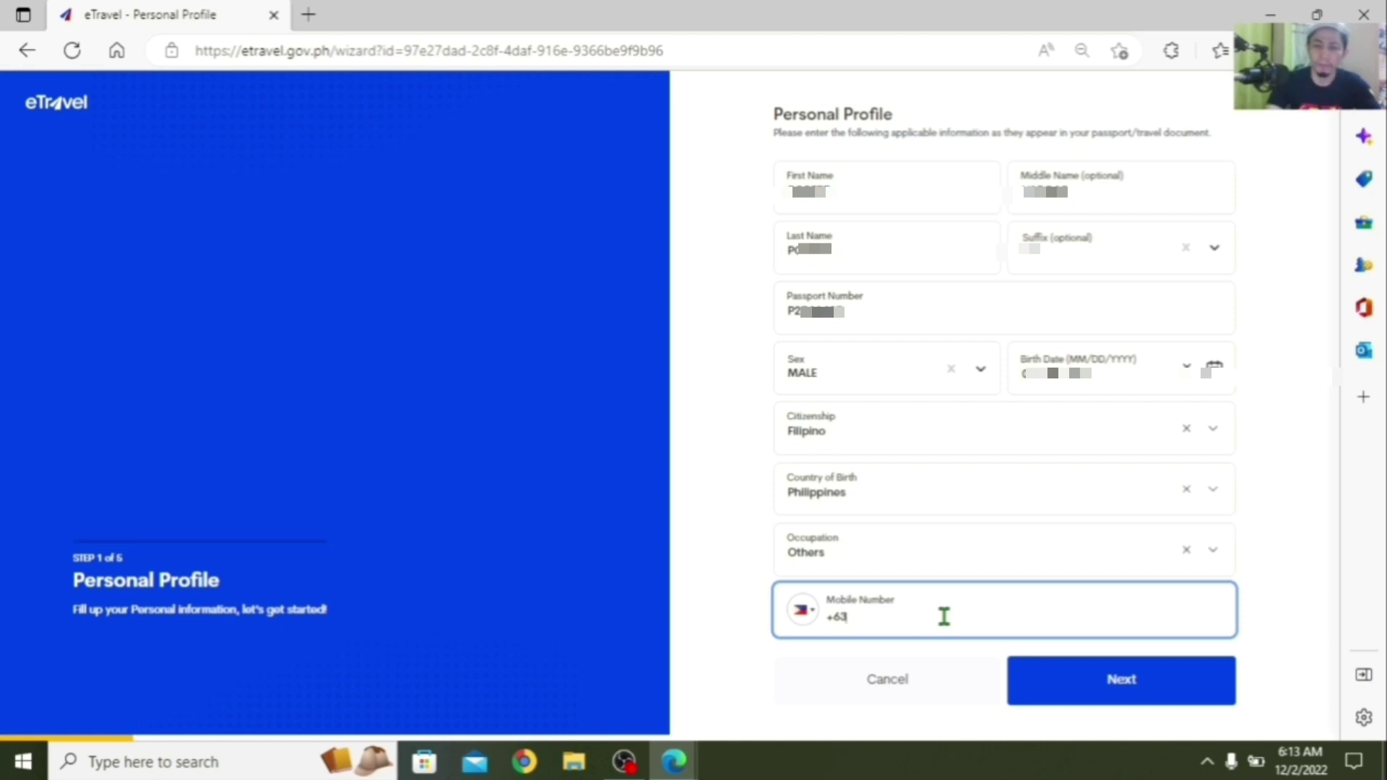
type("9")
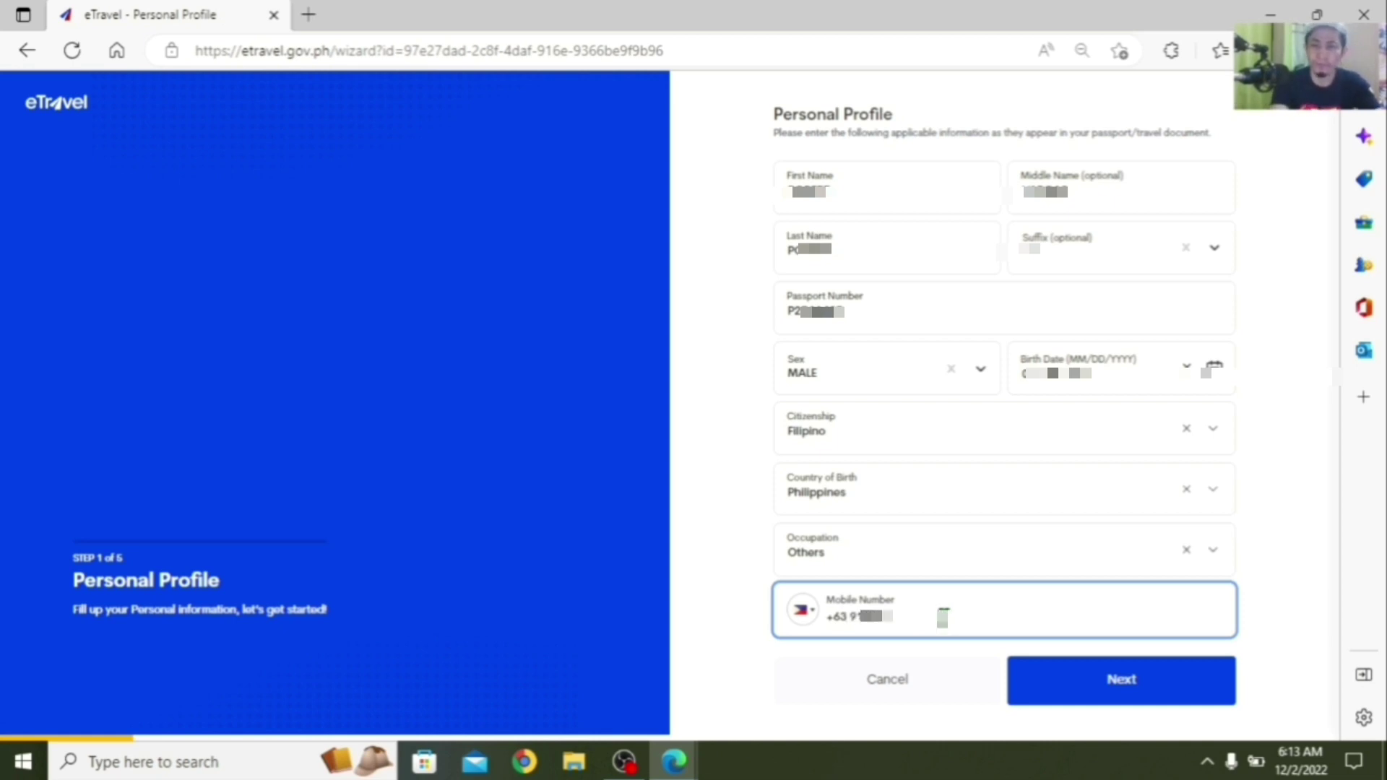
type("10123")
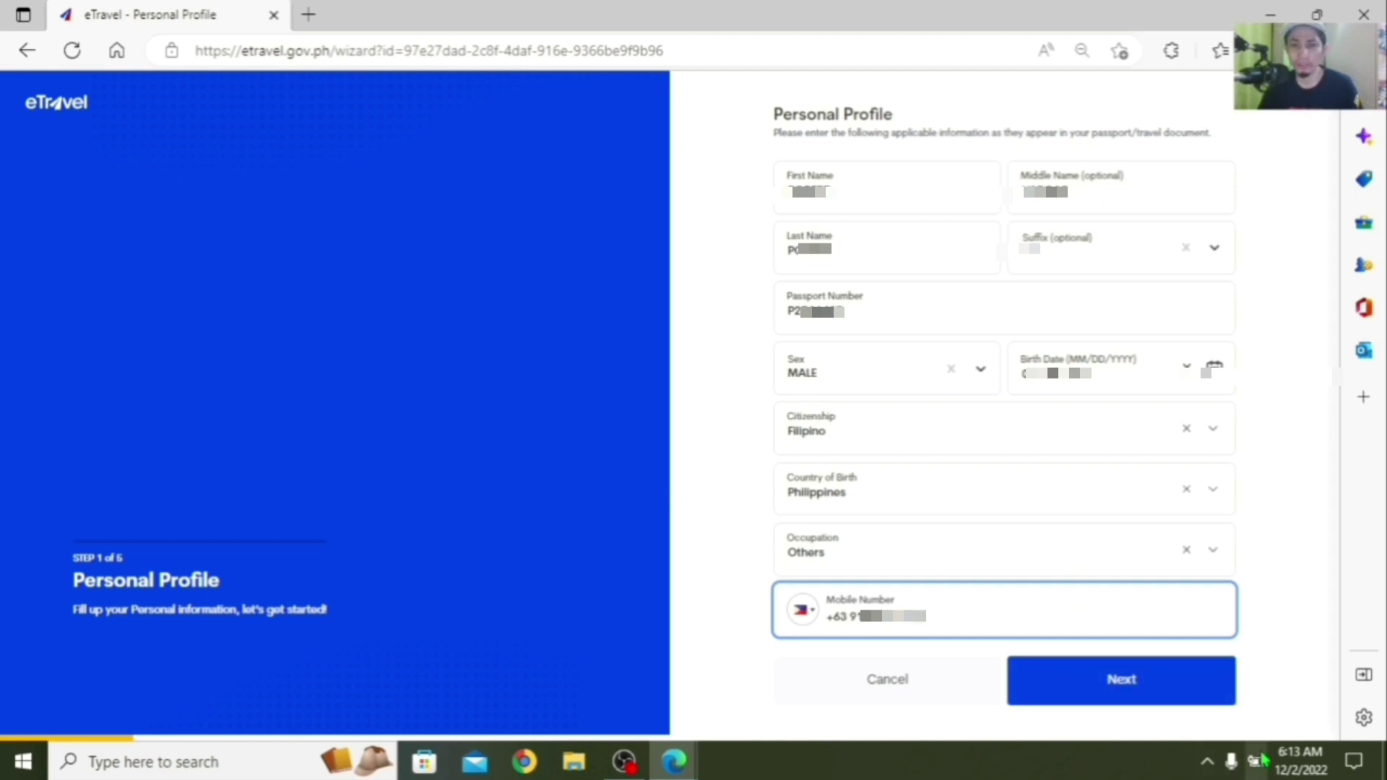
left_click(1126, 698)
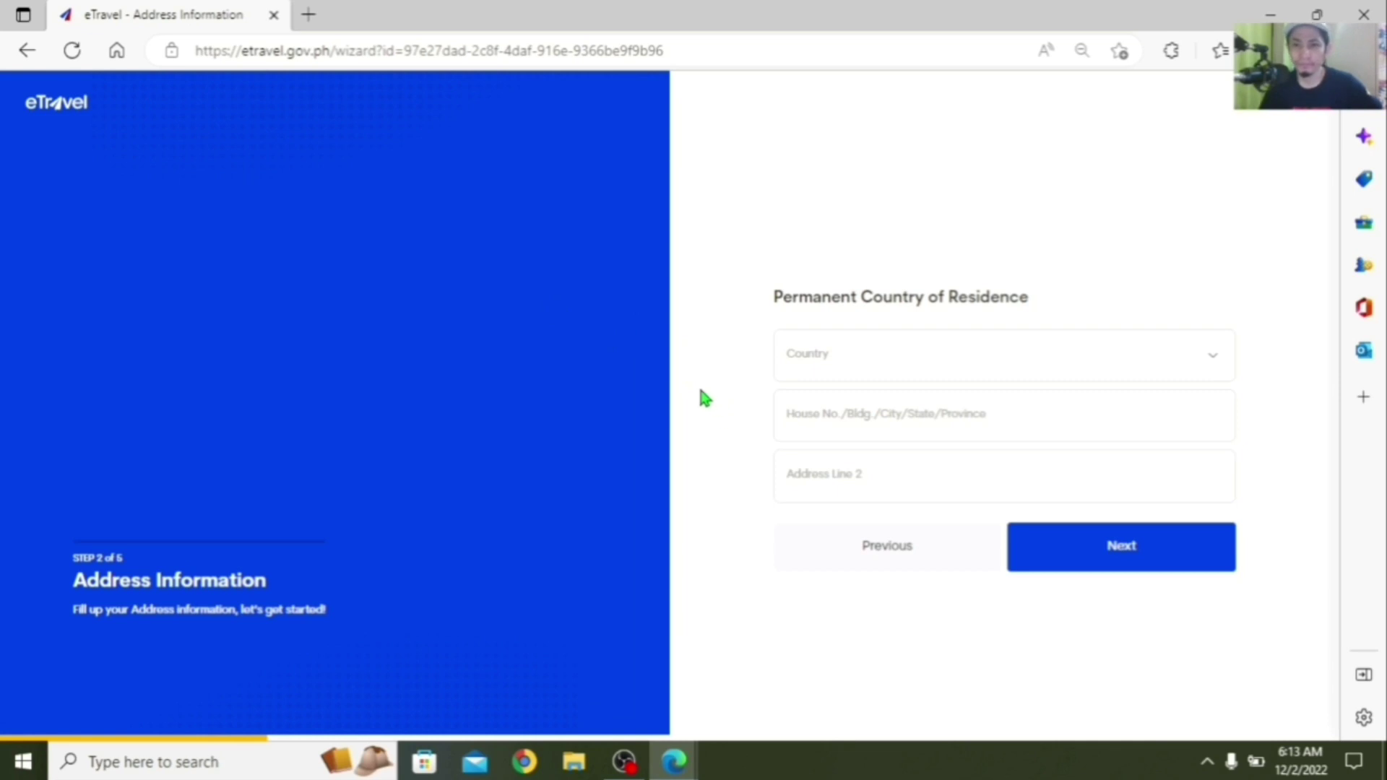
Set country of residence to Philippines, region to Bicol Region (V), and province to CATANDUANES
left_click(1217, 363)
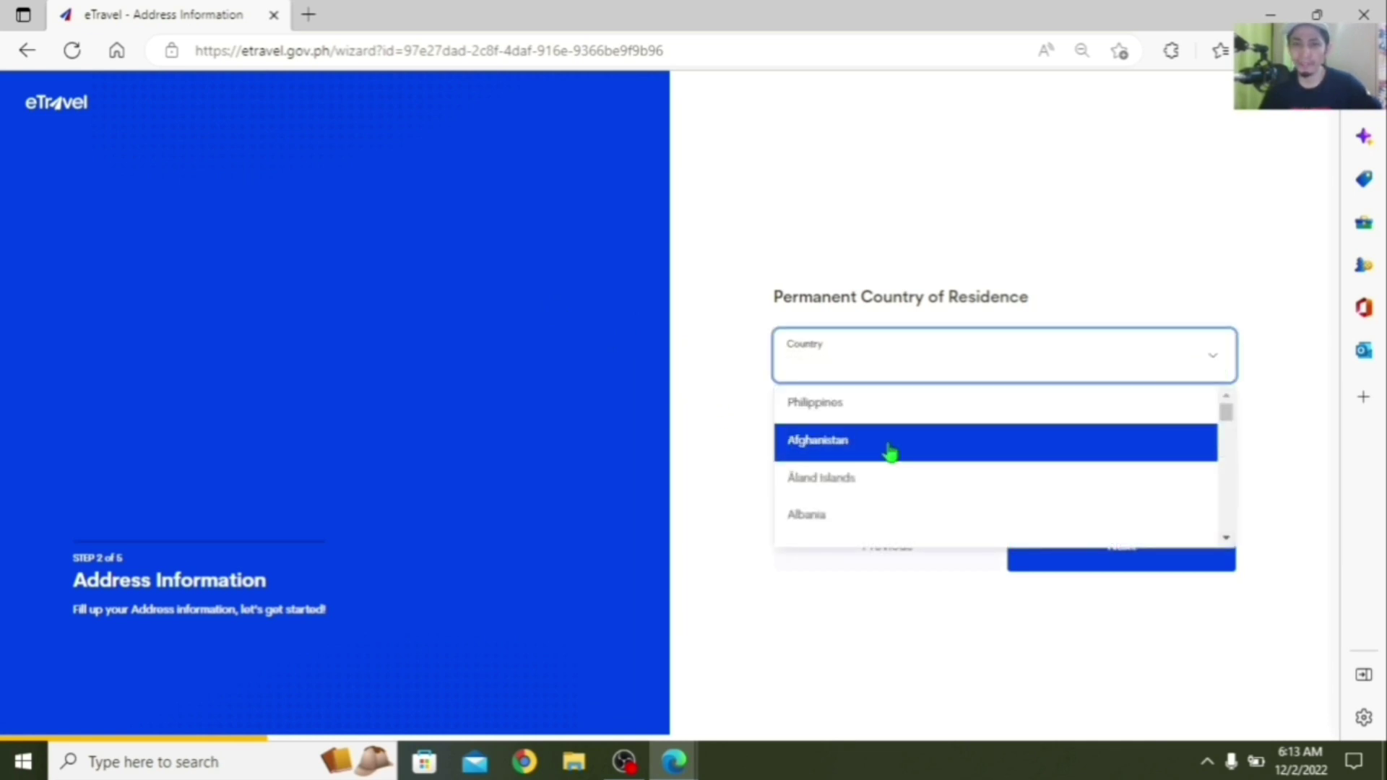
left_click(811, 419)
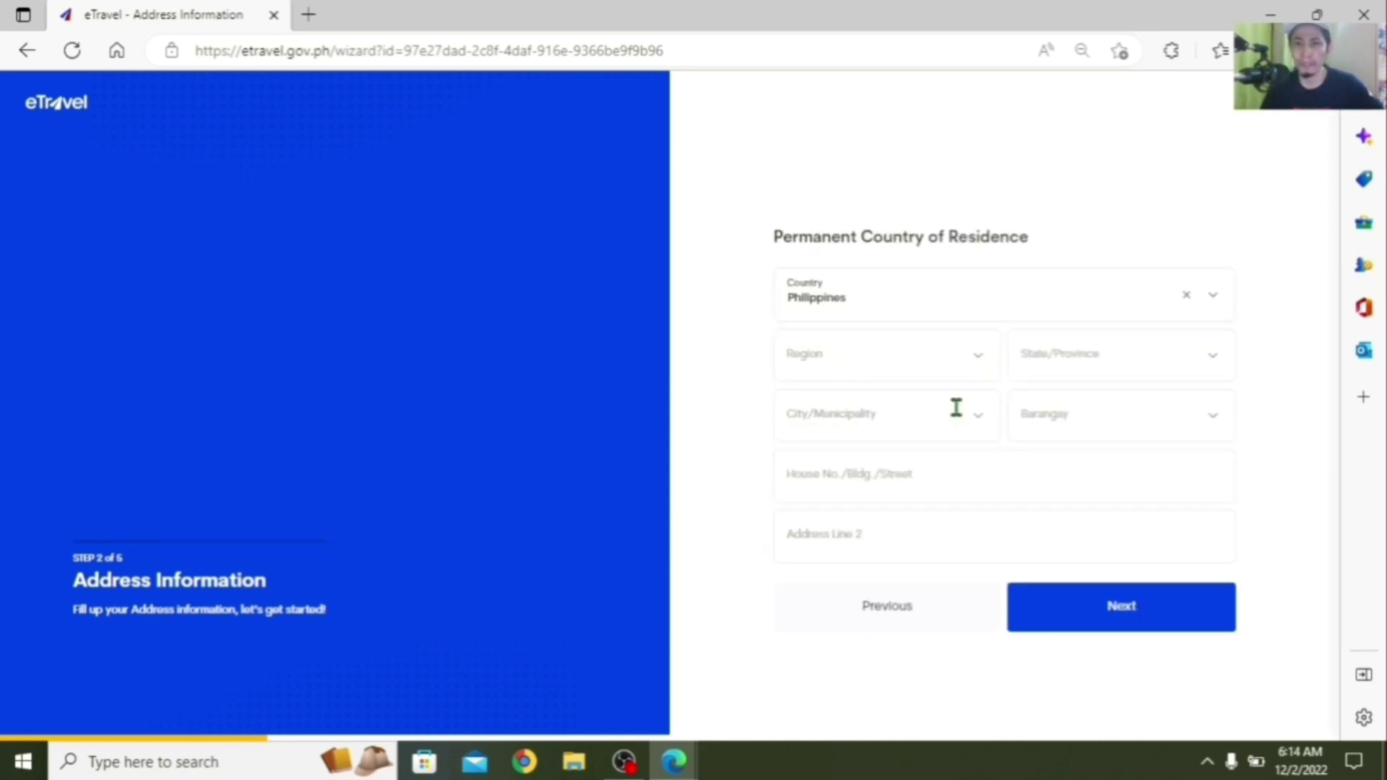
left_click(981, 367)
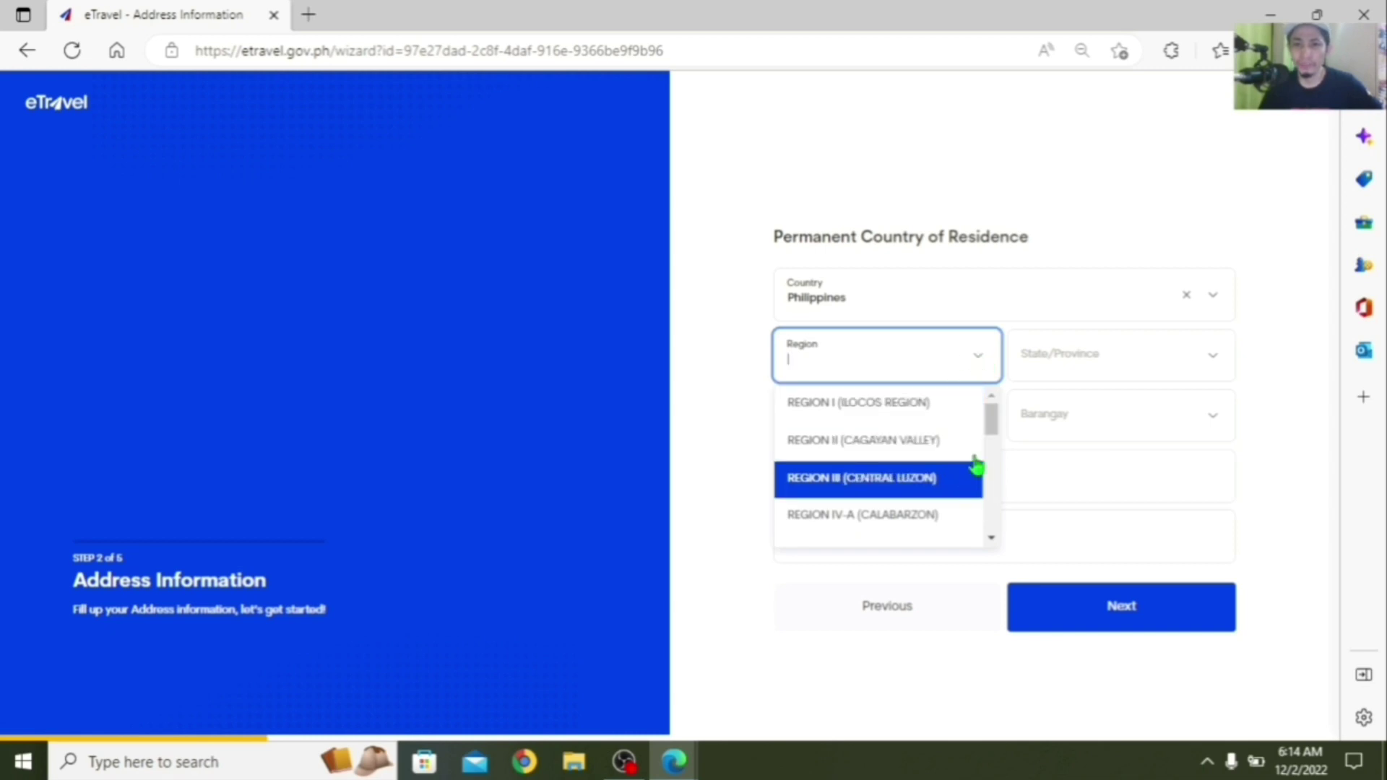
mouse_move(990, 432)
left_mouse_down()
mouse_move(994, 517)
mouse_move(977, 547)
mouse_move(984, 451)
left_mouse_up()
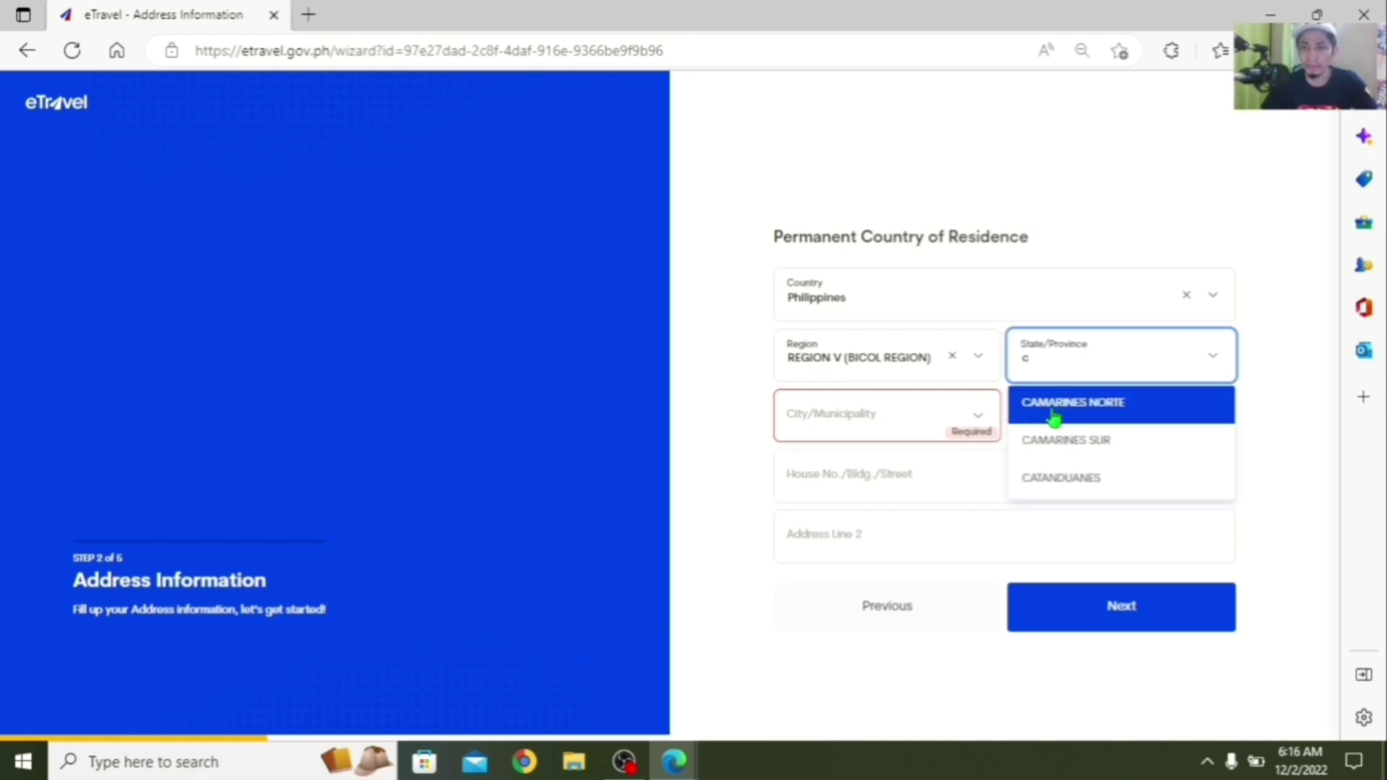
left_click(1062, 477)
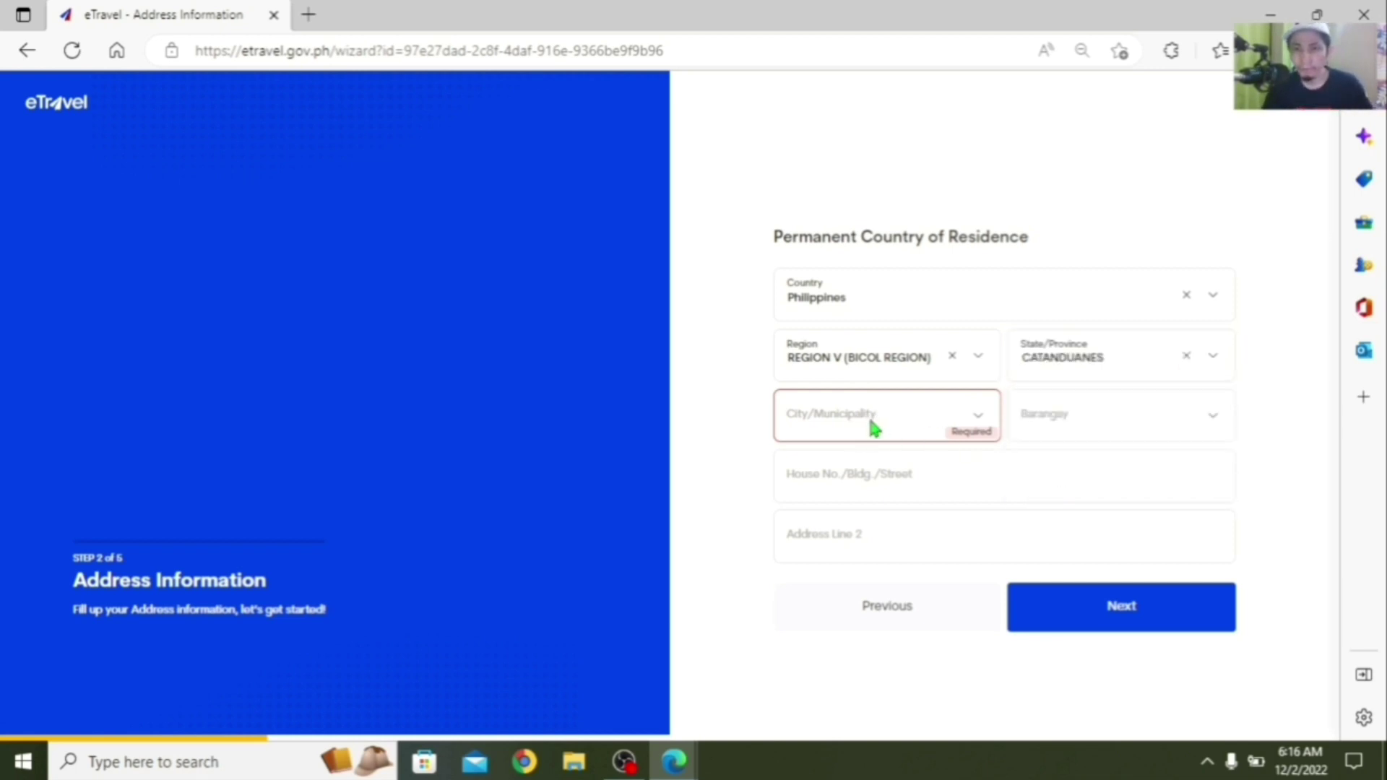
Choose the capital town at the end of the City/Municipality list
left_click(986, 426)
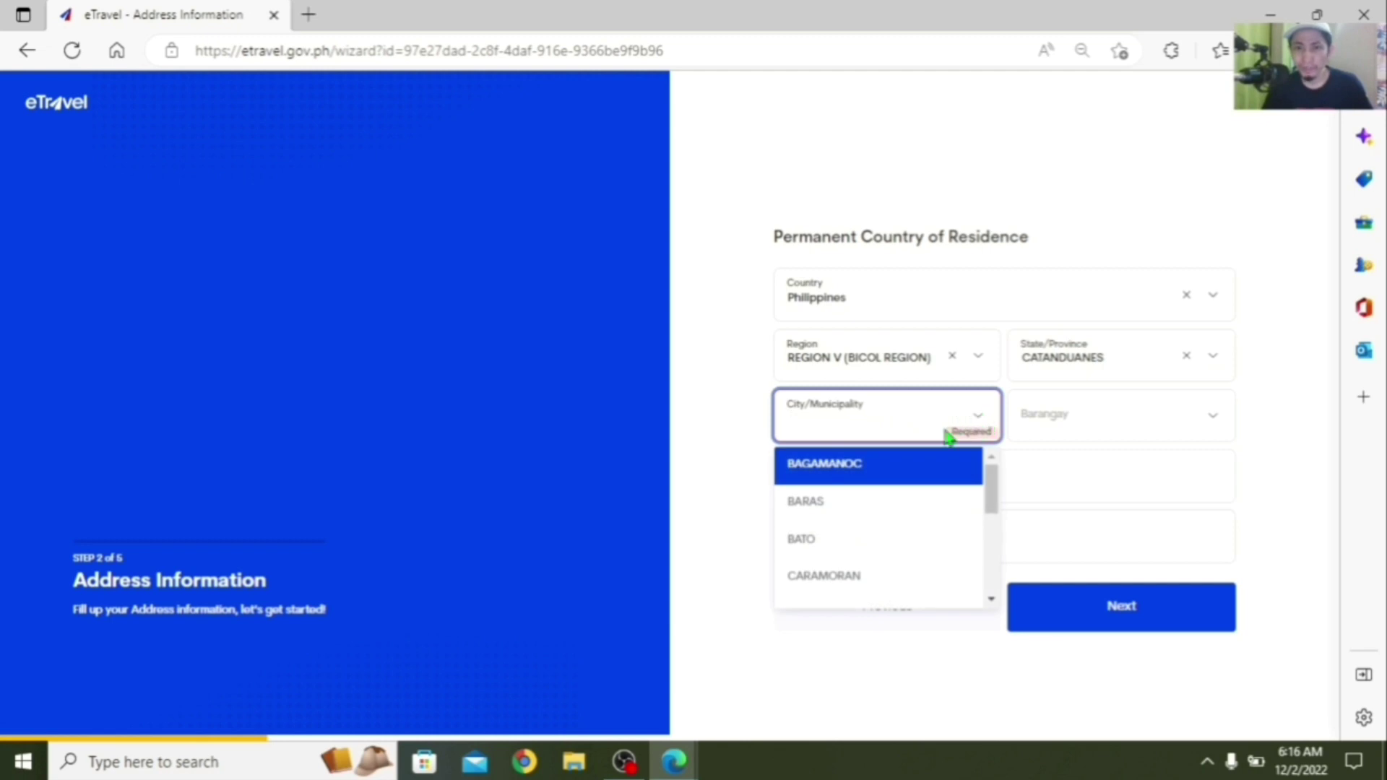
scroll(874, 477, "down", 2)
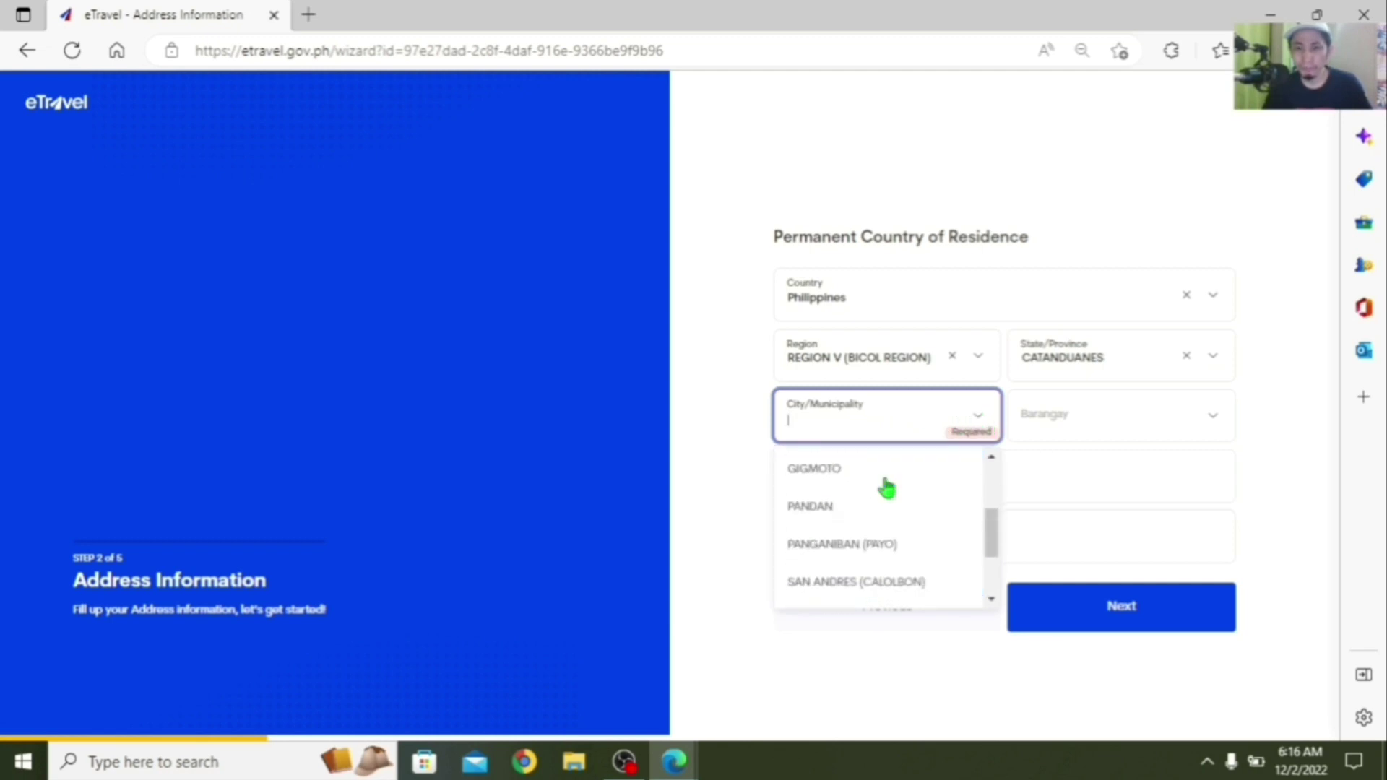
scroll(876, 567, "down", 1)
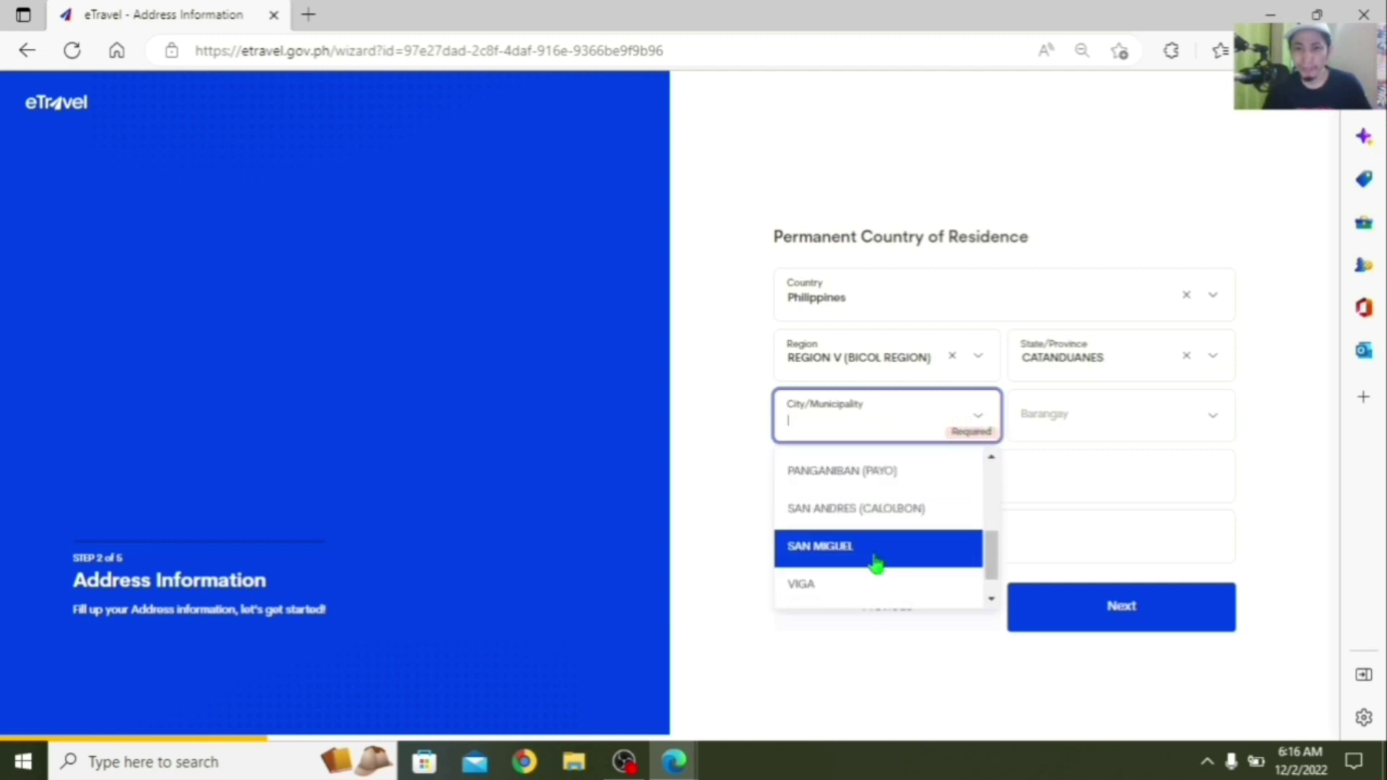
scroll(852, 581, "down", 1)
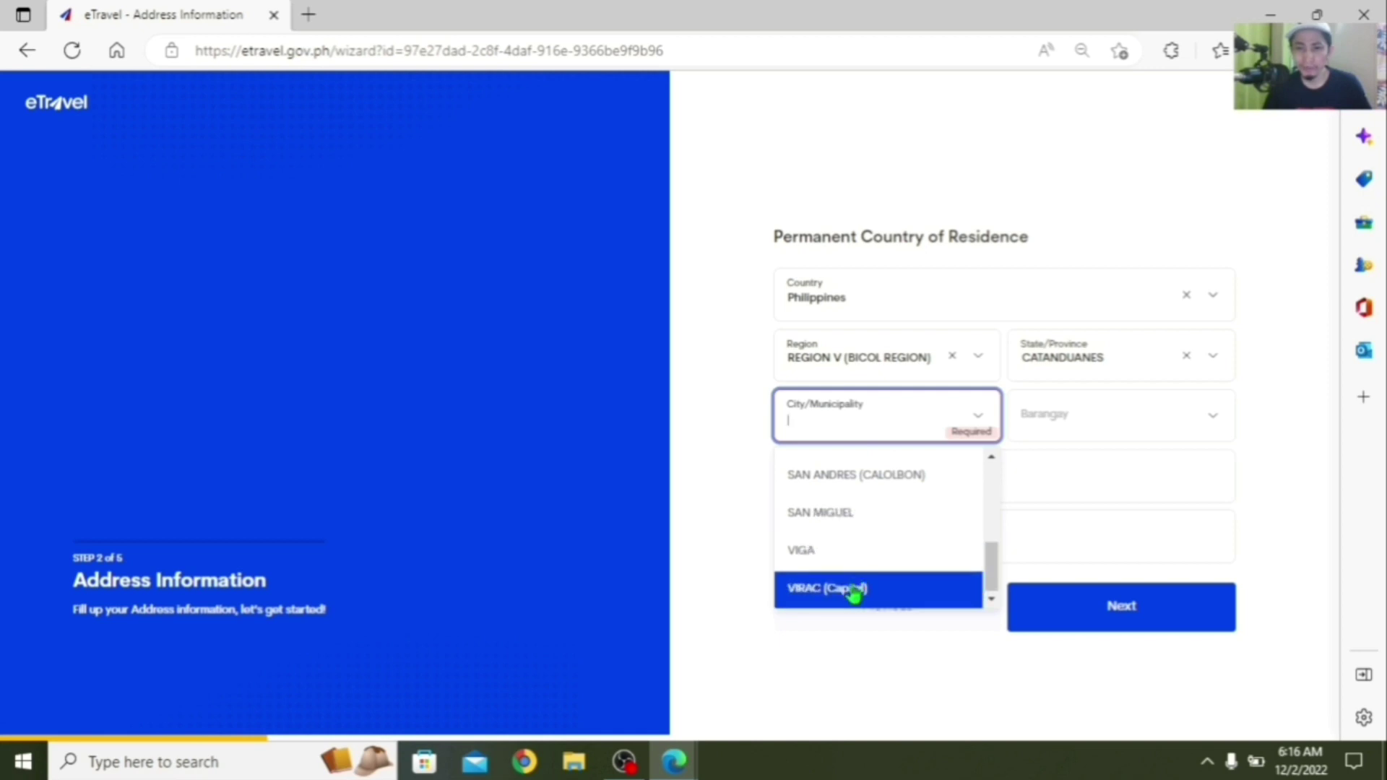
left_click(856, 588)
Pick the barangay matching 'paj', enter house number 0, and advance to Travel Details
left_click(1128, 417)
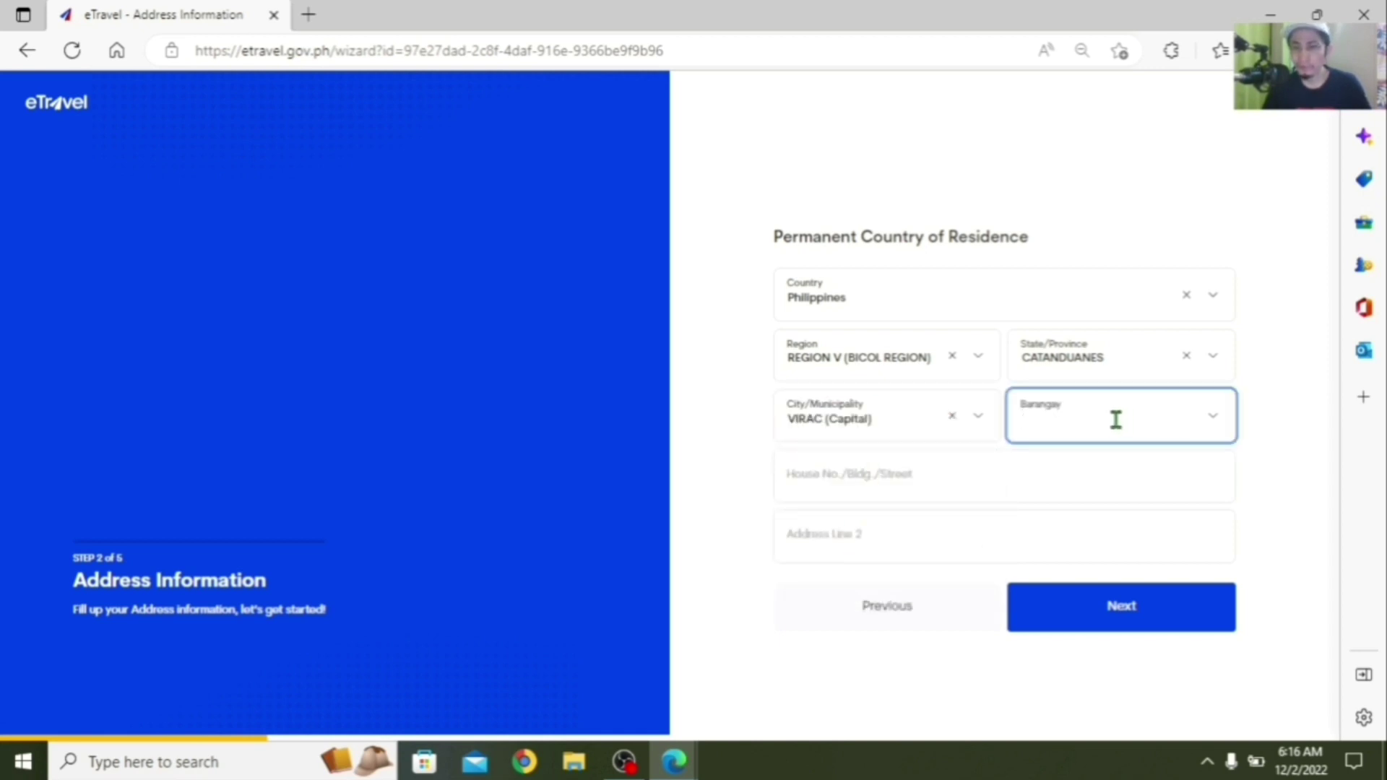
type("pa")
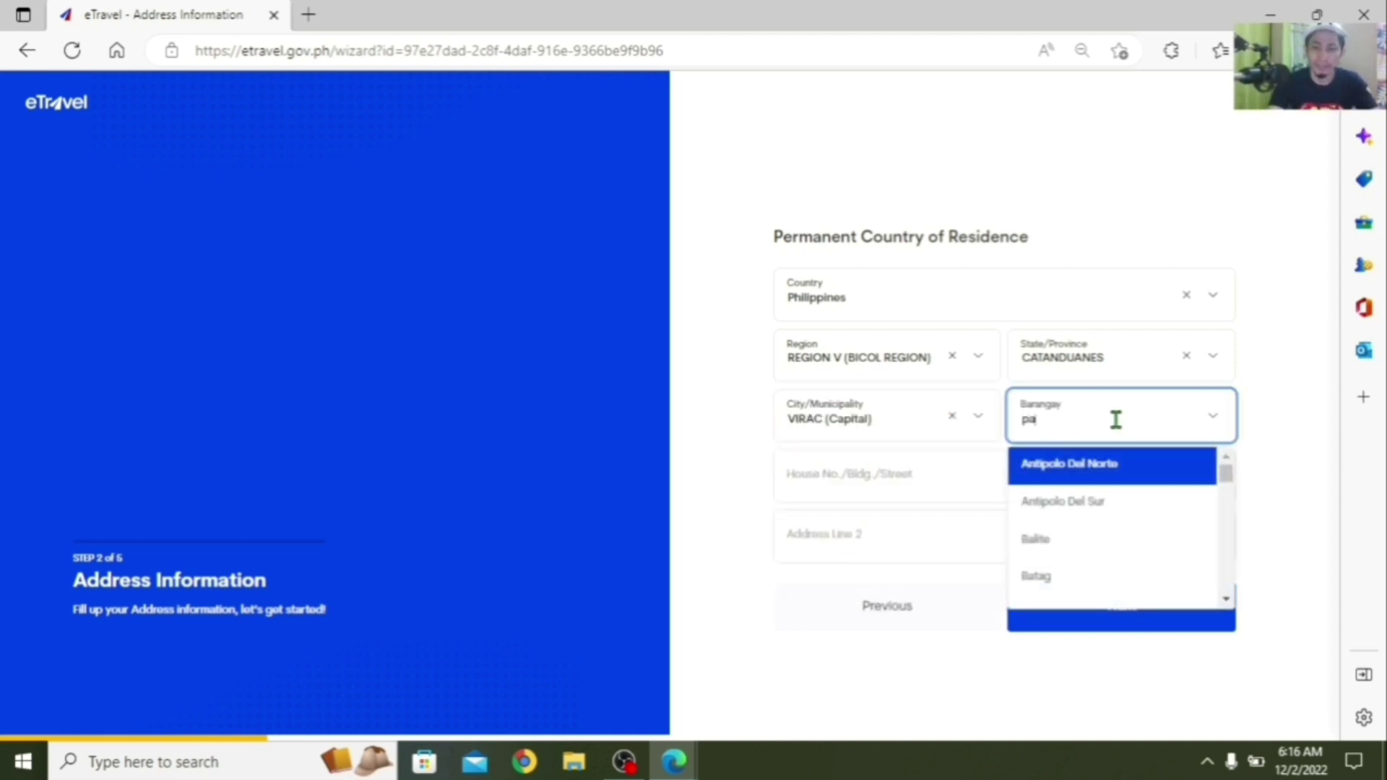
type("j")
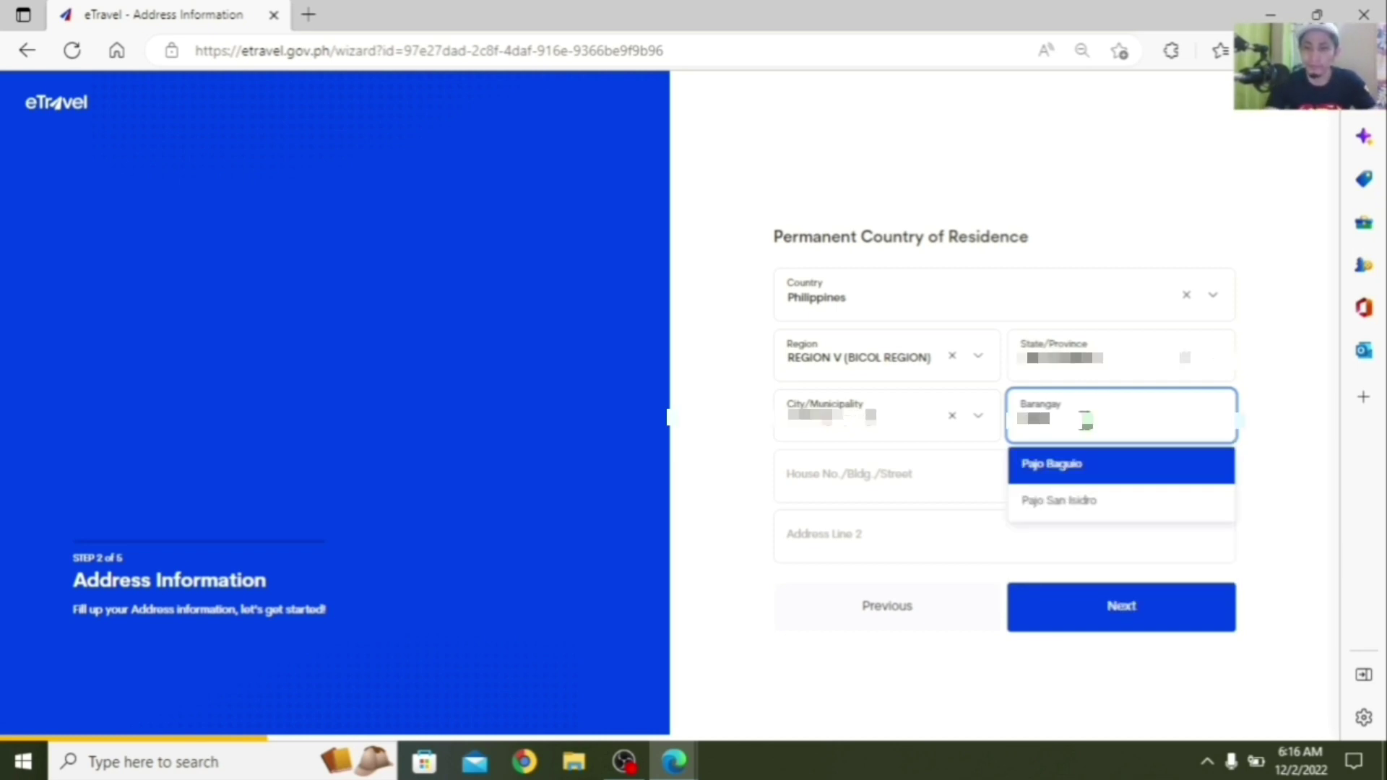
left_click(1082, 473)
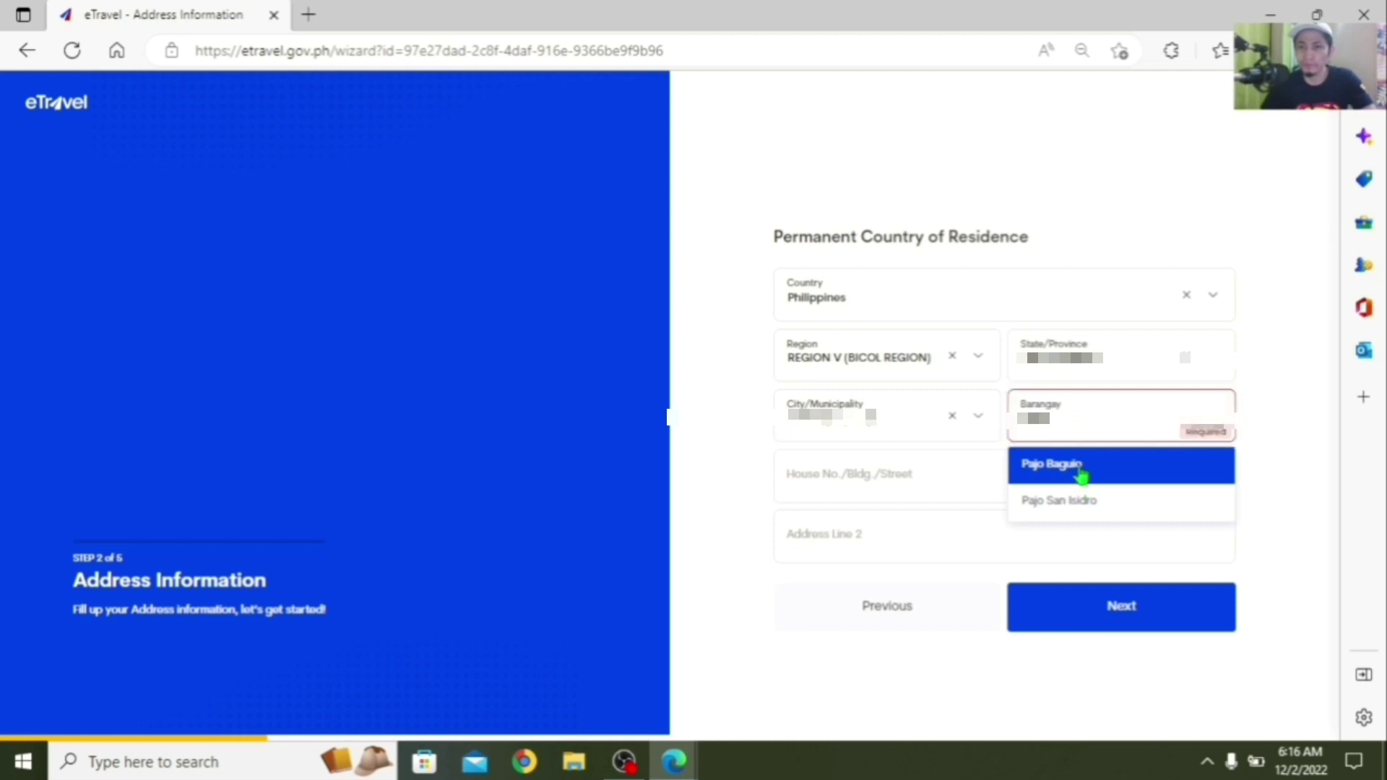
left_click(1082, 474)
left_click(835, 492)
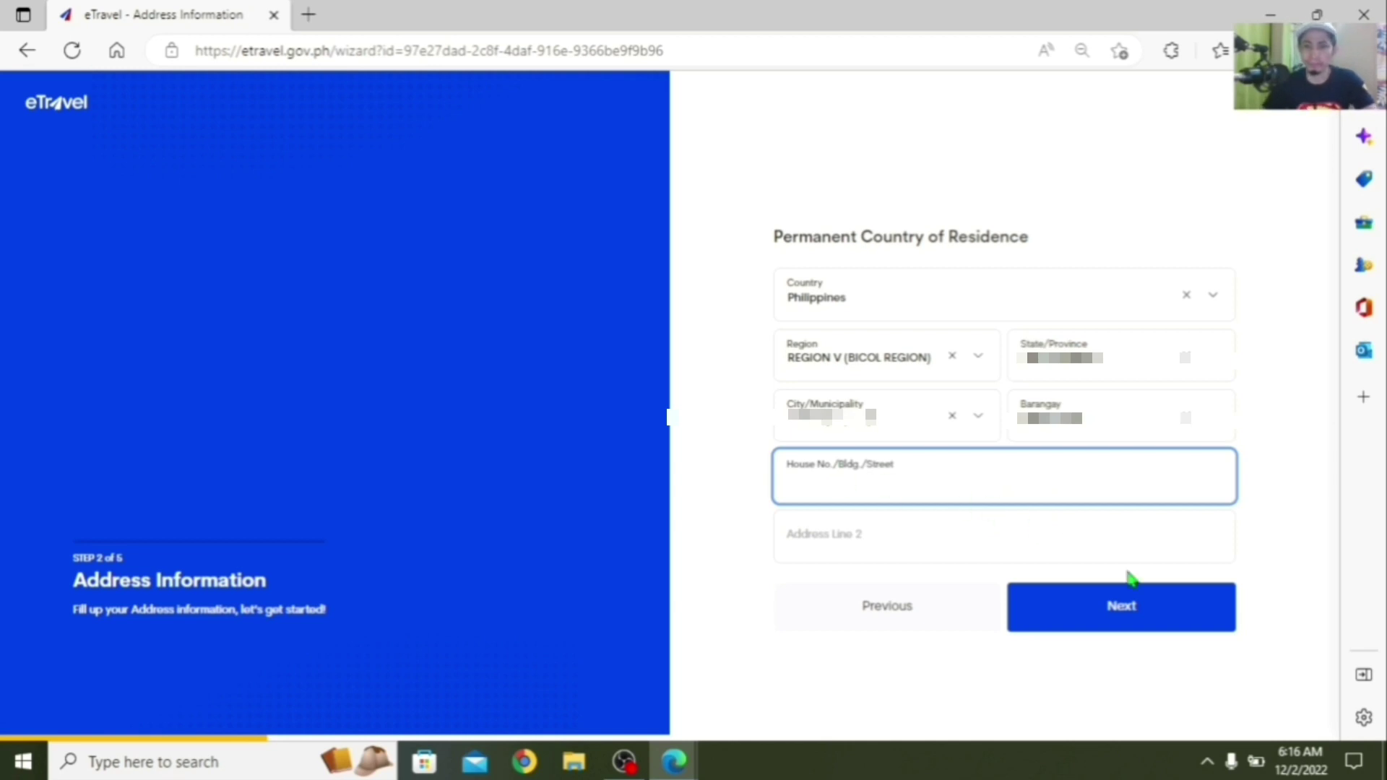
type("0")
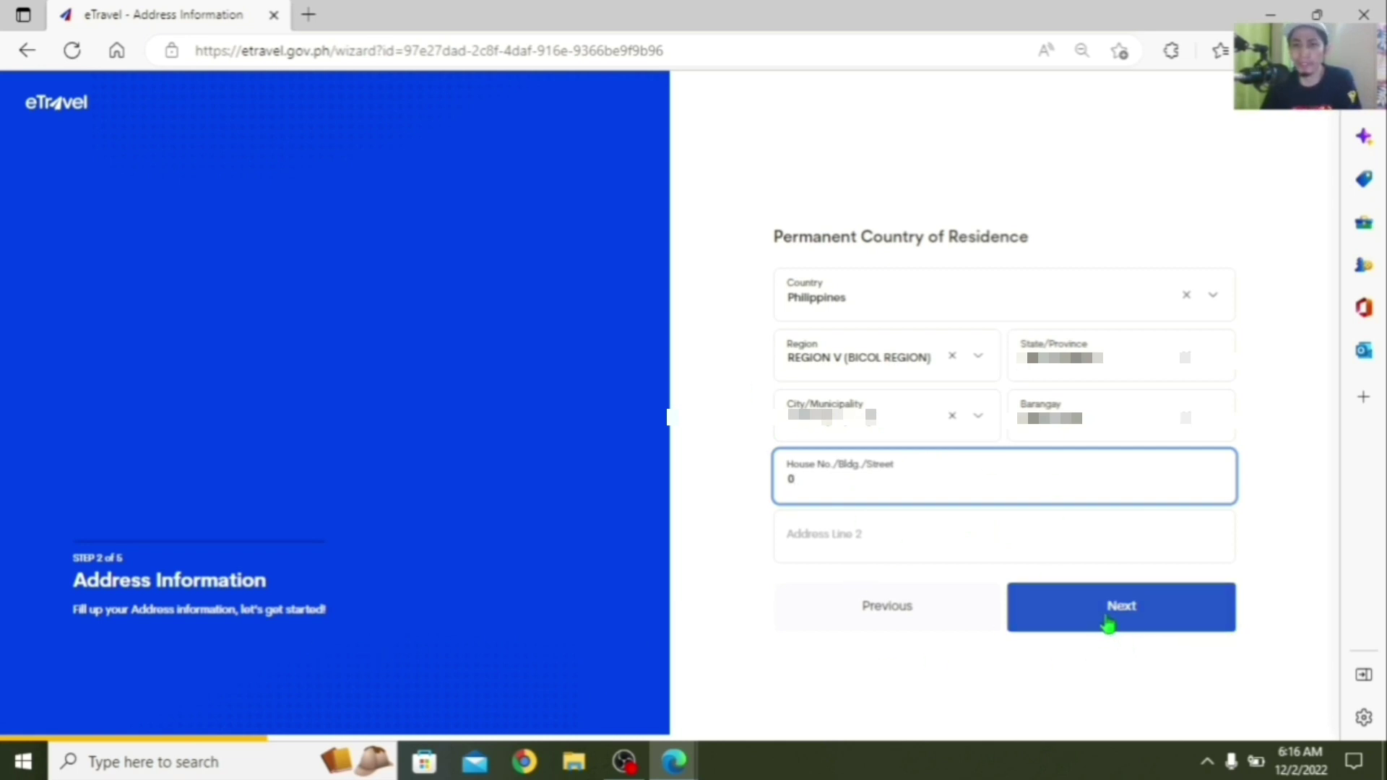
left_click(1107, 618)
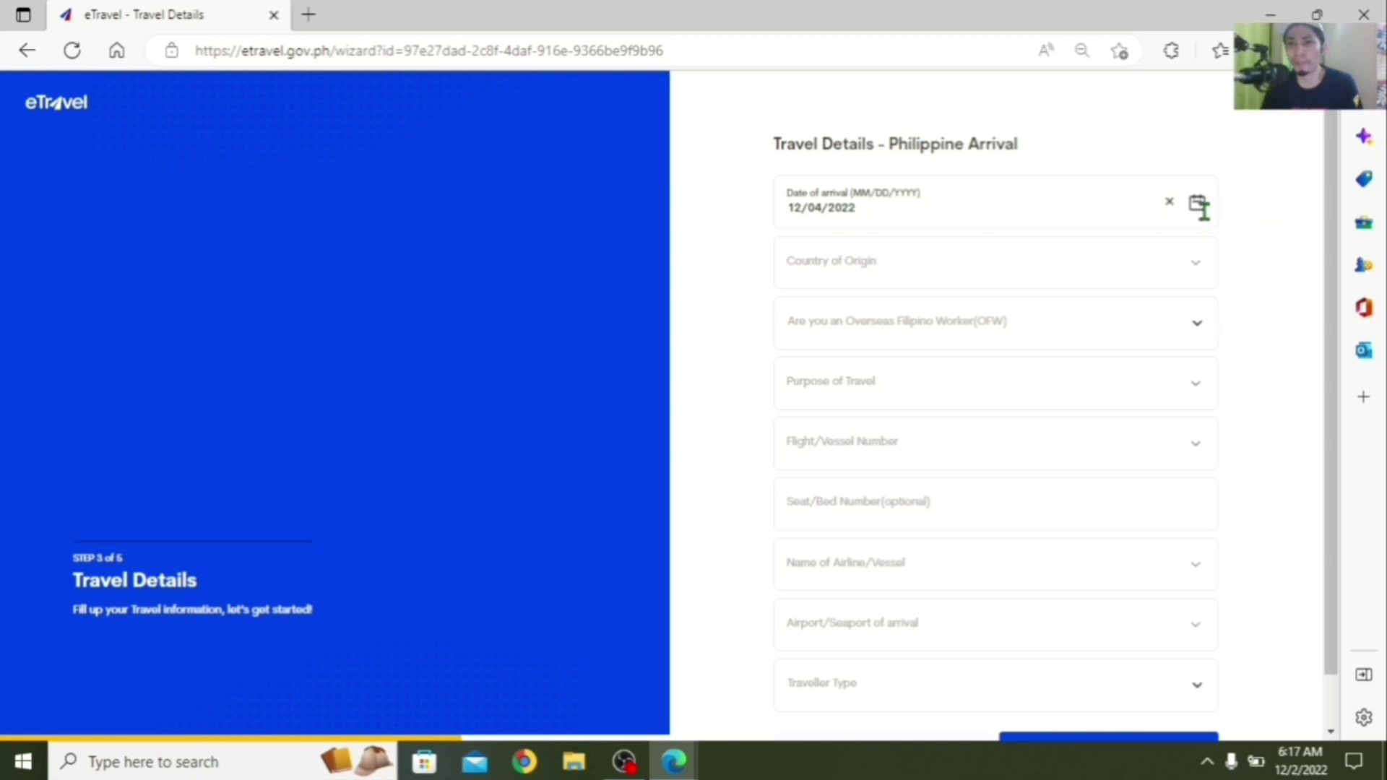
Keep arrival date 12/04/2022 and set the country of origin to Oman
left_click(855, 210)
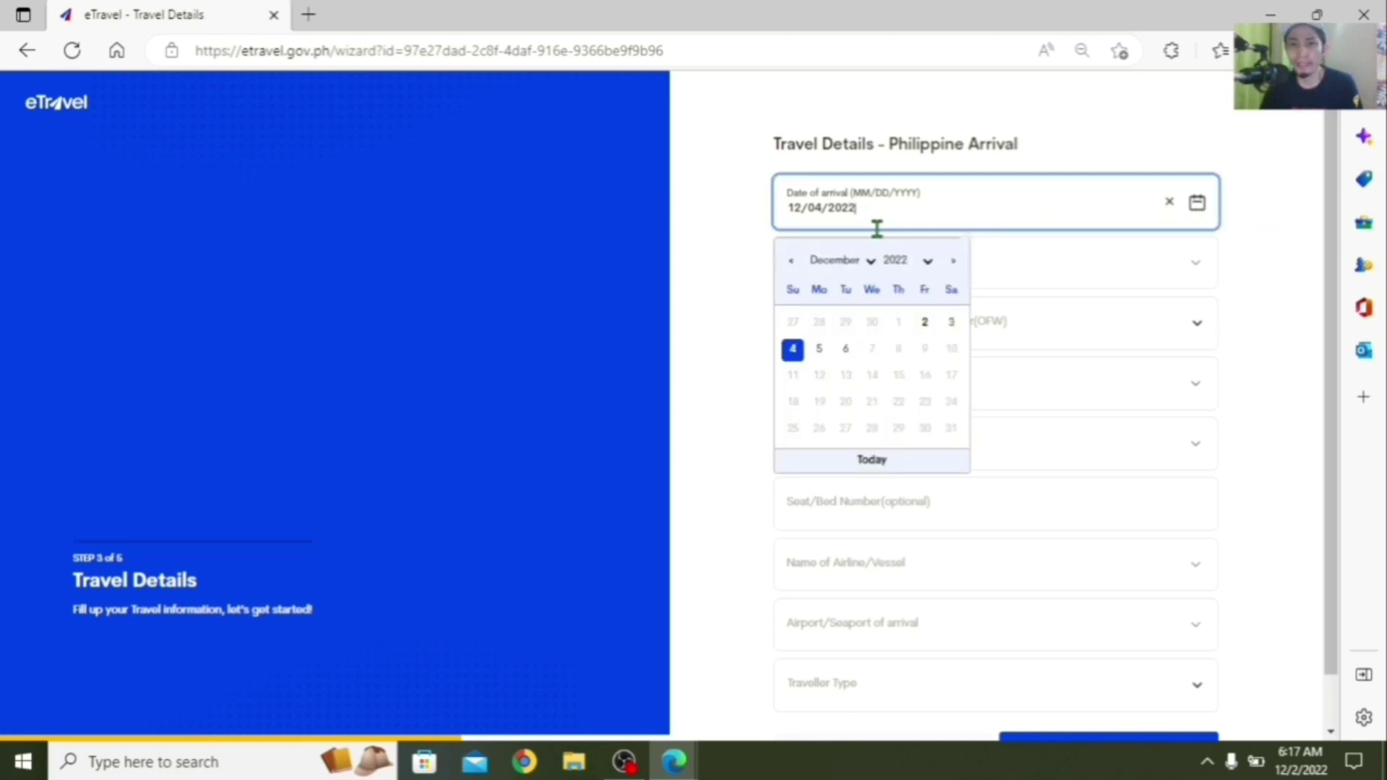
left_click(1026, 207)
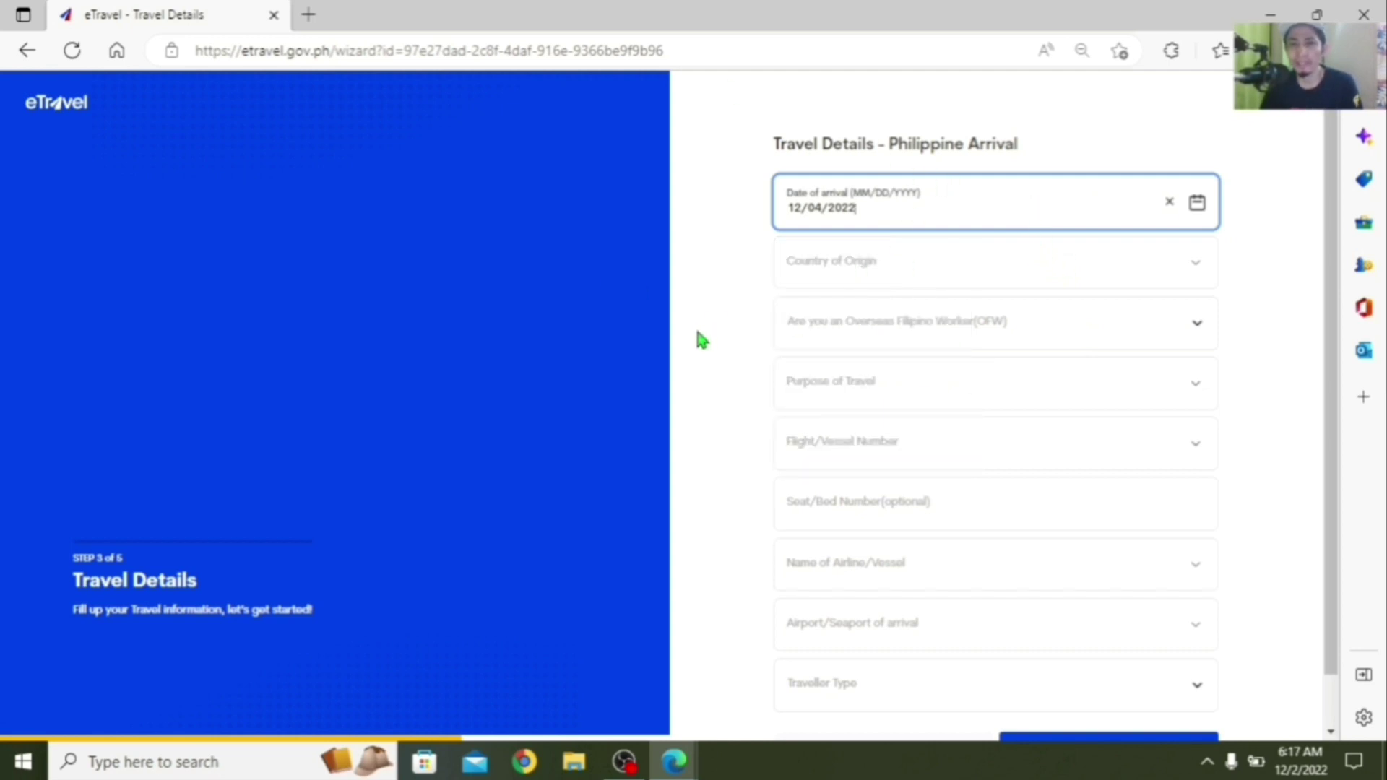
left_click(830, 271)
left_click(1201, 278)
left_click(1201, 278)
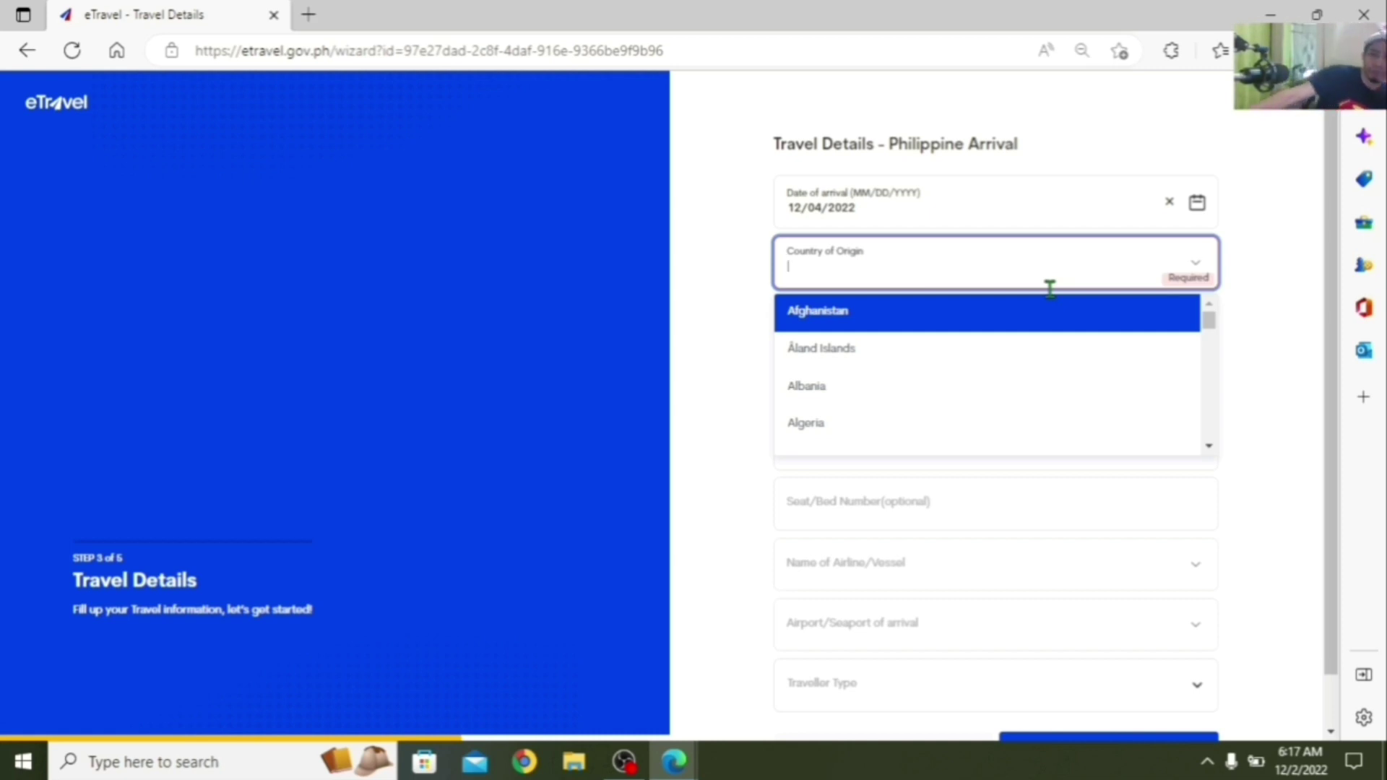
type("oma")
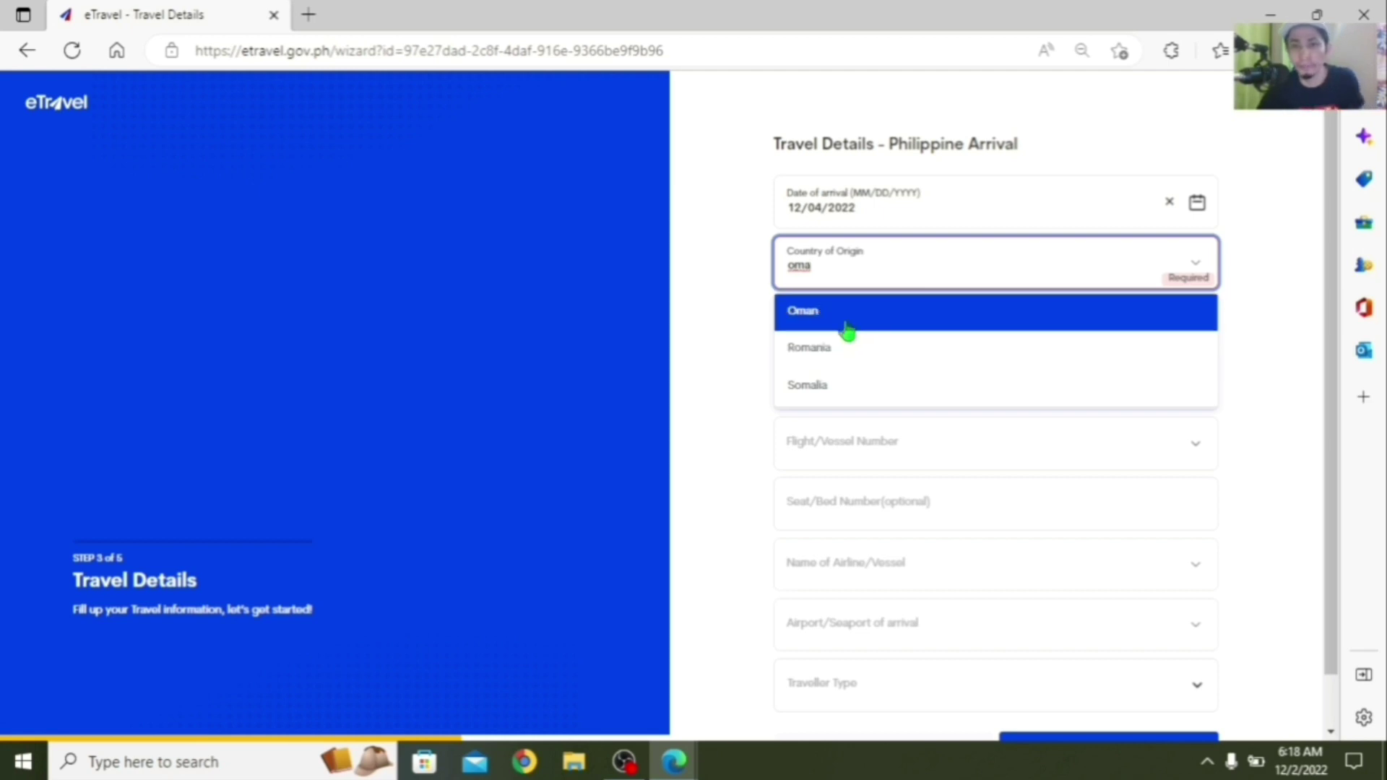
left_click(847, 330)
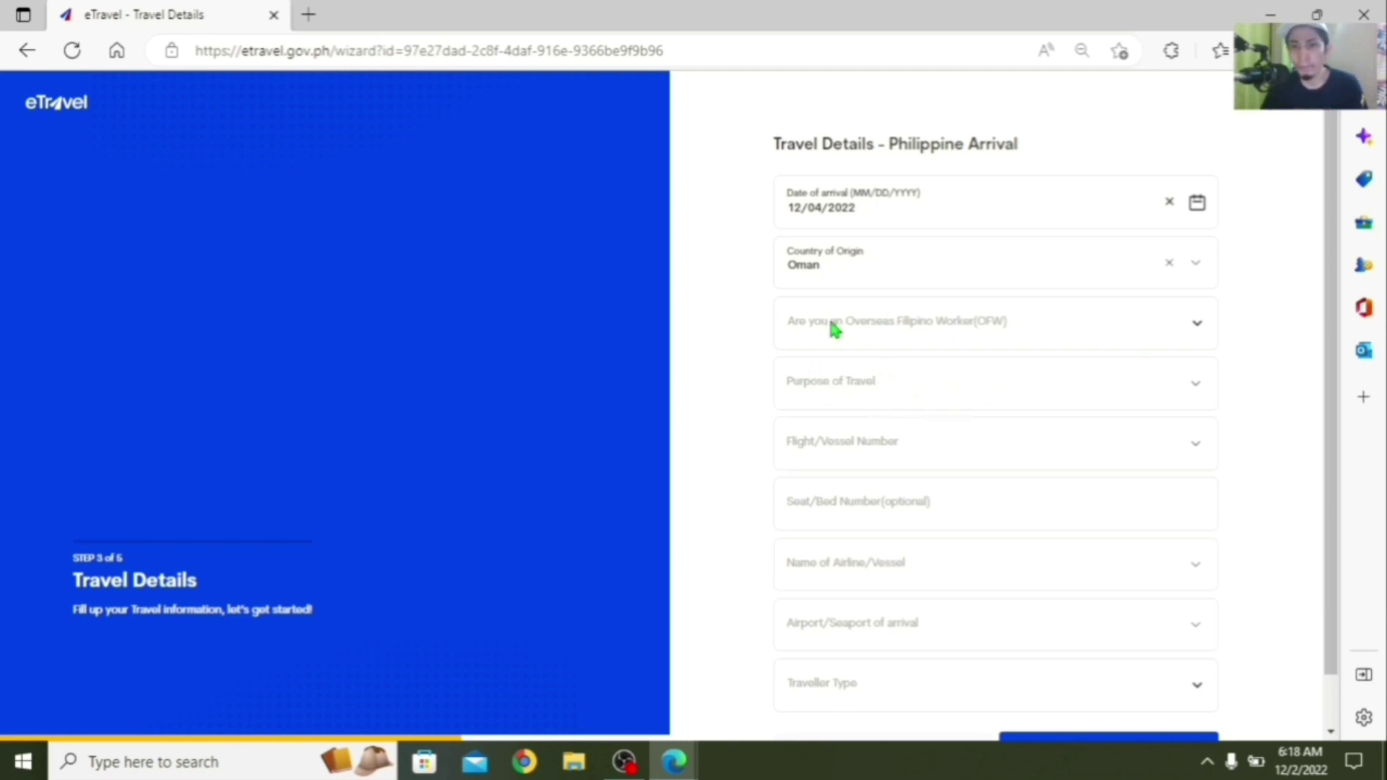
Mark the traveller as an OFW (YES) with LANDBASE classification
left_click(1199, 327)
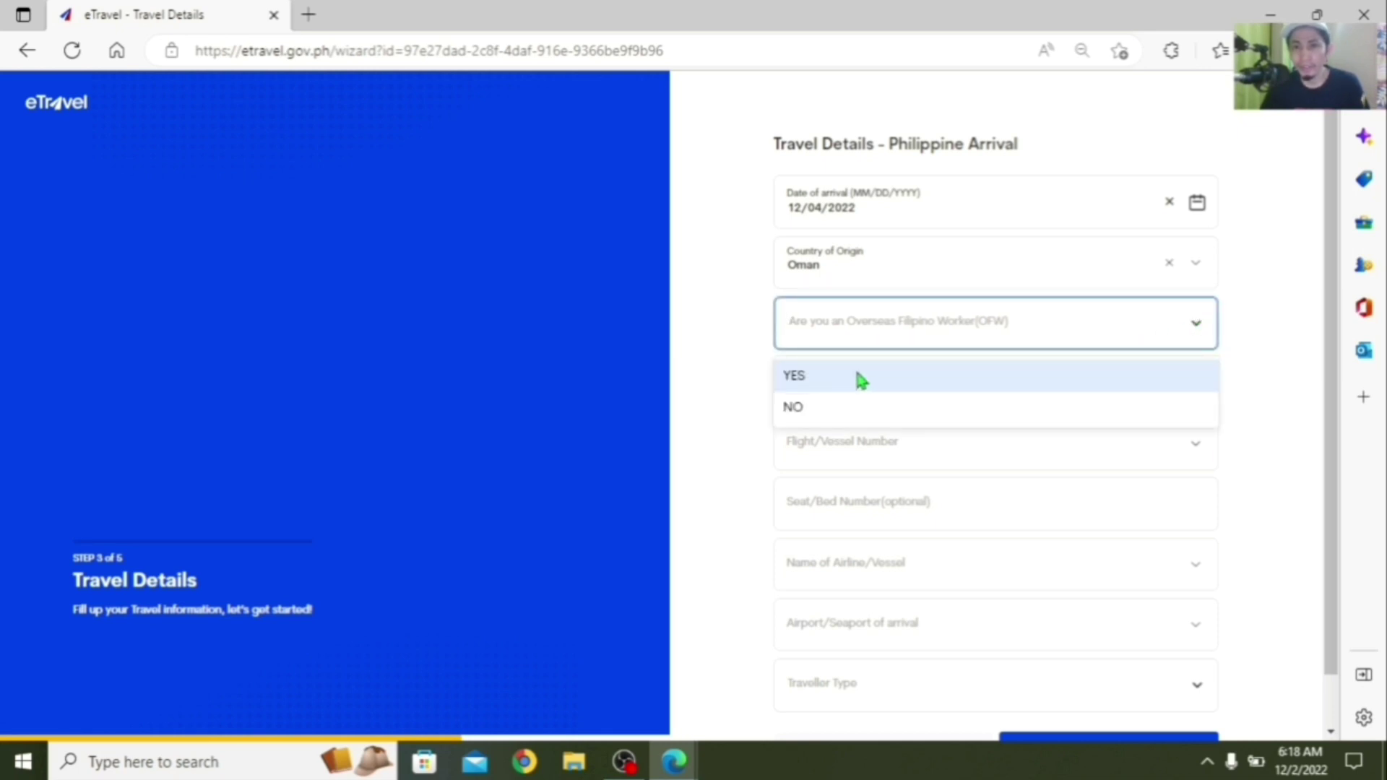
left_click(800, 377)
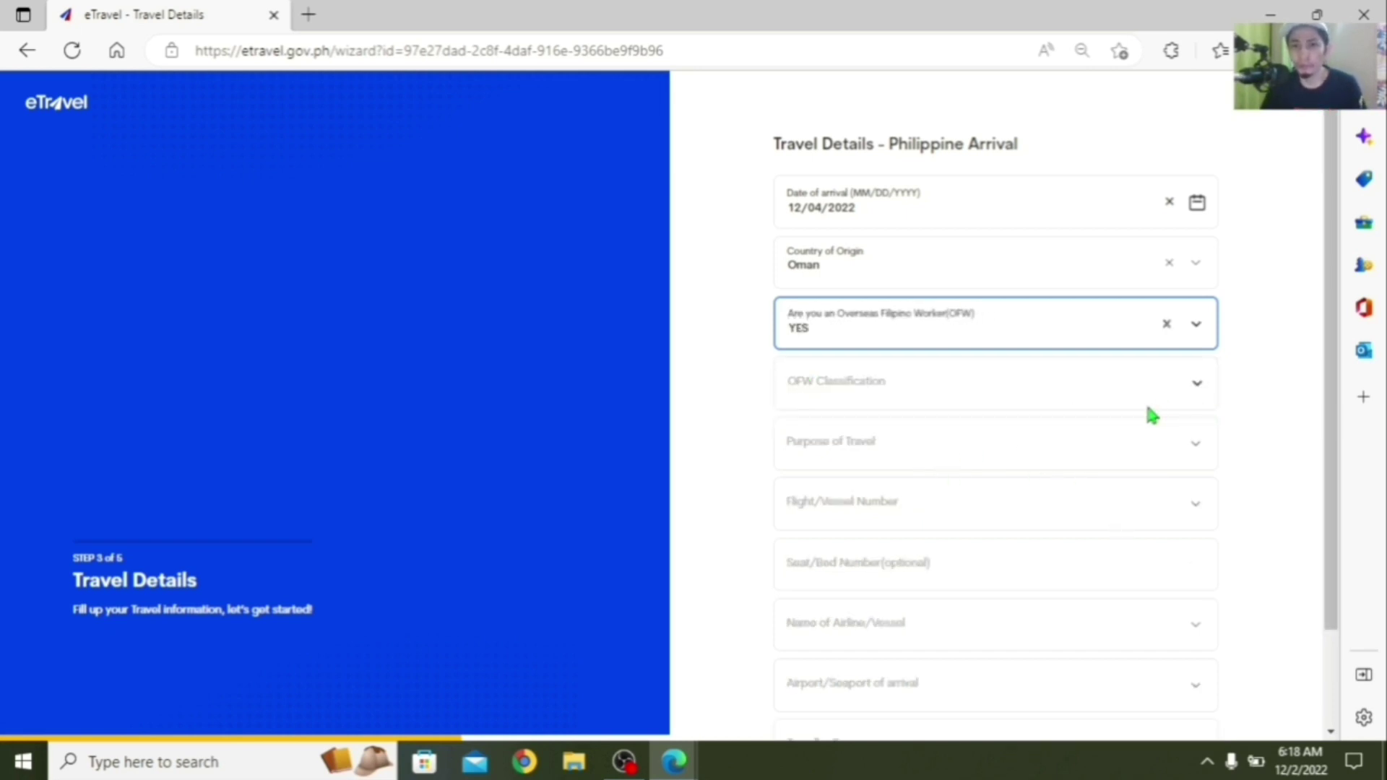
left_click(1203, 389)
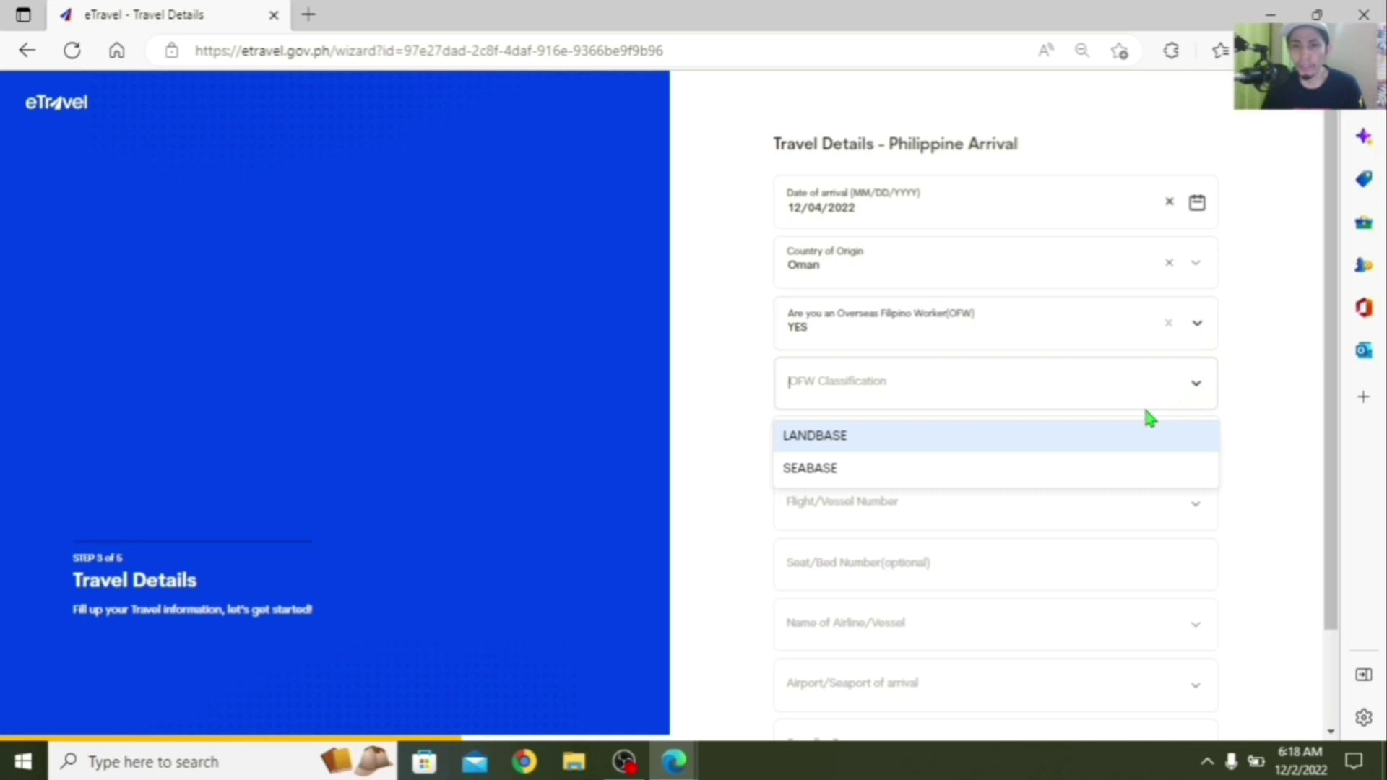
left_click(849, 442)
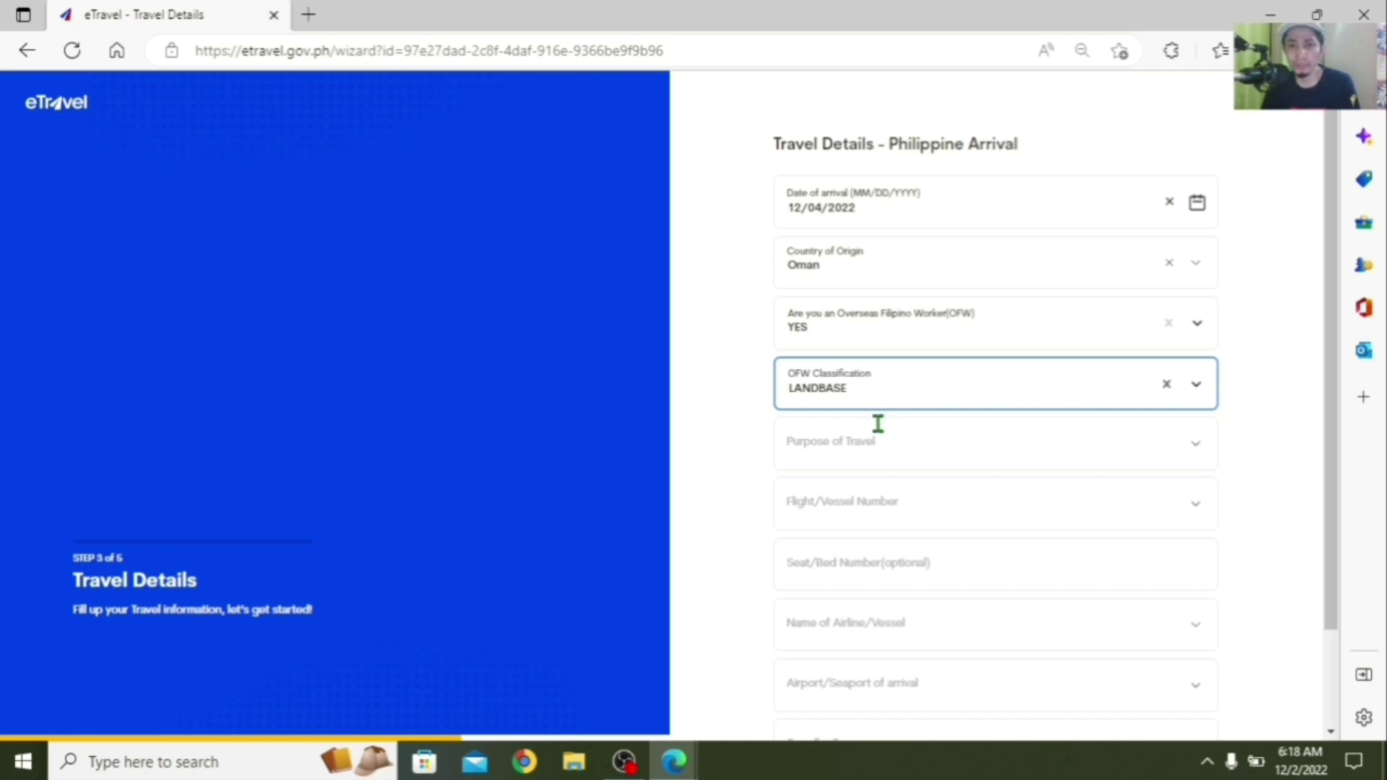
Set the purpose of travel to Others
left_click(1195, 446)
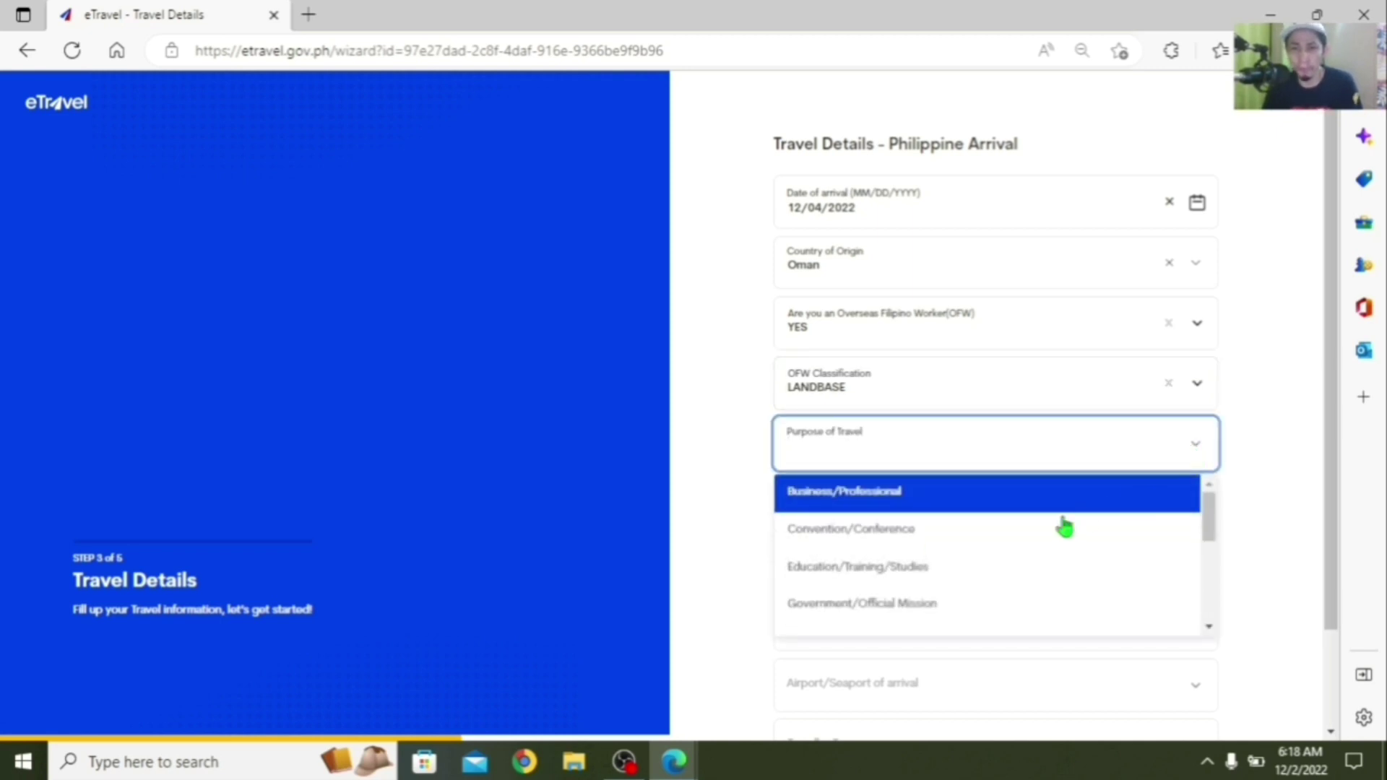
scroll(943, 547, "down", 1)
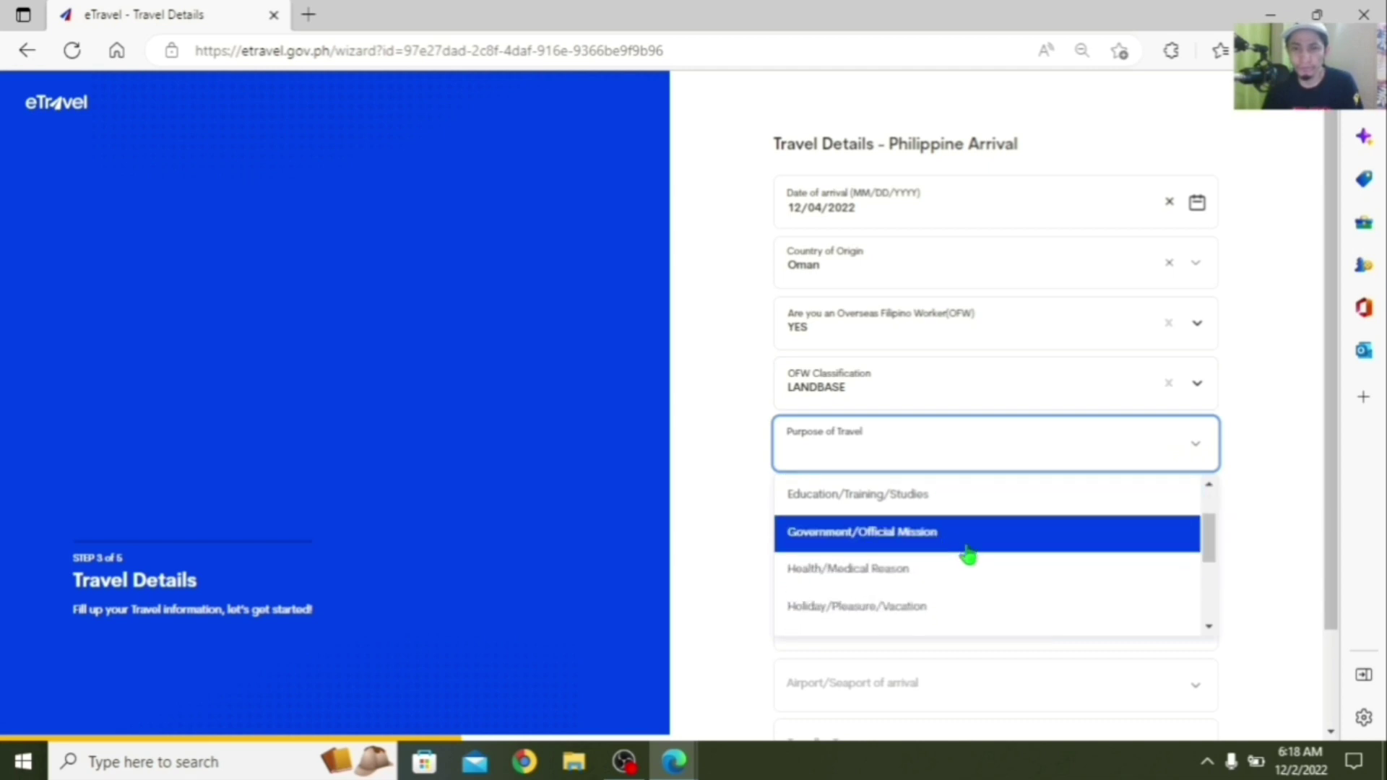
scroll(968, 556, "down", 1)
scroll(974, 555, "down", 1)
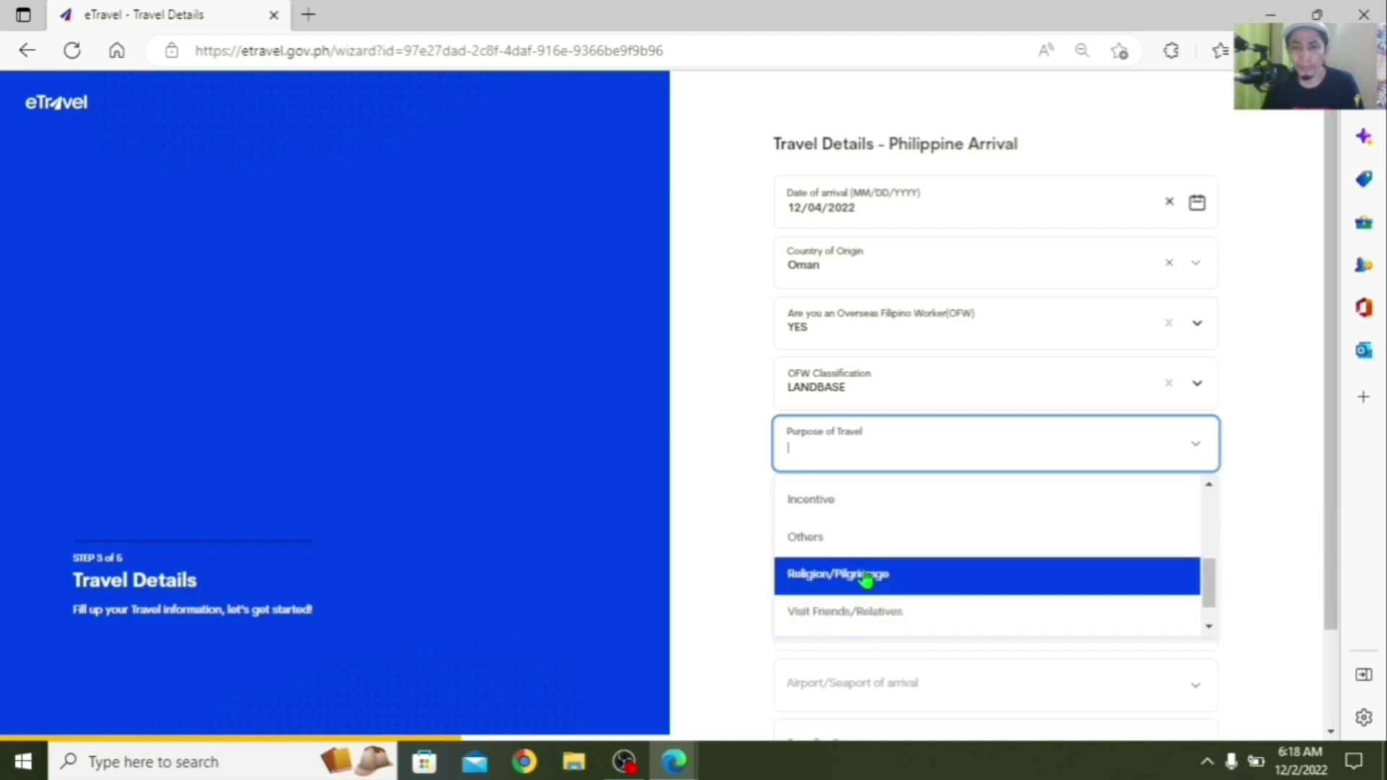
scroll(929, 583, "down", 1)
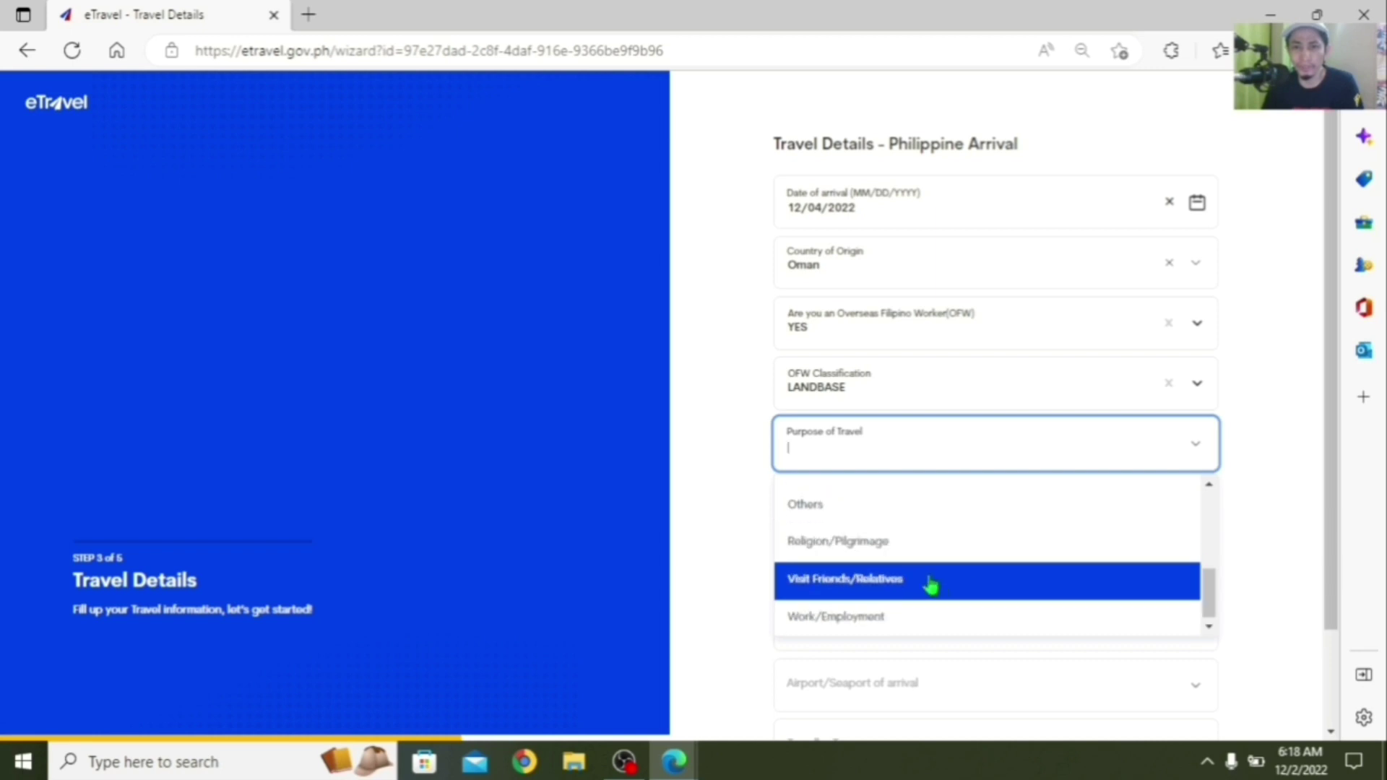
scroll(931, 578, "down", 1)
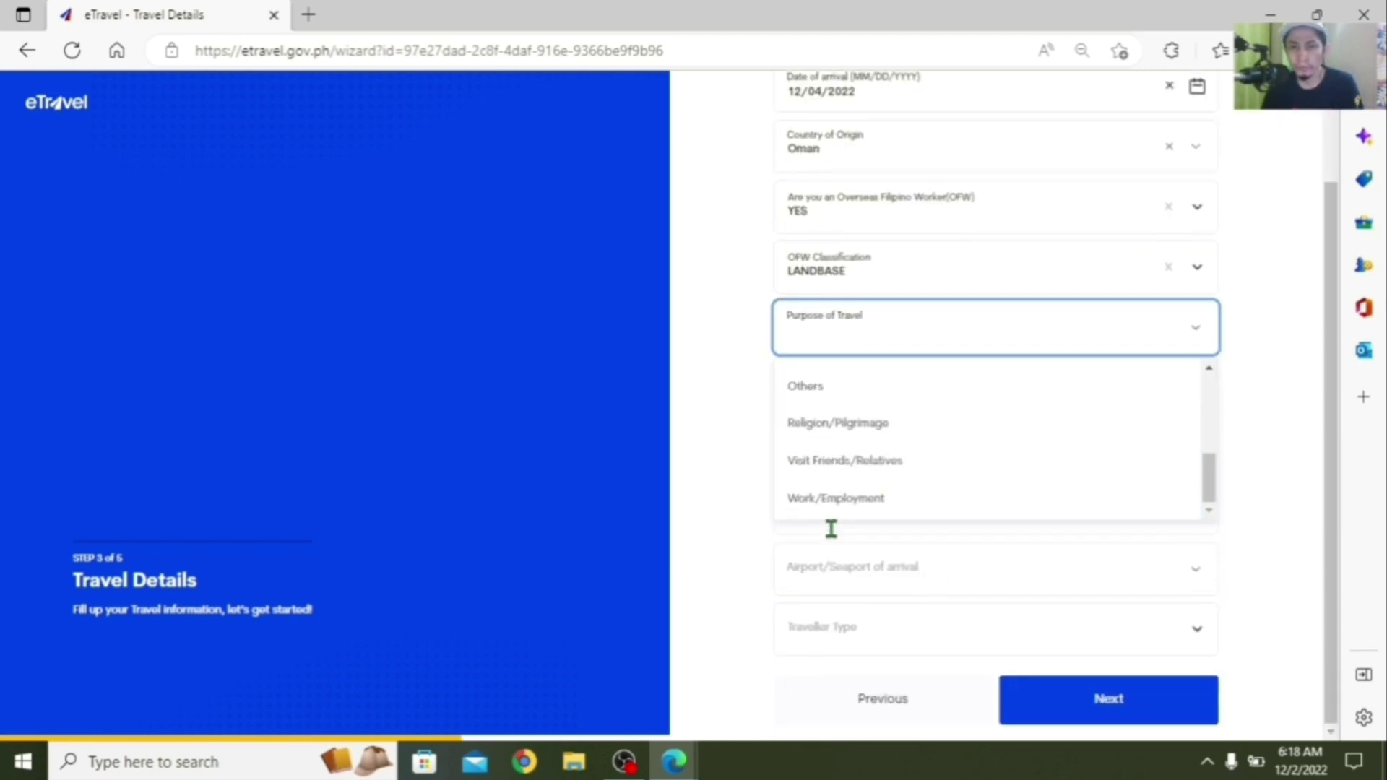
left_click(842, 385)
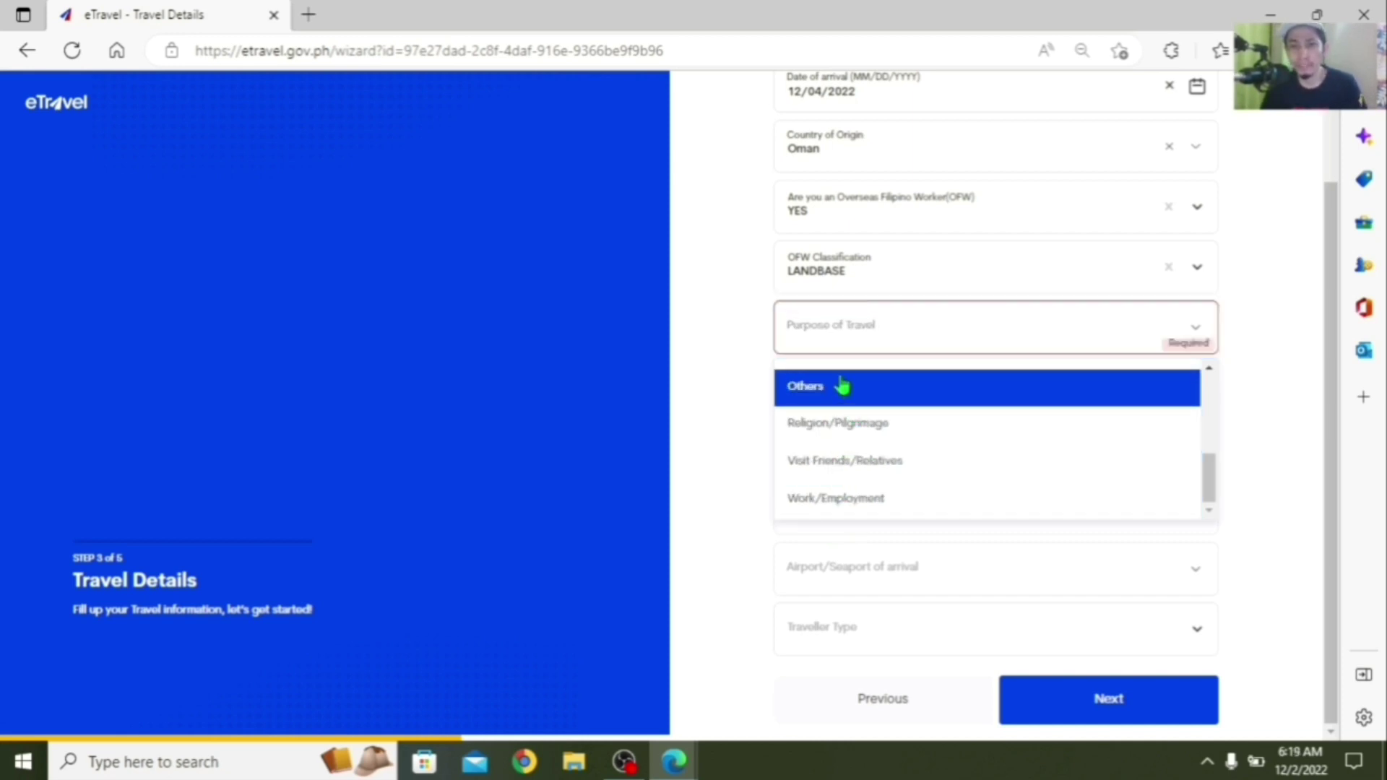
left_click(843, 387)
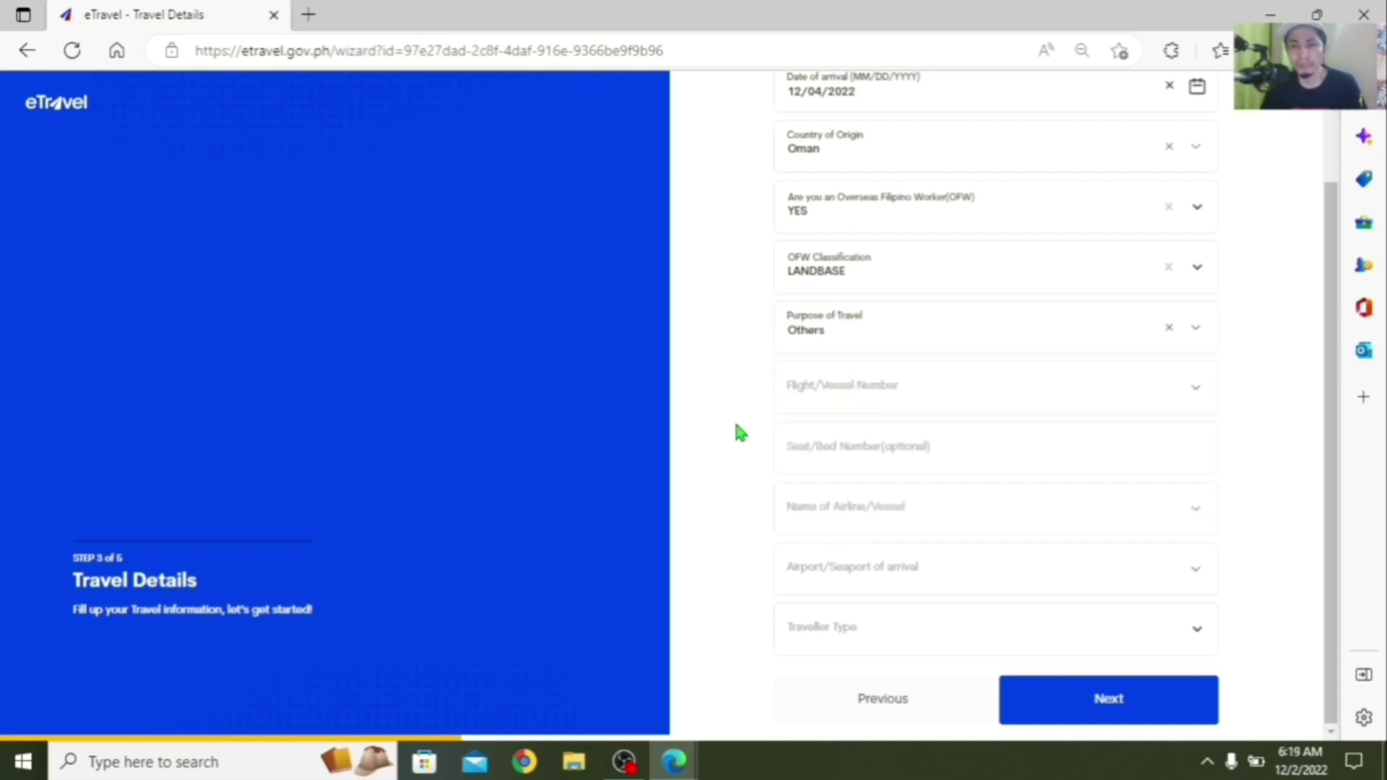
Pick a flight number, auto-filling airline and arrival airport NAIA T1 (MNL)
left_click(1199, 394)
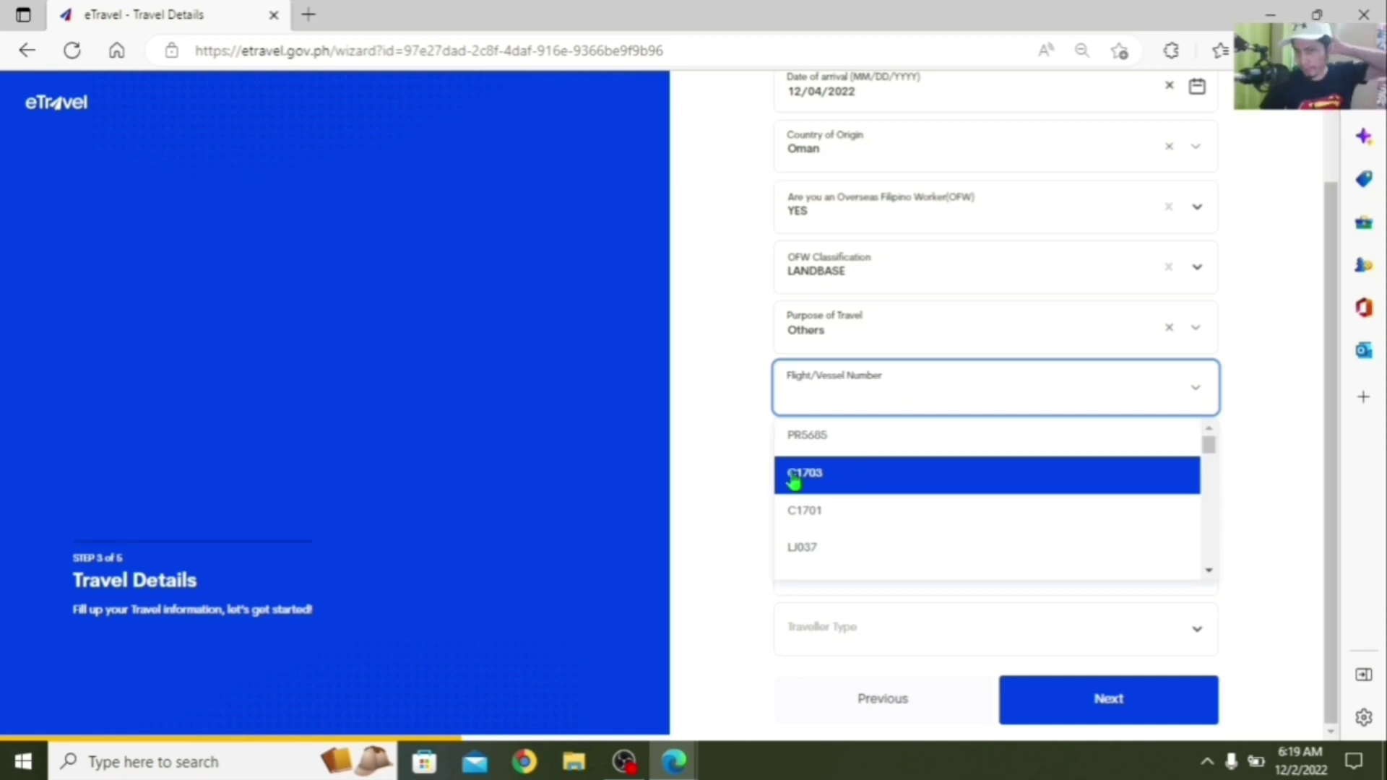
left_click(818, 442)
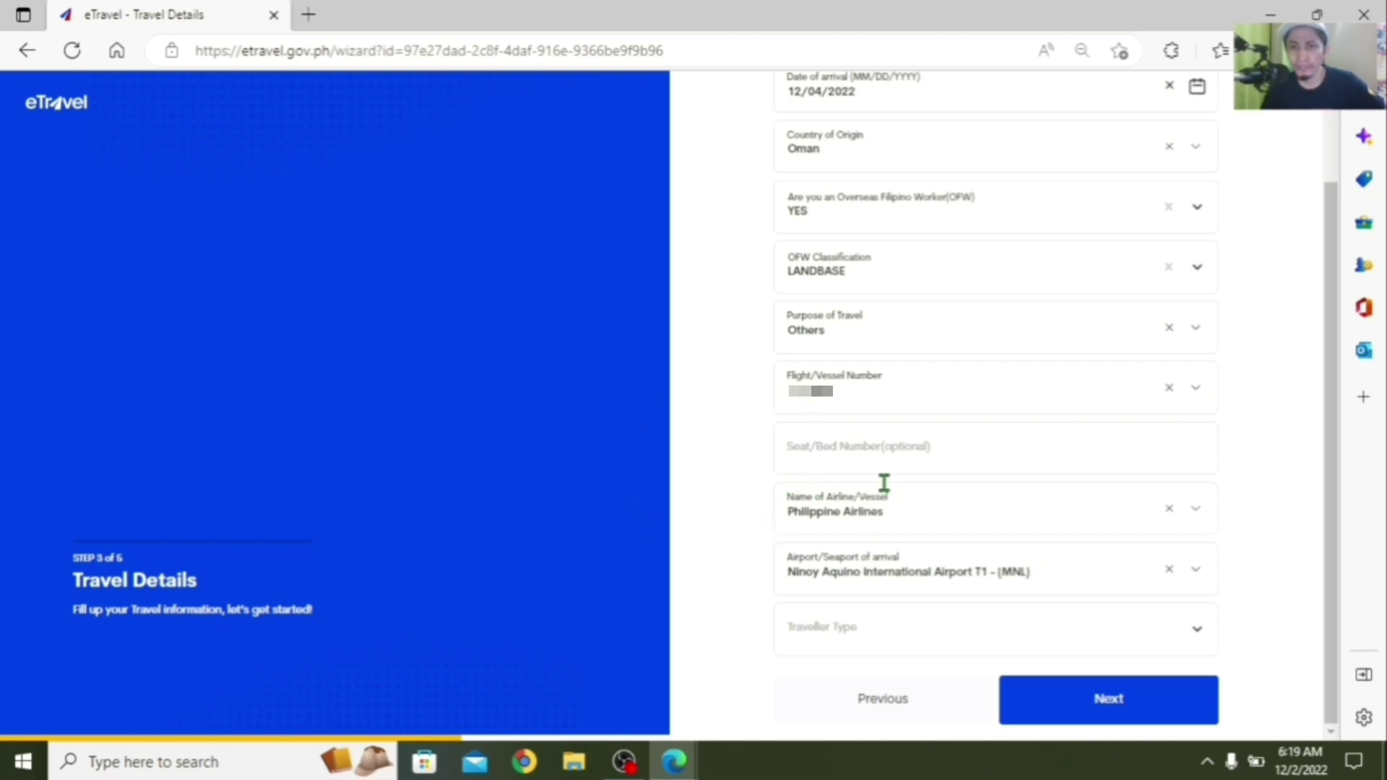
left_click(822, 459)
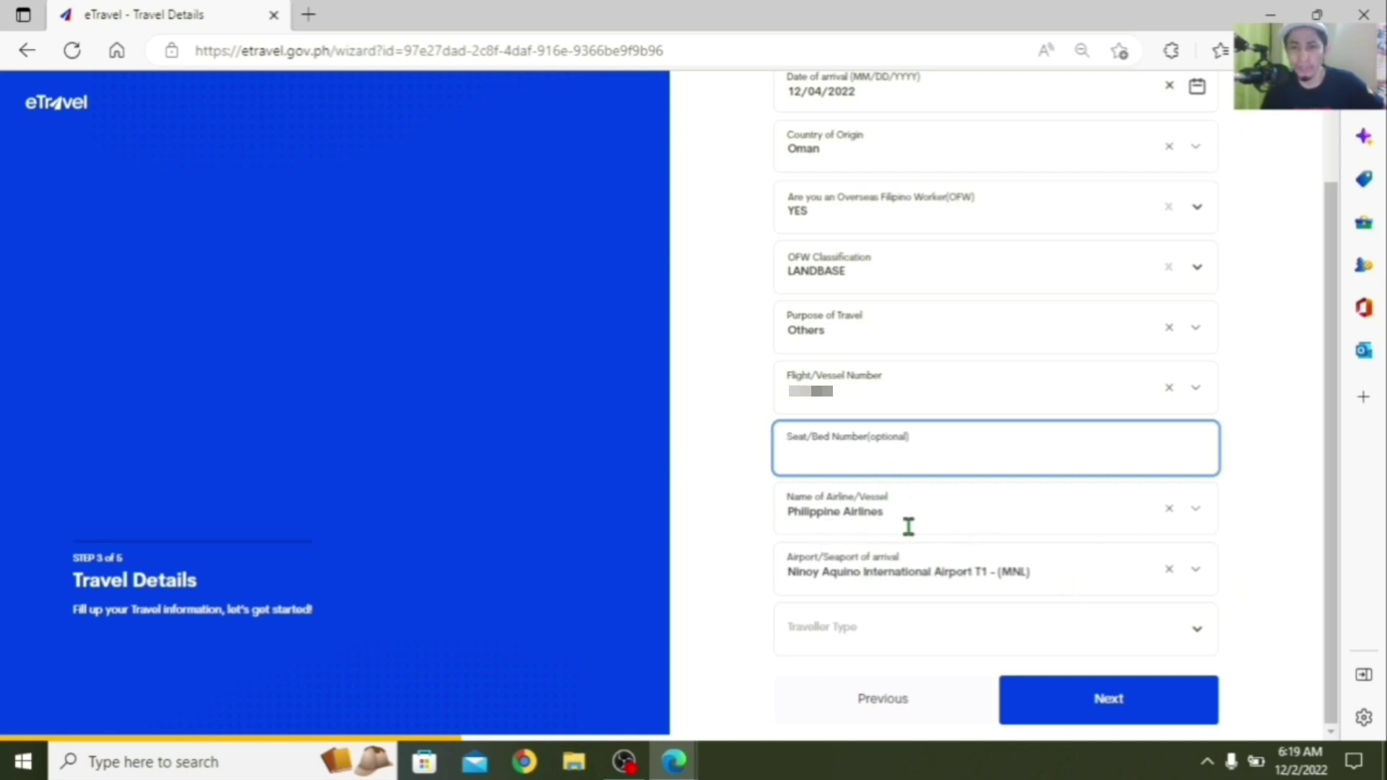
Change the Name of Airline/Vessel to Emirates Airlines
left_click(1199, 515)
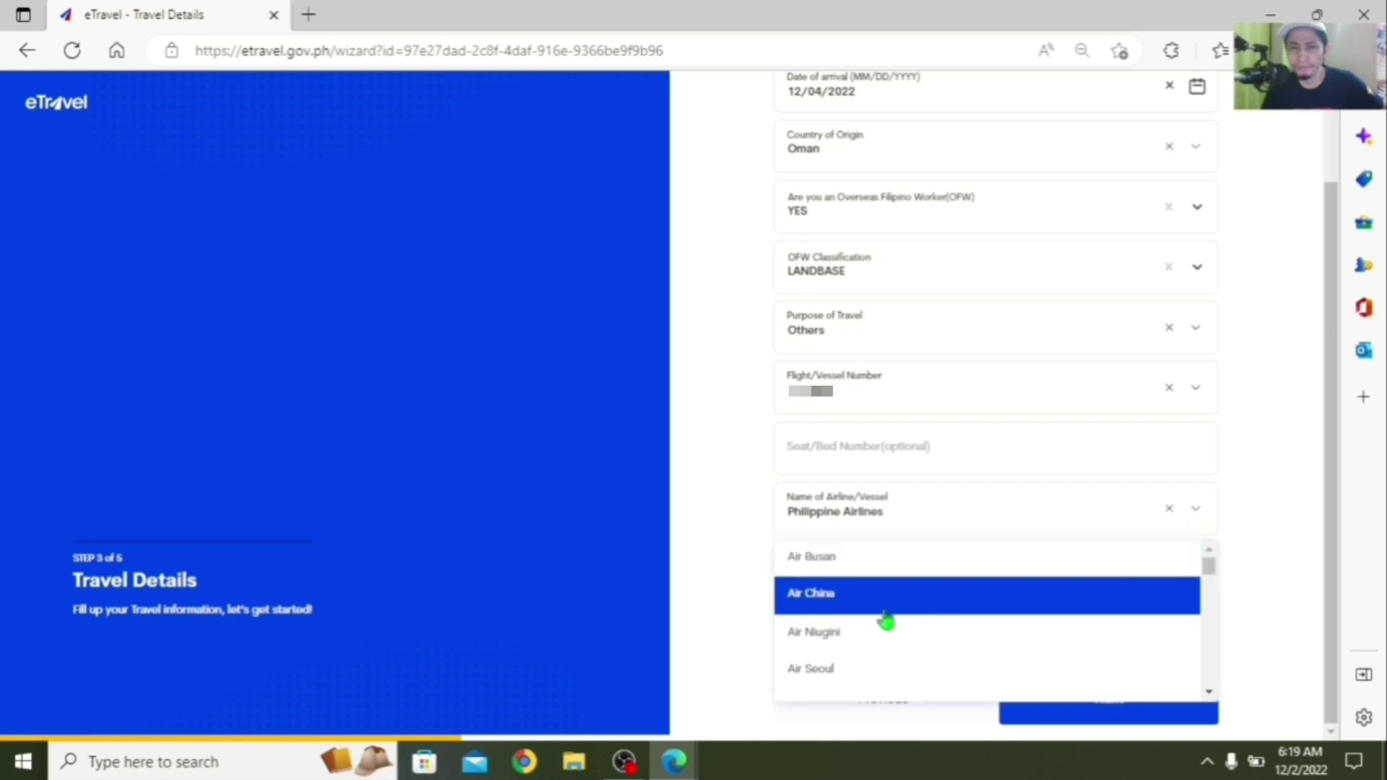
scroll(923, 619, "down", 2)
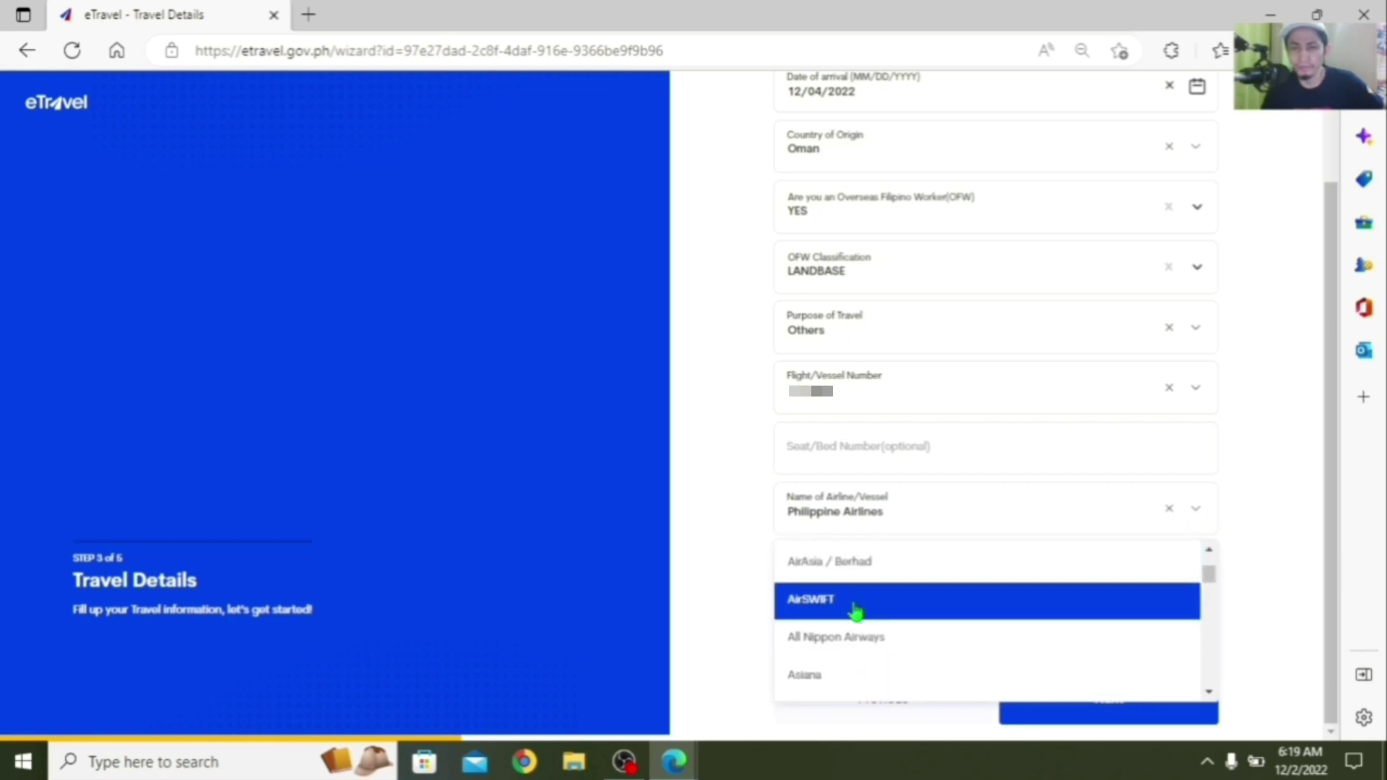
scroll(865, 636, "down", 1)
scroll(865, 638, "down", 2)
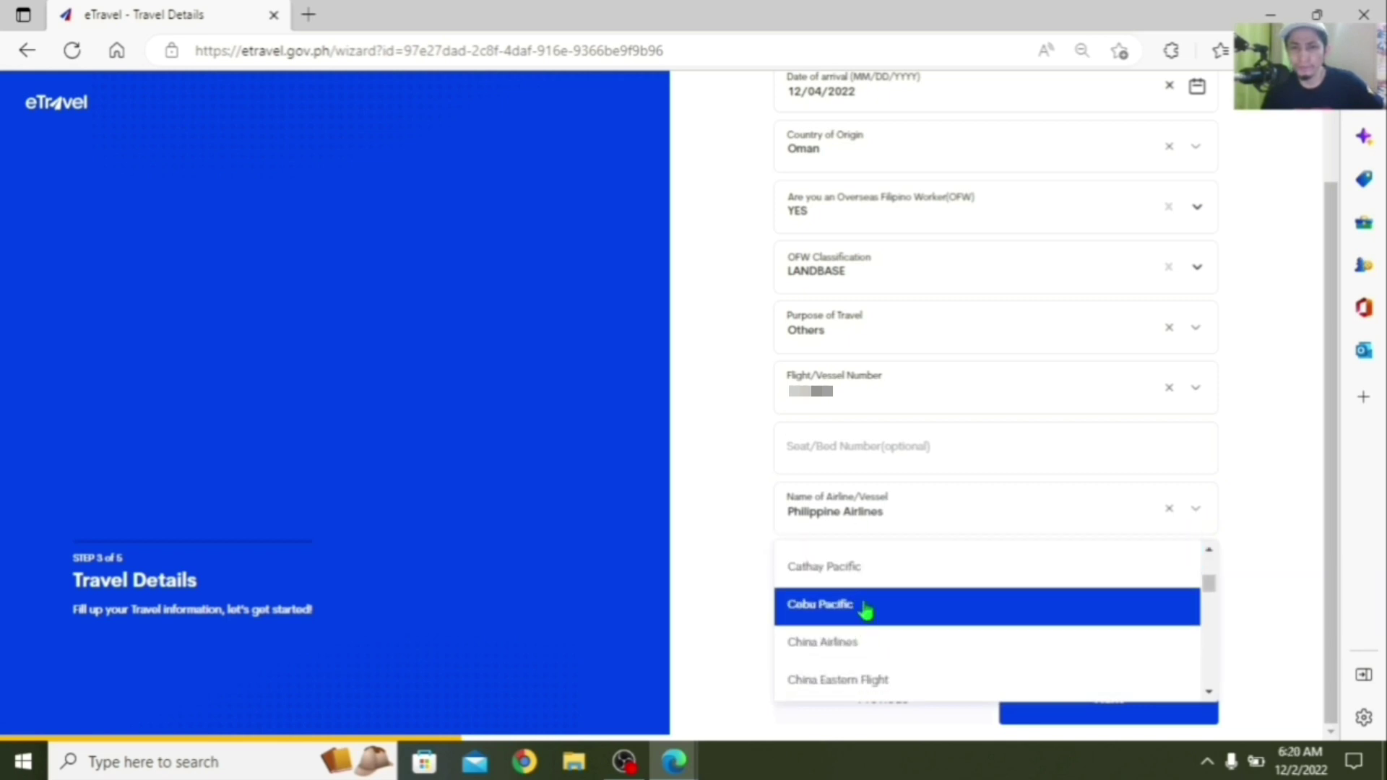
scroll(866, 609, "down", 4)
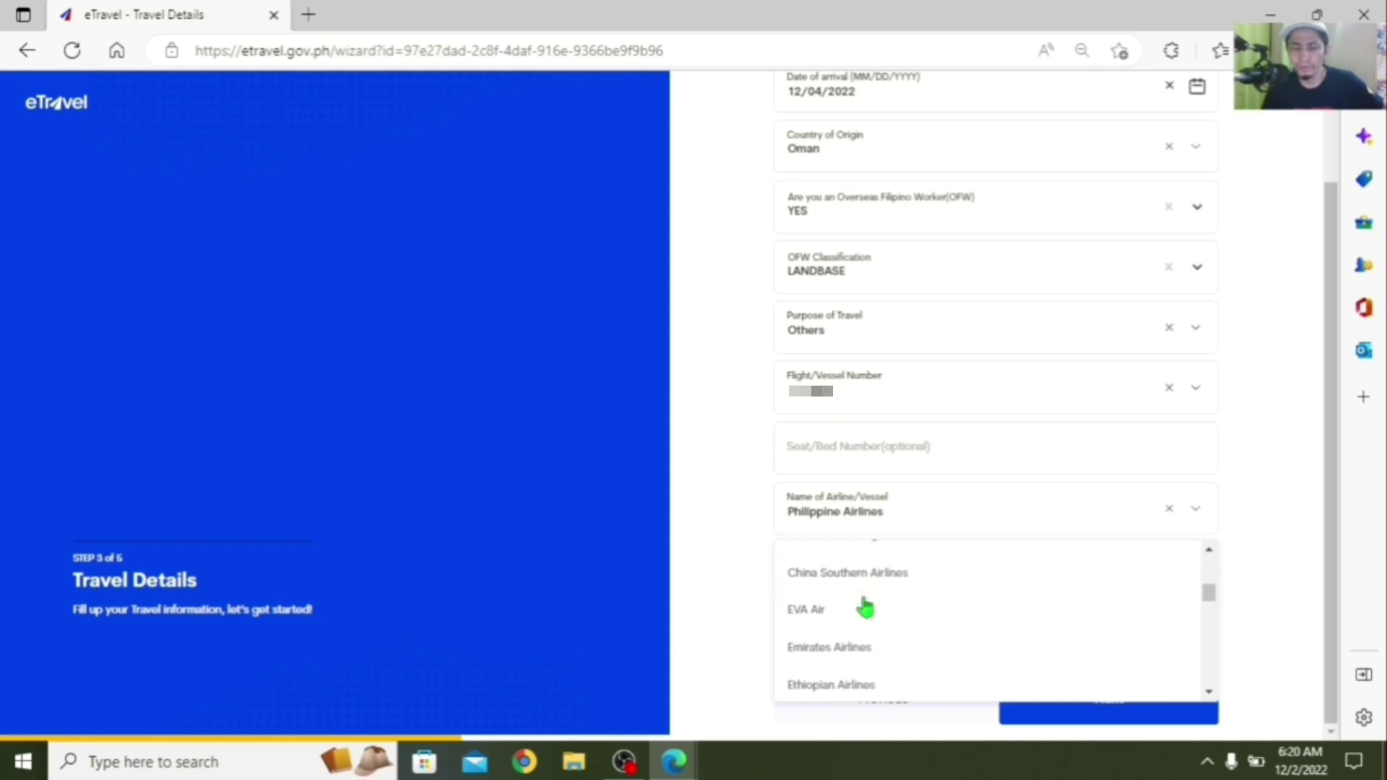
left_click(861, 582)
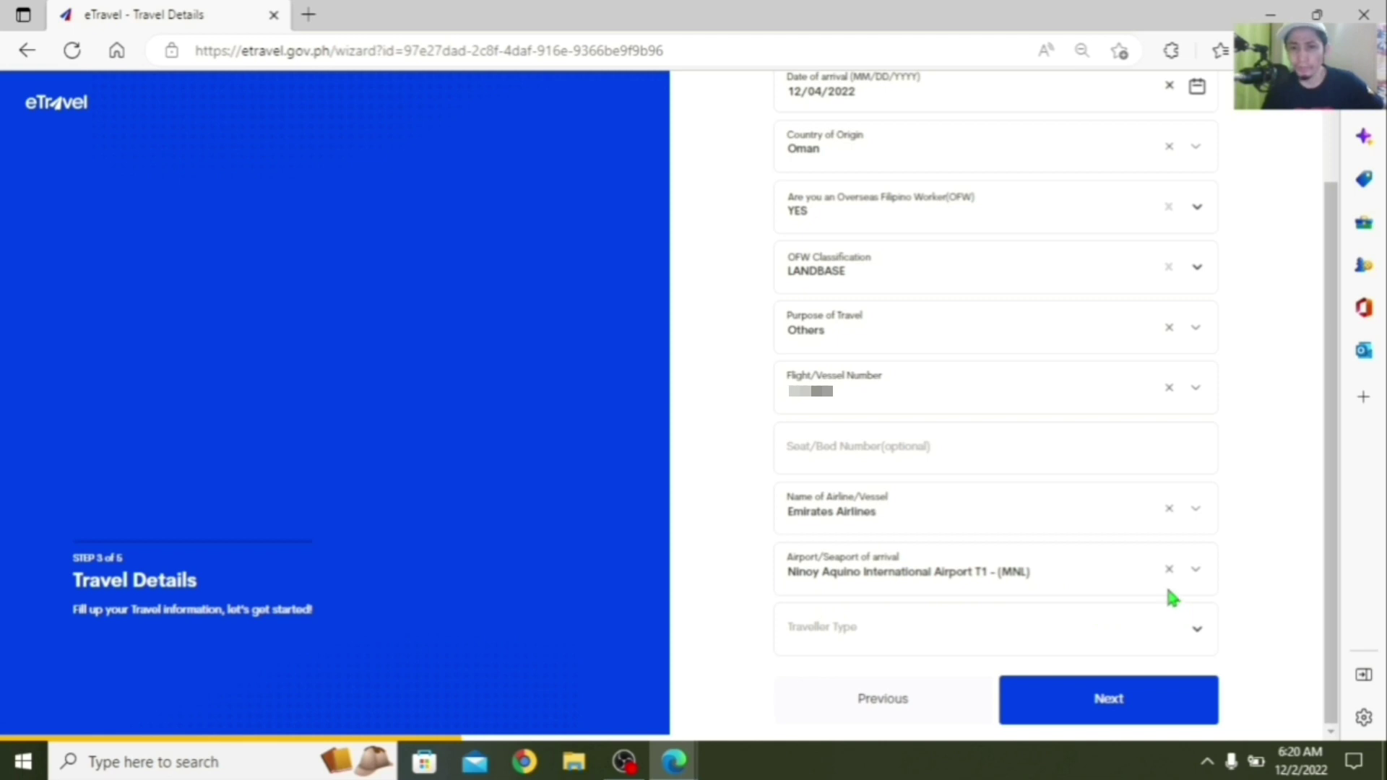
Set the arrival airport to Ninoy Aquino International Airport T3 - (MNL)
left_click(1195, 572)
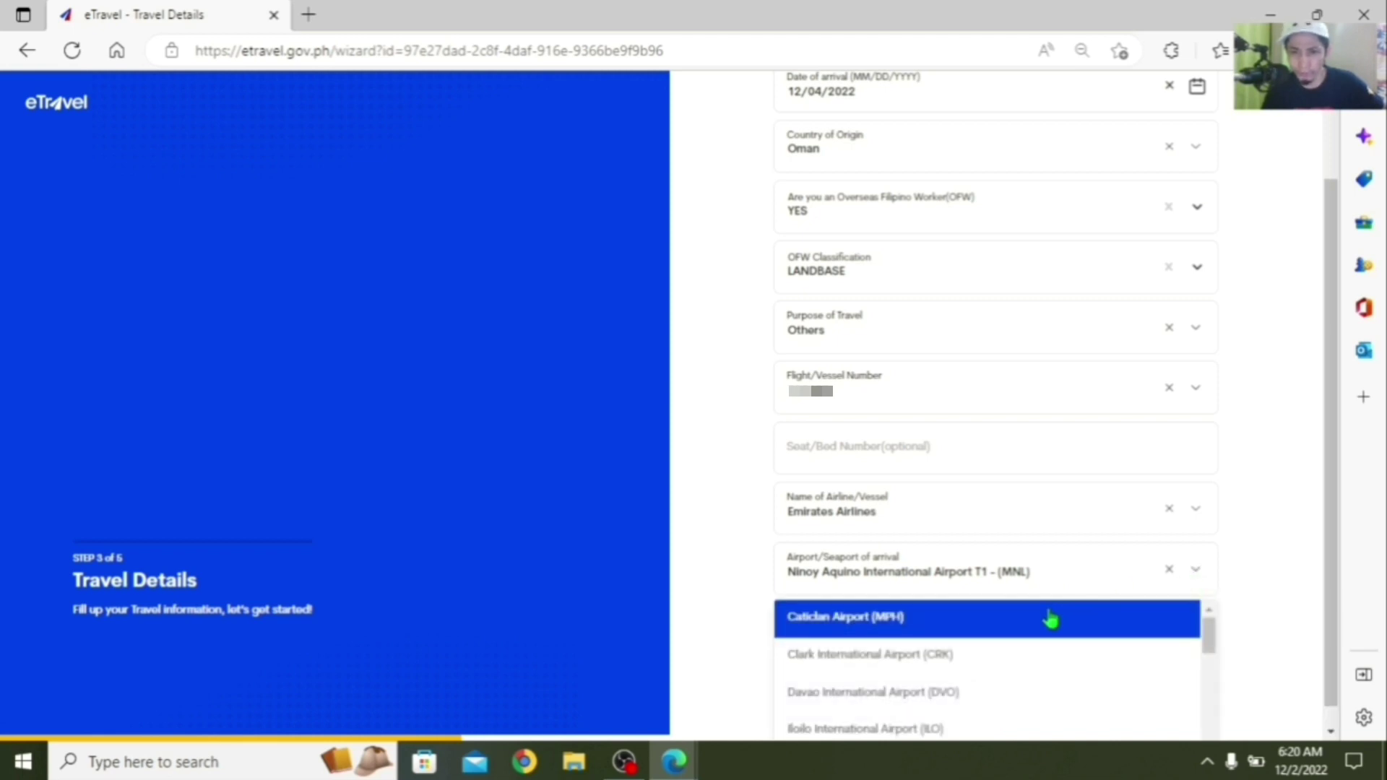
scroll(1051, 619, "down", 4)
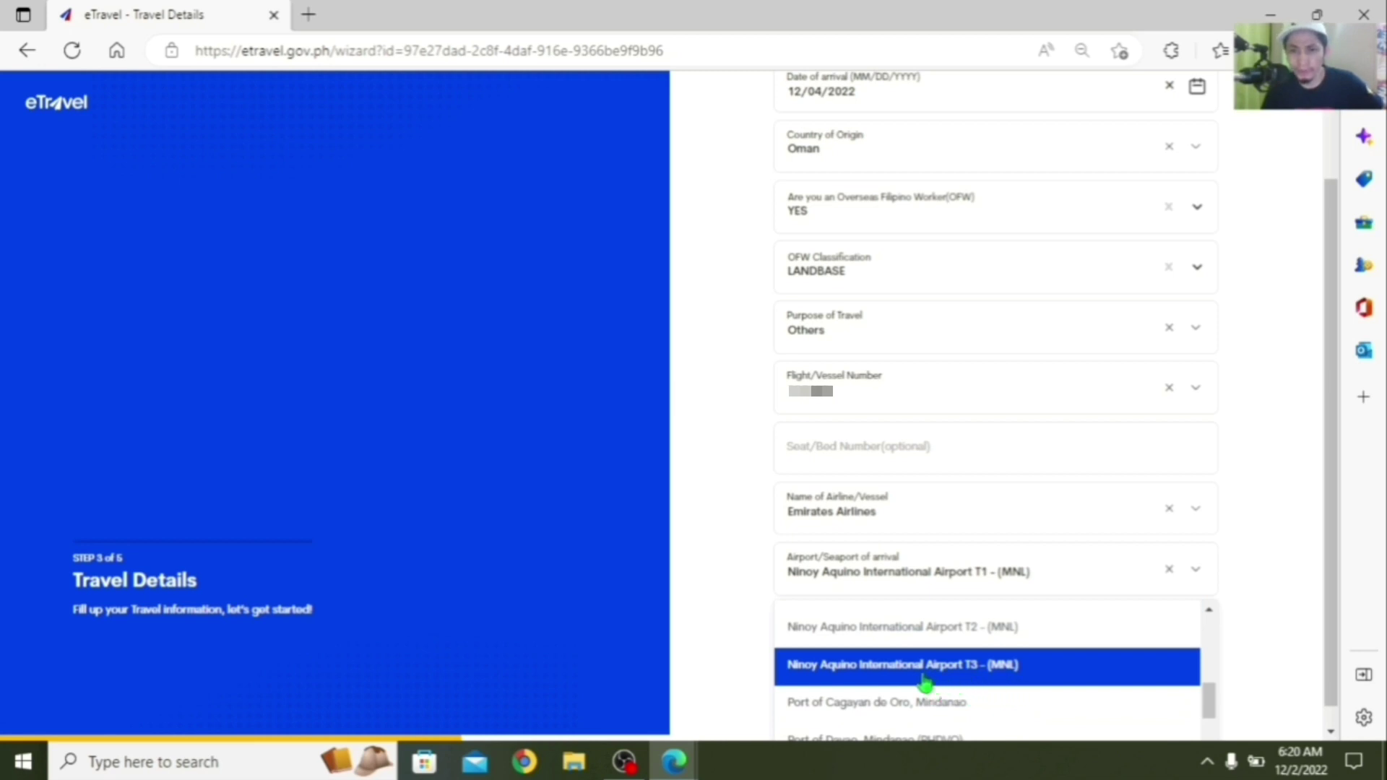
left_click(992, 683)
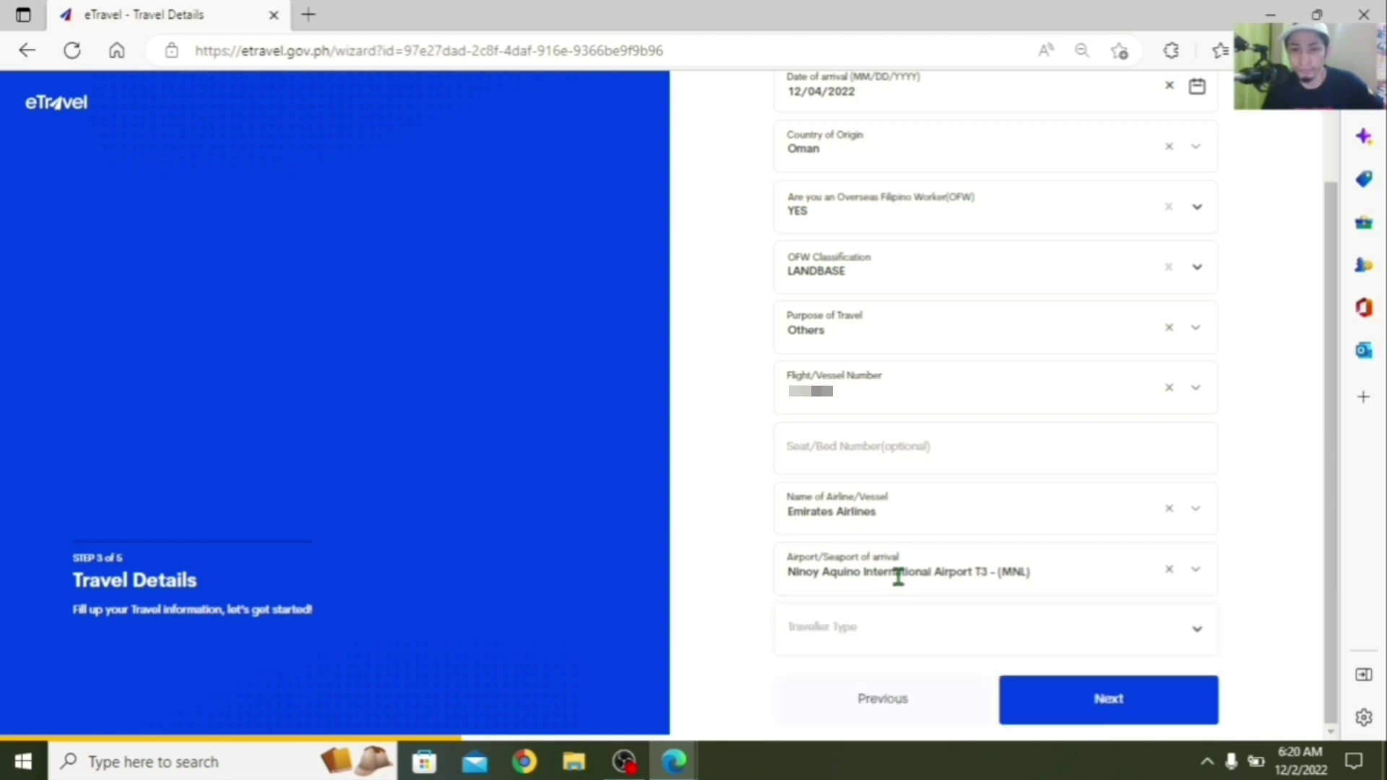
Choose AIRCRAFT PASSENGER as the traveller type and submit the travel details
left_click(1185, 636)
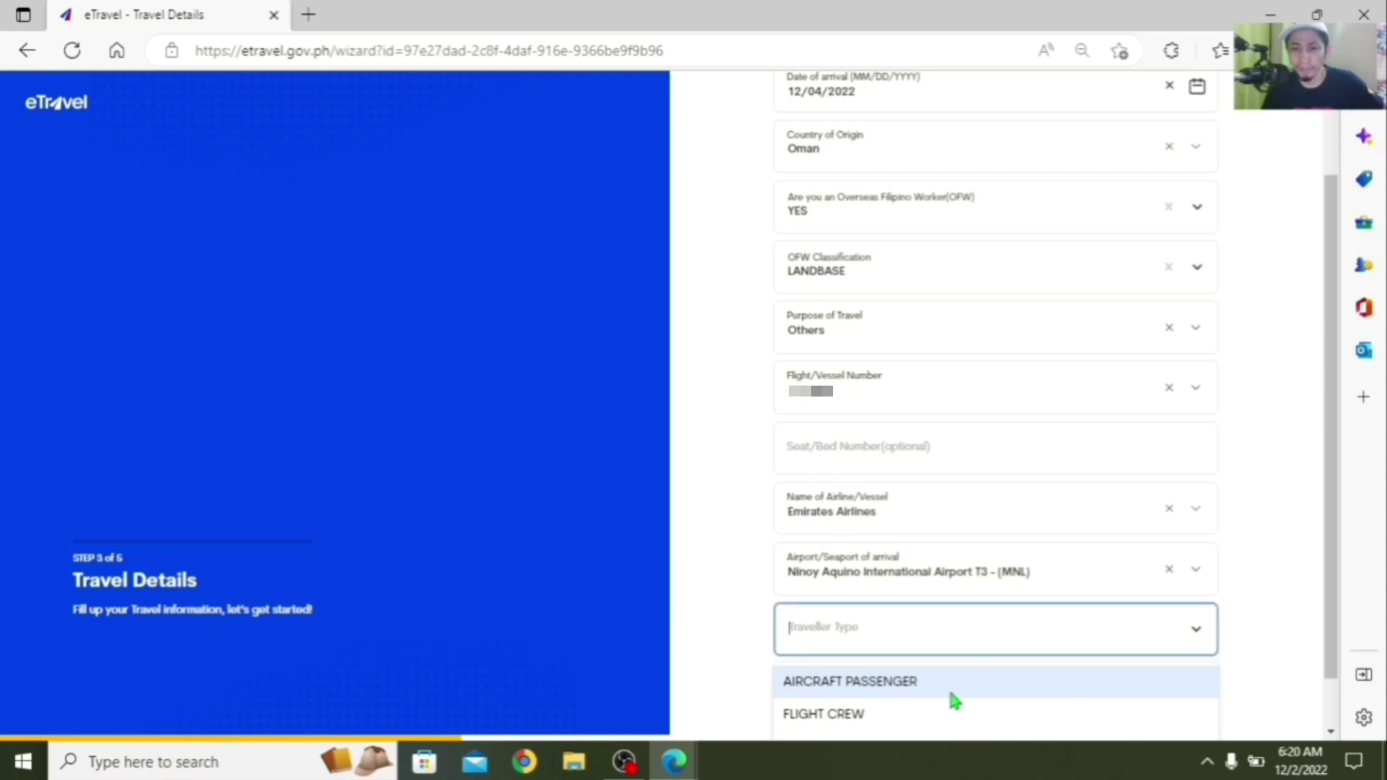
left_click(896, 691)
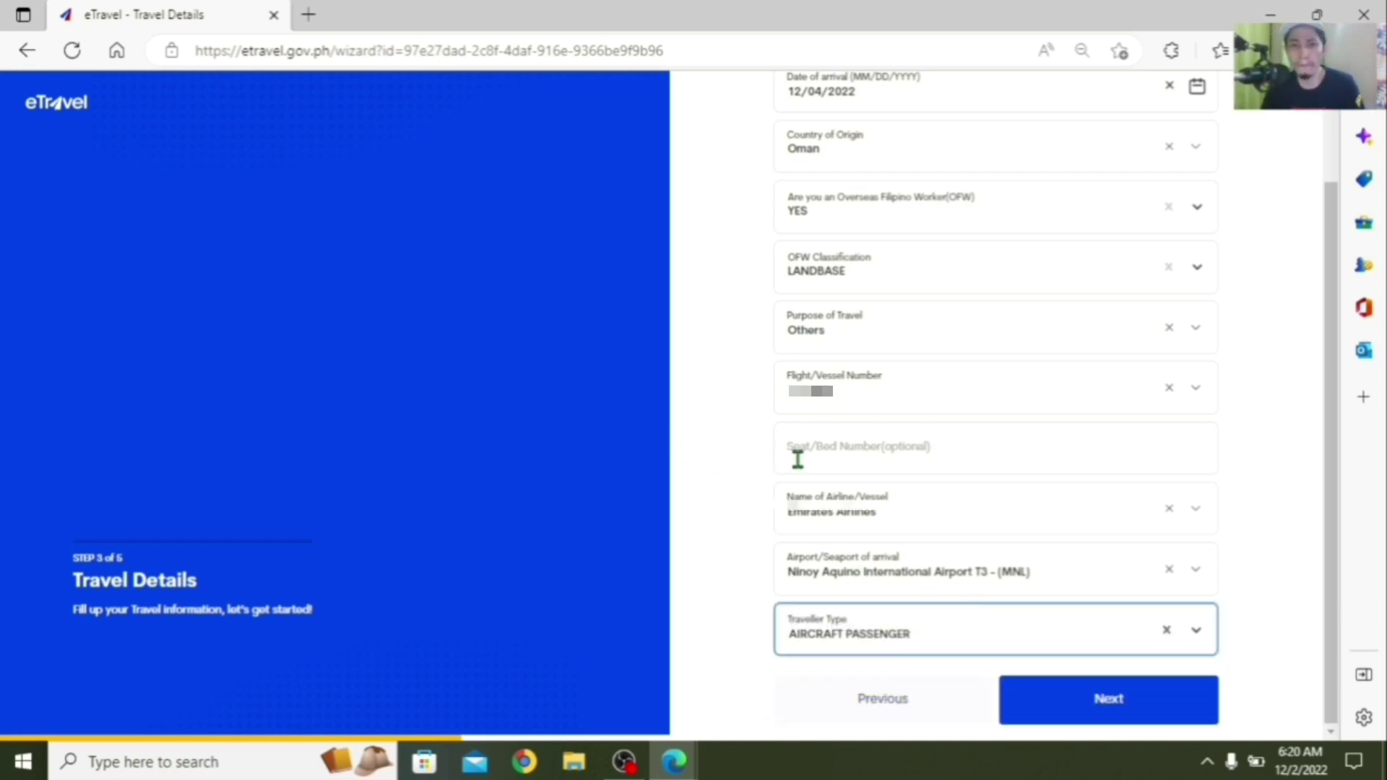
scroll(798, 459, "up", 2)
scroll(879, 415, "down", 2)
left_click(1066, 709)
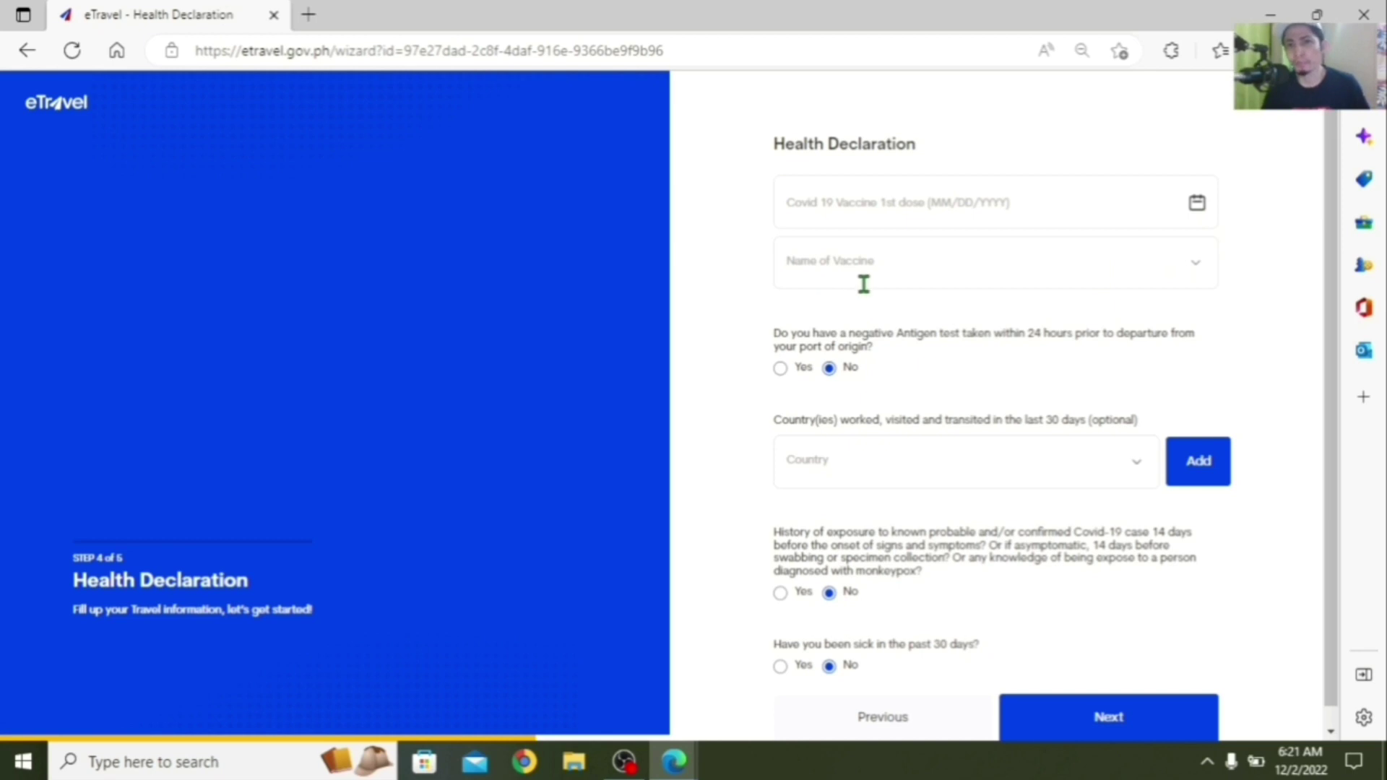
Pick October 14, 2021 in the calendar as the first vaccine dose date
left_click(1197, 205)
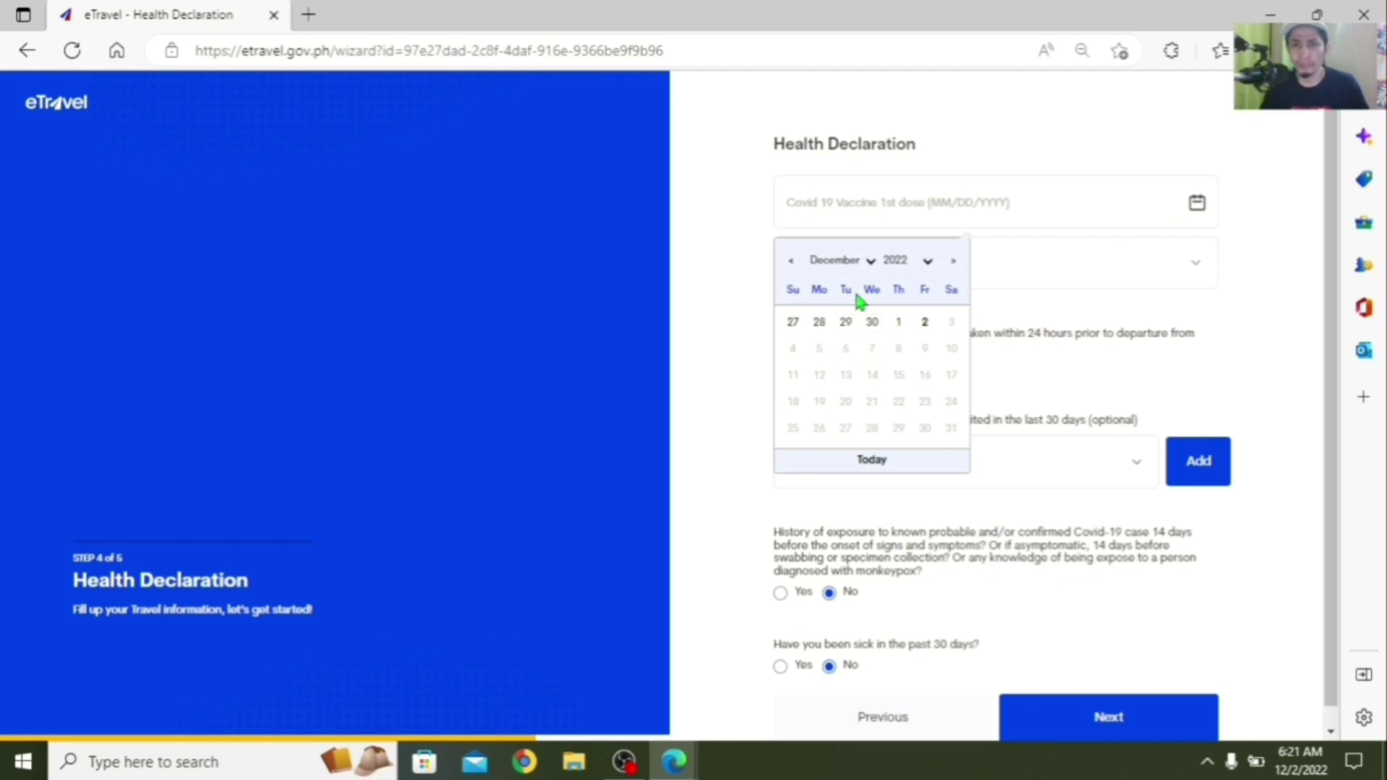
left_click(792, 261)
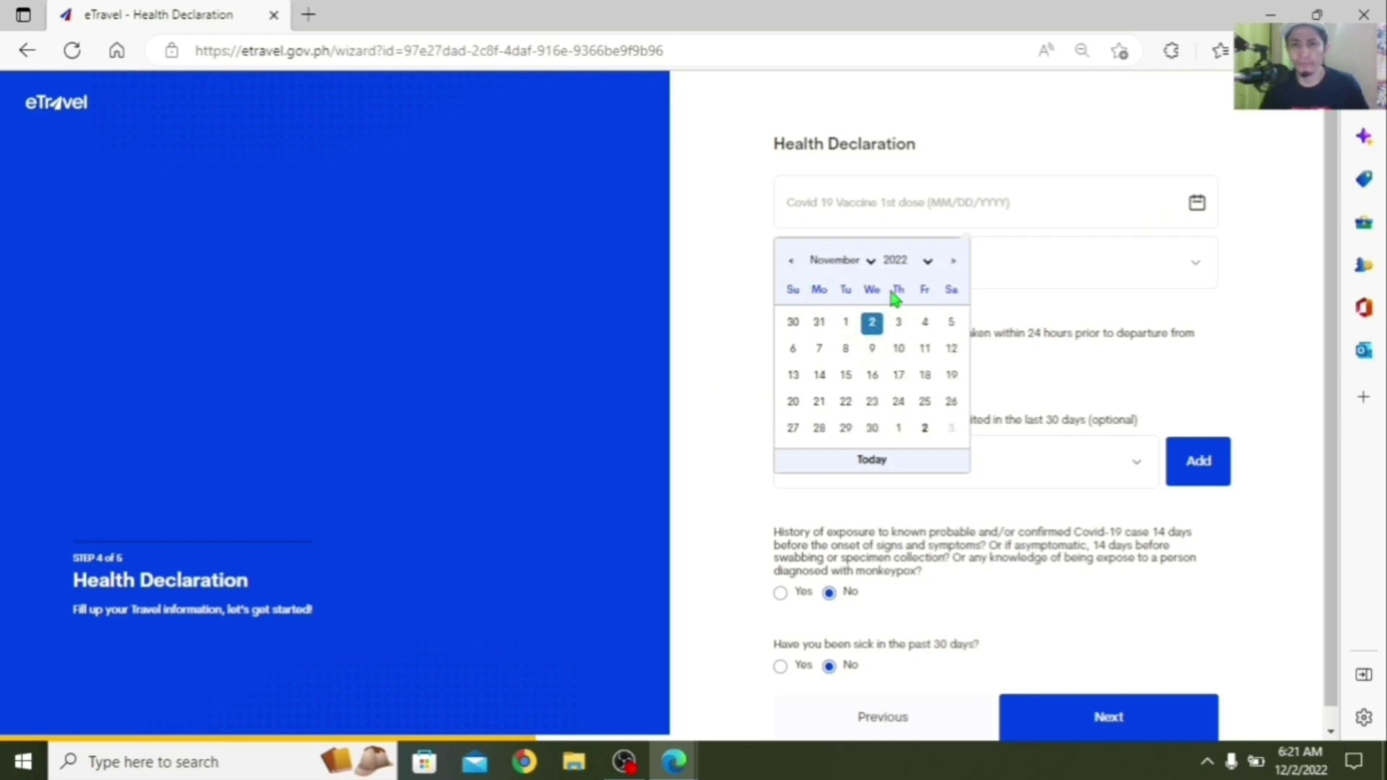
left_click(792, 263)
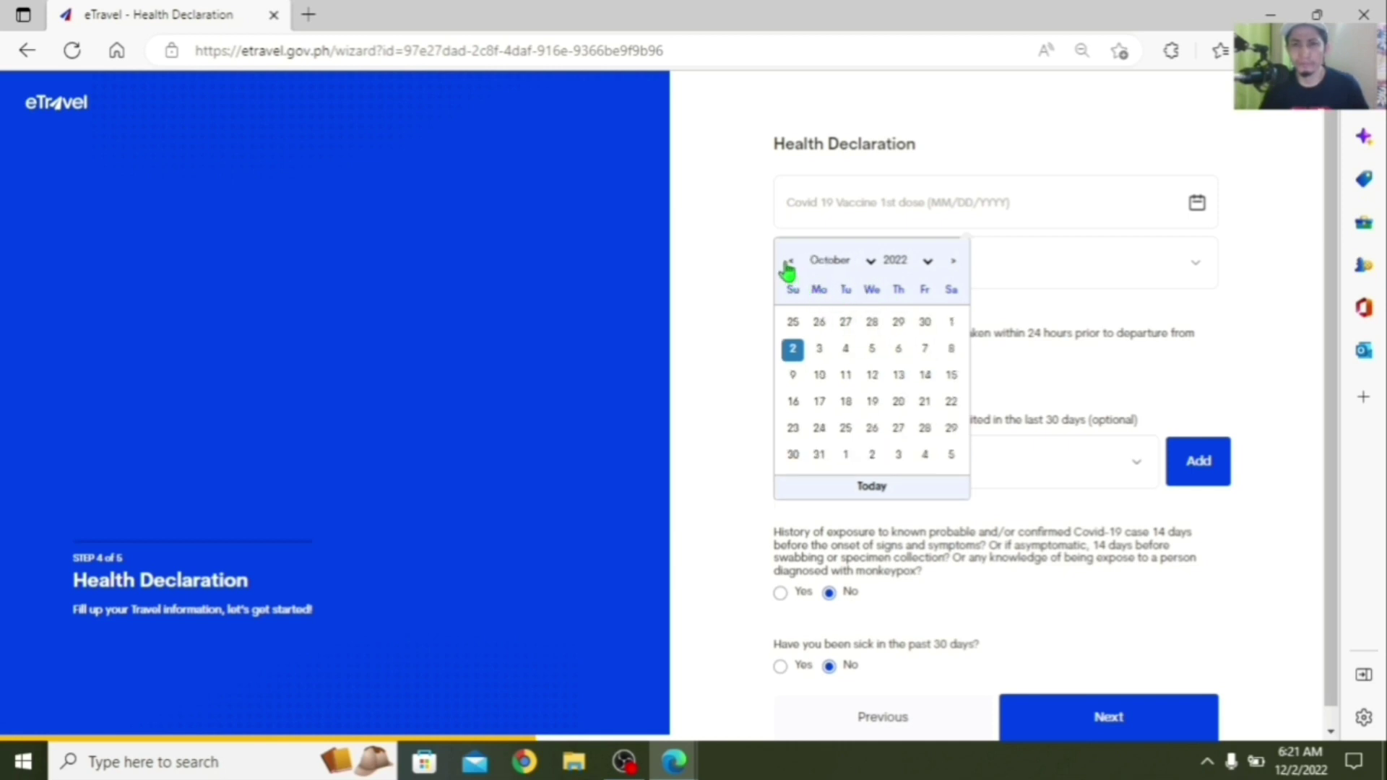
left_click(792, 264)
left_click(874, 264)
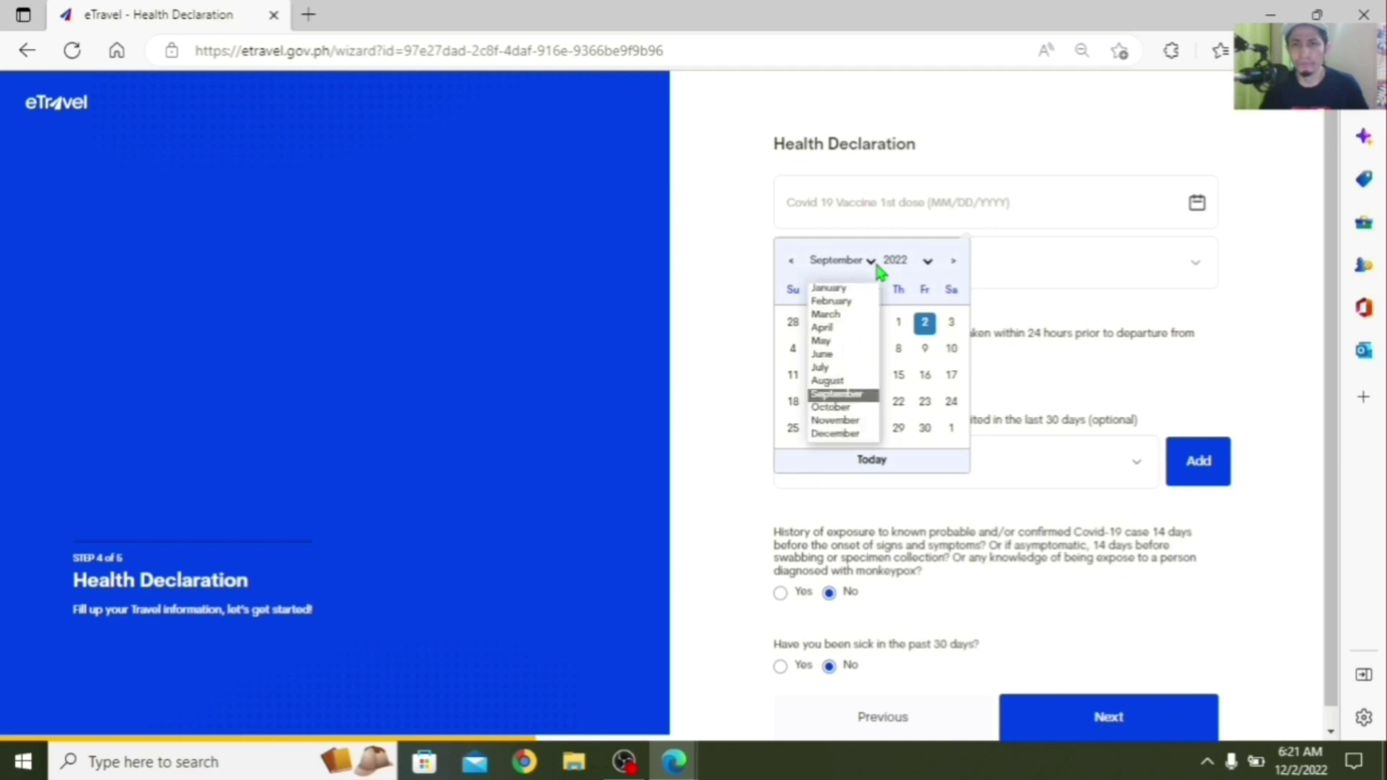
left_click(877, 268)
left_click(928, 263)
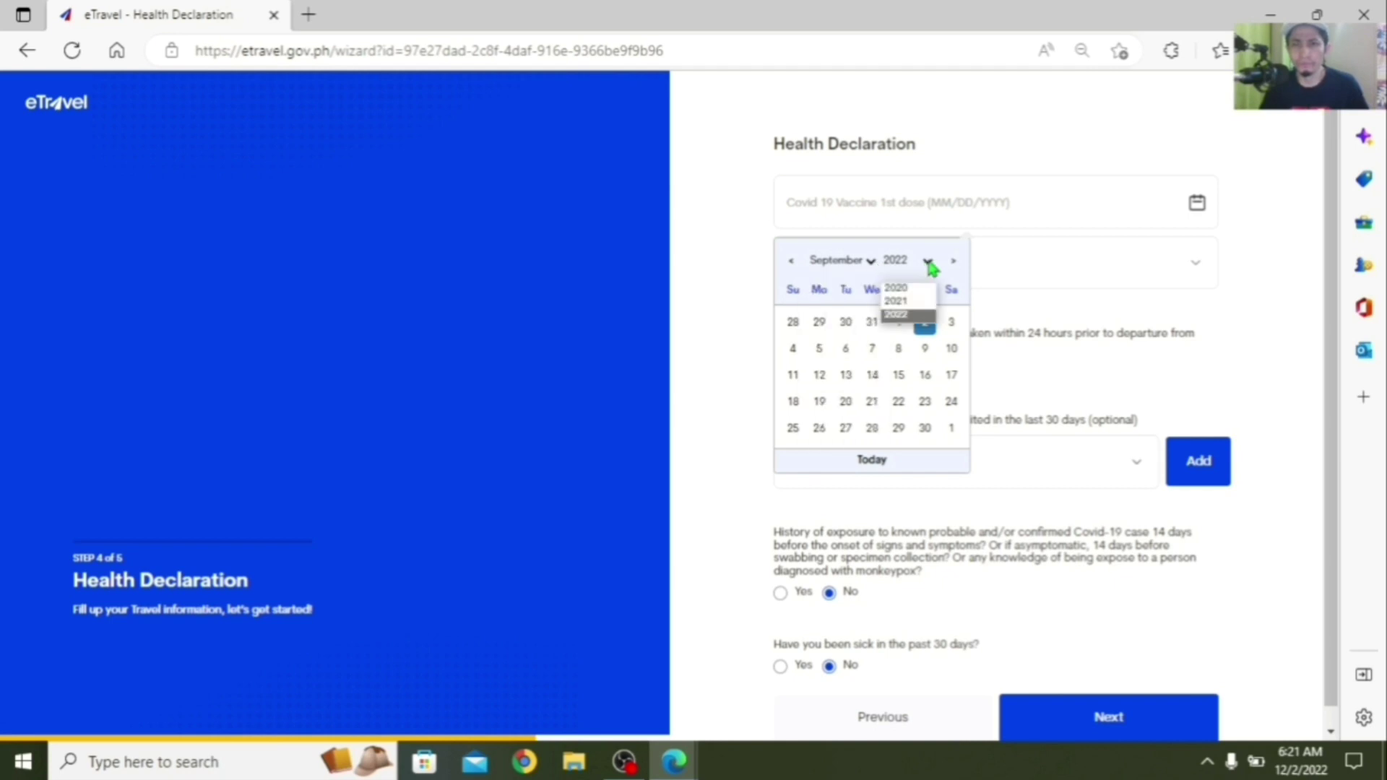
left_click(952, 262)
left_click(953, 261)
left_click(921, 265)
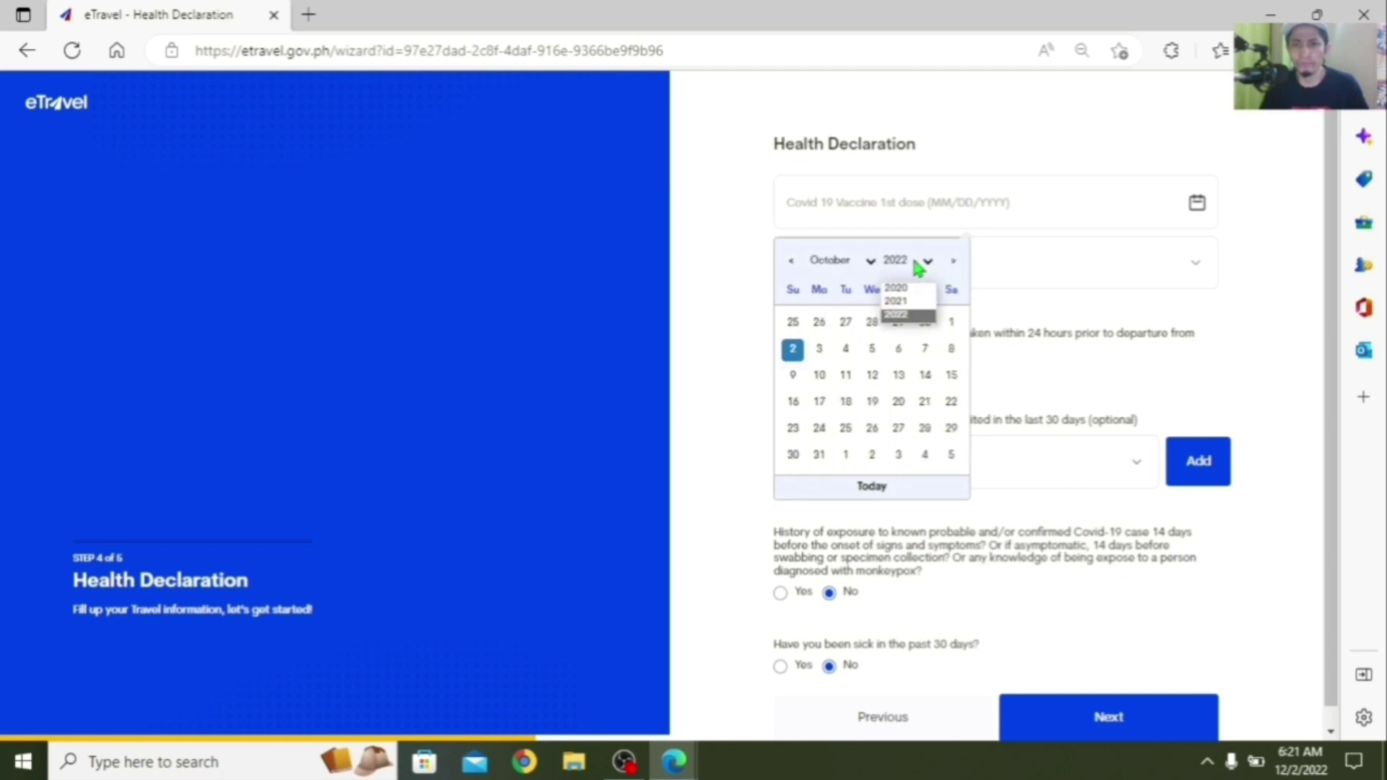
left_click(908, 303)
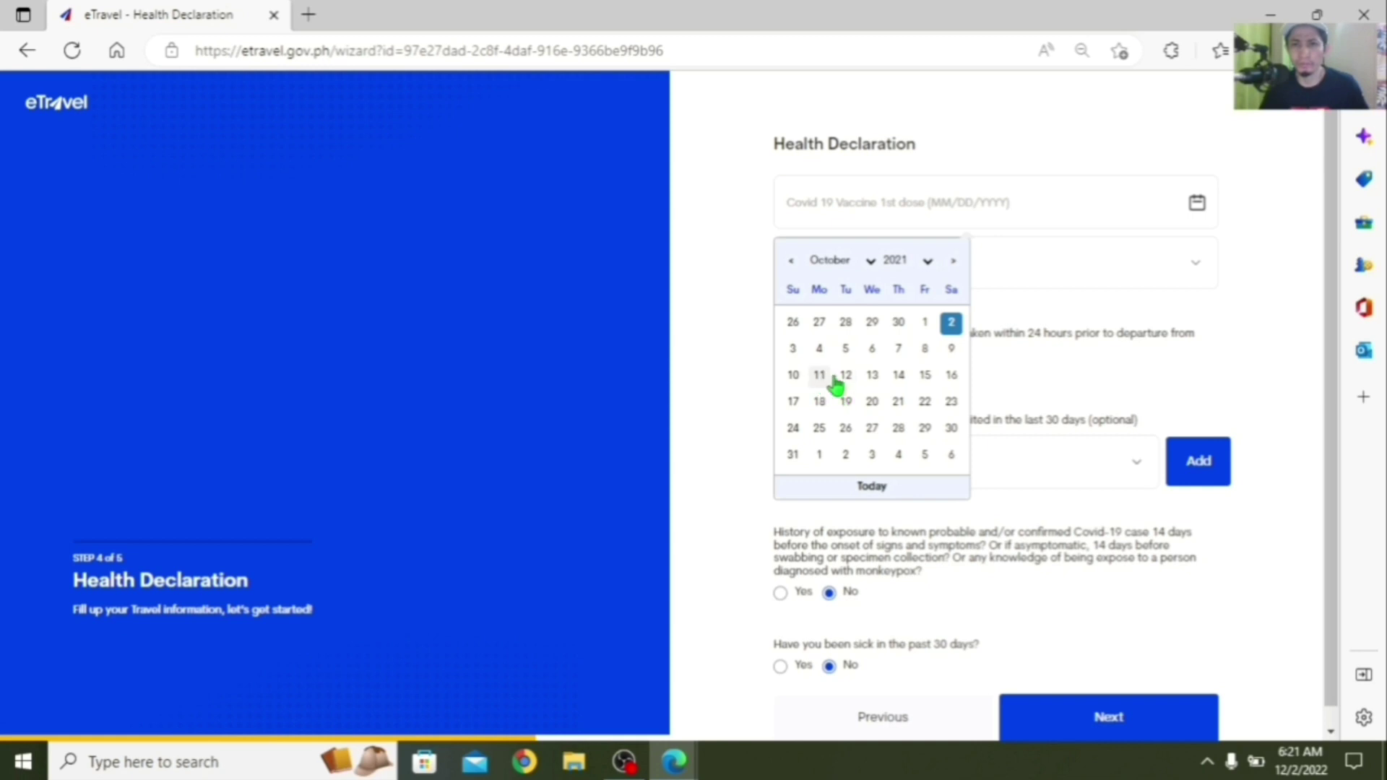
left_click(898, 375)
left_click(1086, 260)
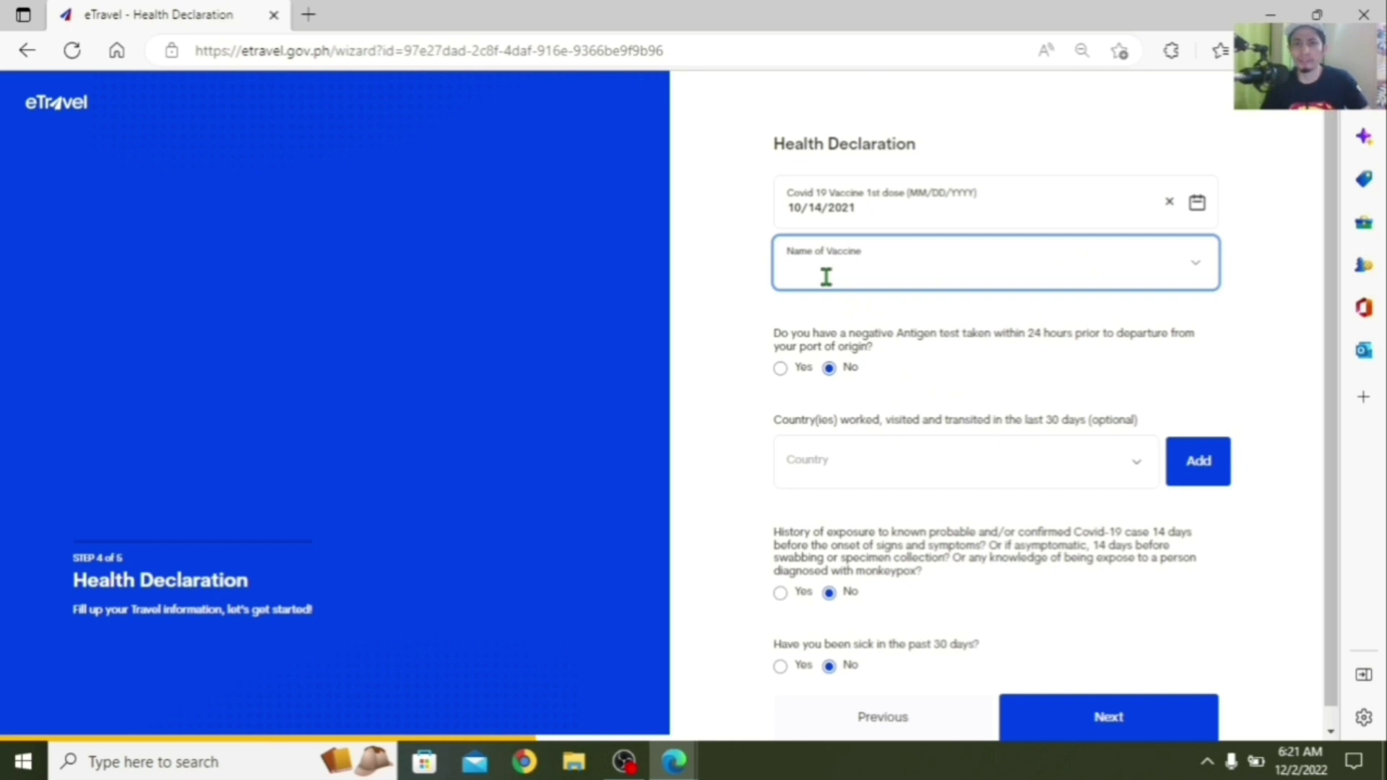
Choose BIONTECH, PFIZER from the vaccine name list for the first dose
left_click(1202, 279)
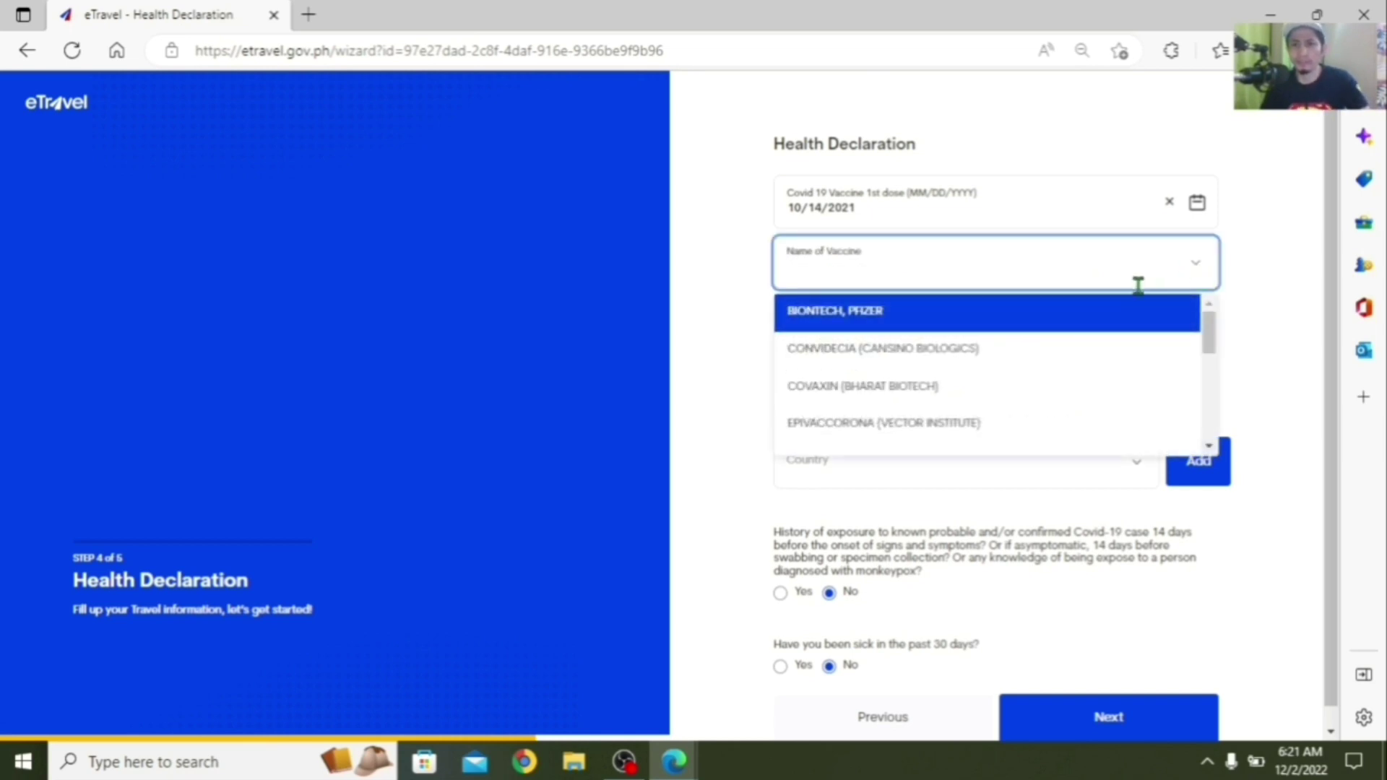
scroll(1041, 385, "down", 2)
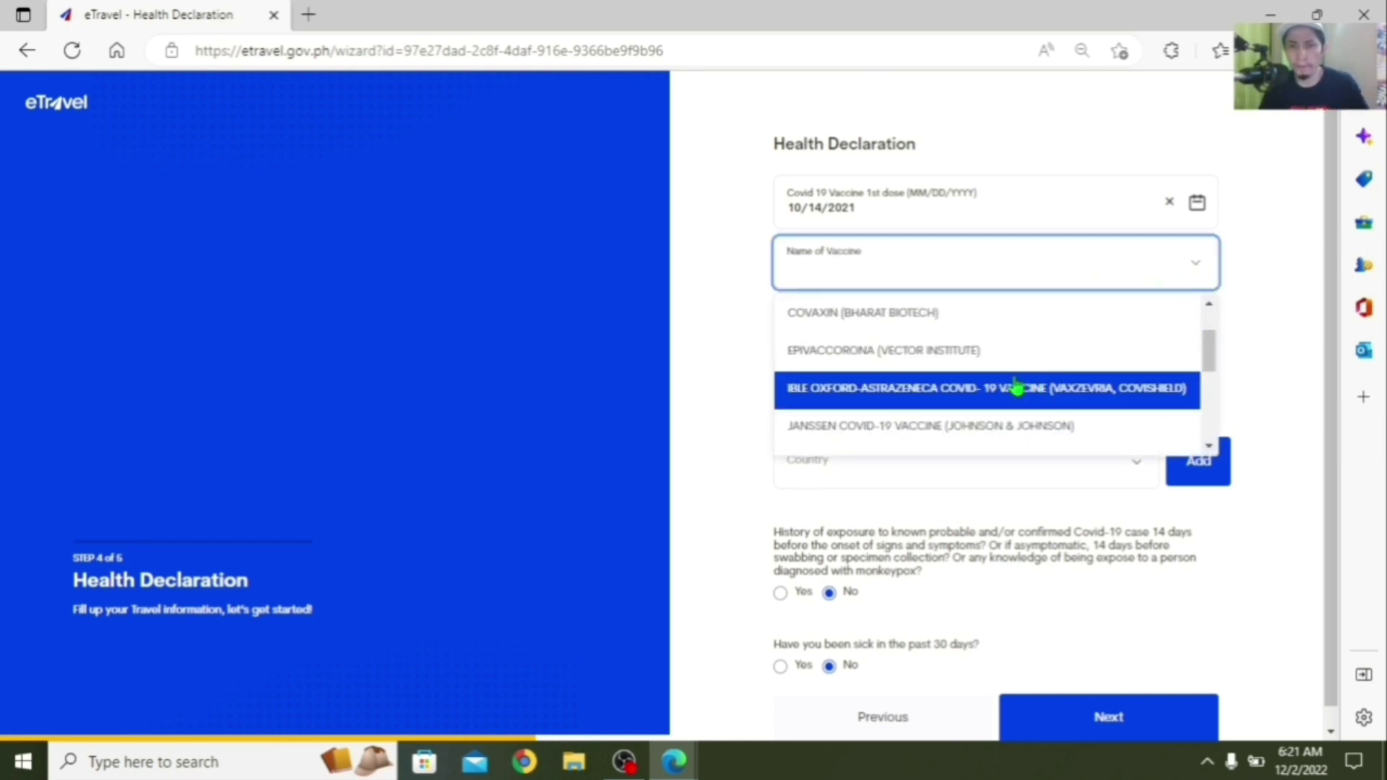
scroll(940, 372, "down", 5)
scroll(934, 367, "down", 4)
scroll(936, 365, "up", 3)
scroll(941, 370, "up", 2)
scroll(939, 370, "up", 3)
left_click(863, 307)
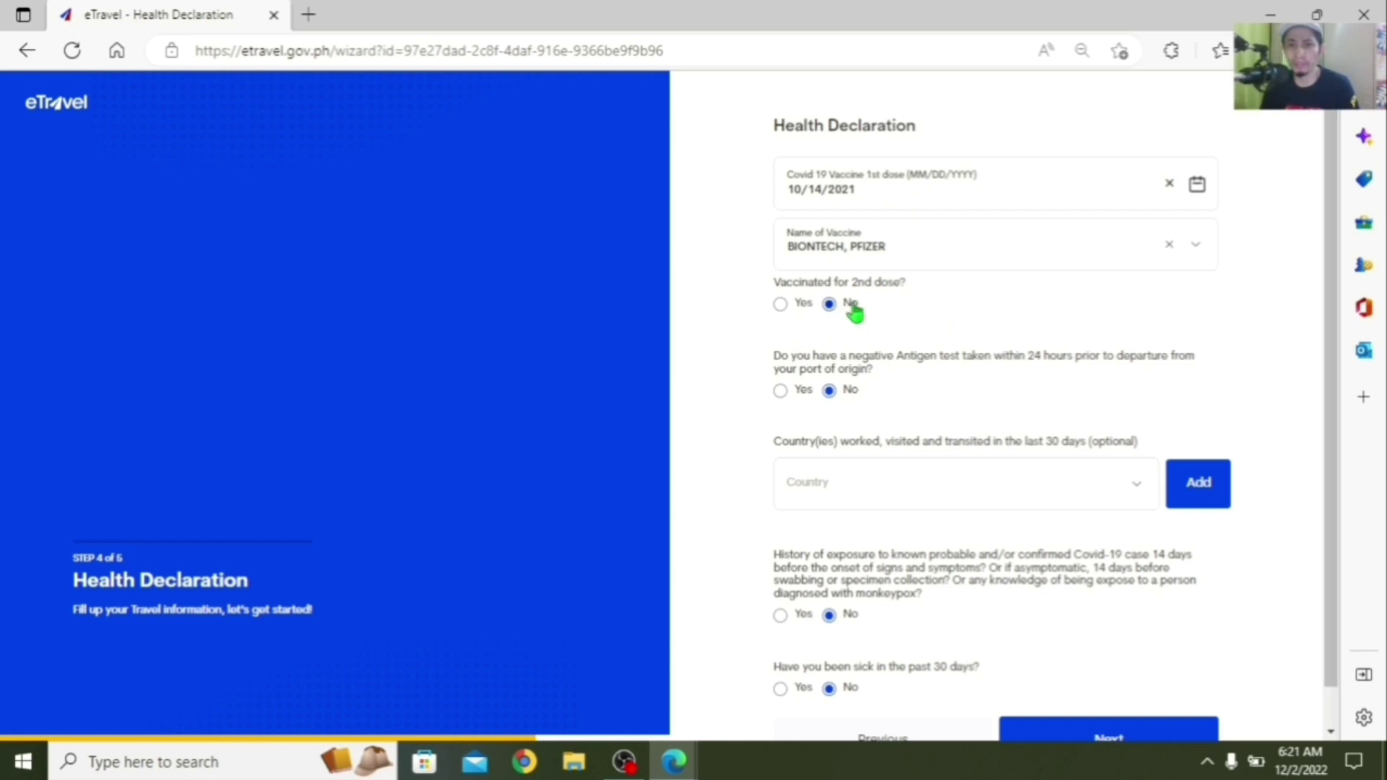
Answer Yes to 'Vaccinated for 2nd dose?' and open the second-dose calendar
left_click(781, 304)
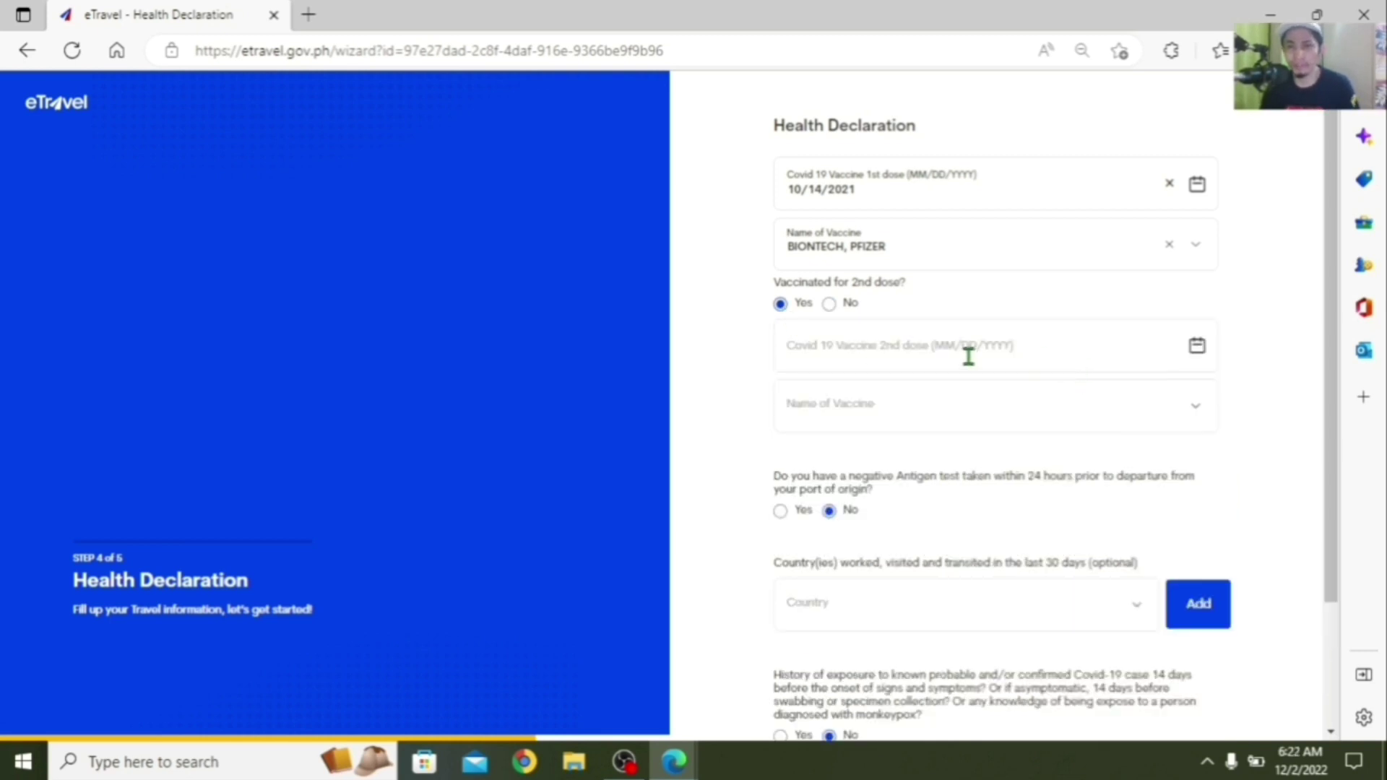
left_click(1198, 348)
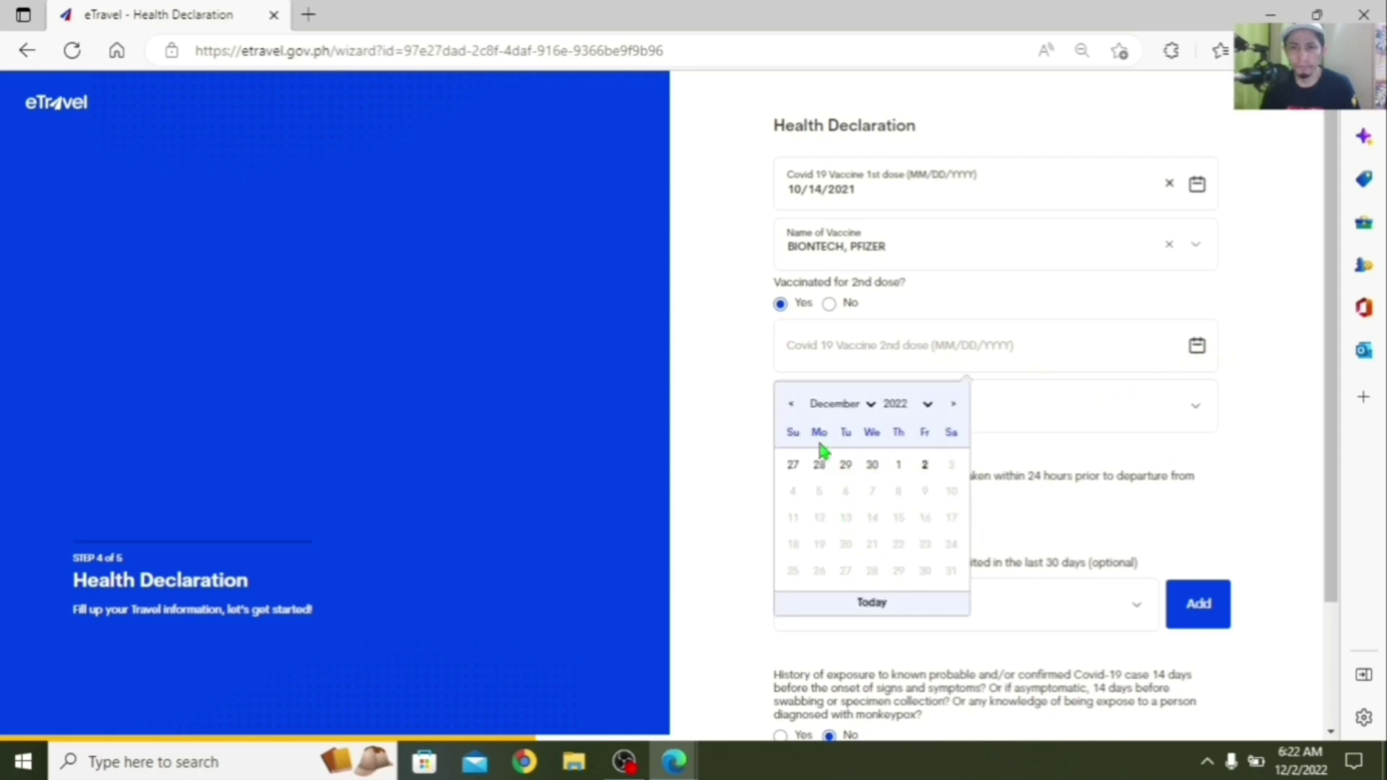
left_click(791, 404)
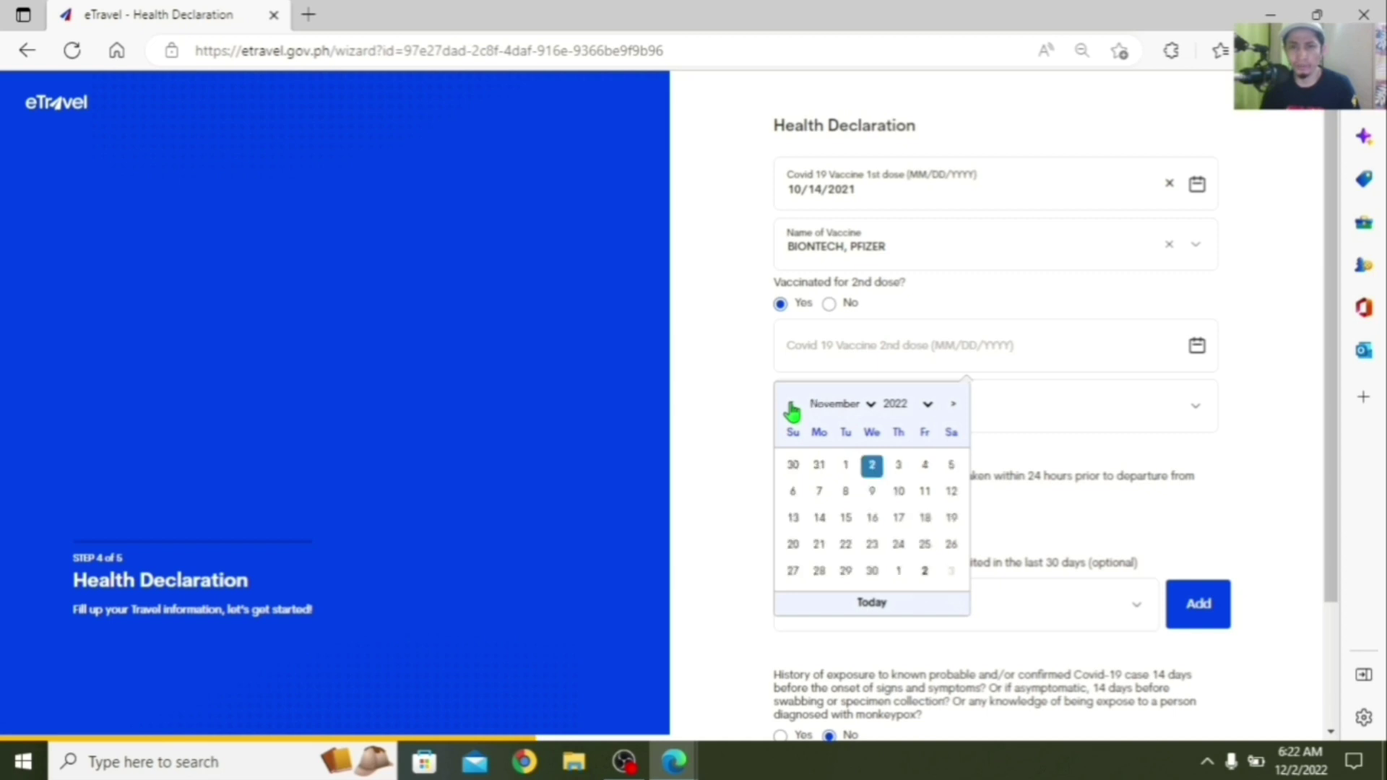
left_click(791, 404)
left_click(790, 405)
left_click(790, 405)
left_click(791, 404)
left_click(791, 404)
Set the second-dose date to December 22, 2021 (12/22/2021)
left_click(887, 406)
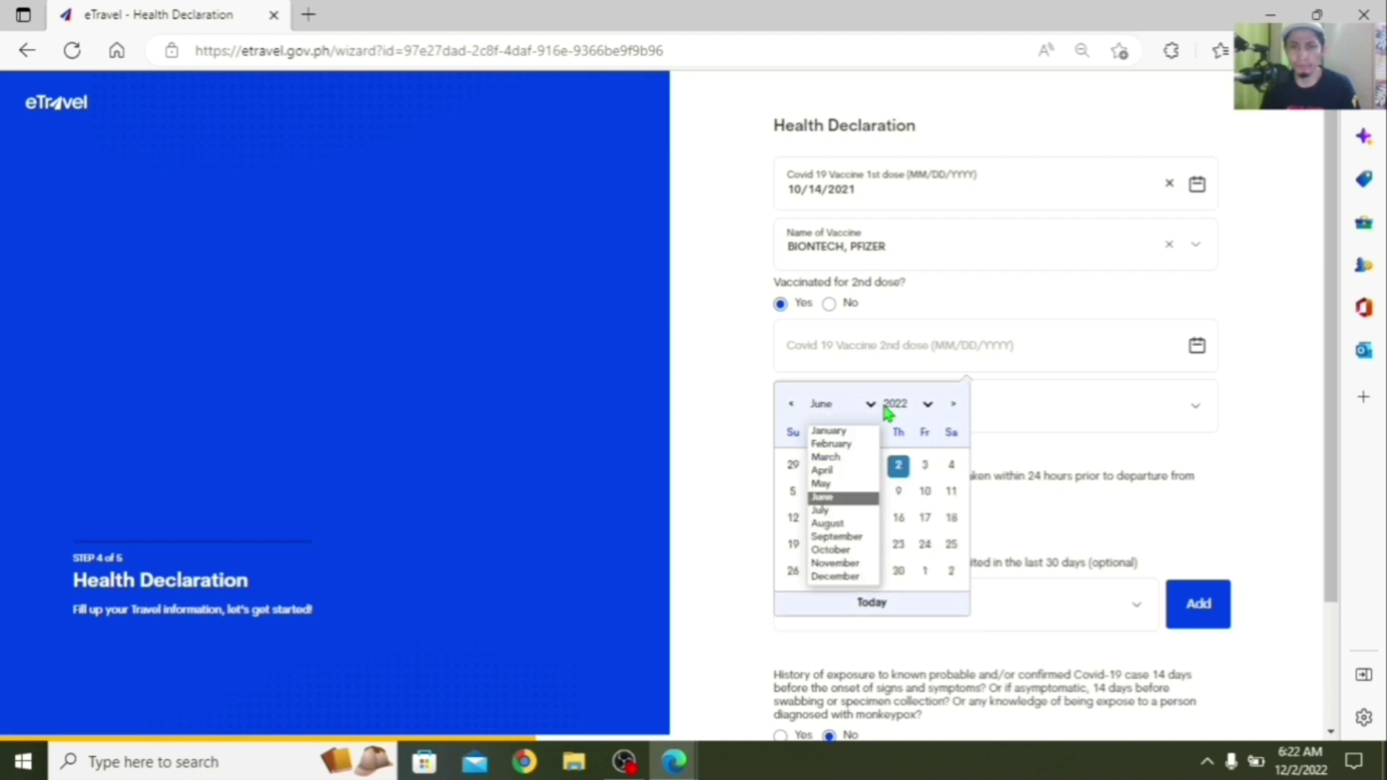
left_click(927, 405)
left_click(898, 444)
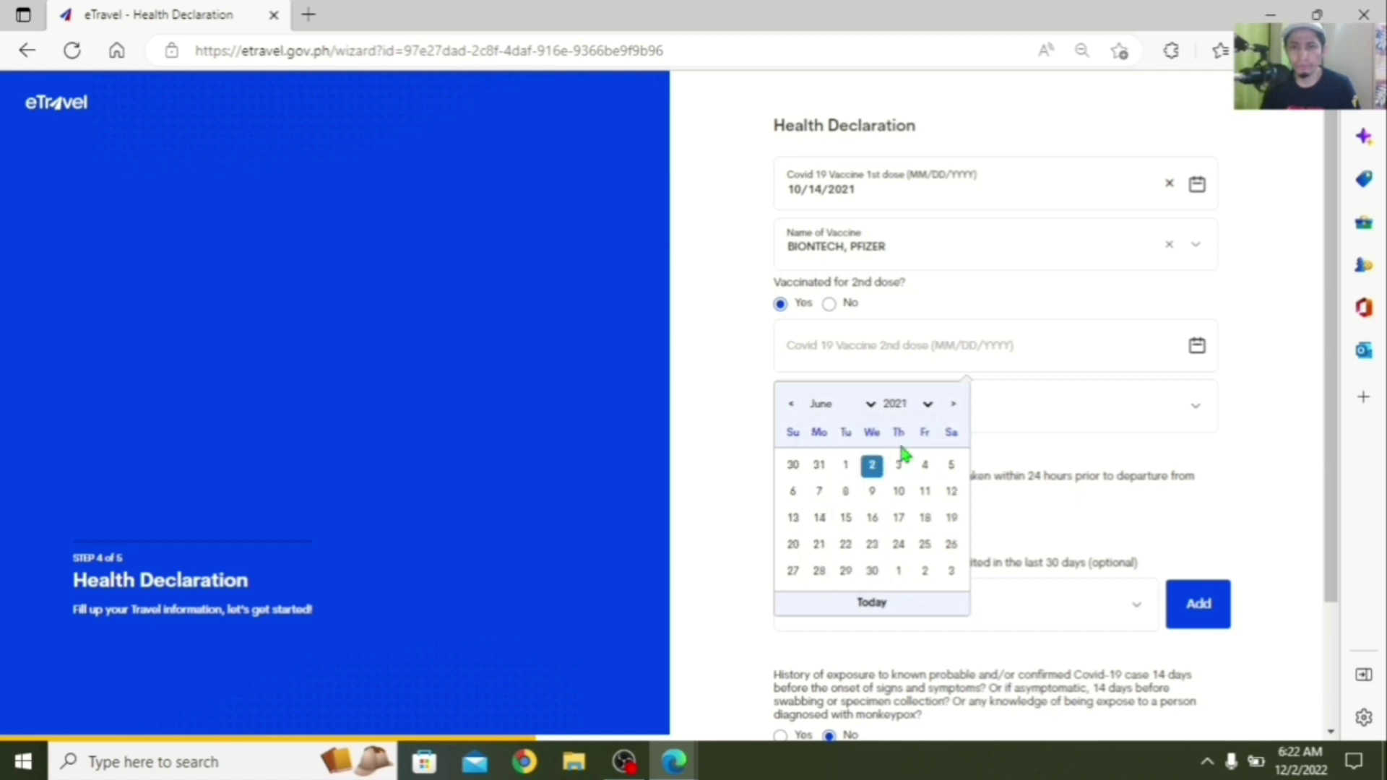
left_click(954, 404)
left_click(954, 404)
left_click(953, 404)
left_click(953, 404)
left_click(953, 404)
left_click(953, 407)
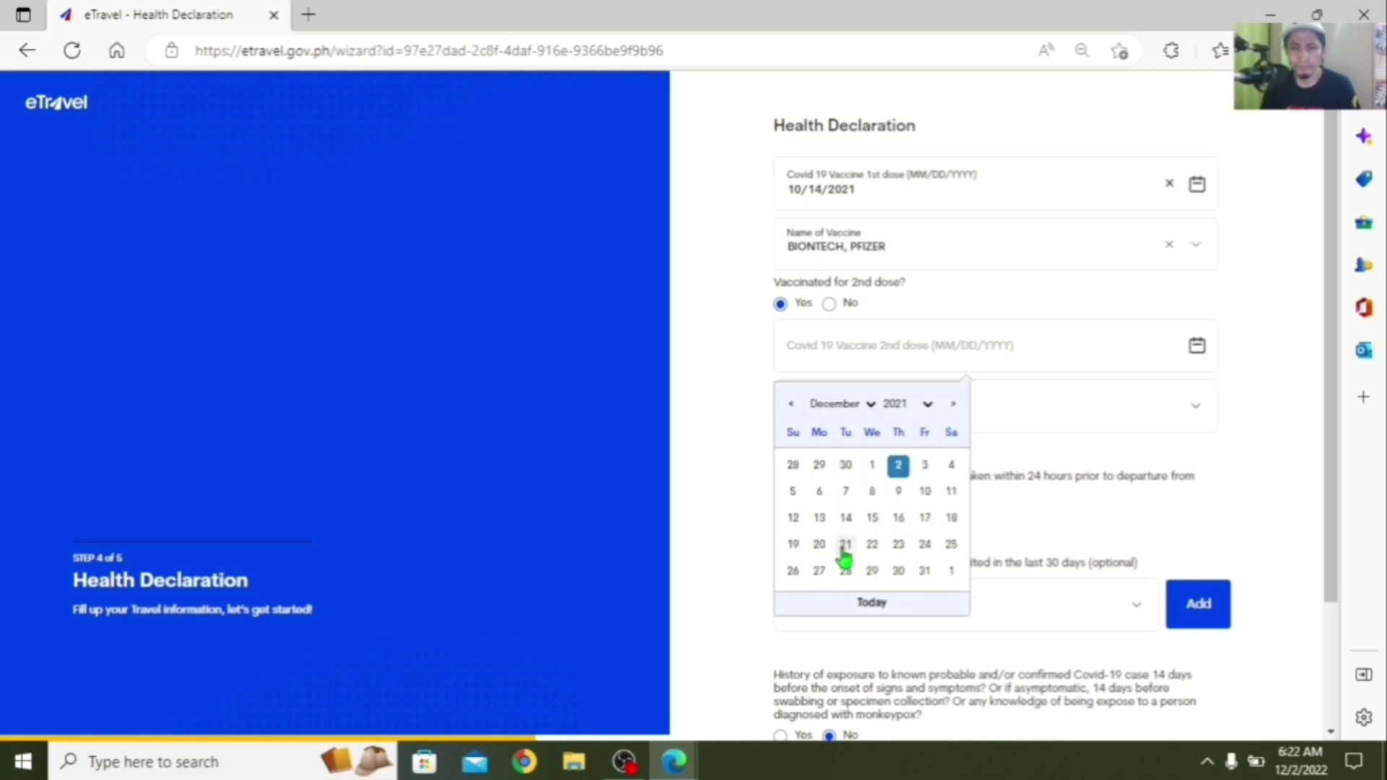
left_click(874, 548)
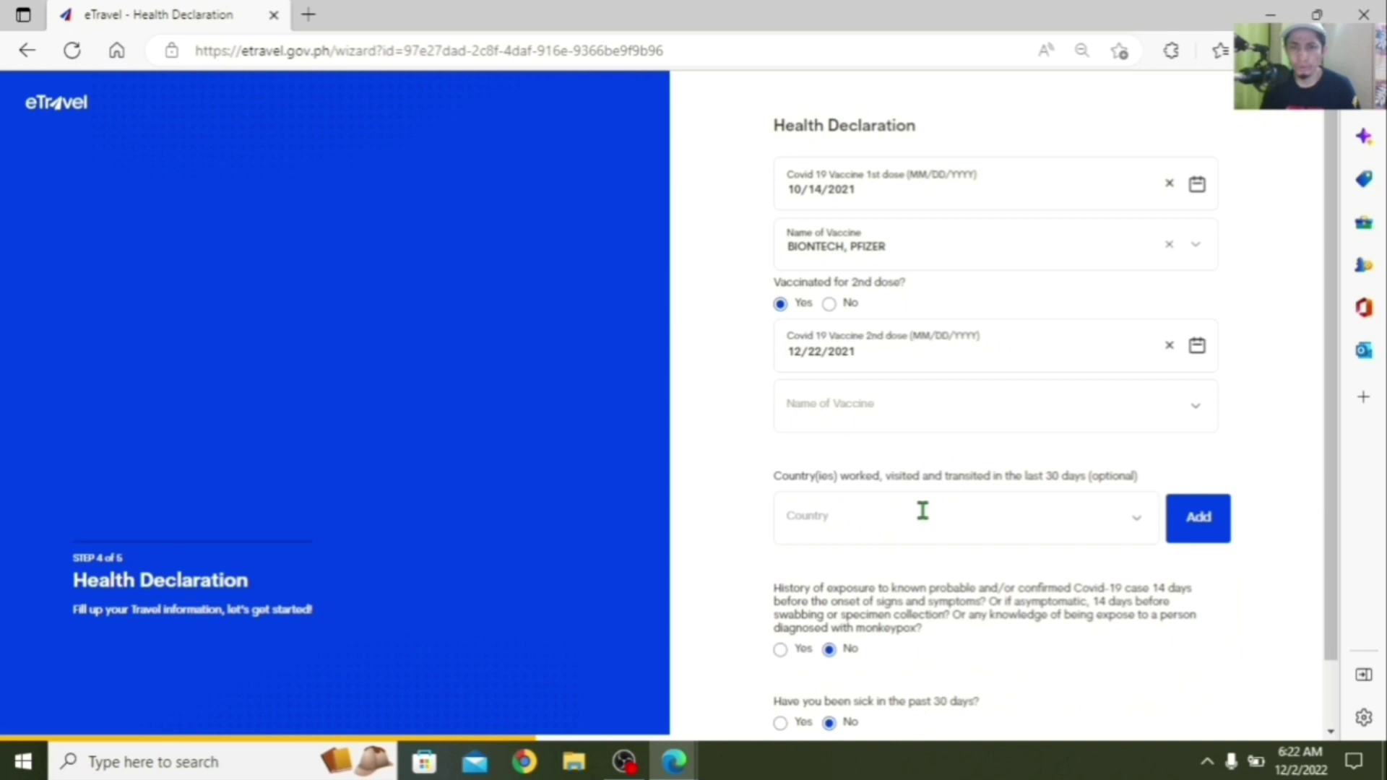
left_click(1047, 417)
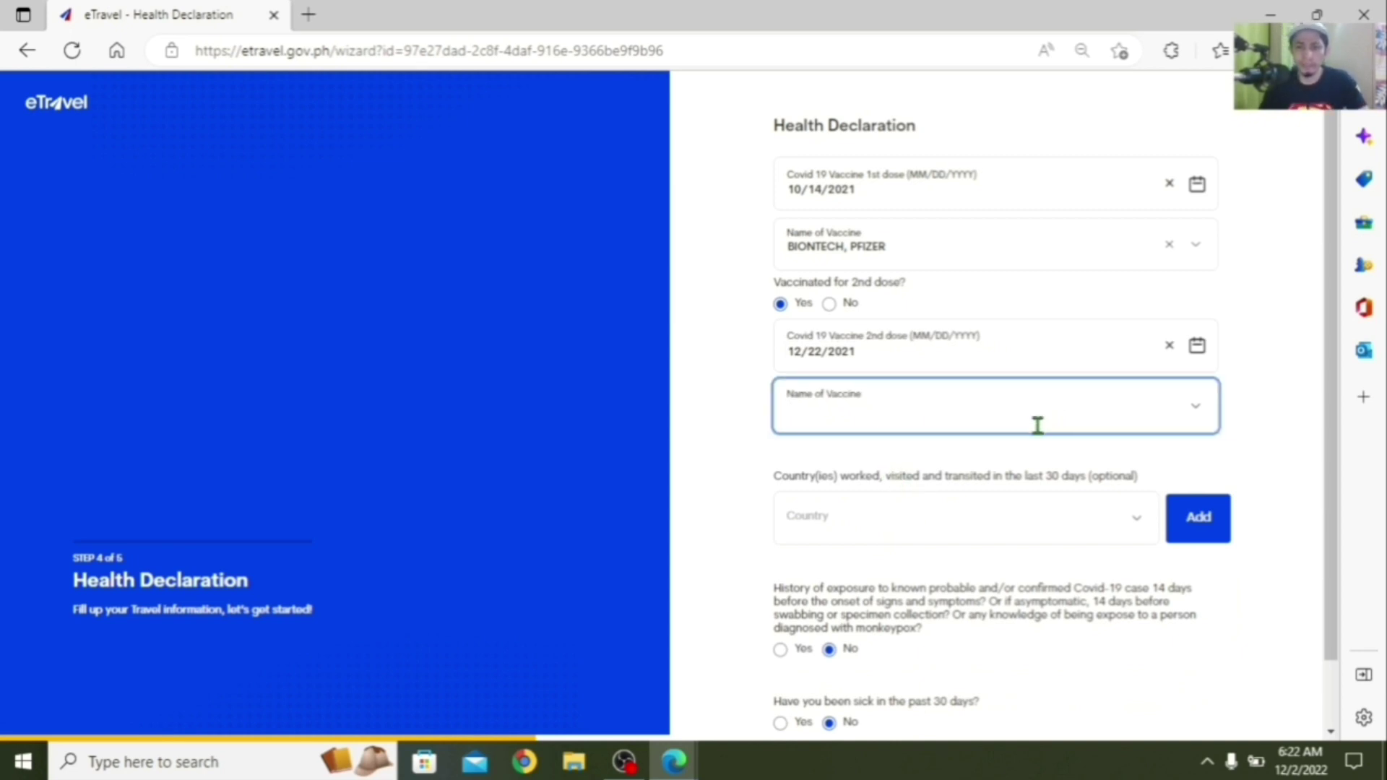
Clear the vaccine search text and pick BIONTECH, PFIZER for the second dose
type("f")
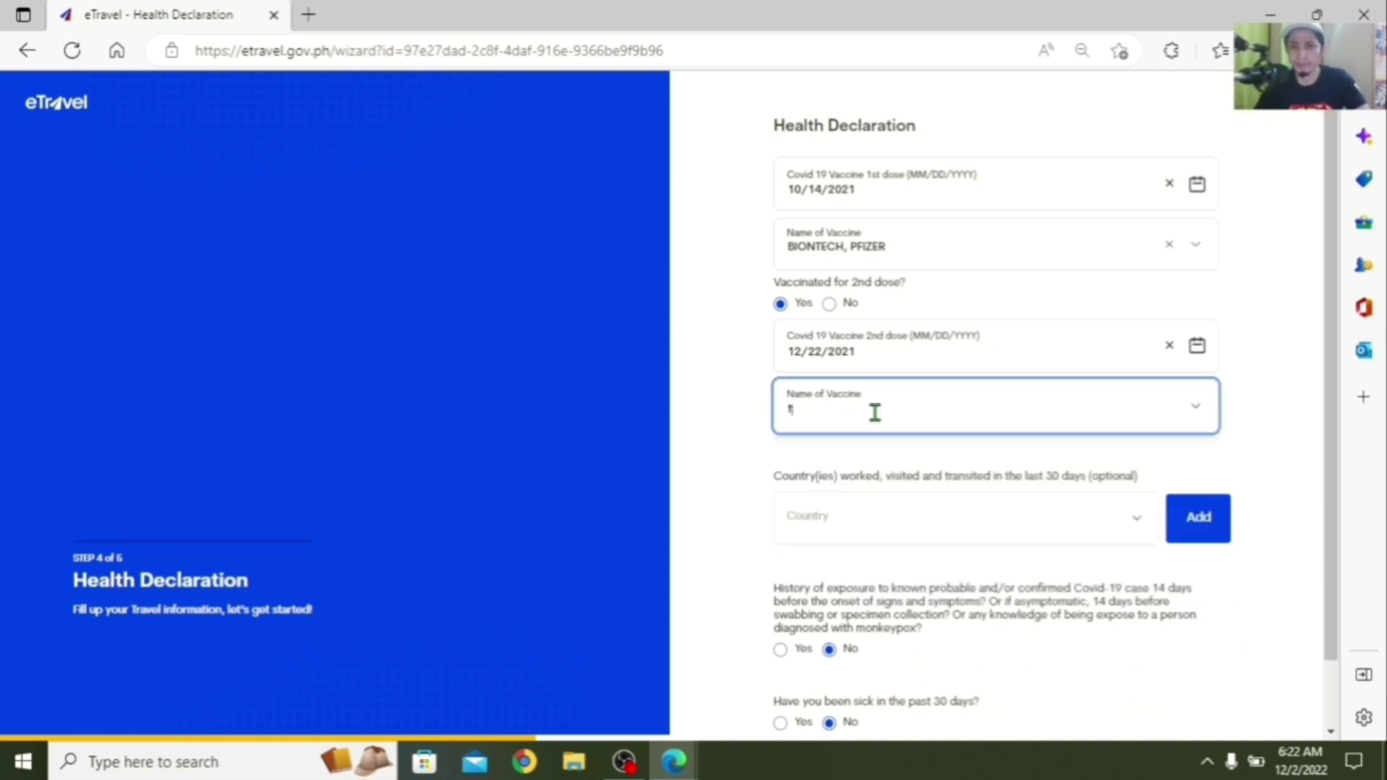
key("BackSpace")
type("bi")
key("BackSpace")
key("BackSpace")
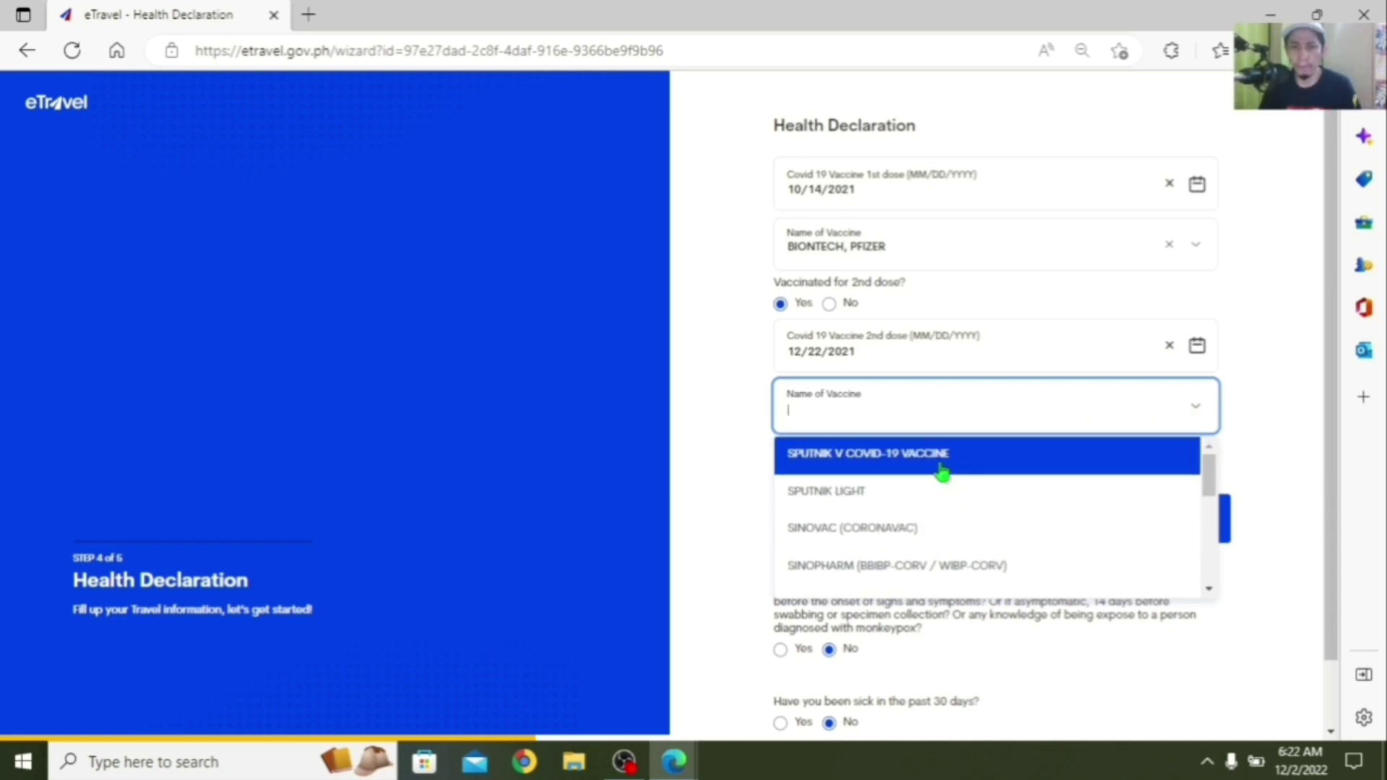
scroll(942, 470, "up", 1)
scroll(943, 470, "down", 3)
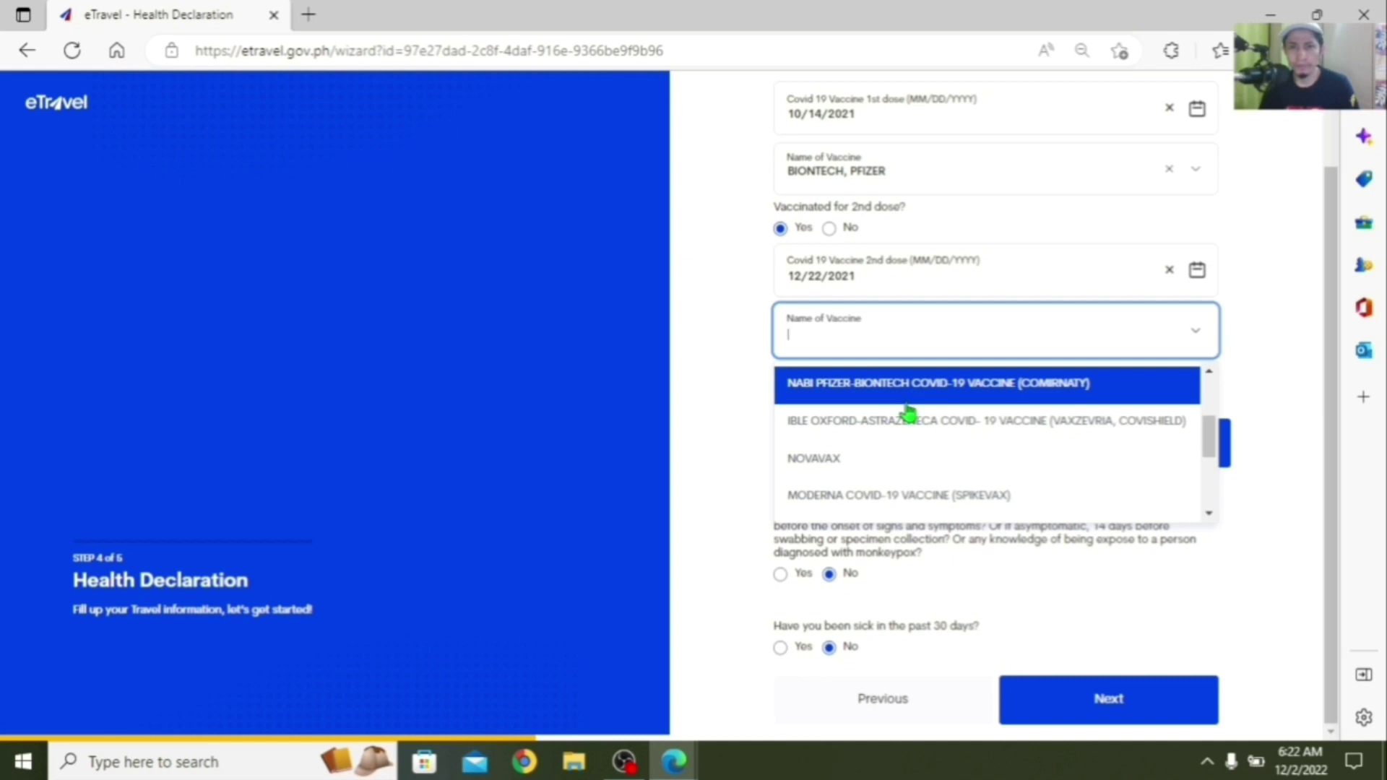
scroll(914, 419, "up", 2)
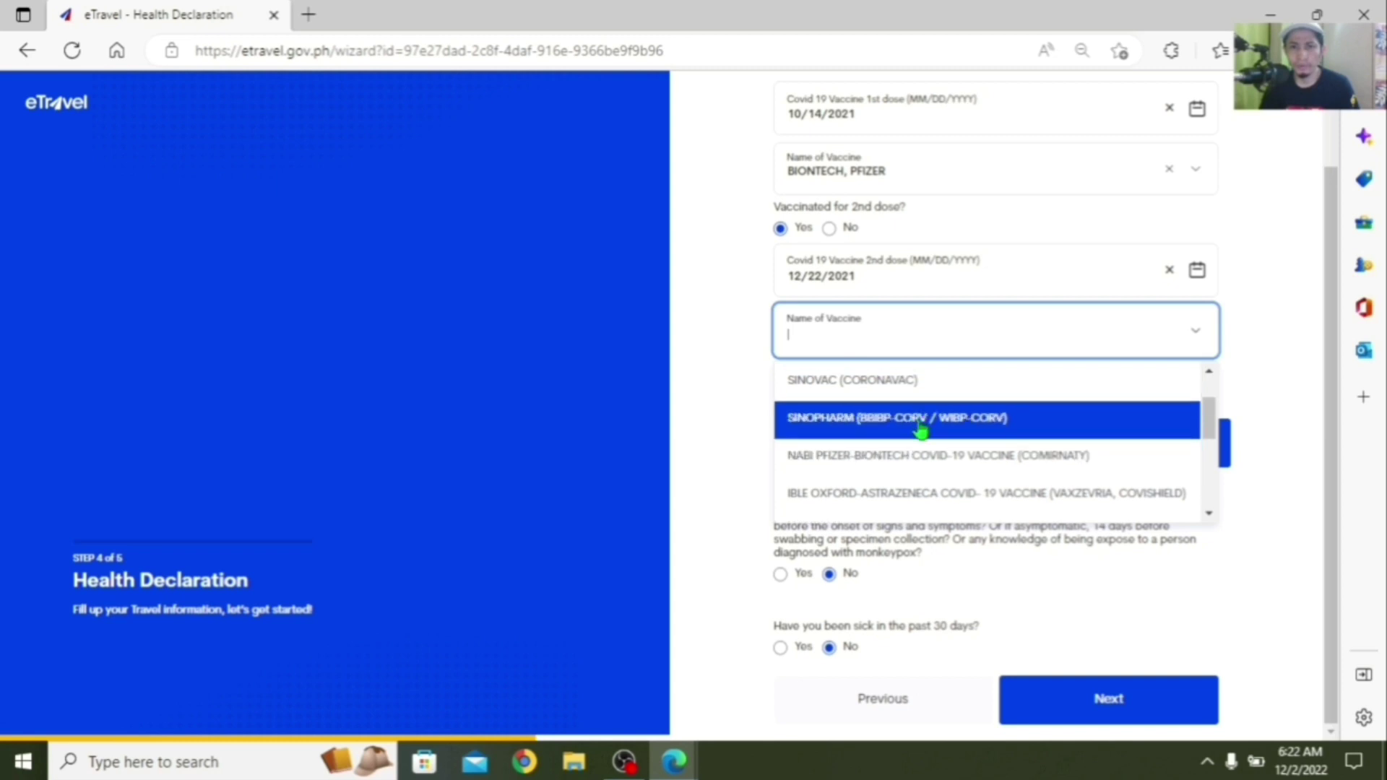
scroll(921, 430, "down", 3)
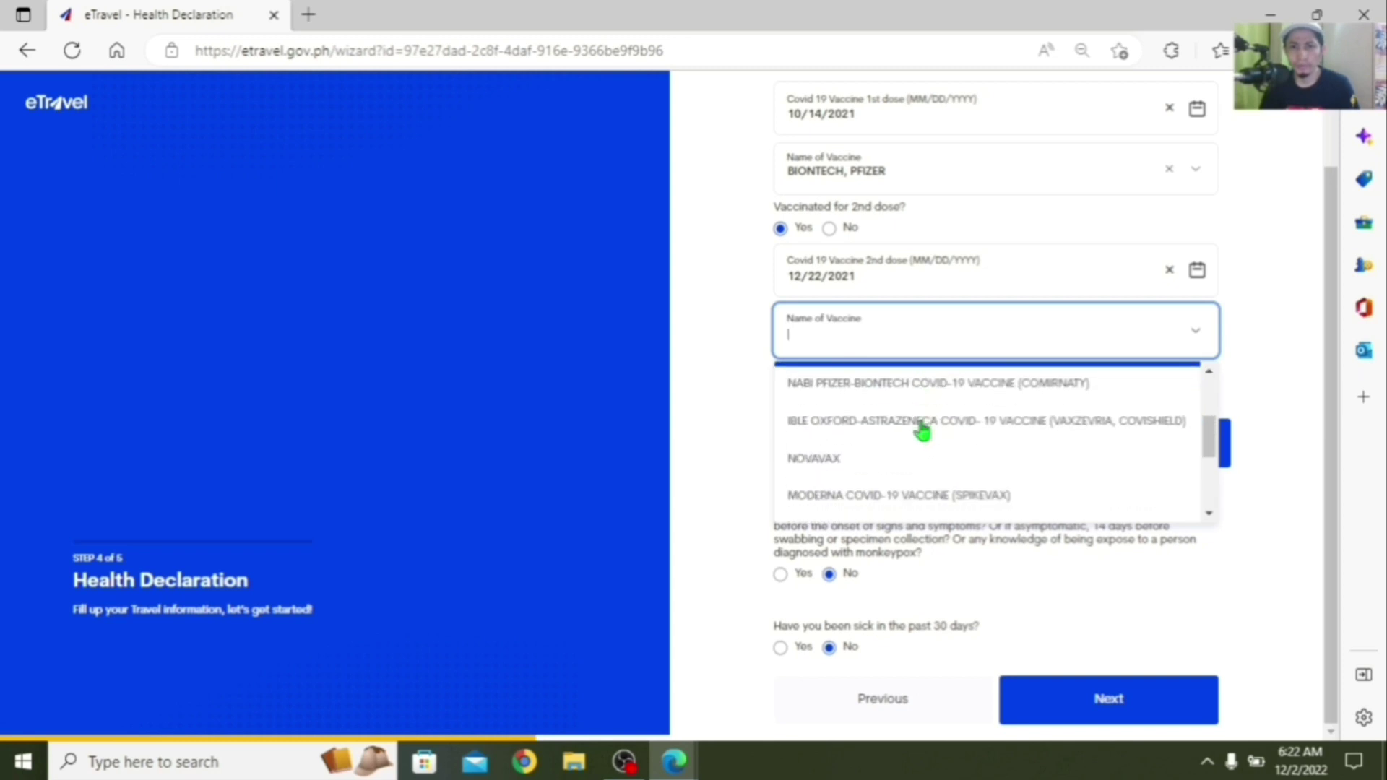
scroll(923, 431, "down", 3)
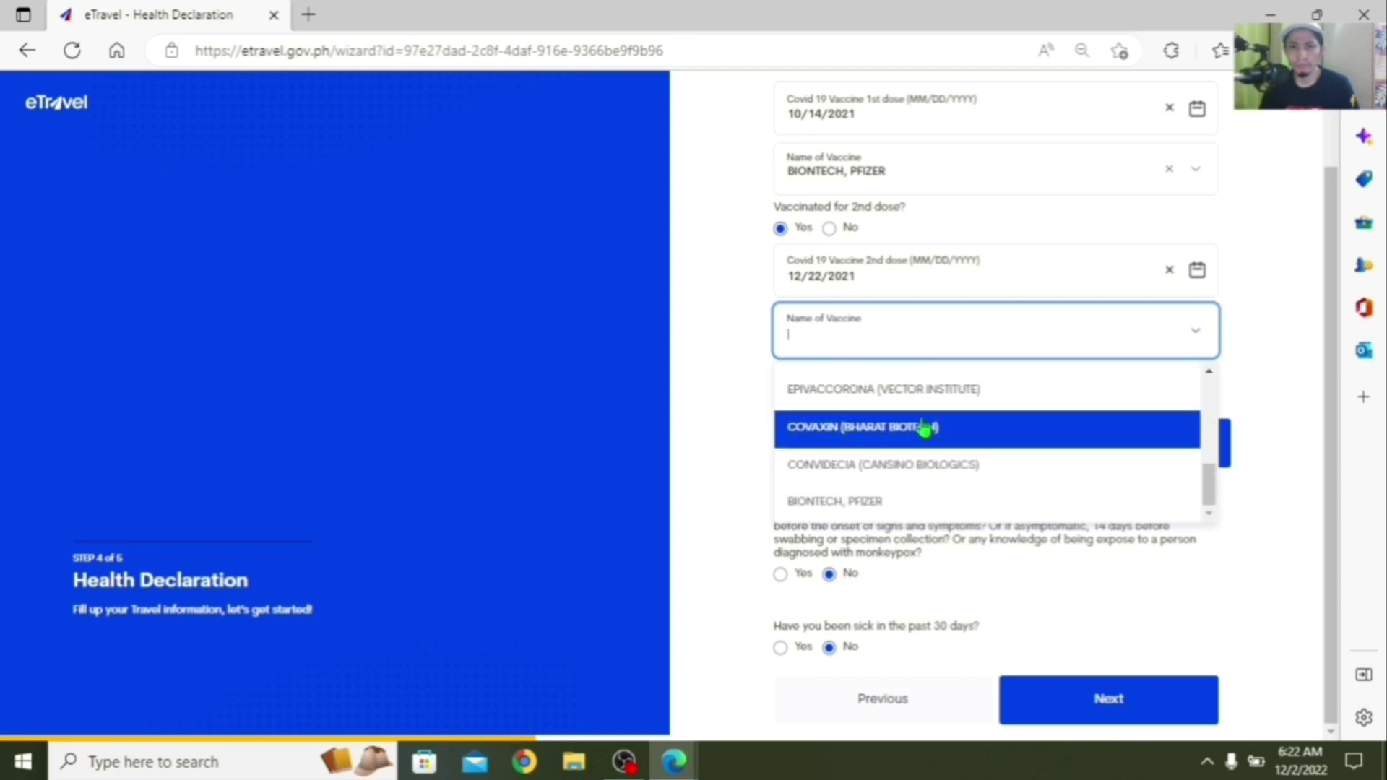
left_click(894, 507)
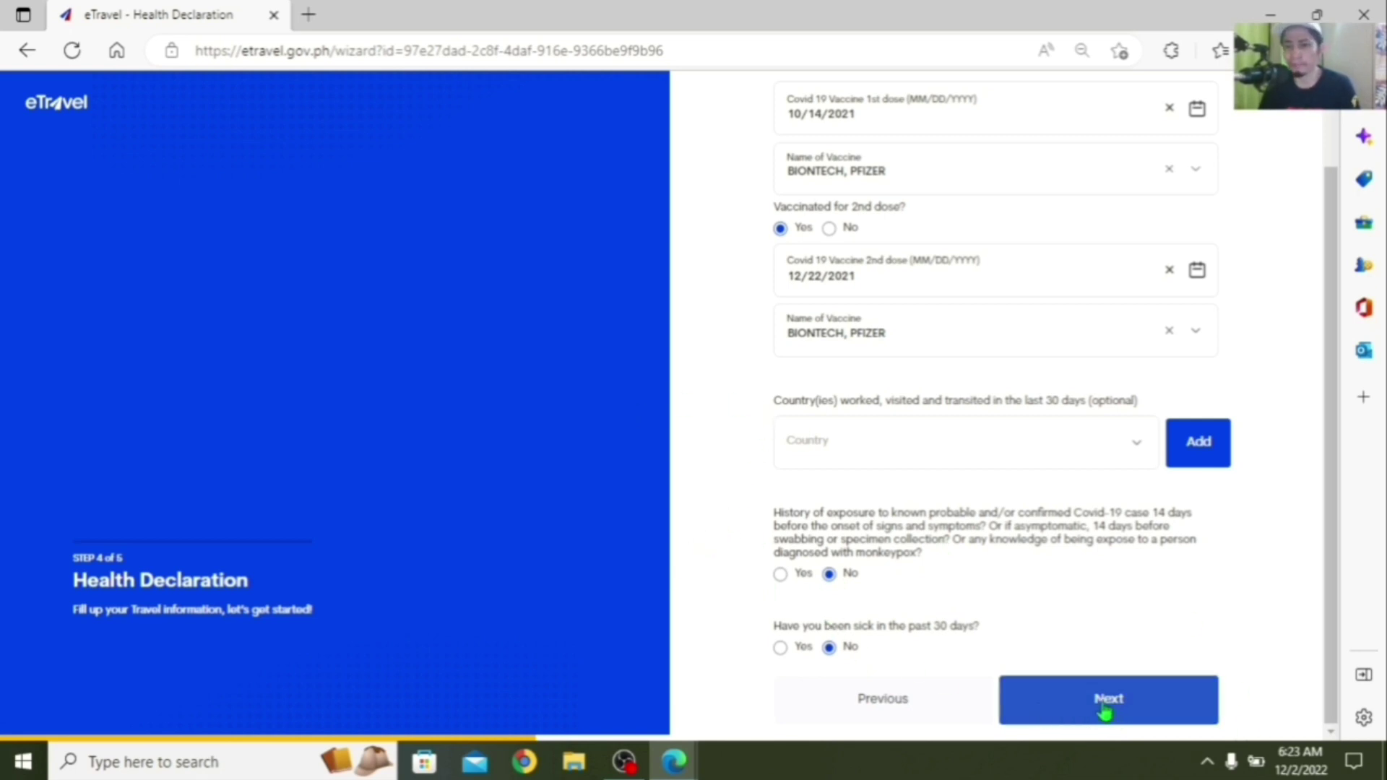
scroll(1000, 504, "up", 2)
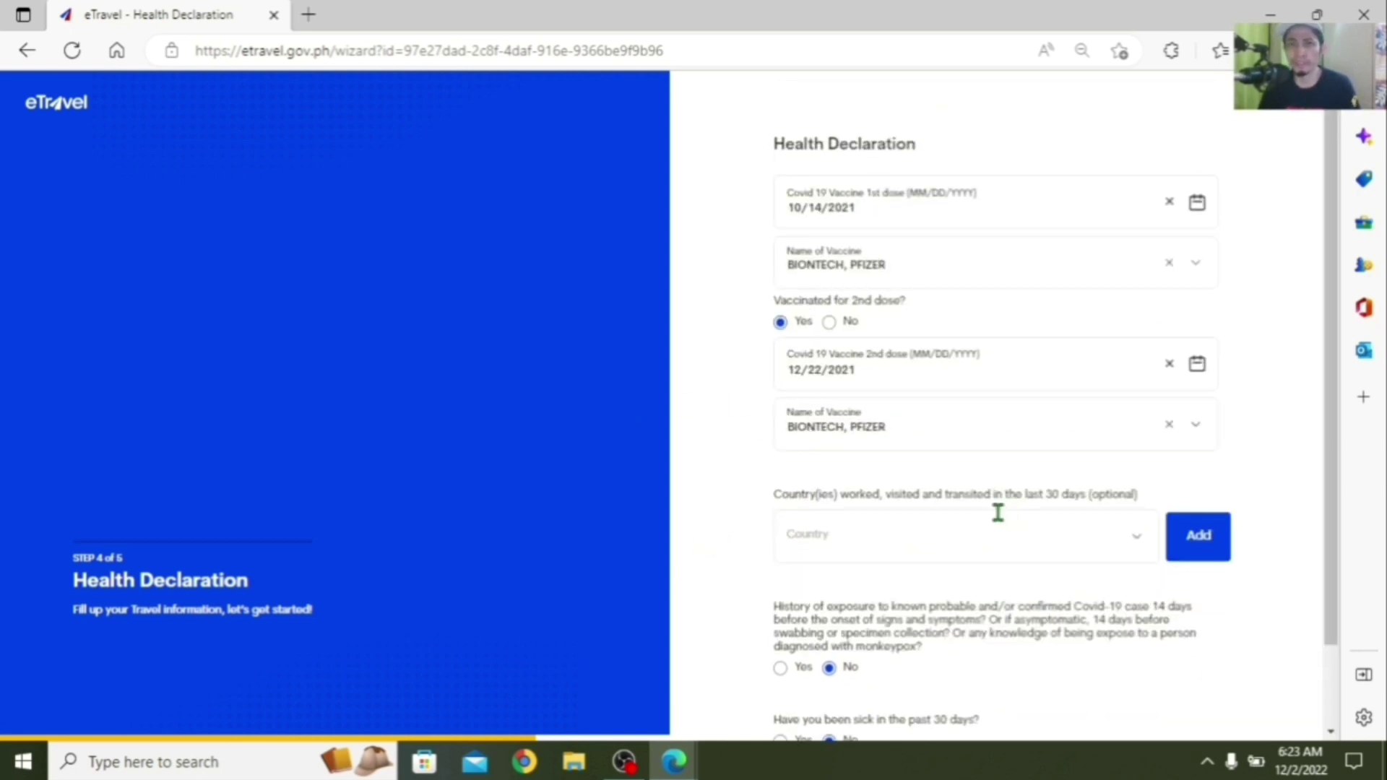
scroll(992, 517, "down", 2)
Continue to the Step 5 of 5 Summary and review the travel and health details
left_click(1069, 695)
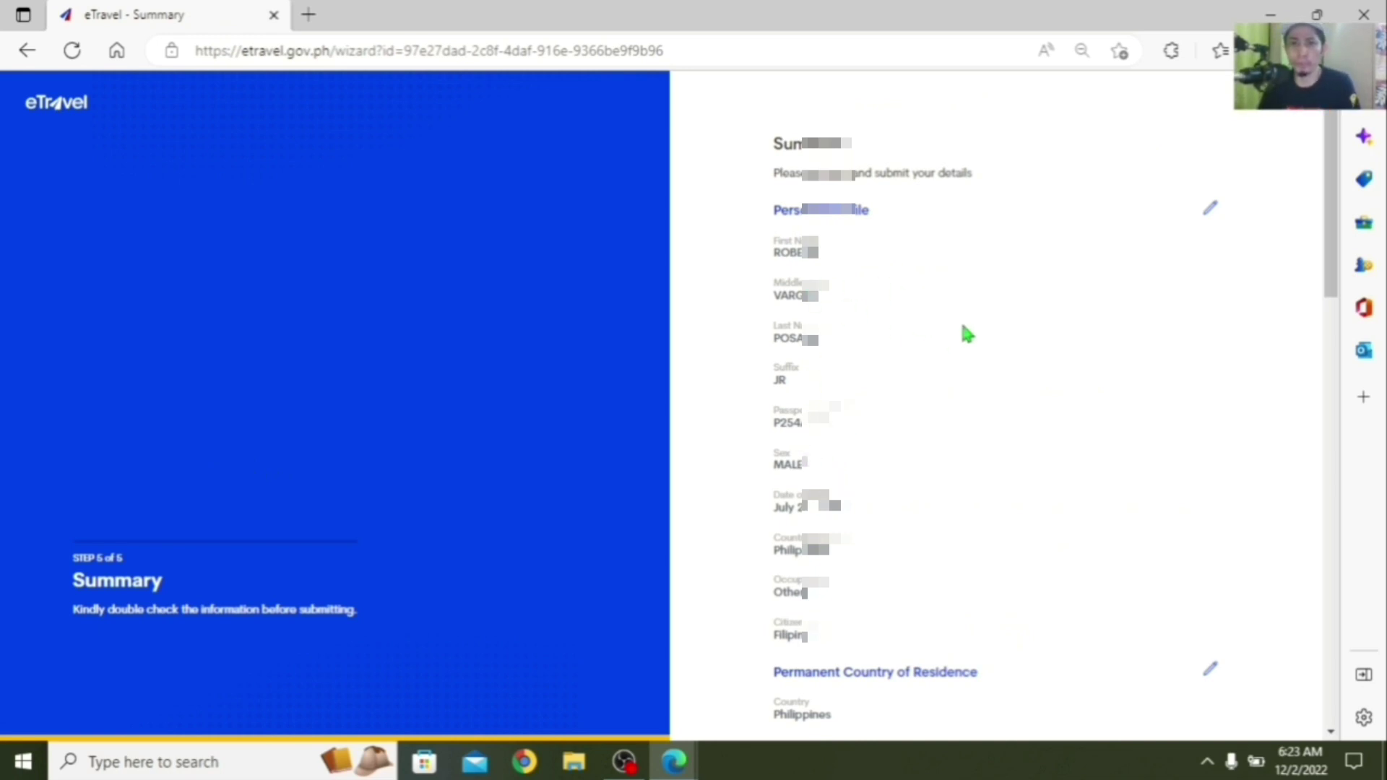
scroll(902, 278, "down", 4)
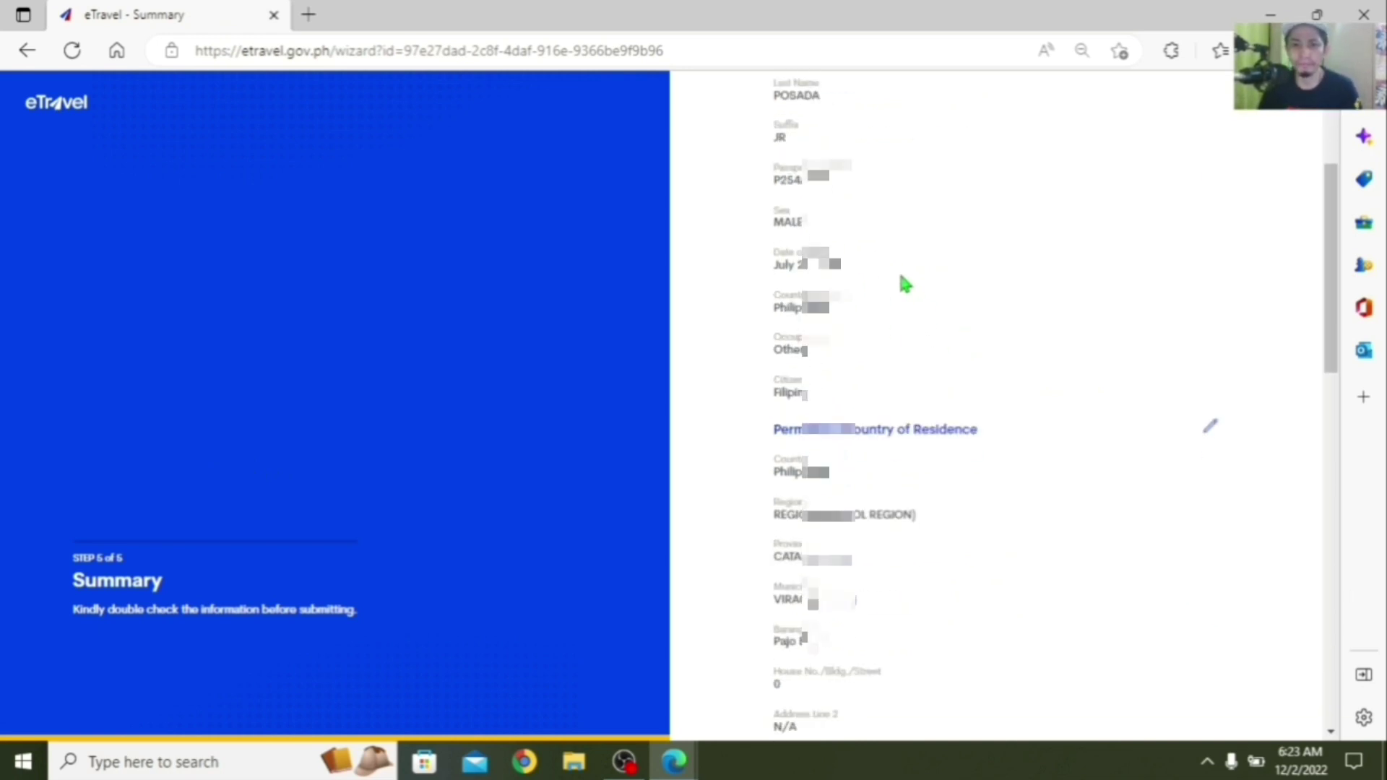
scroll(902, 278, "up", 4)
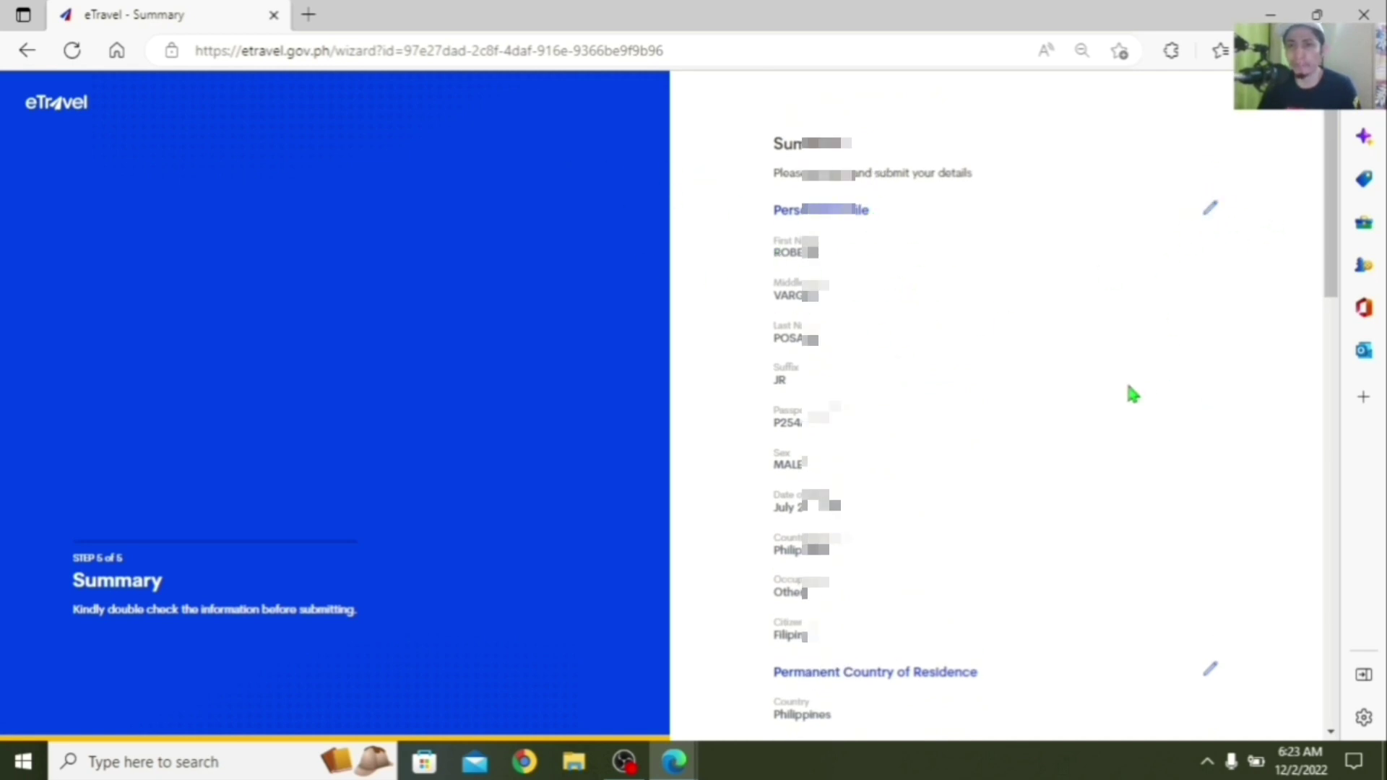
scroll(1178, 367, "down", 8)
scroll(1200, 332, "up", 4)
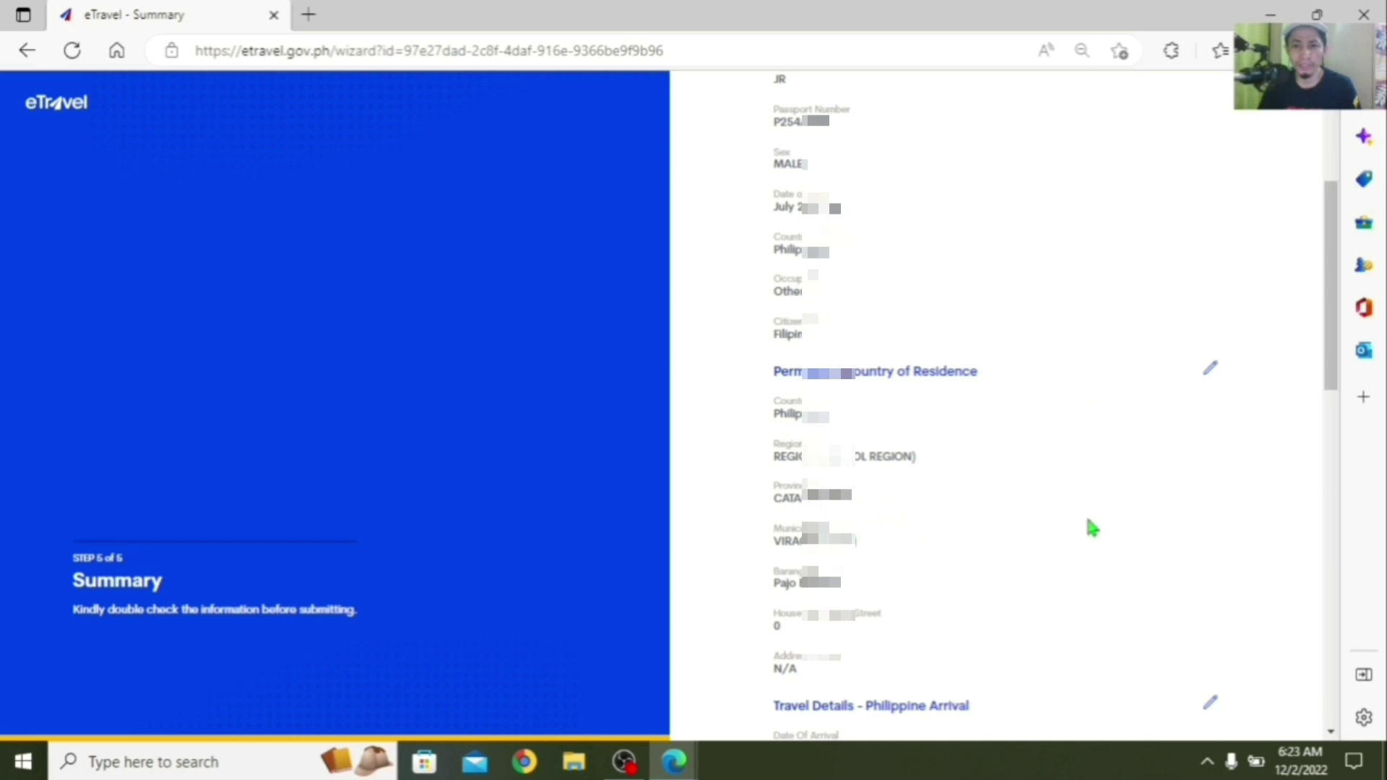
scroll(1114, 508, "down", 8)
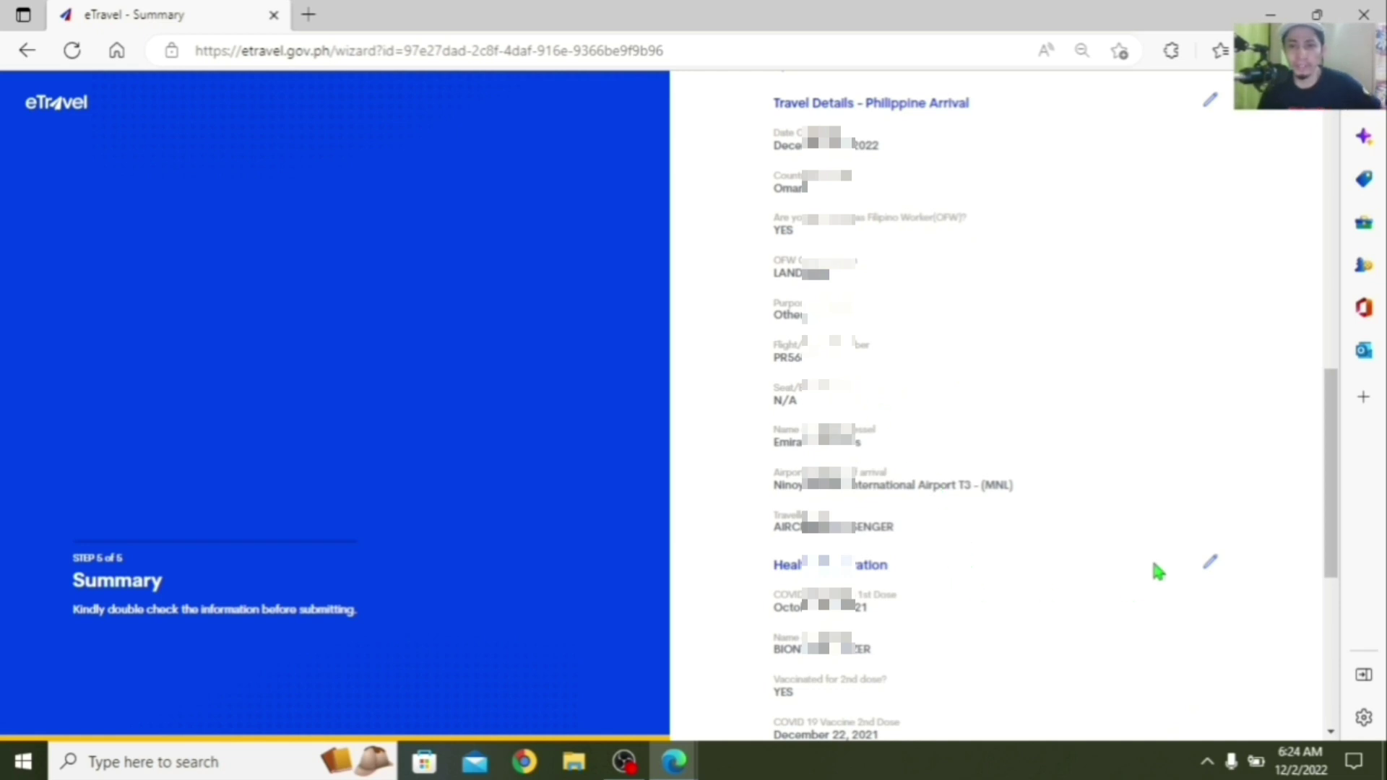
scroll(1046, 543, "down", 6)
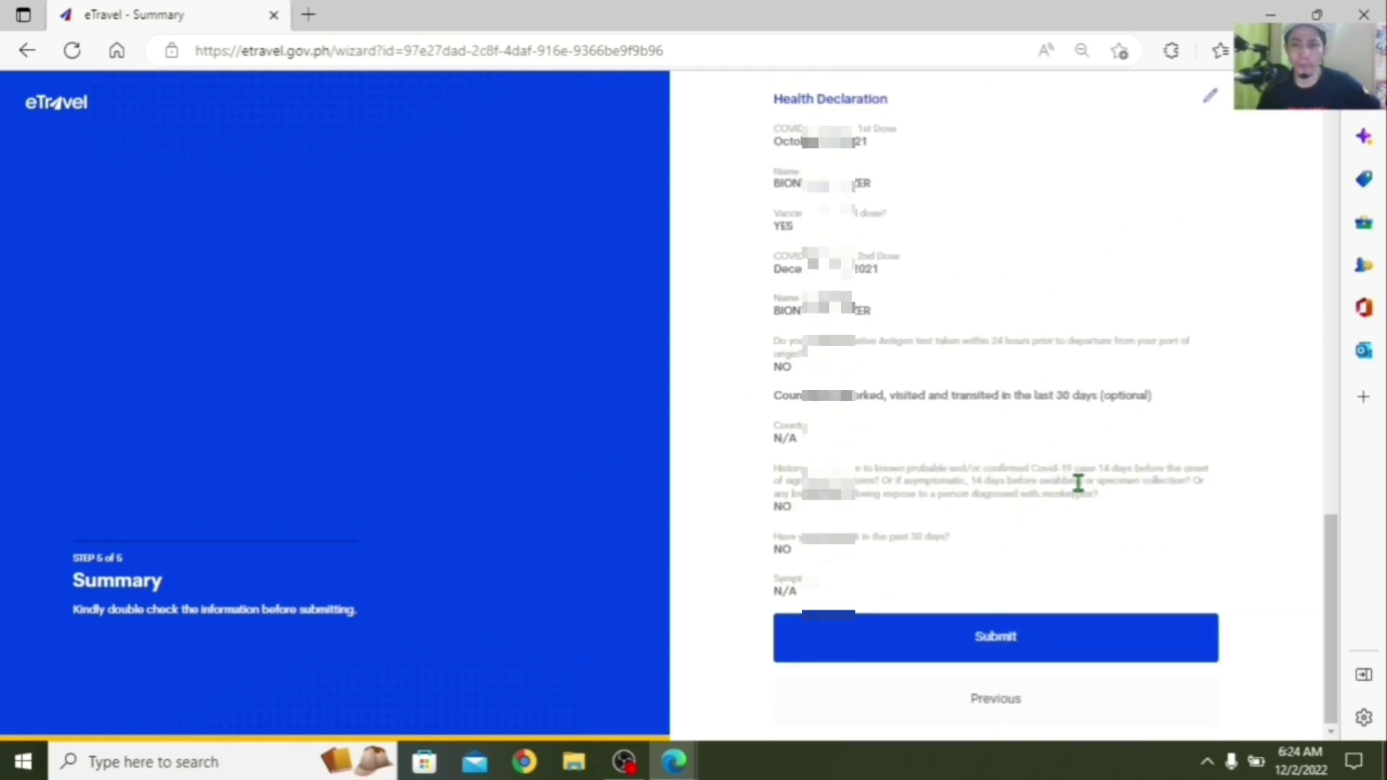
scroll(1087, 487, "up", 10)
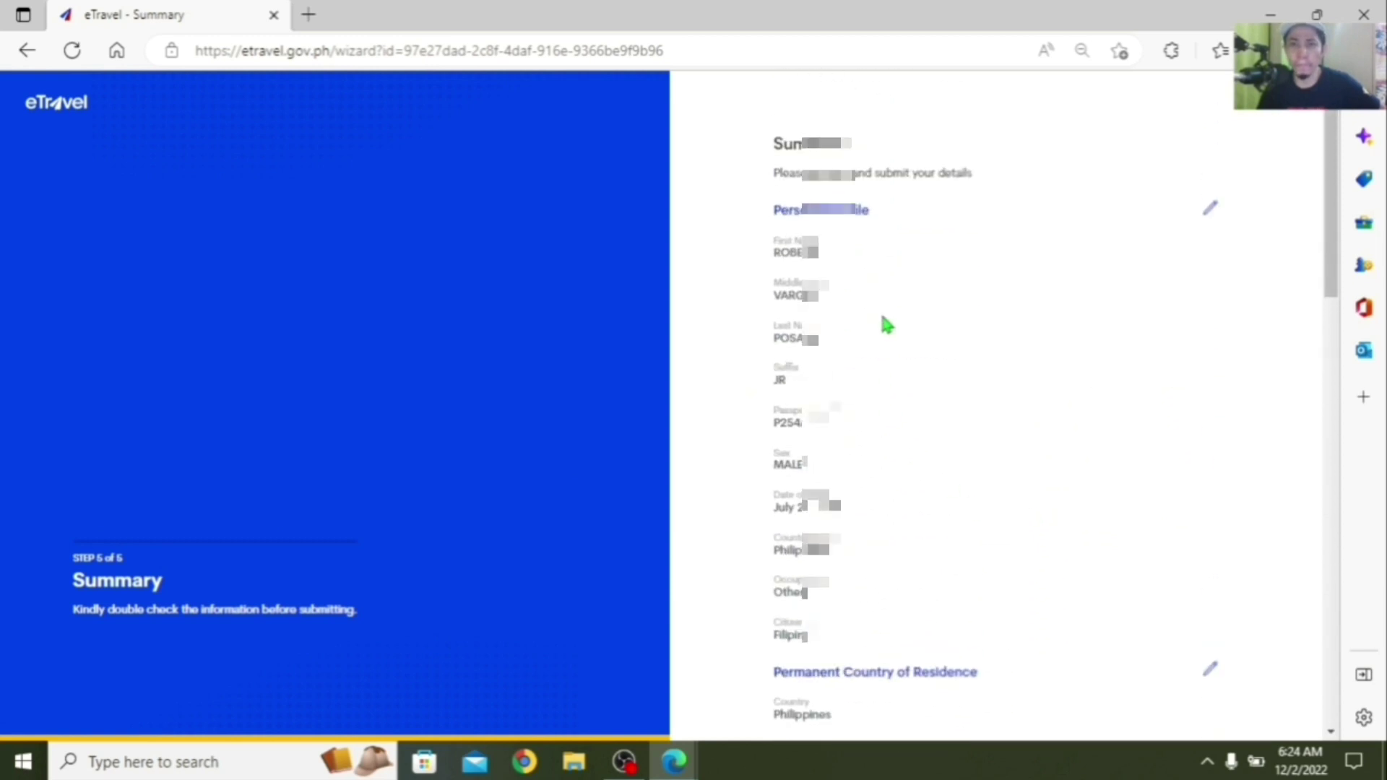
scroll(896, 309, "down", 10)
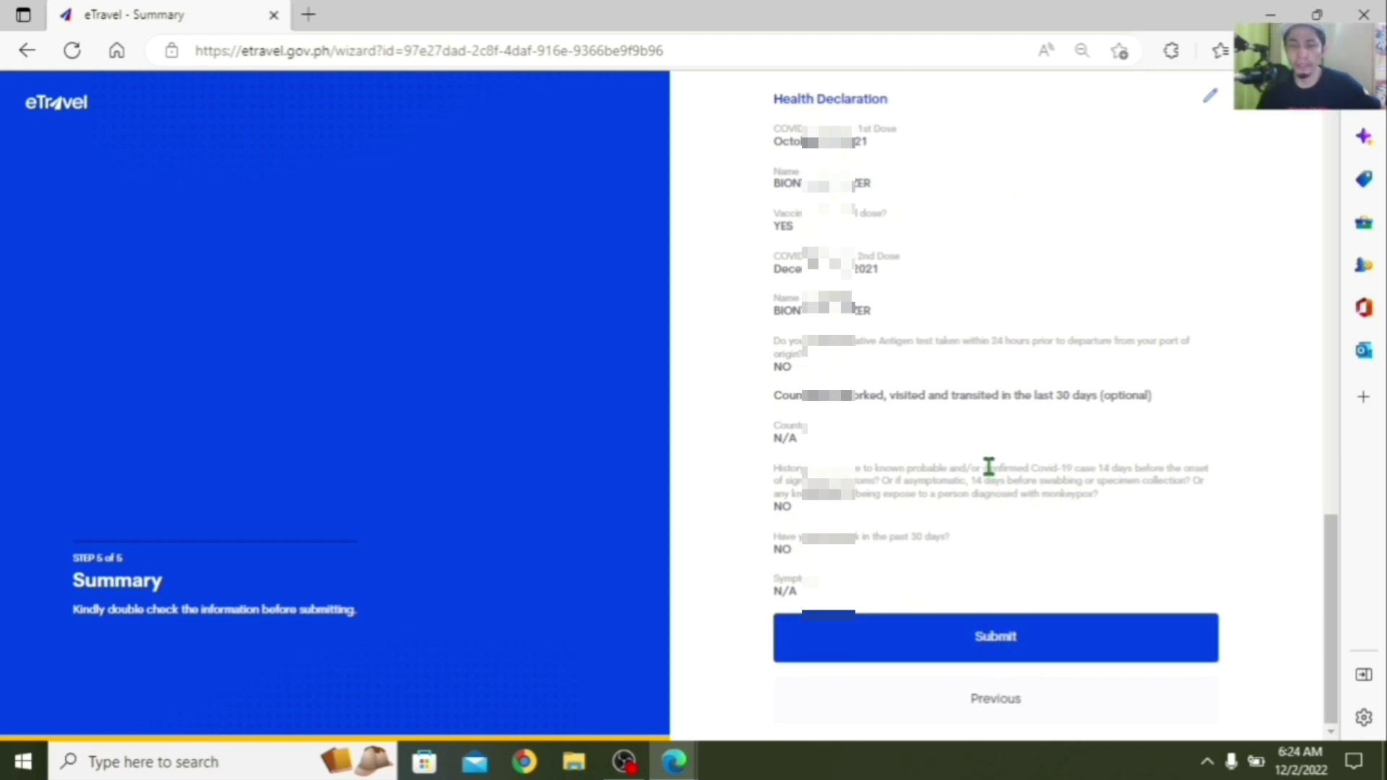
scroll(990, 466, "up", 7)
scroll(990, 466, "up", 6)
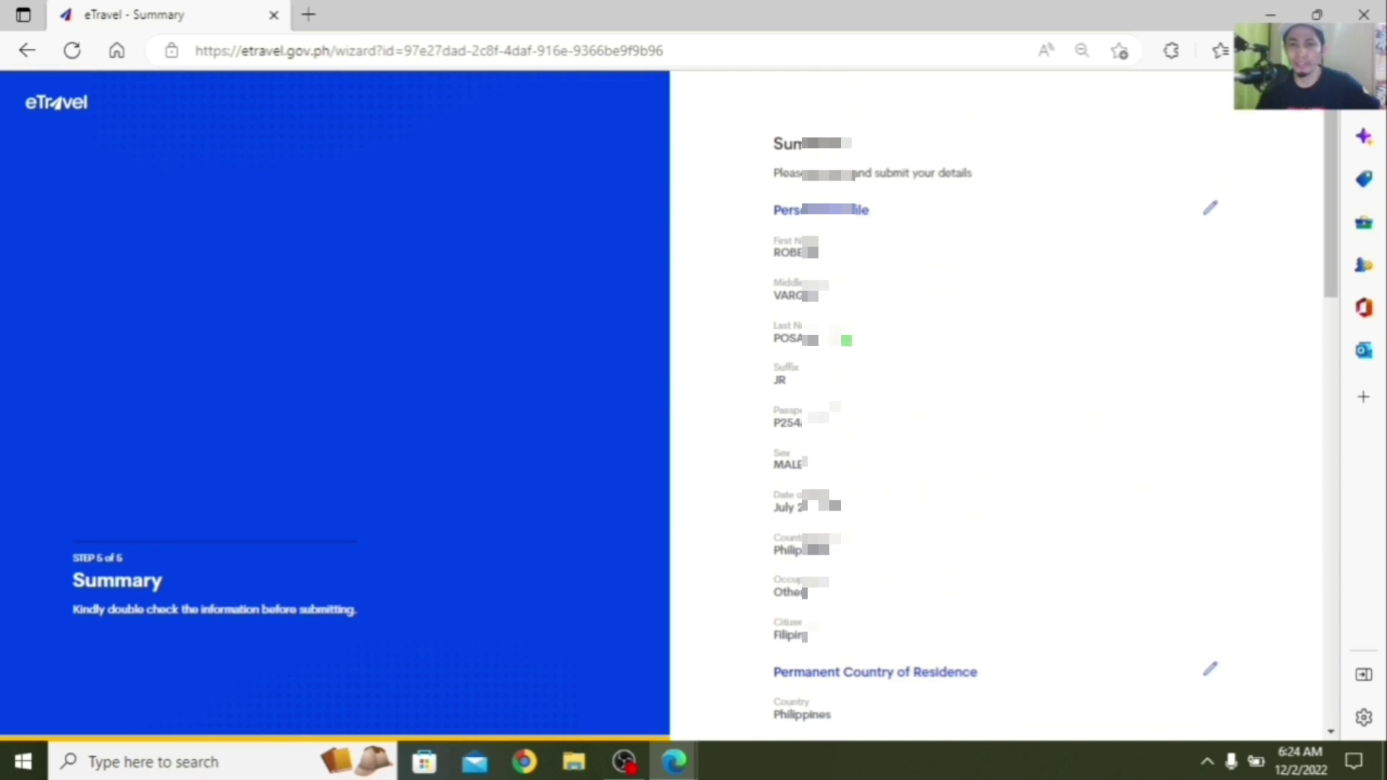
scroll(893, 273, "down", 8)
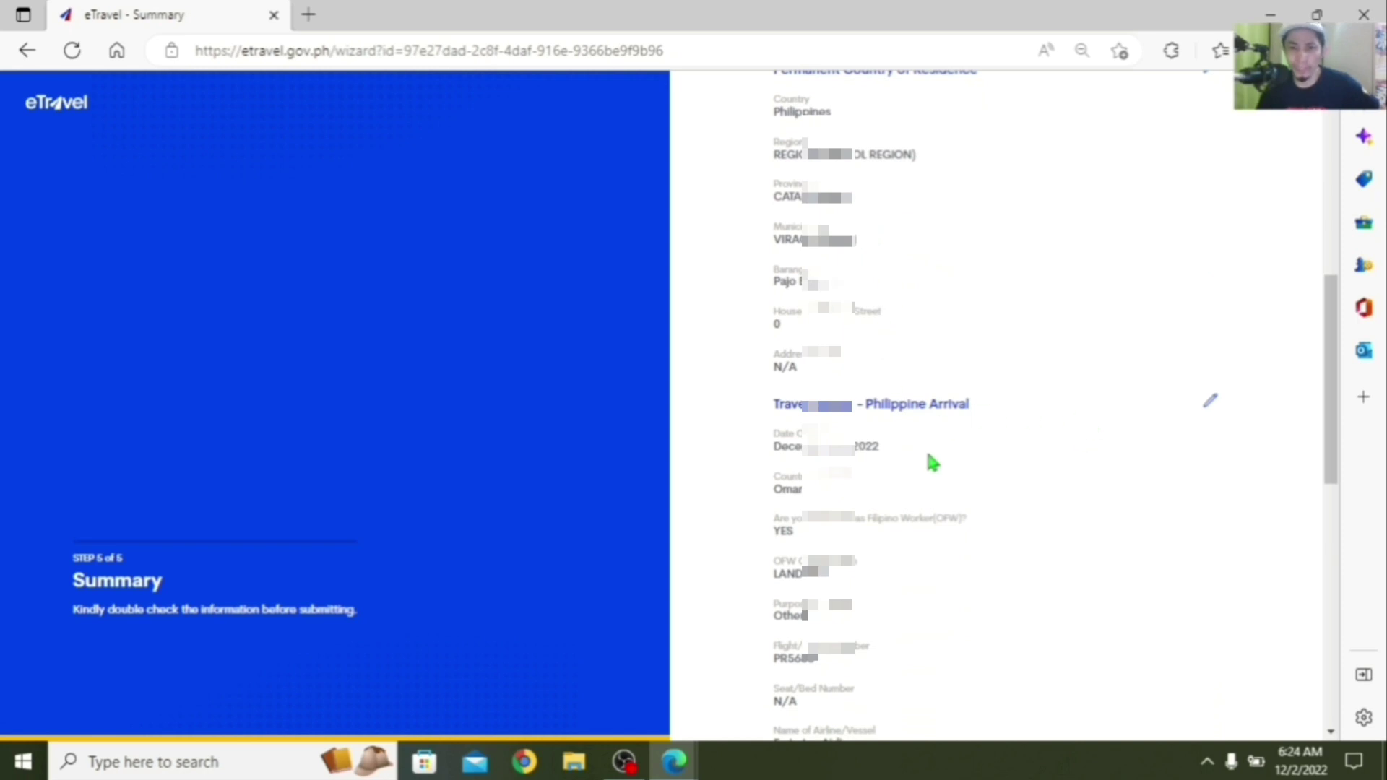
scroll(929, 459, "down", 4)
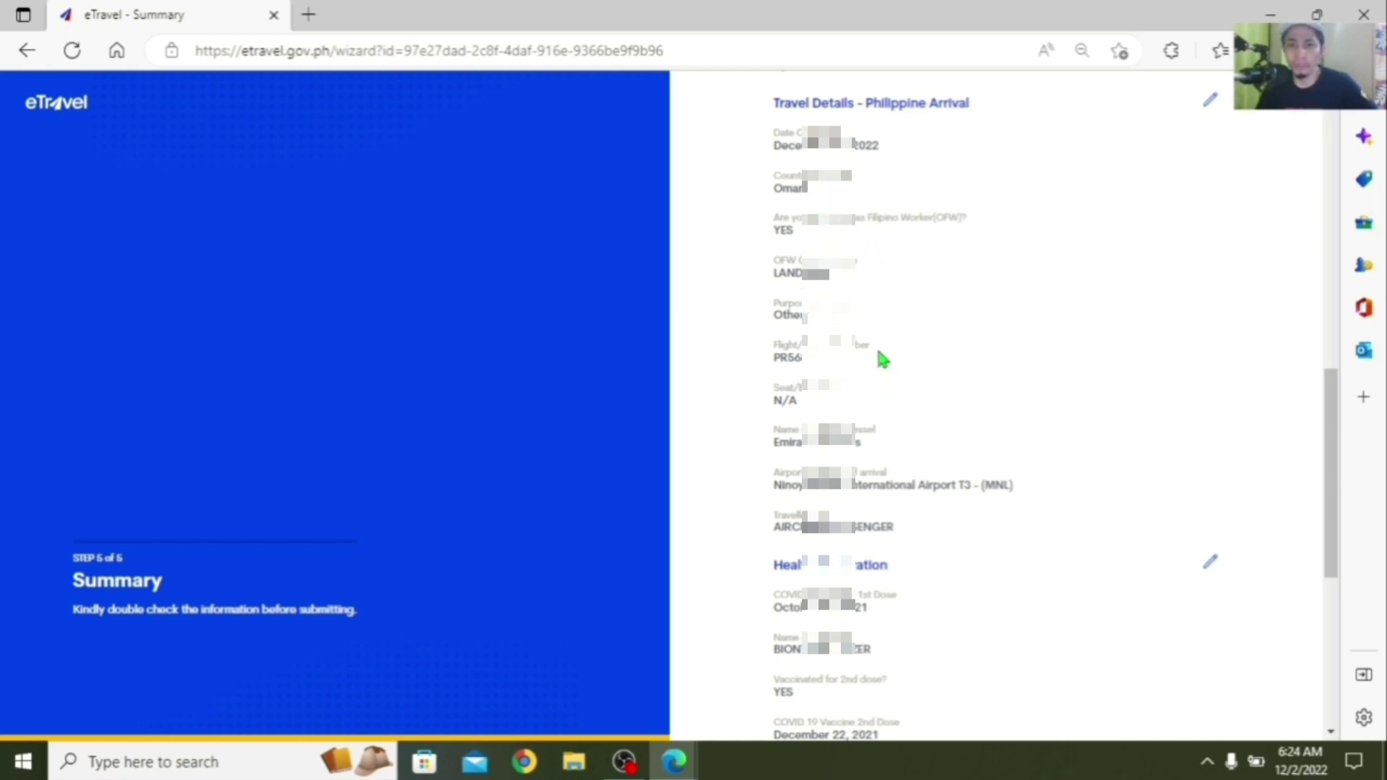
scroll(877, 347, "down", 5)
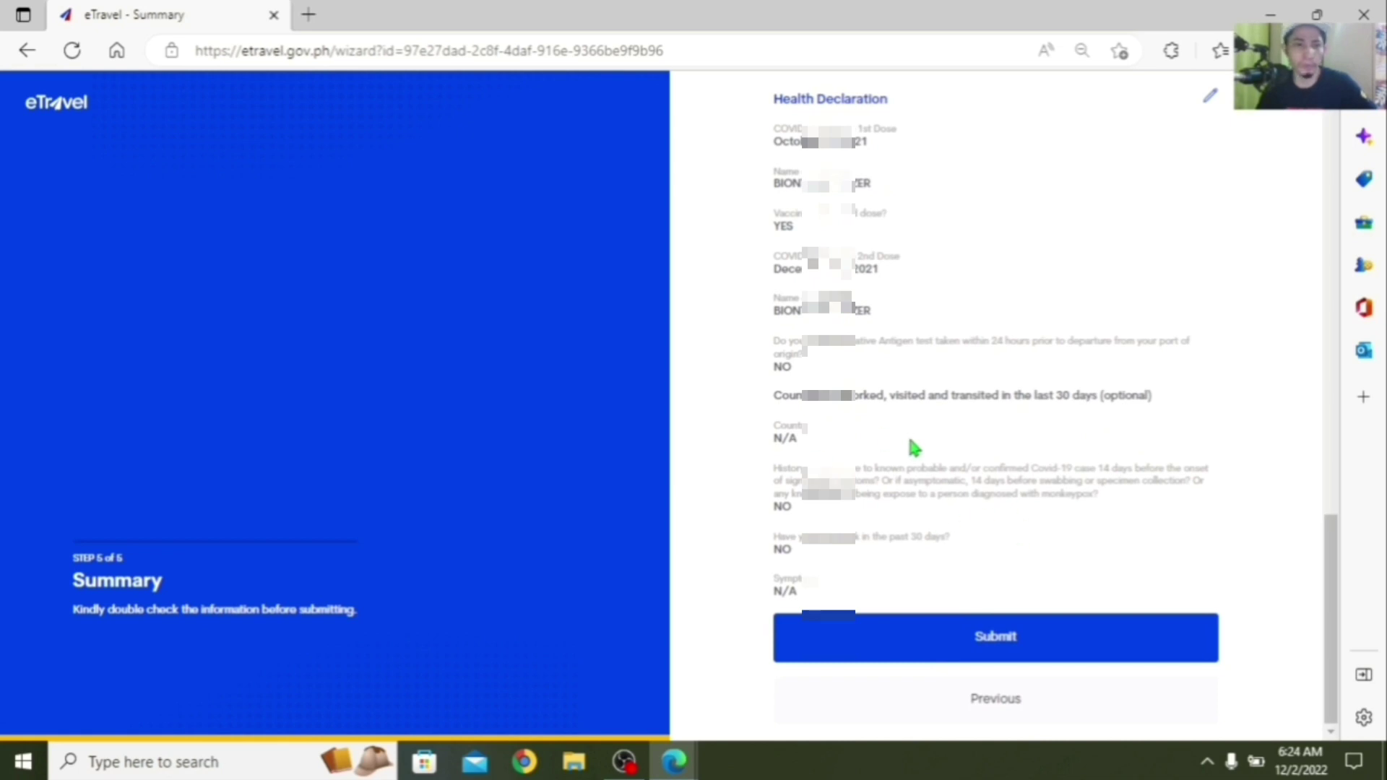
scroll(916, 444, "up", 12)
scroll(914, 445, "down", 12)
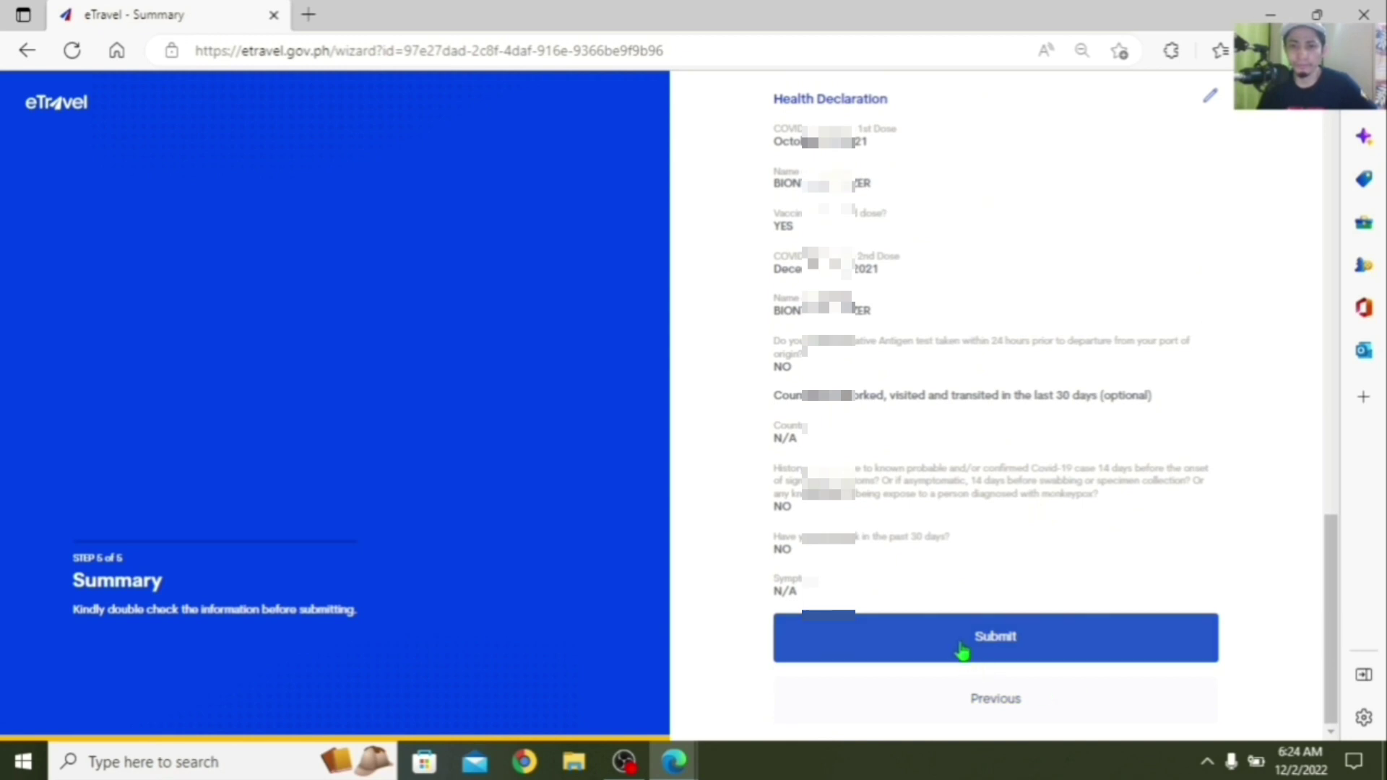
Submit the registration and download the QR code card as etravel-qrcode.png
left_click(963, 654)
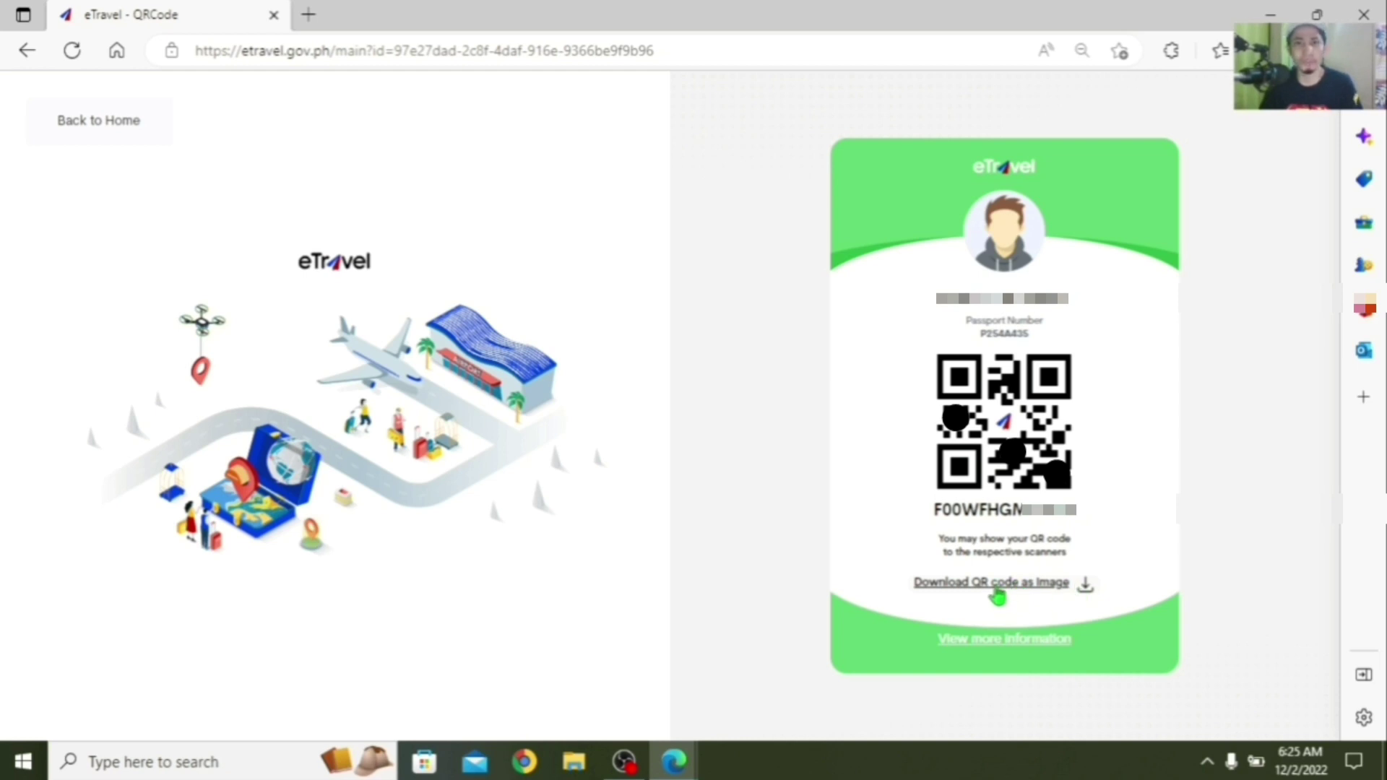
left_click(1084, 585)
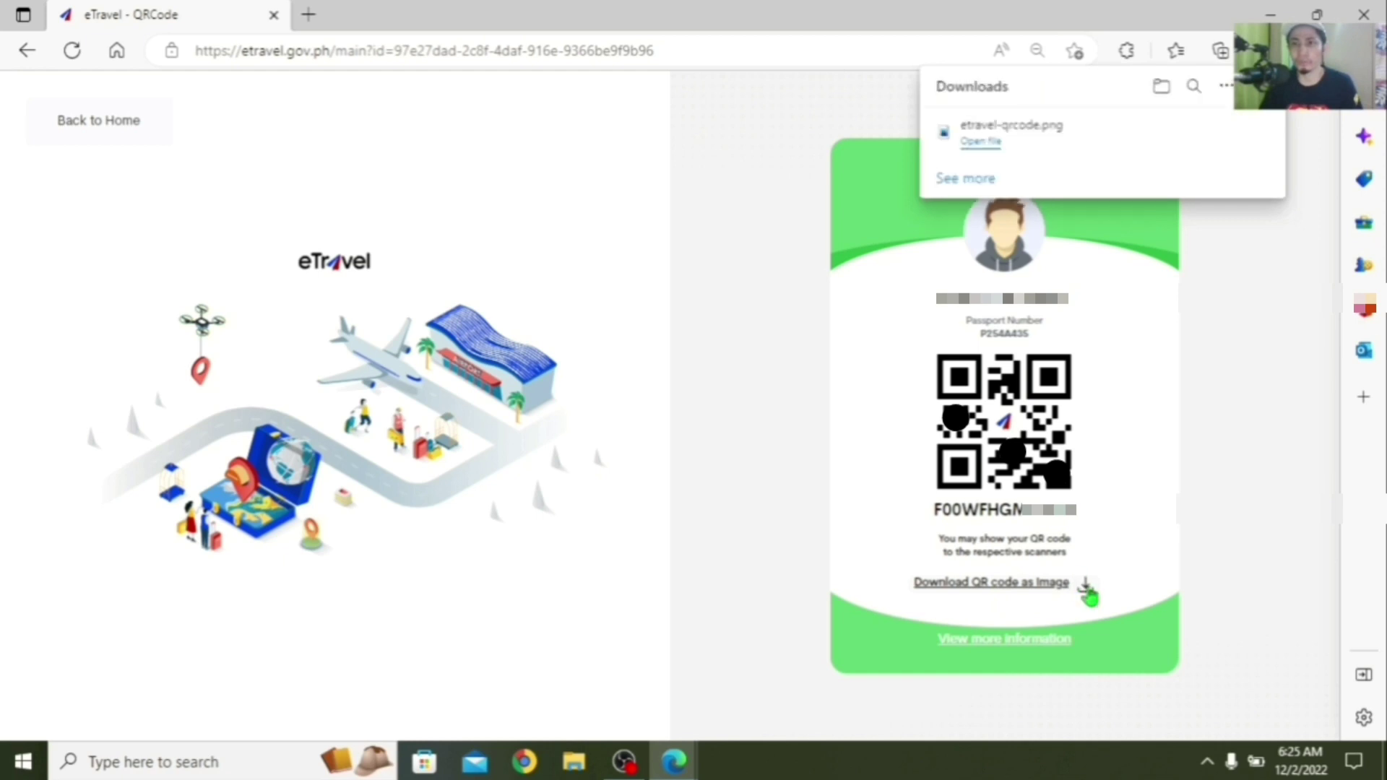
left_click(981, 142)
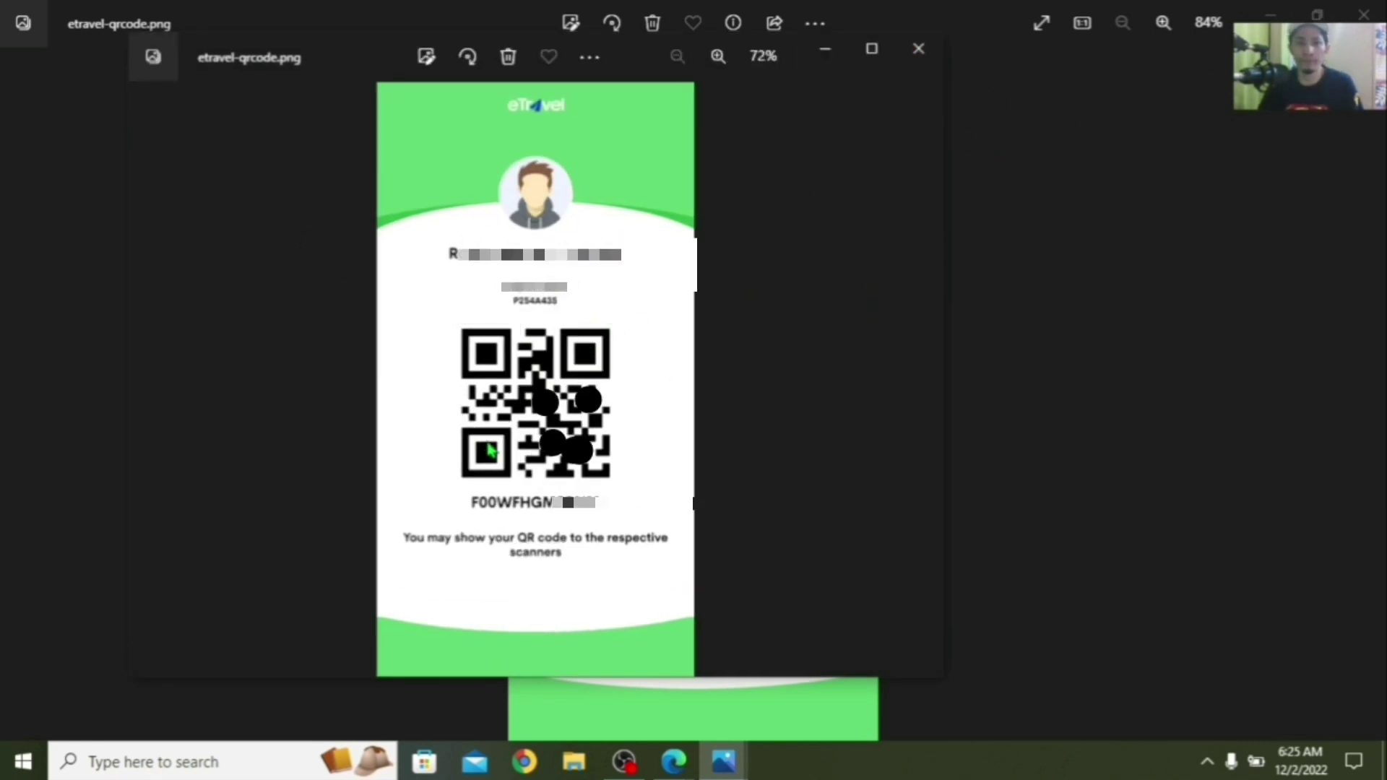
left_click(919, 52)
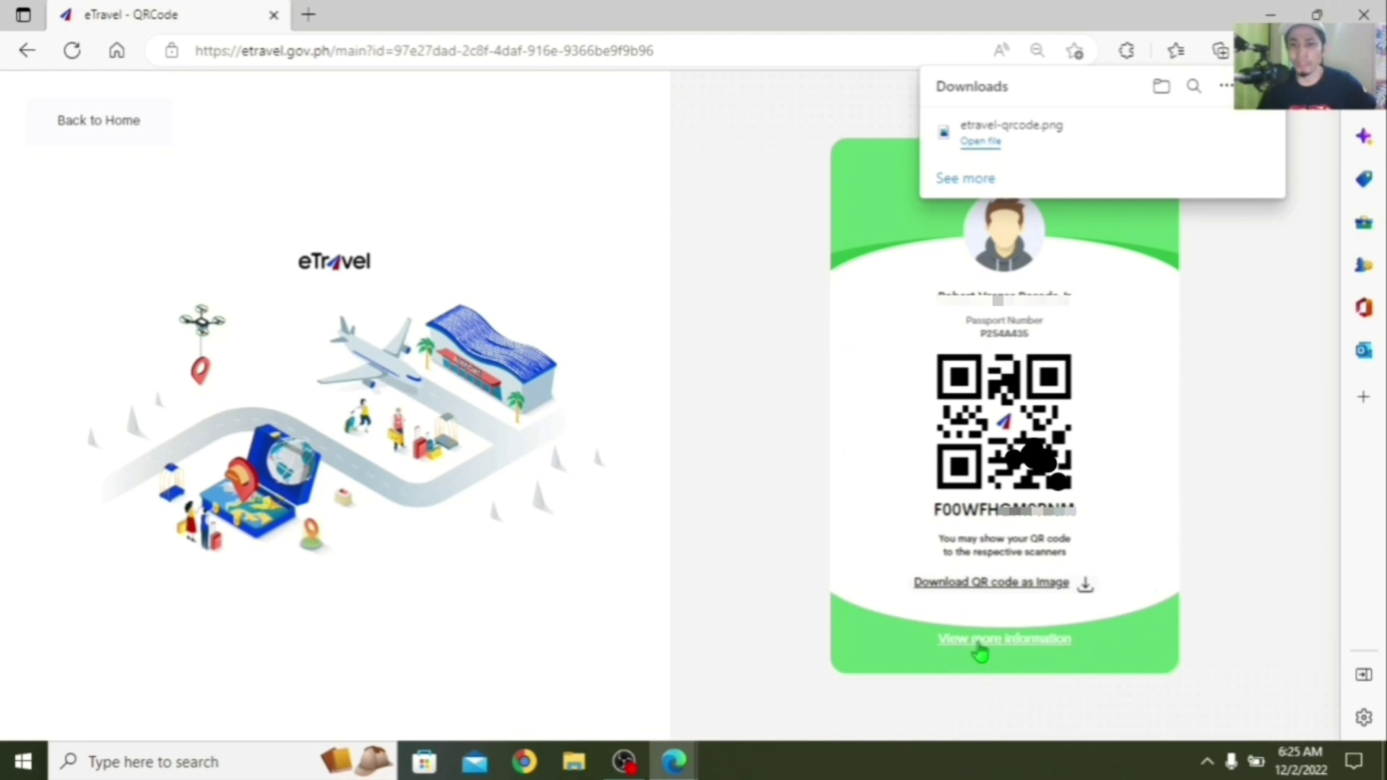
Review the Basic Information overview under the QR card, then close it
left_click(1001, 643)
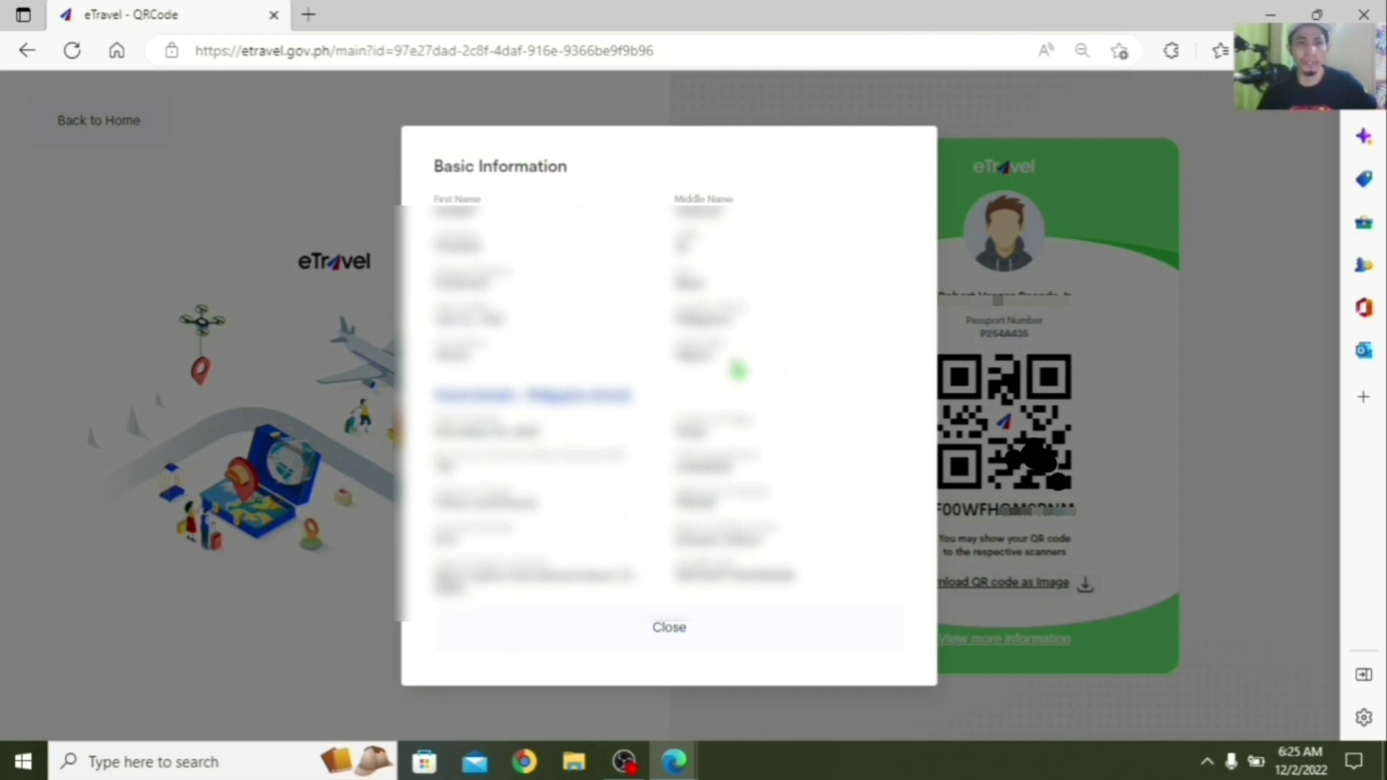
left_click(675, 632)
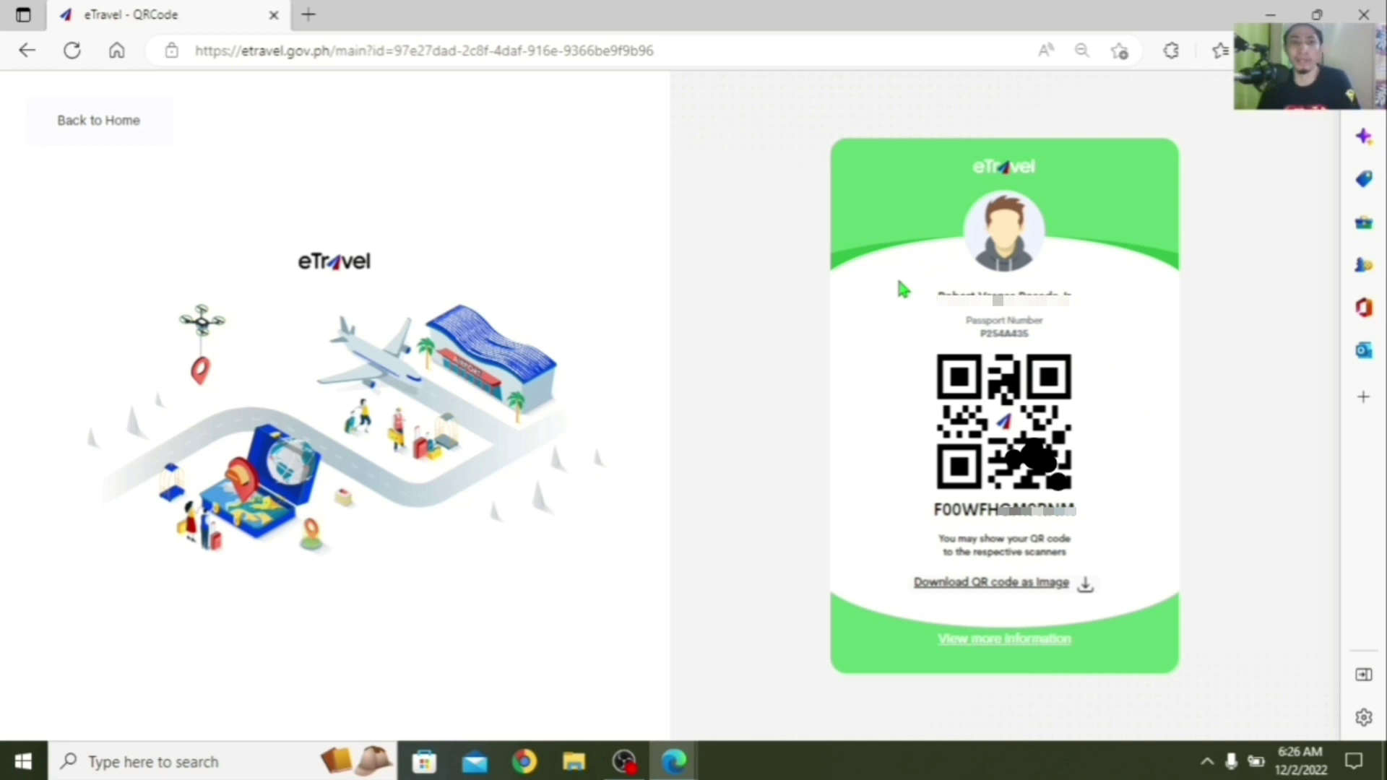
mouse_move(525, 338)
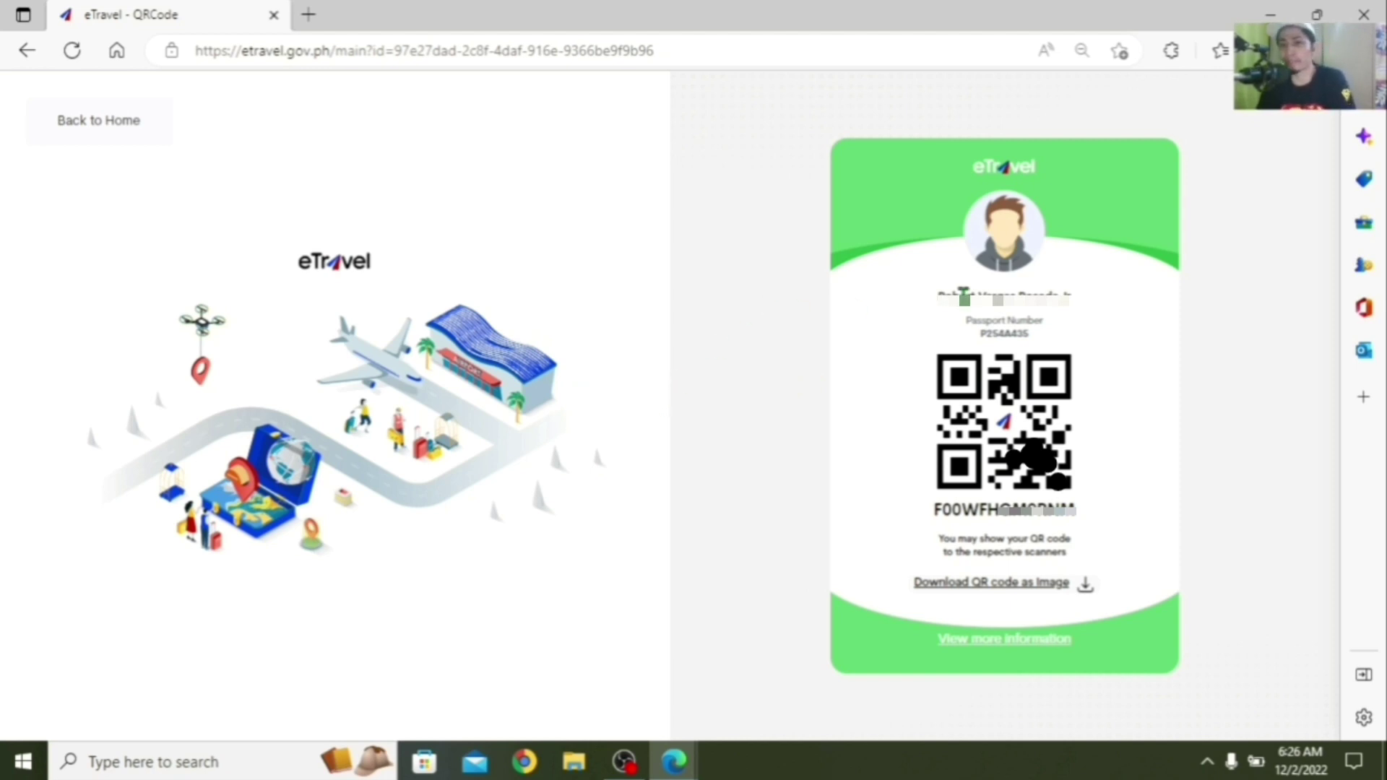
mouse_move(463, 368)
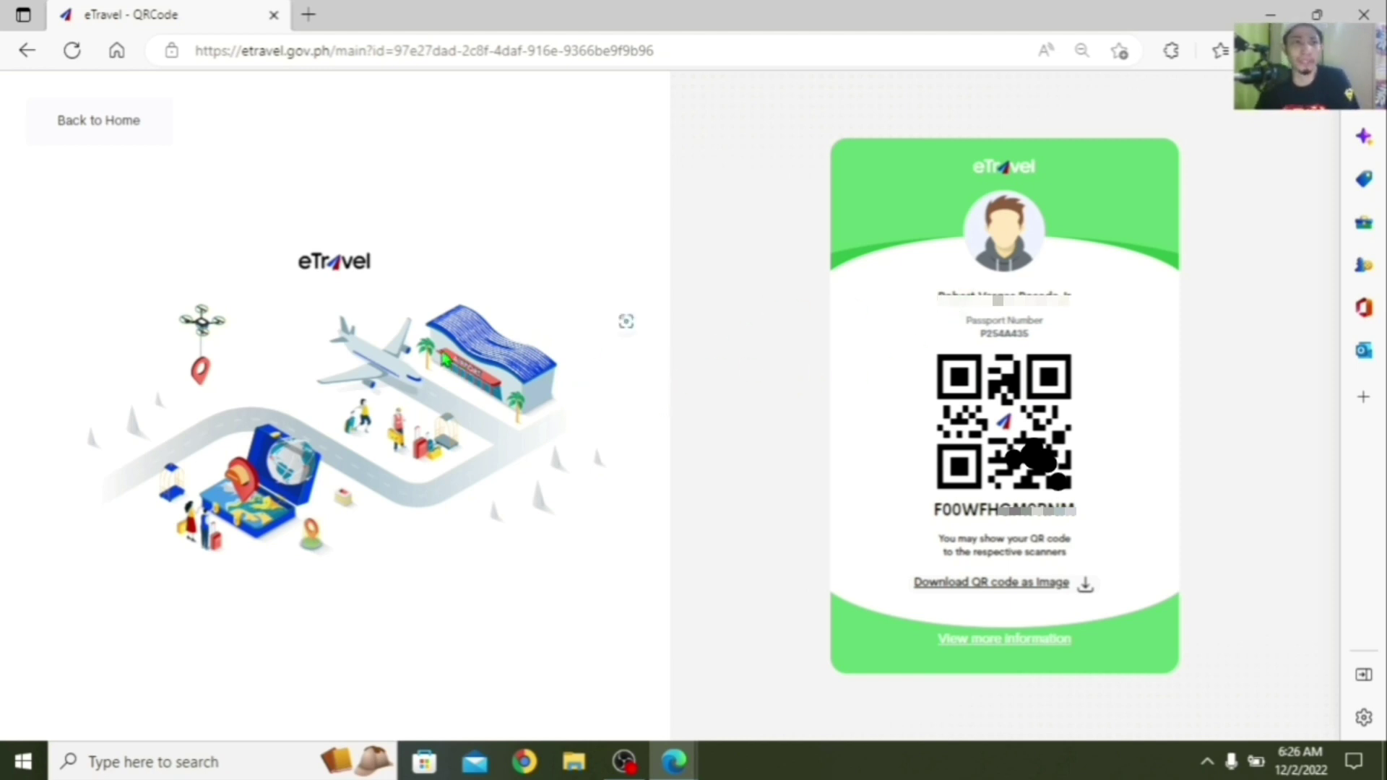
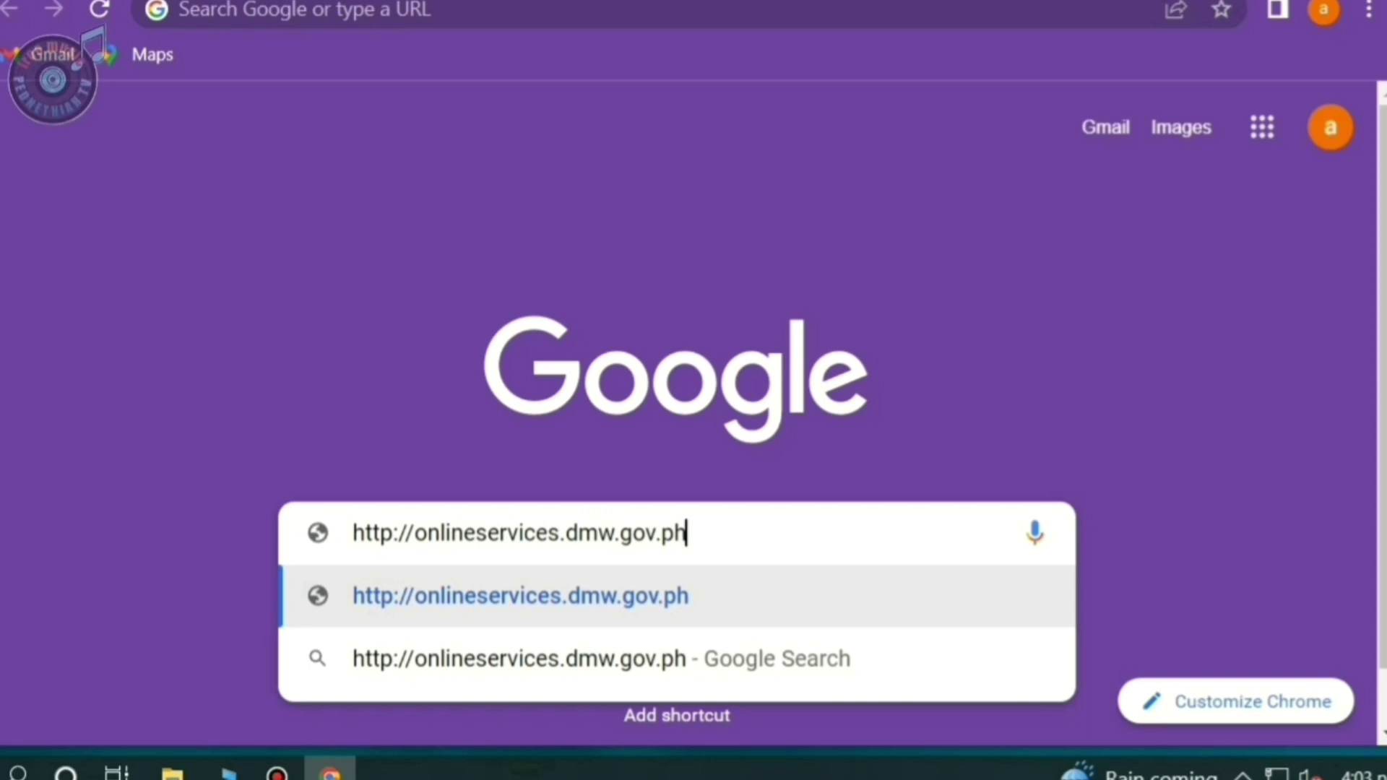
Load the DMW portal and open the e-Registration Create Account page with its Terms of Use
key("Return")
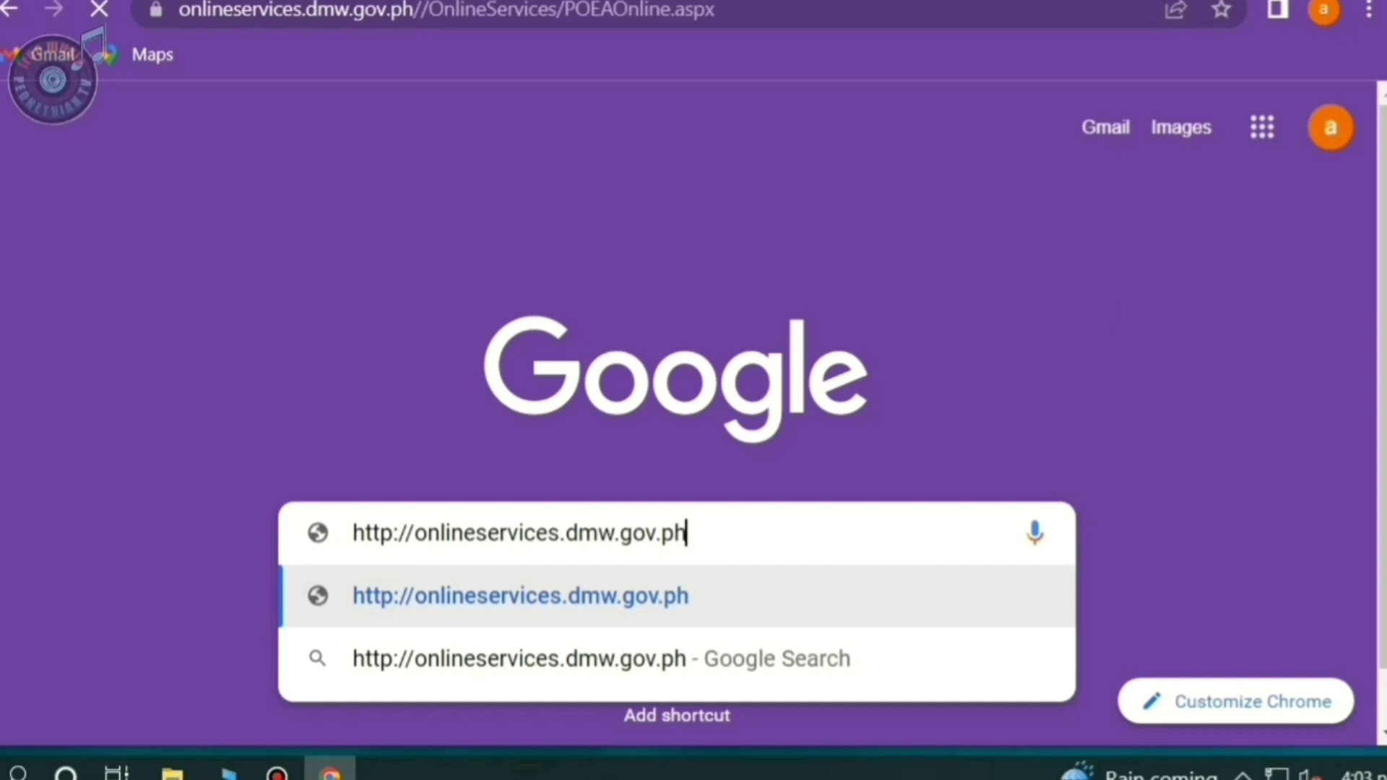
scroll(677, 412, "down", 5)
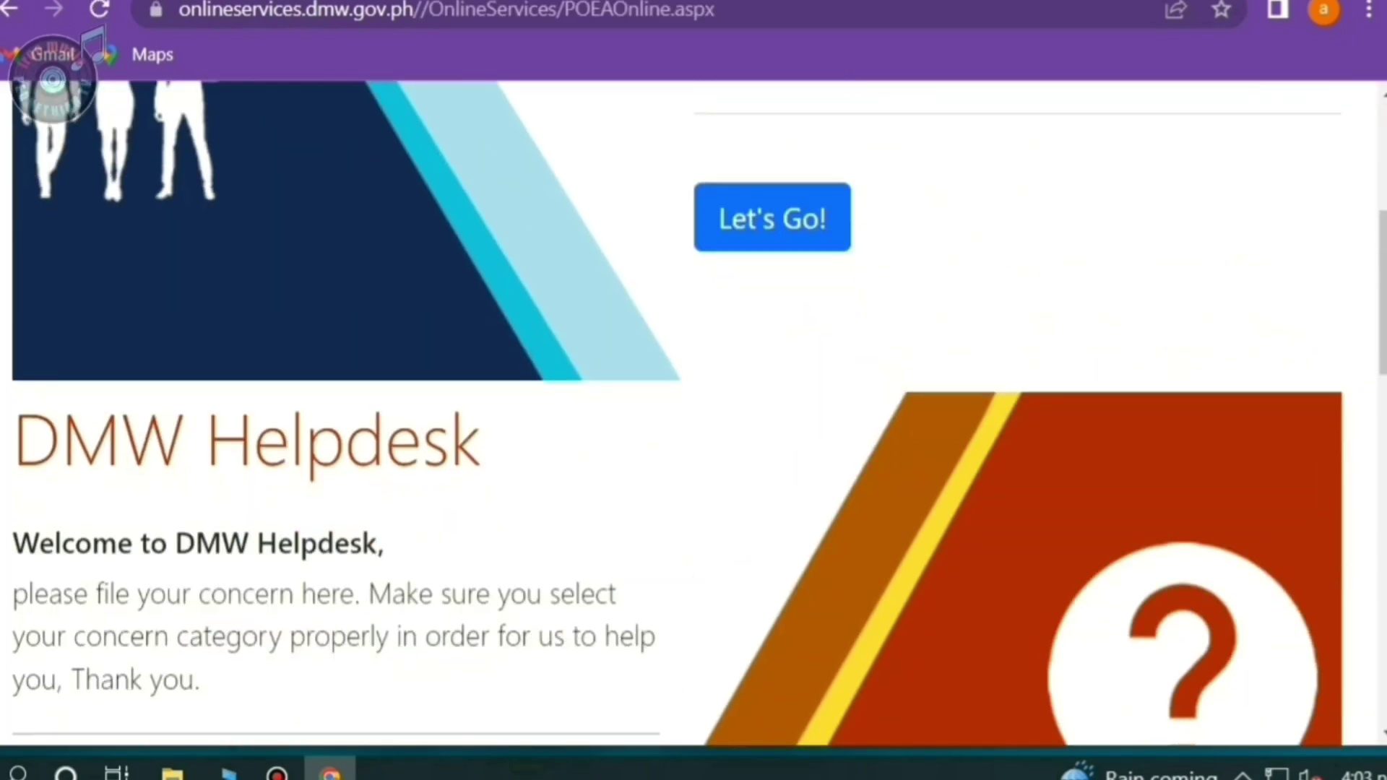
scroll(677, 412, "up", 5)
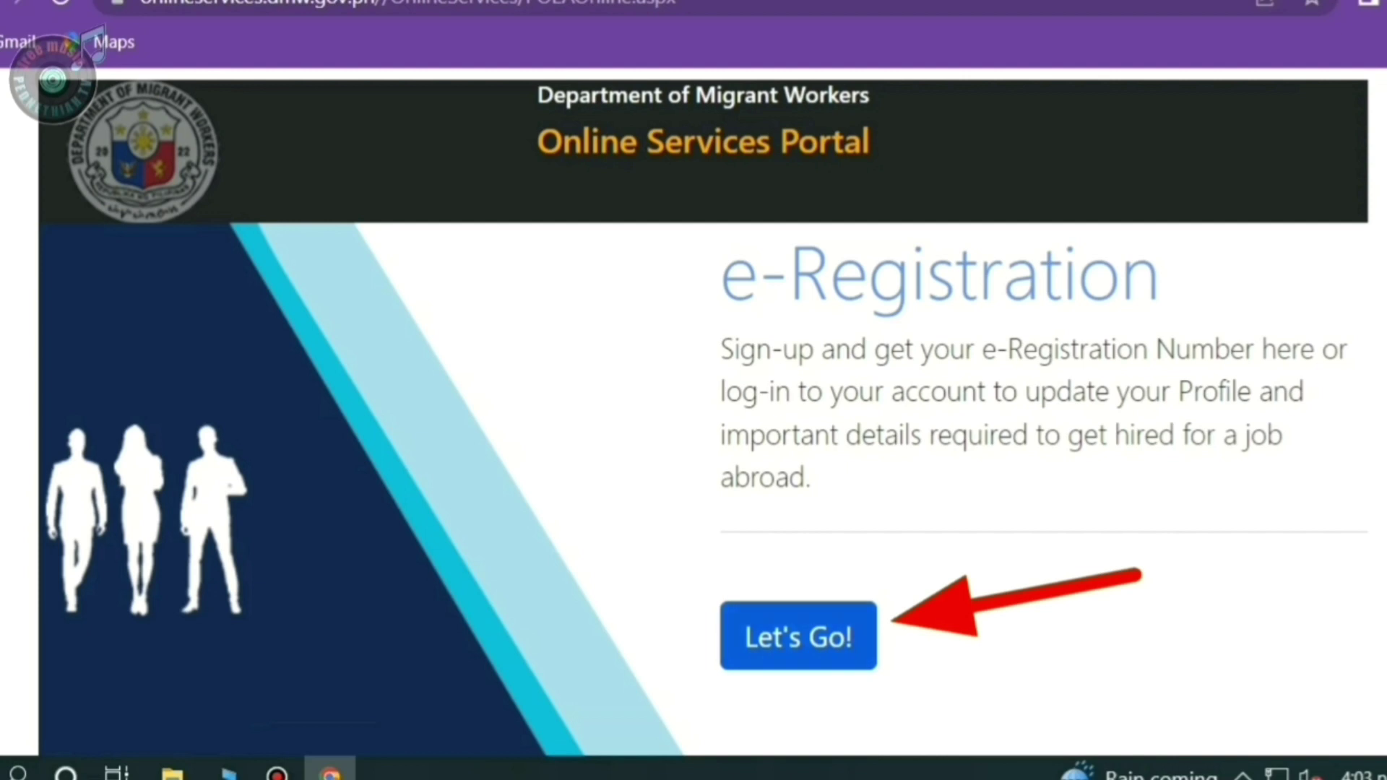
scroll(703, 412, "down", 2)
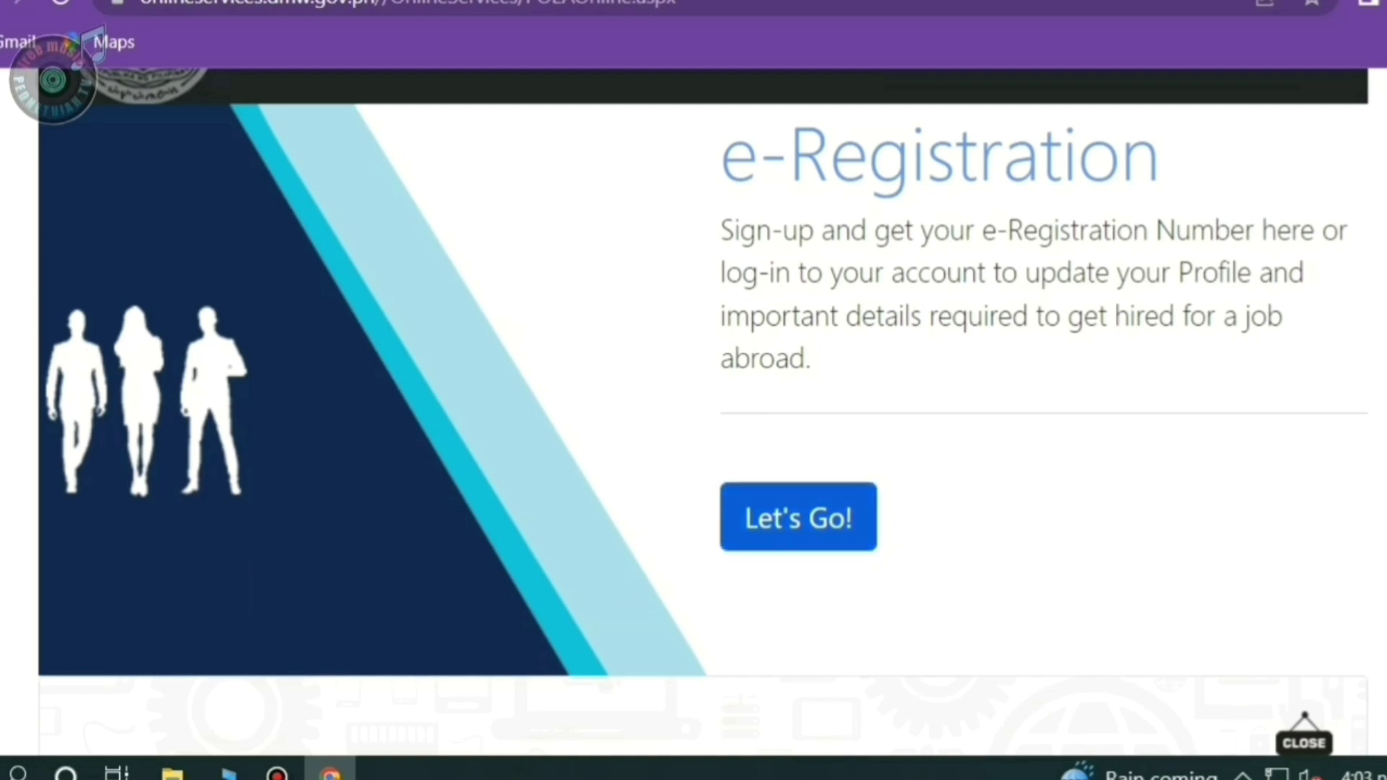
scroll(693, 412, "down", 5)
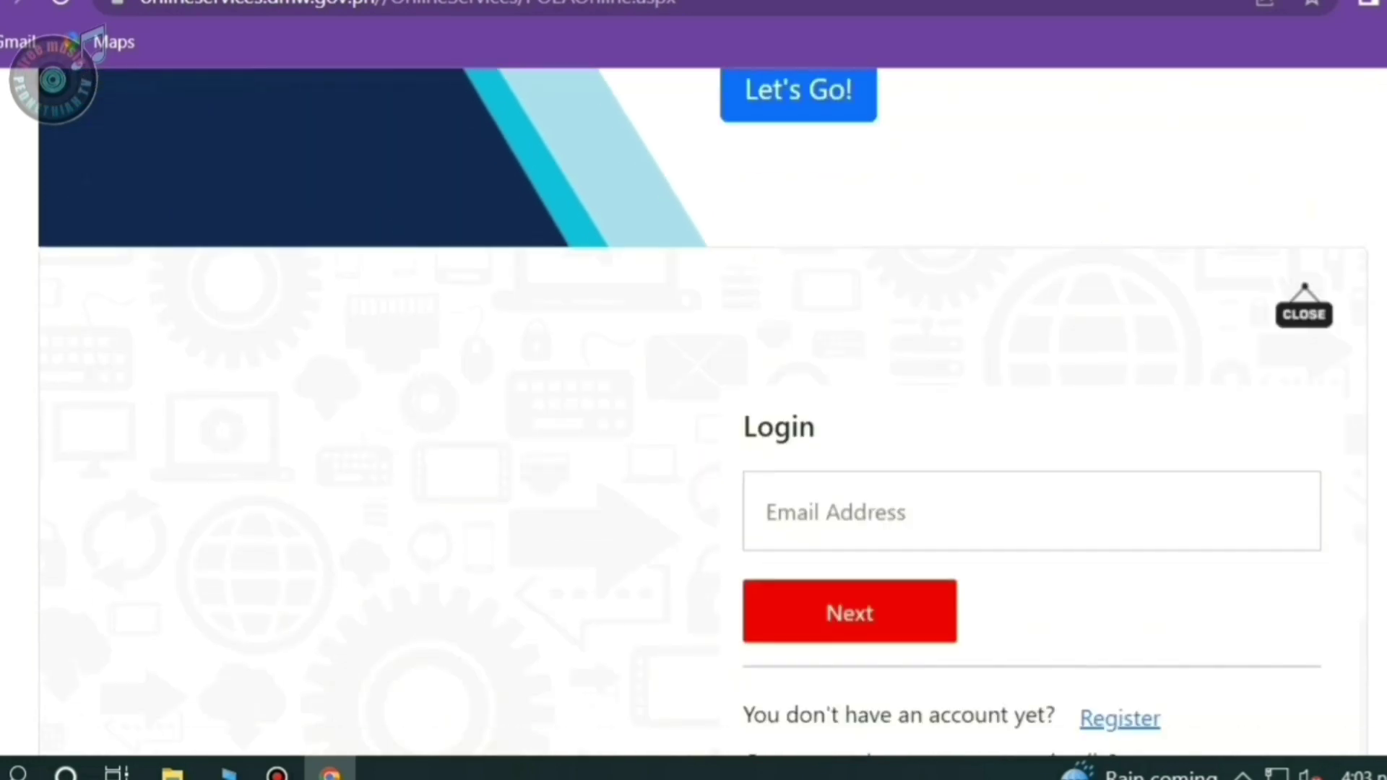
scroll(693, 412, "down", 2)
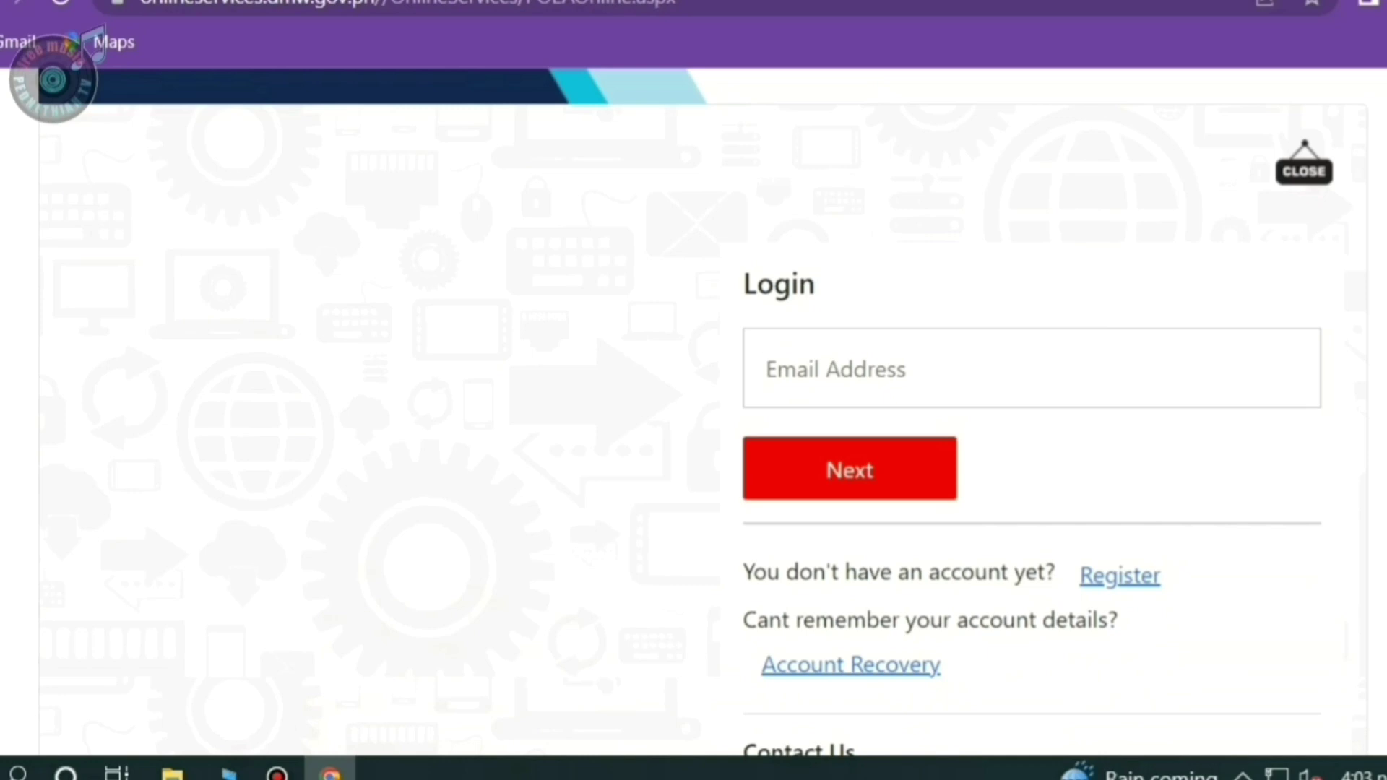
type("orde")
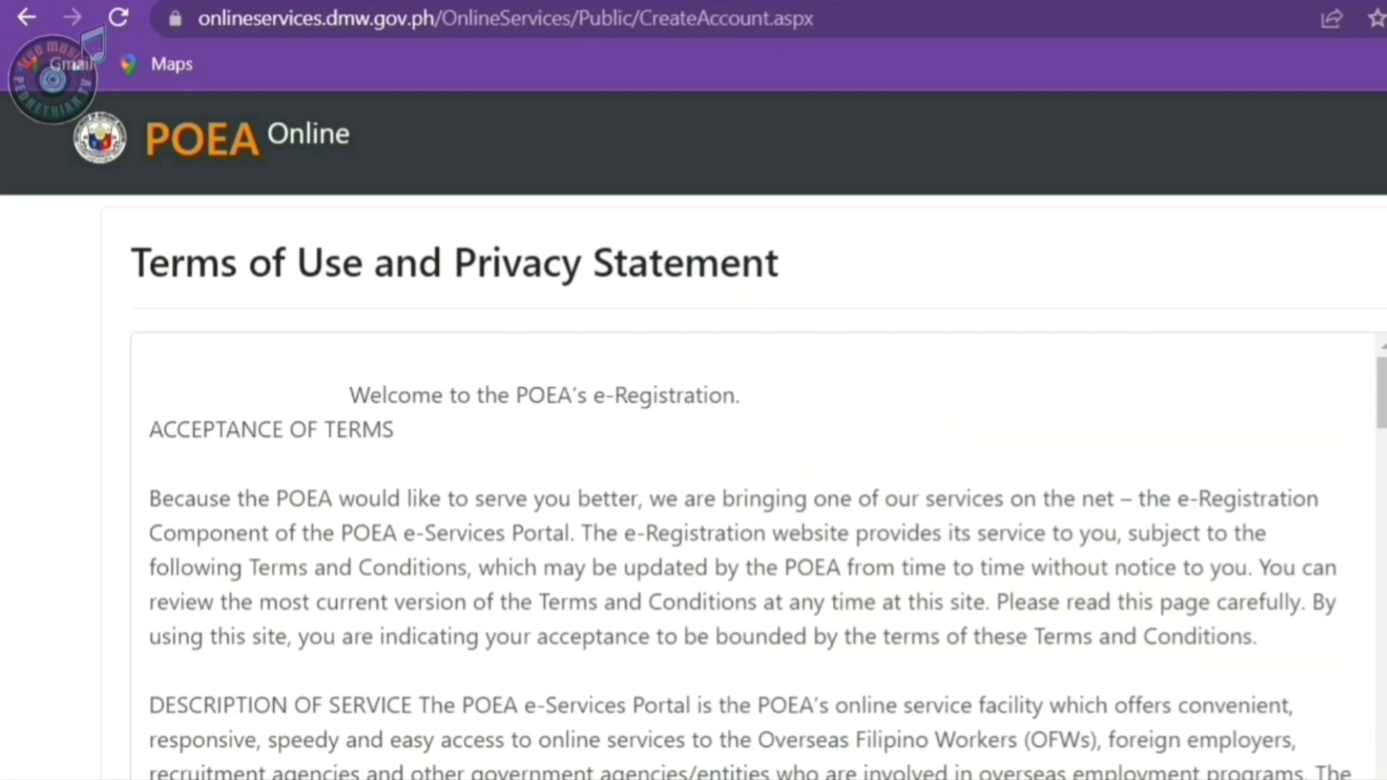
scroll(752, 557, "down", 15)
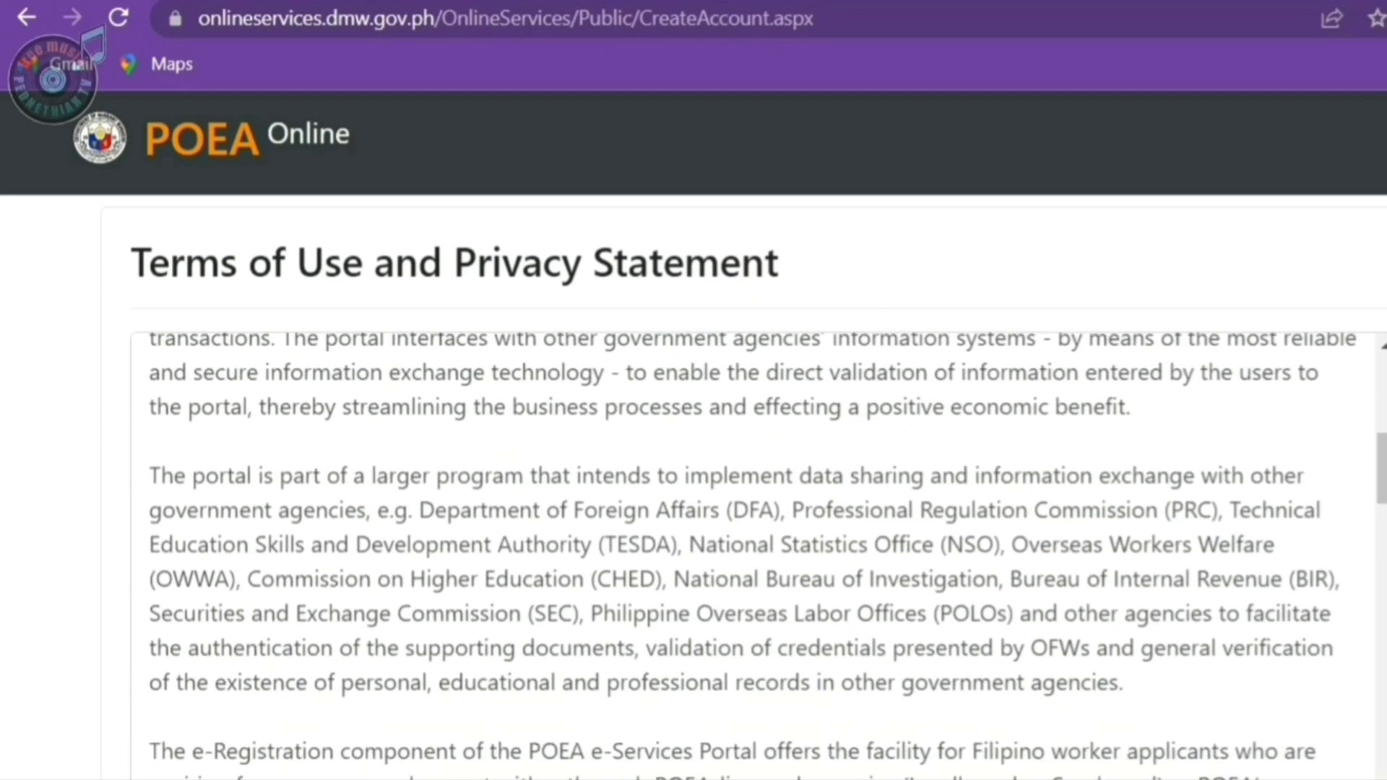
Enter the applicant's first, middle and last names as shown on the passport
scroll(751, 556, "down", 15)
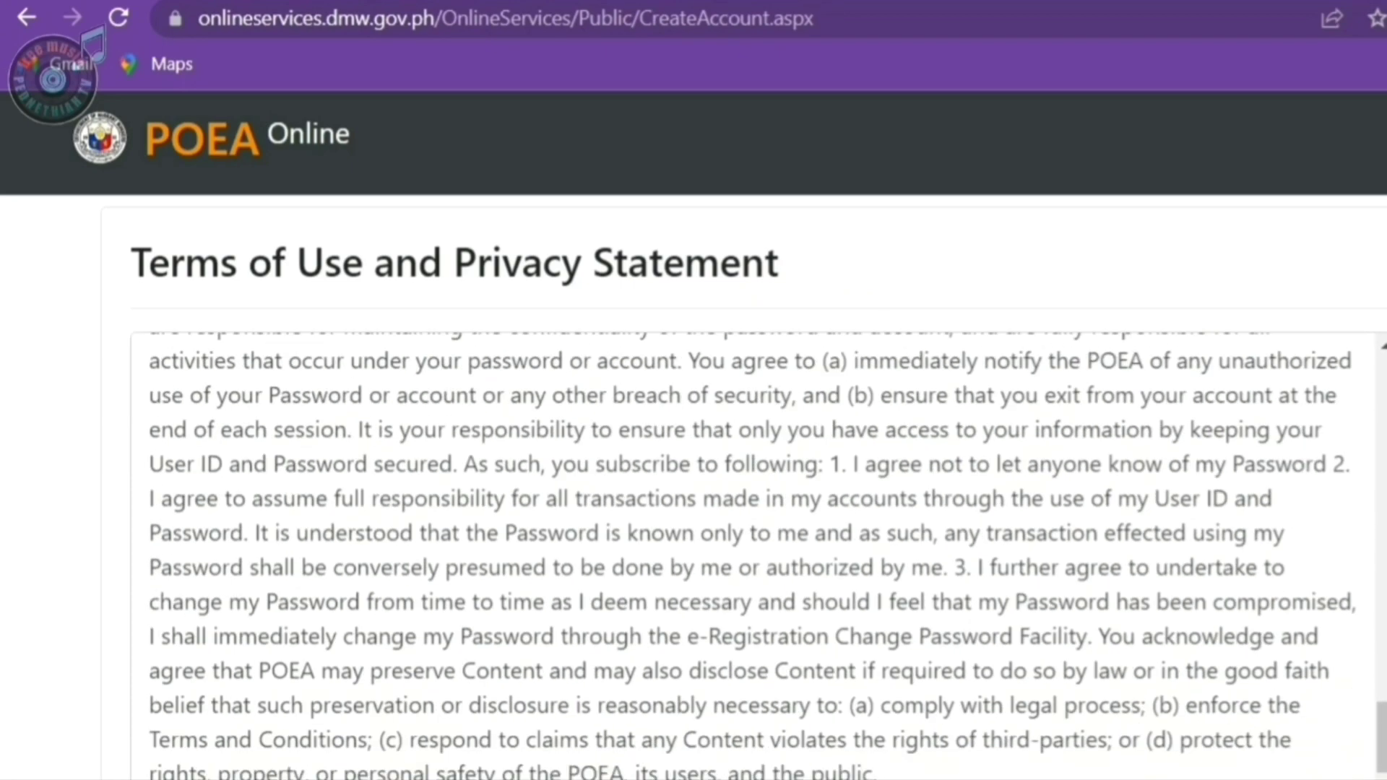
scroll(751, 556, "down", 3)
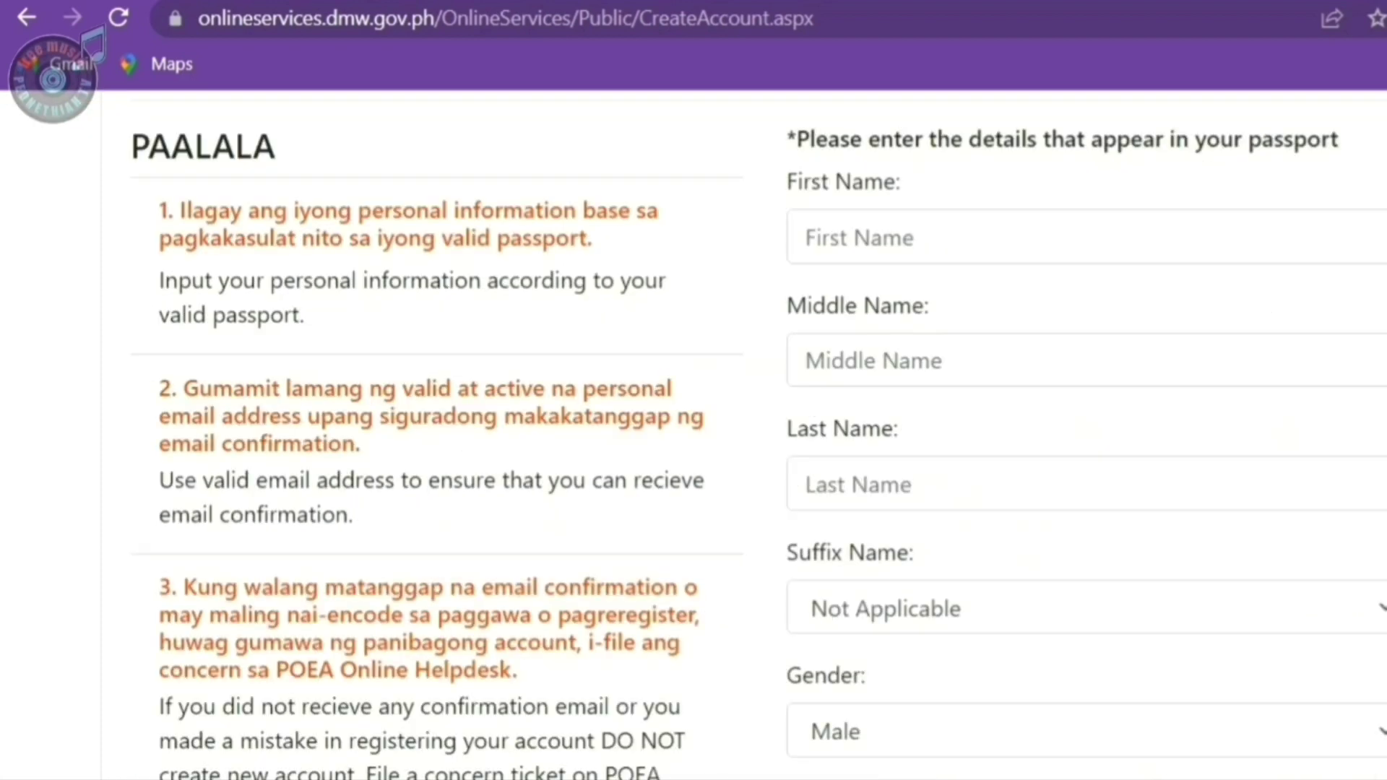
left_click(853, 238)
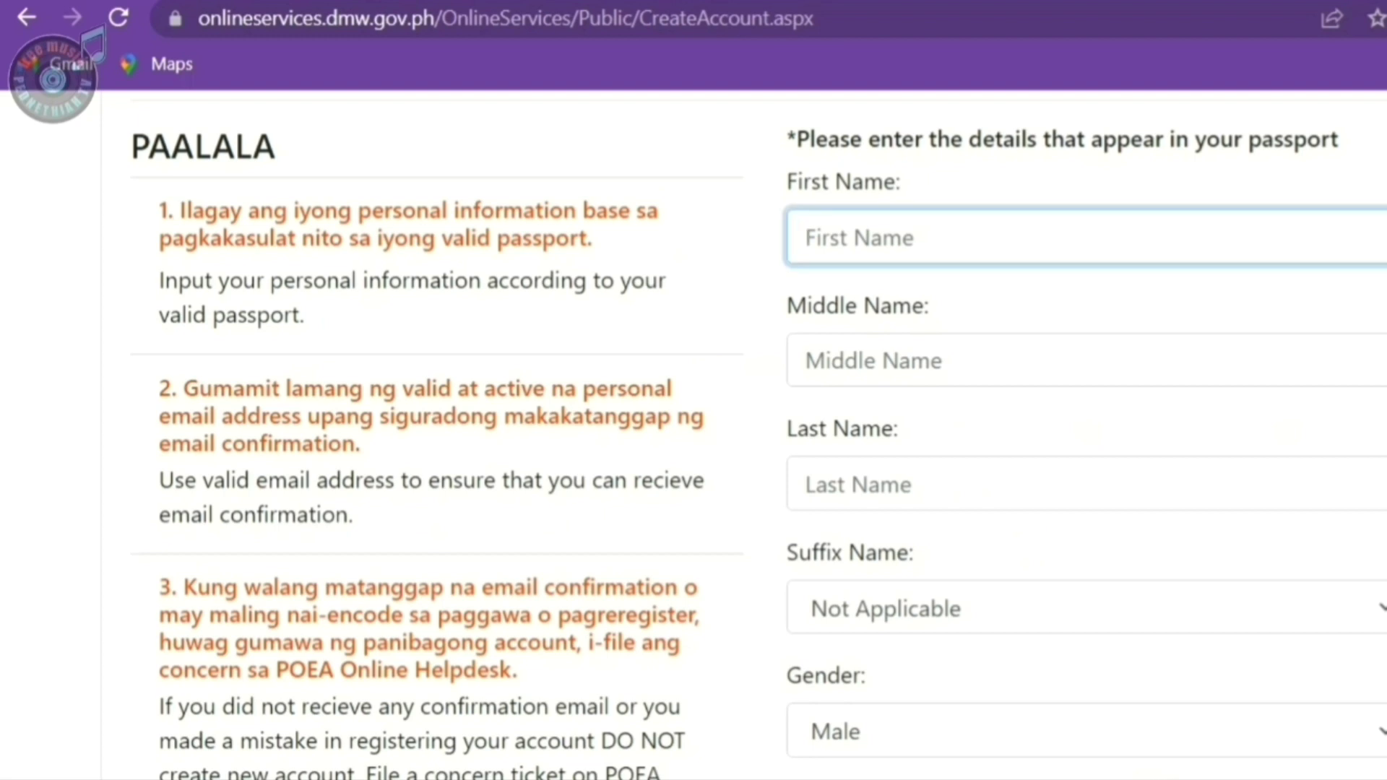
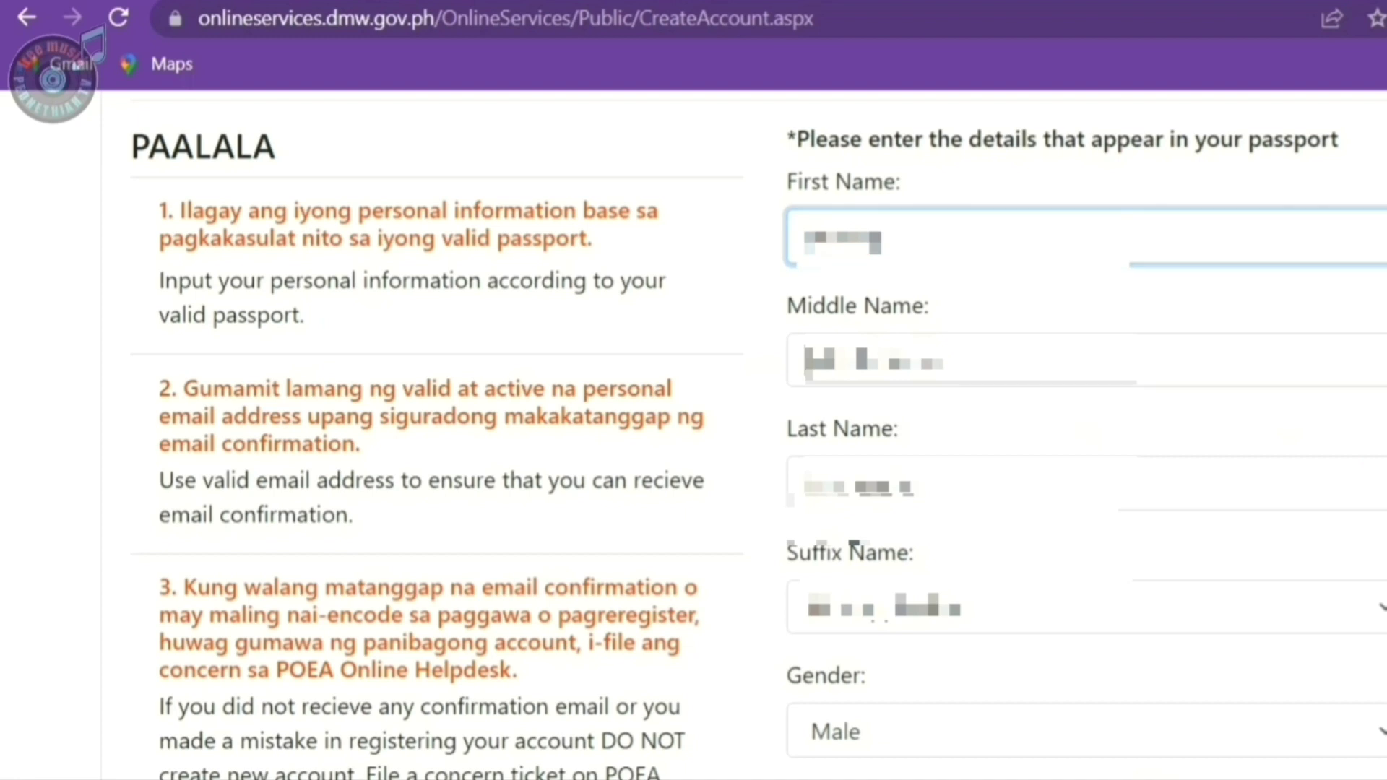
key("Tab")
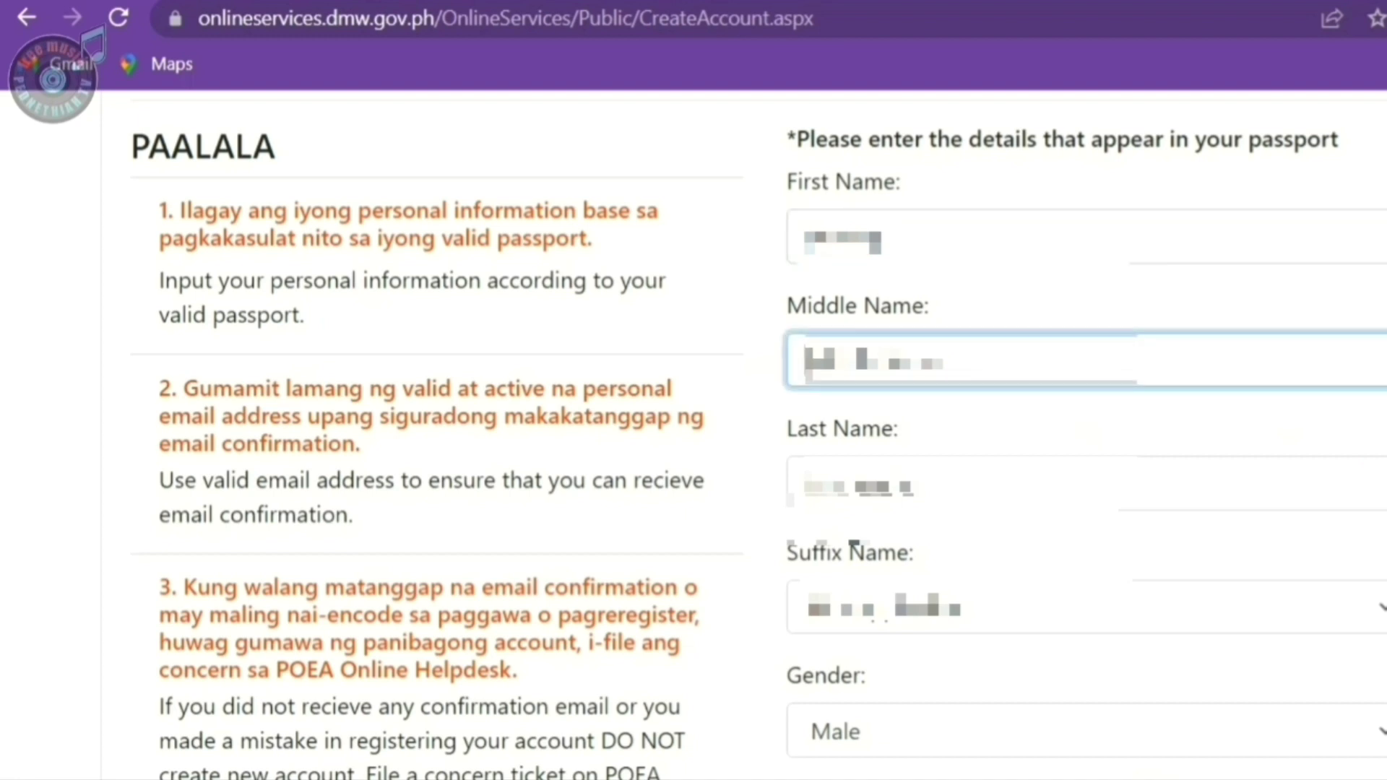
key("shift+Tab")
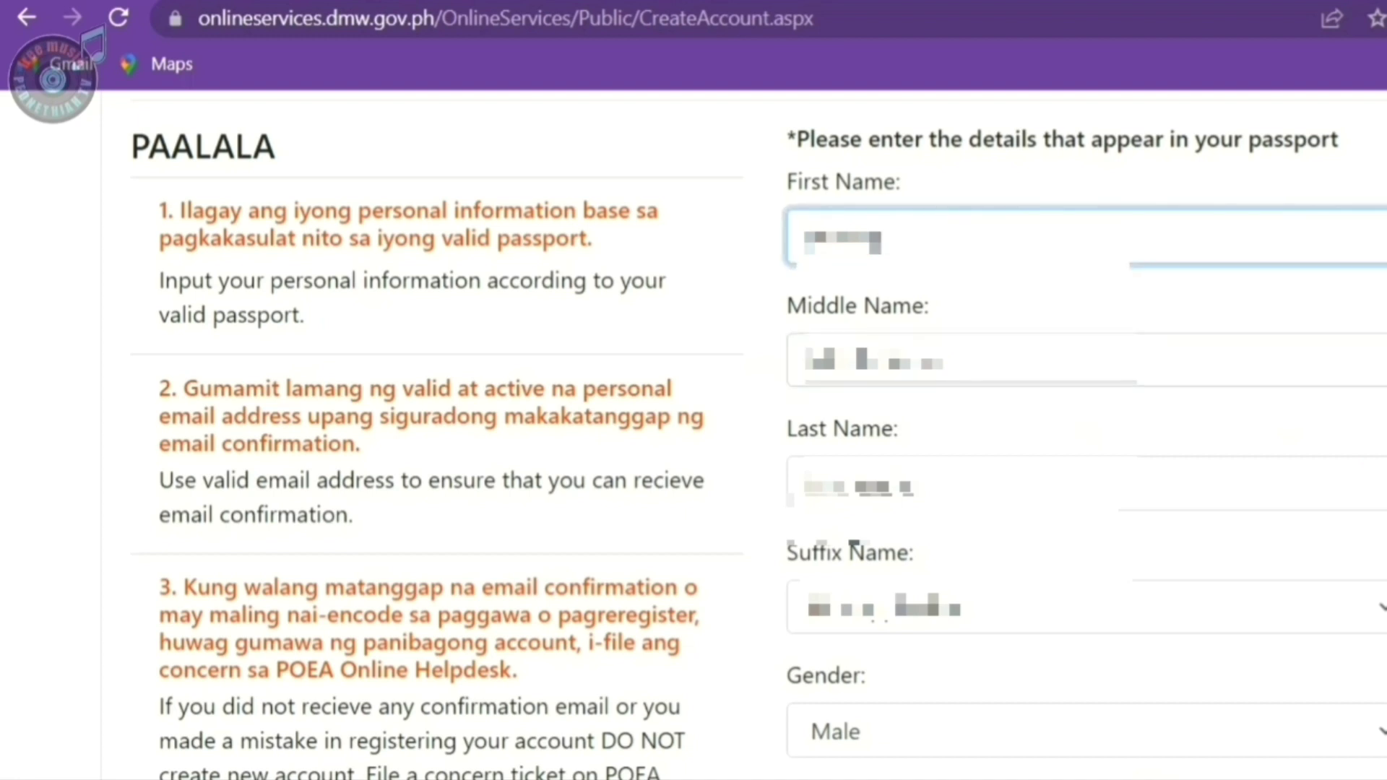
key("Tab")
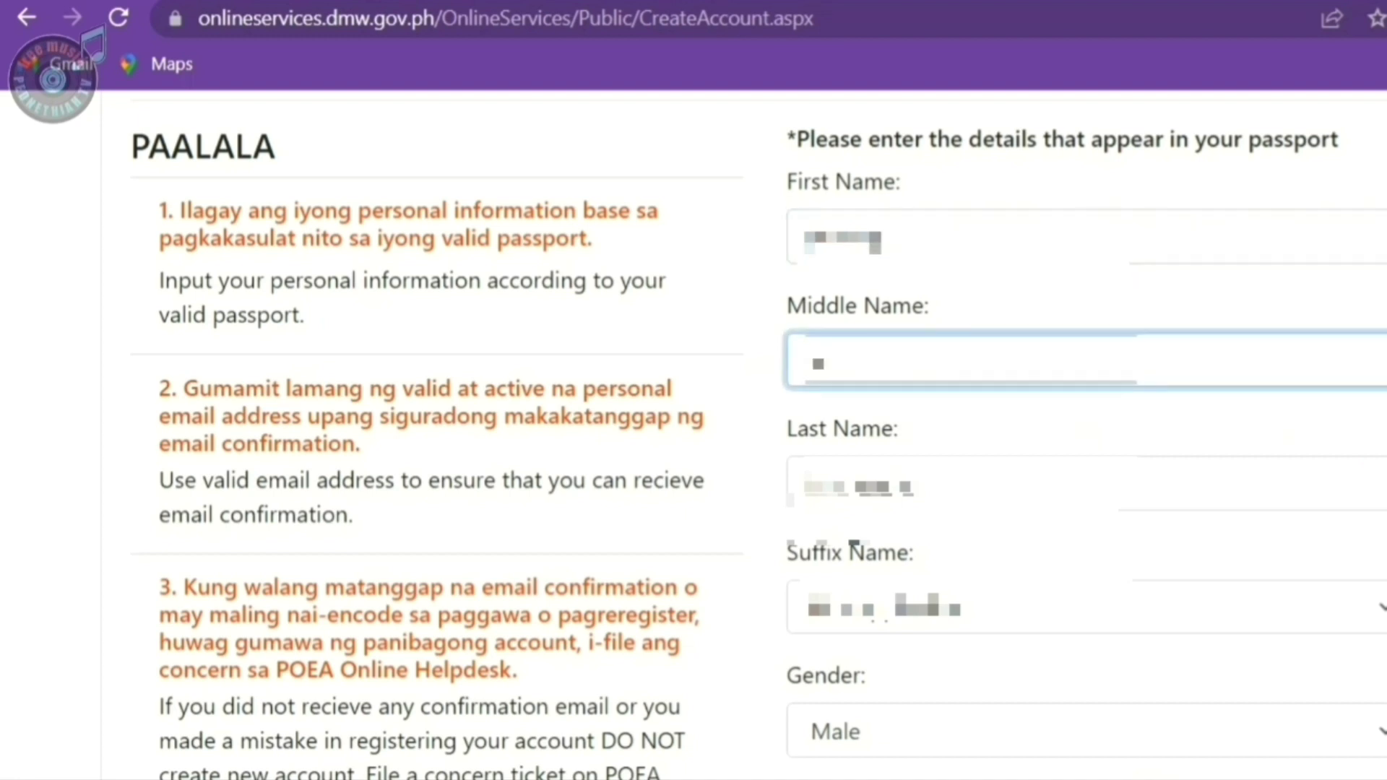
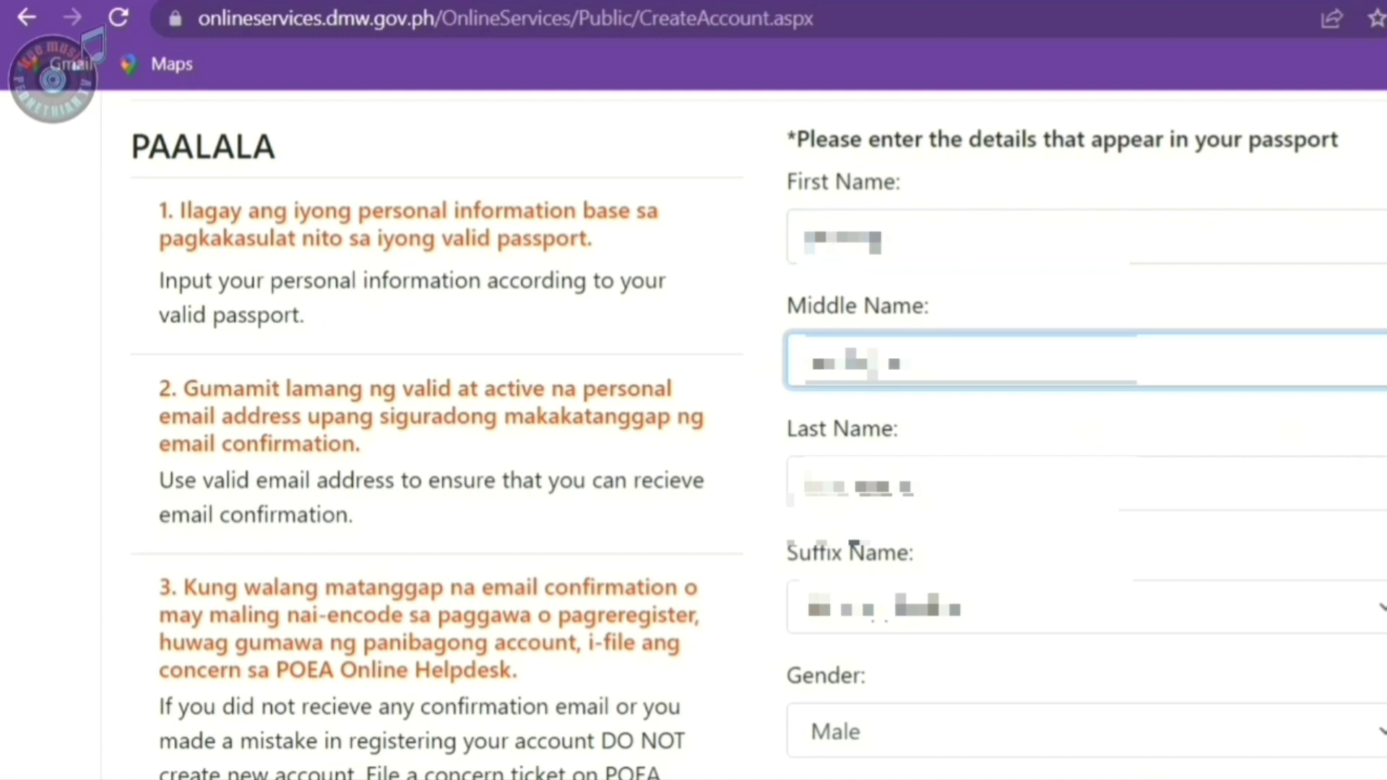
key("Tab")
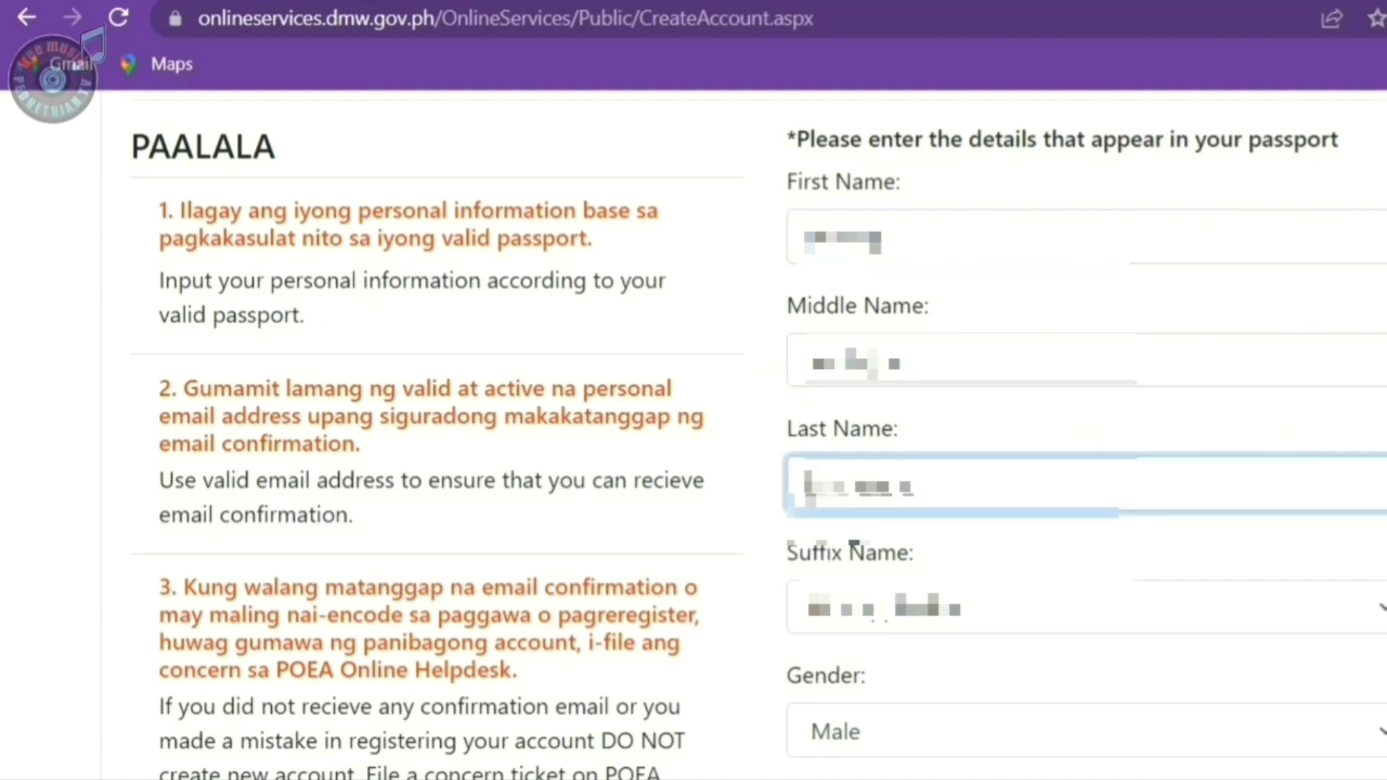
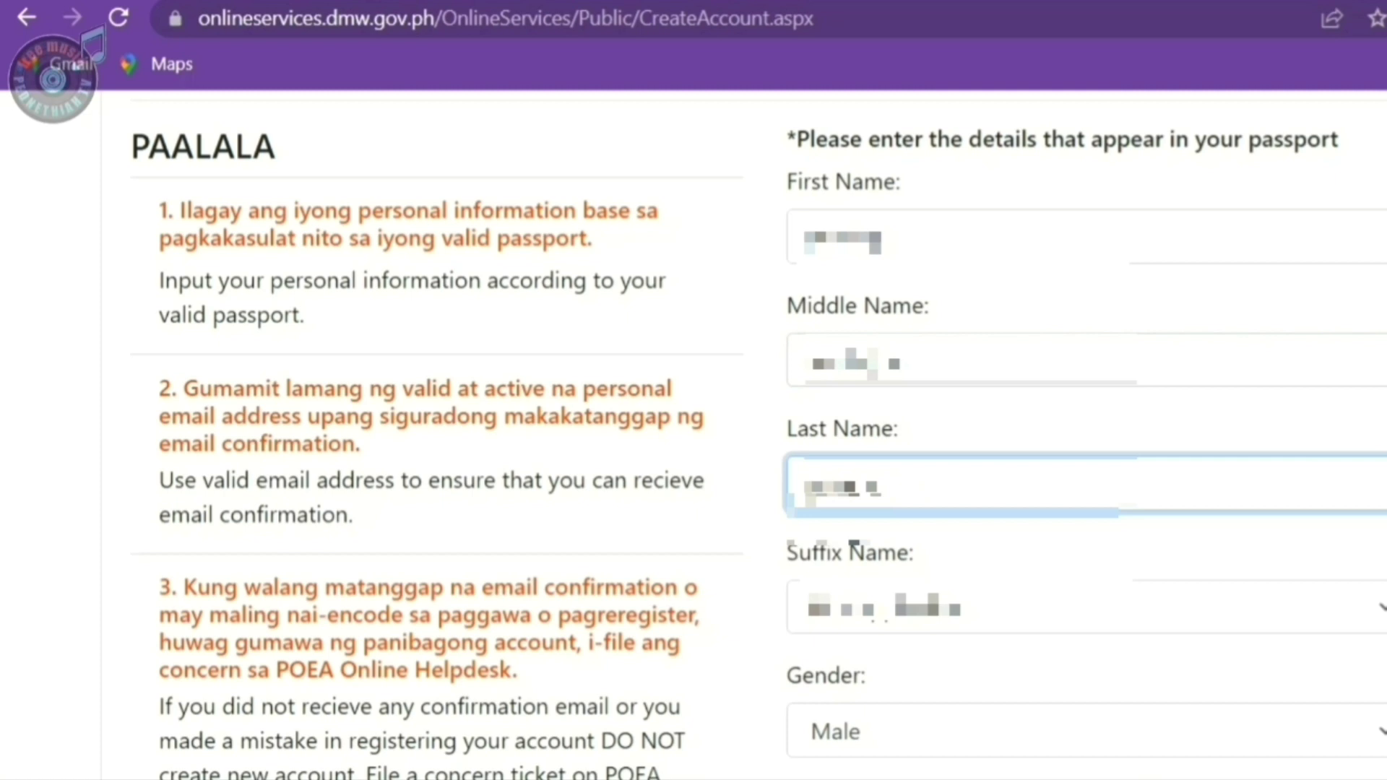
key("shift+Tab")
key("shift+Tab")
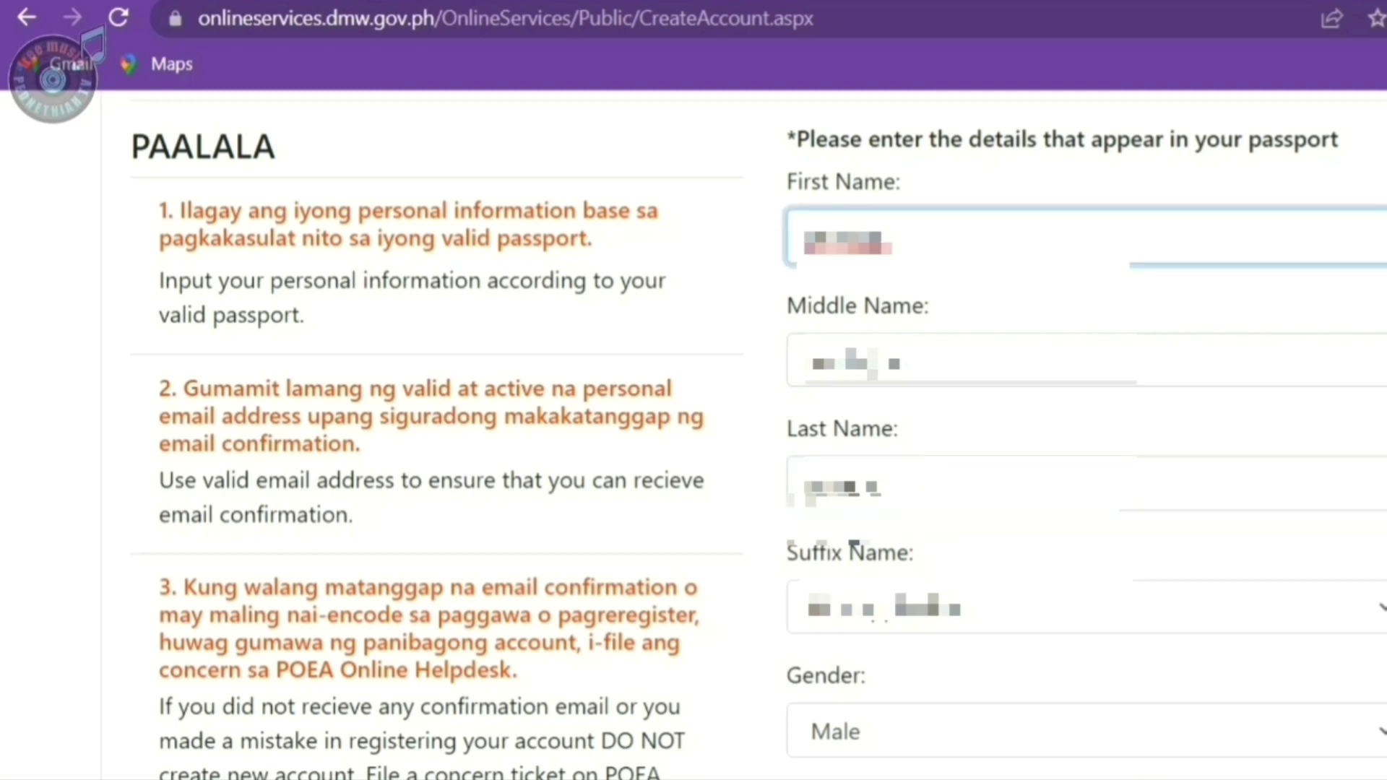
key("BackSpace")
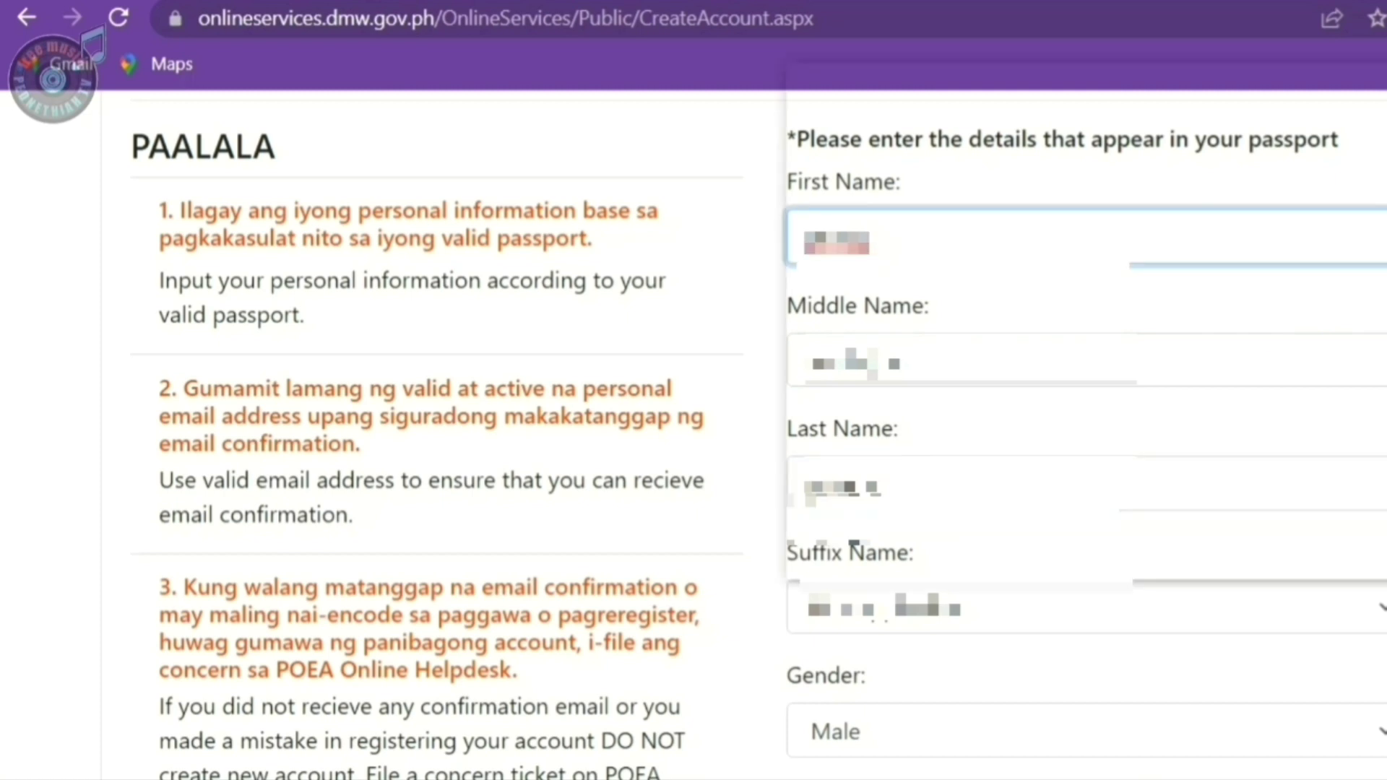
Choose Jr. as the name suffix and enter the applicant's e-mail address
left_click(860, 608)
left_click(822, 178)
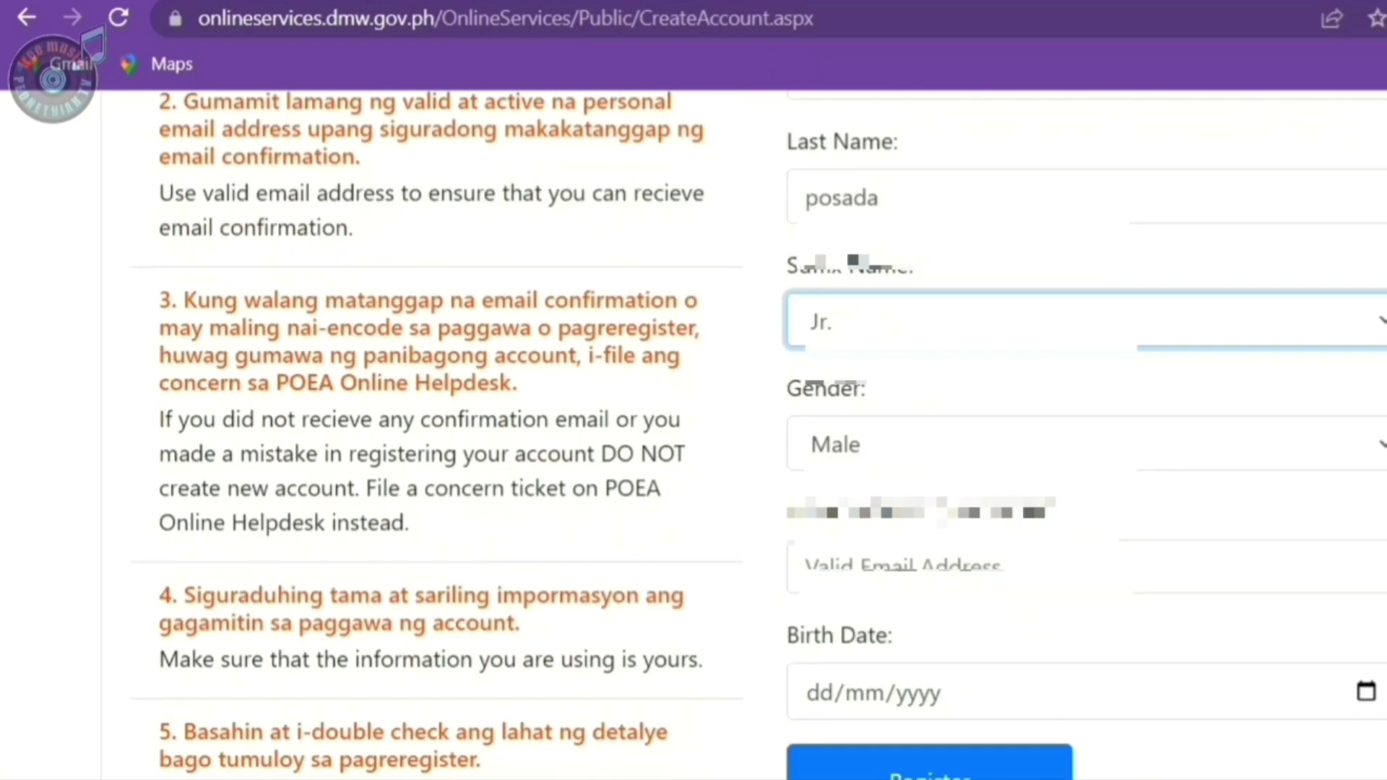
scroll(722, 434, "down", 2)
left_click(903, 423)
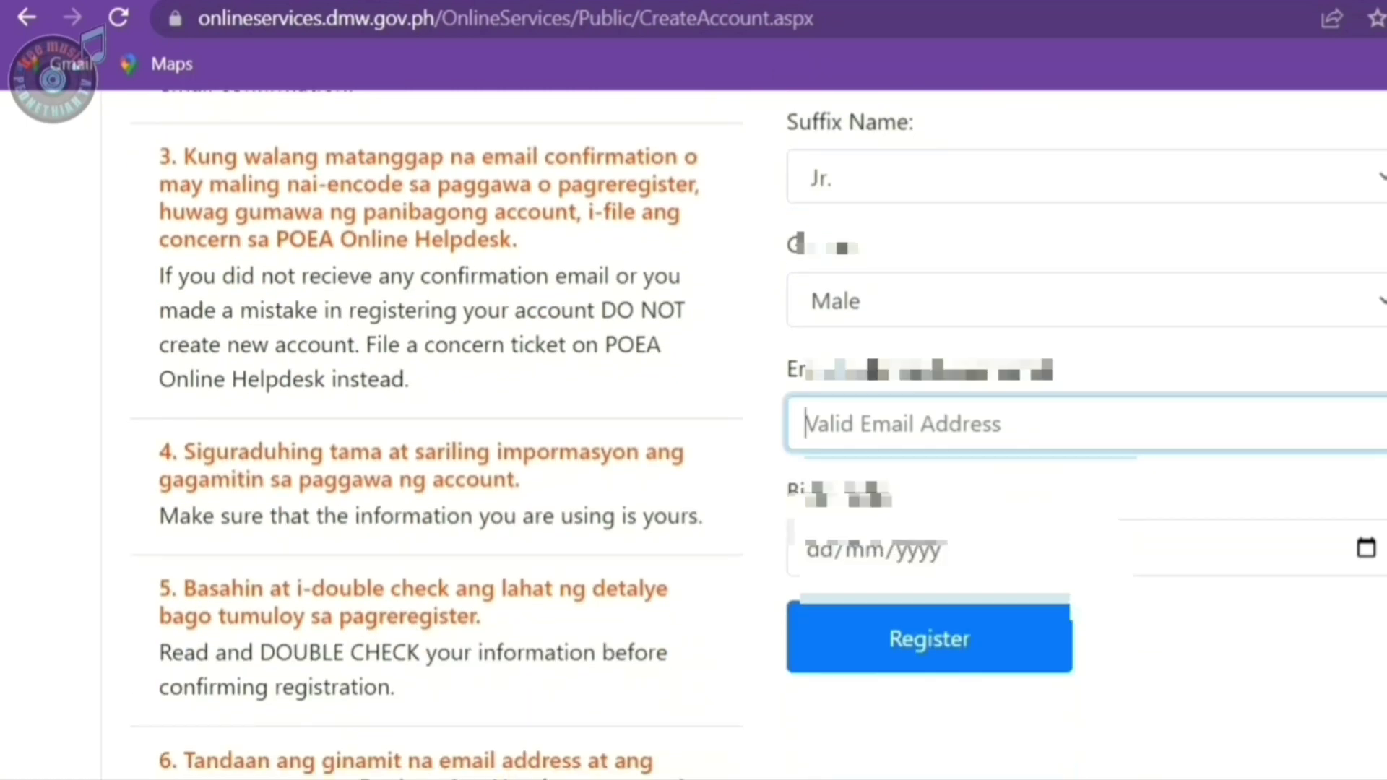
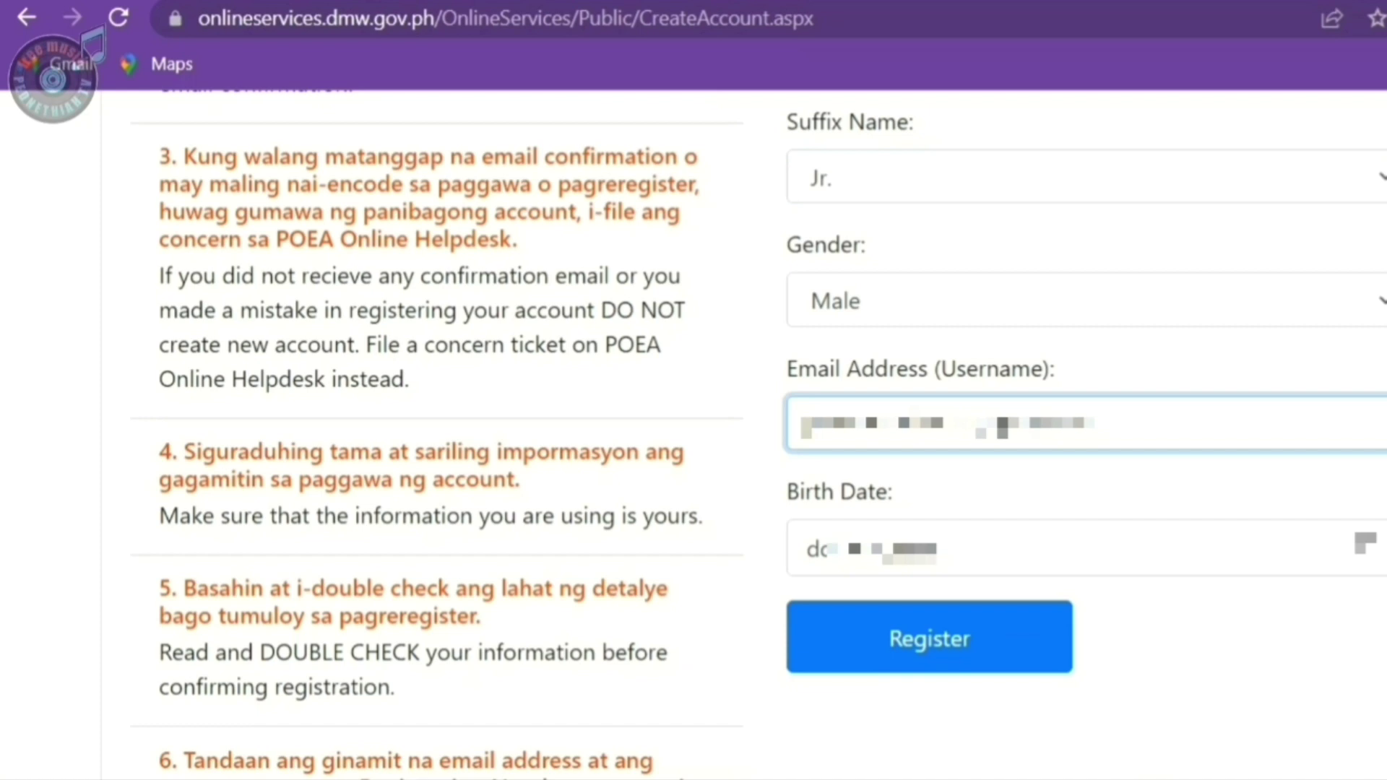
Set the birth date, picking day 13 and typing the birth year
left_click(821, 549)
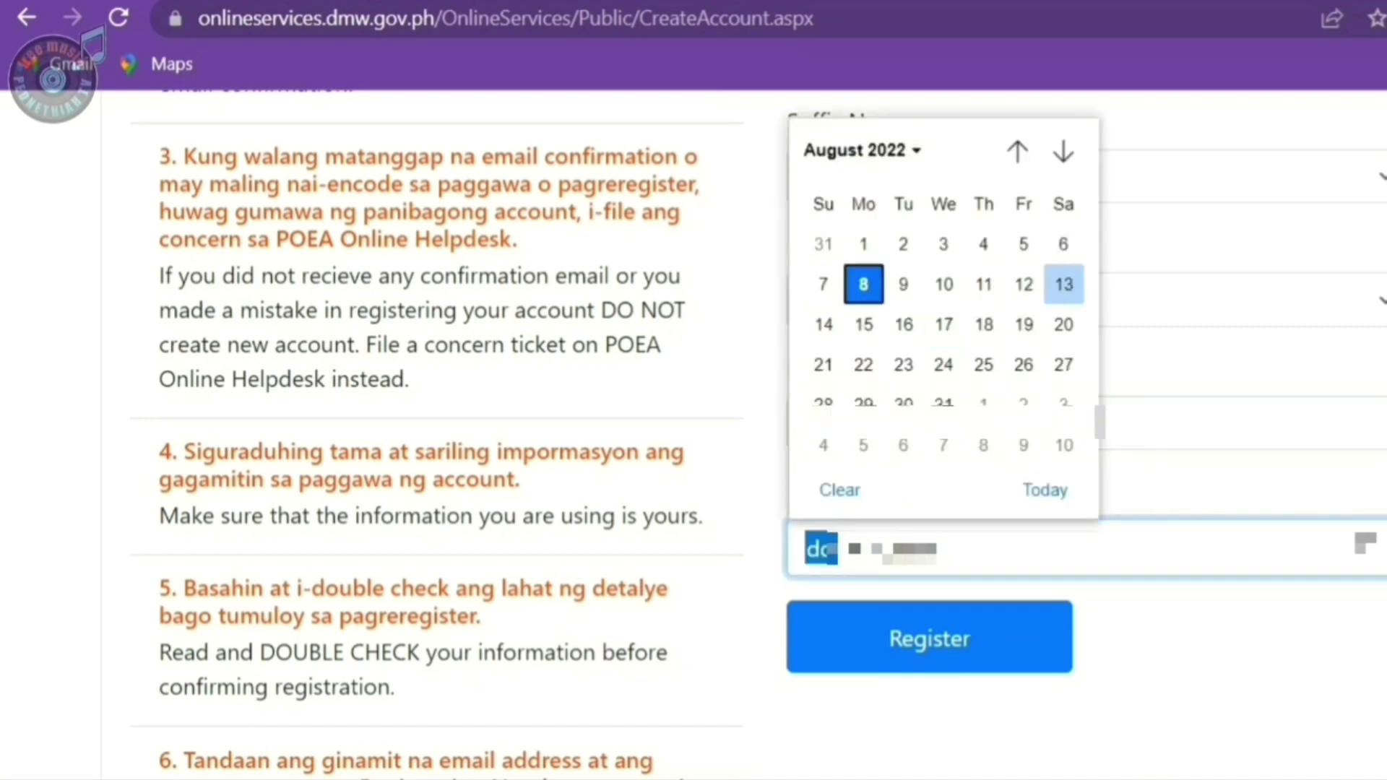
left_click(1063, 284)
left_click(855, 549)
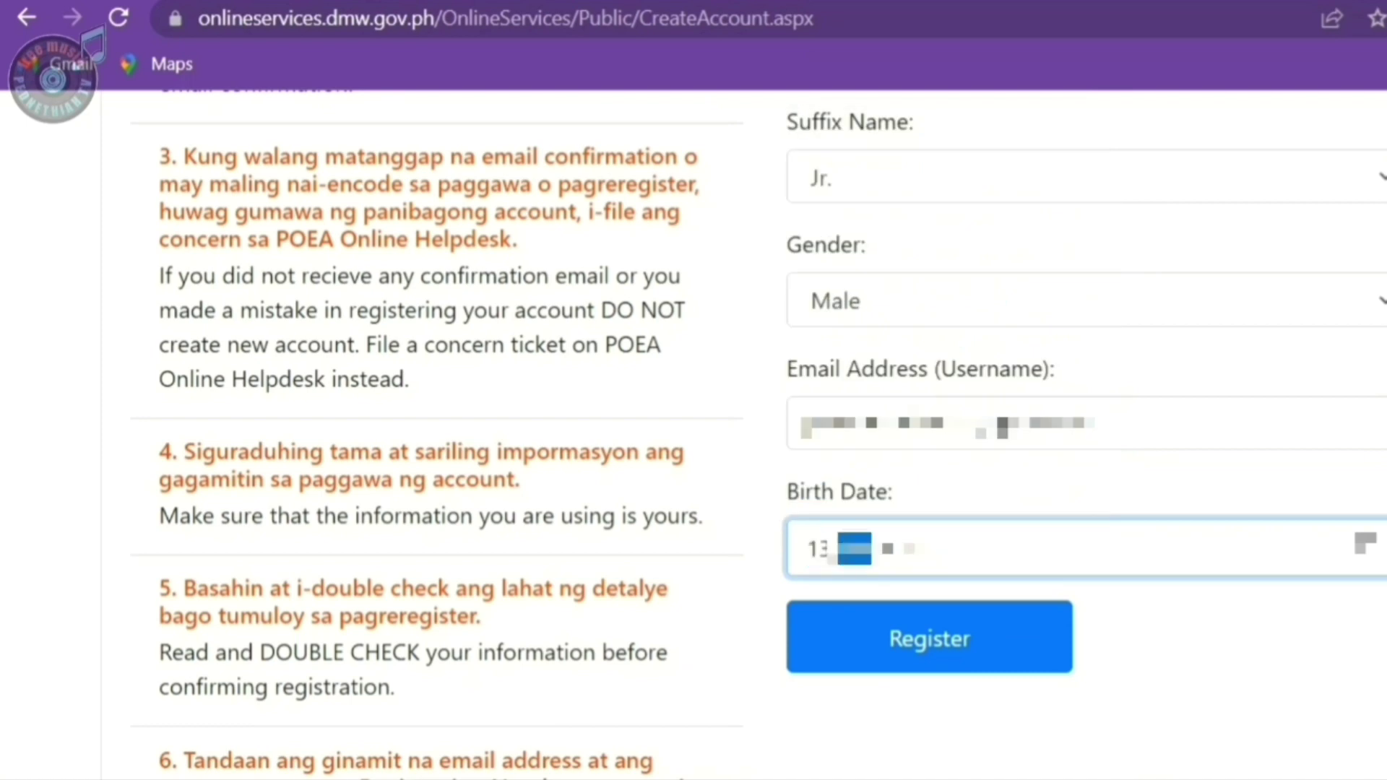
left_click(903, 549)
type("198")
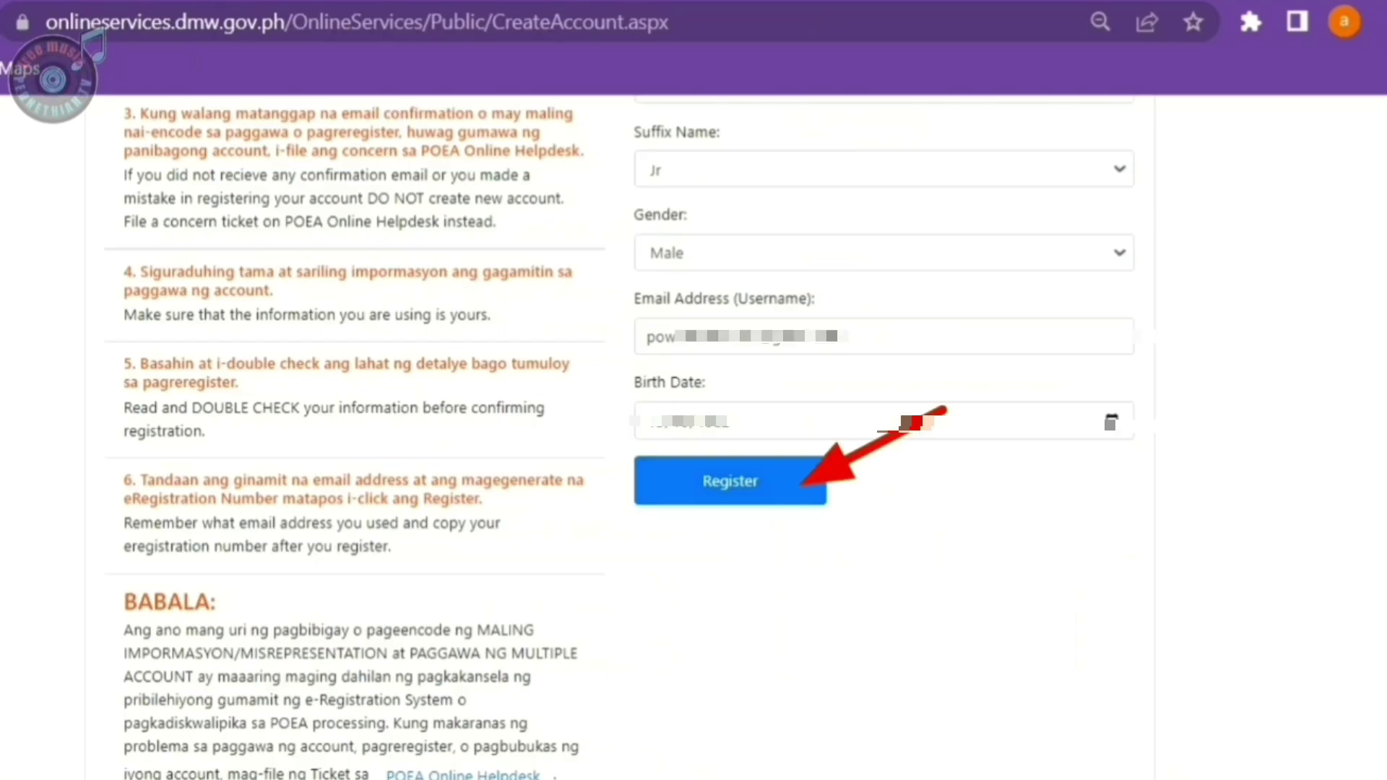
Submit the registration, confirm account creation, and continue to the login page
key("Return")
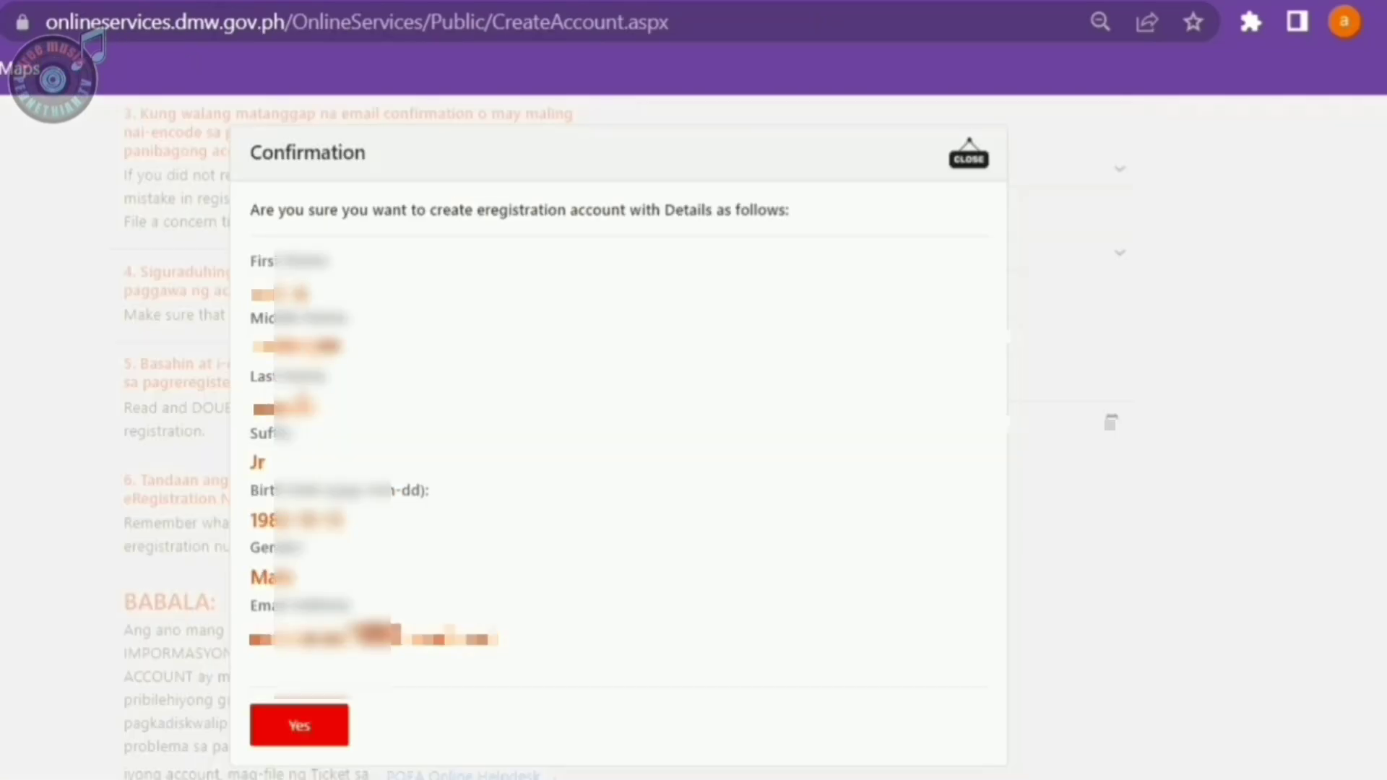
scroll(694, 433, "down", 2)
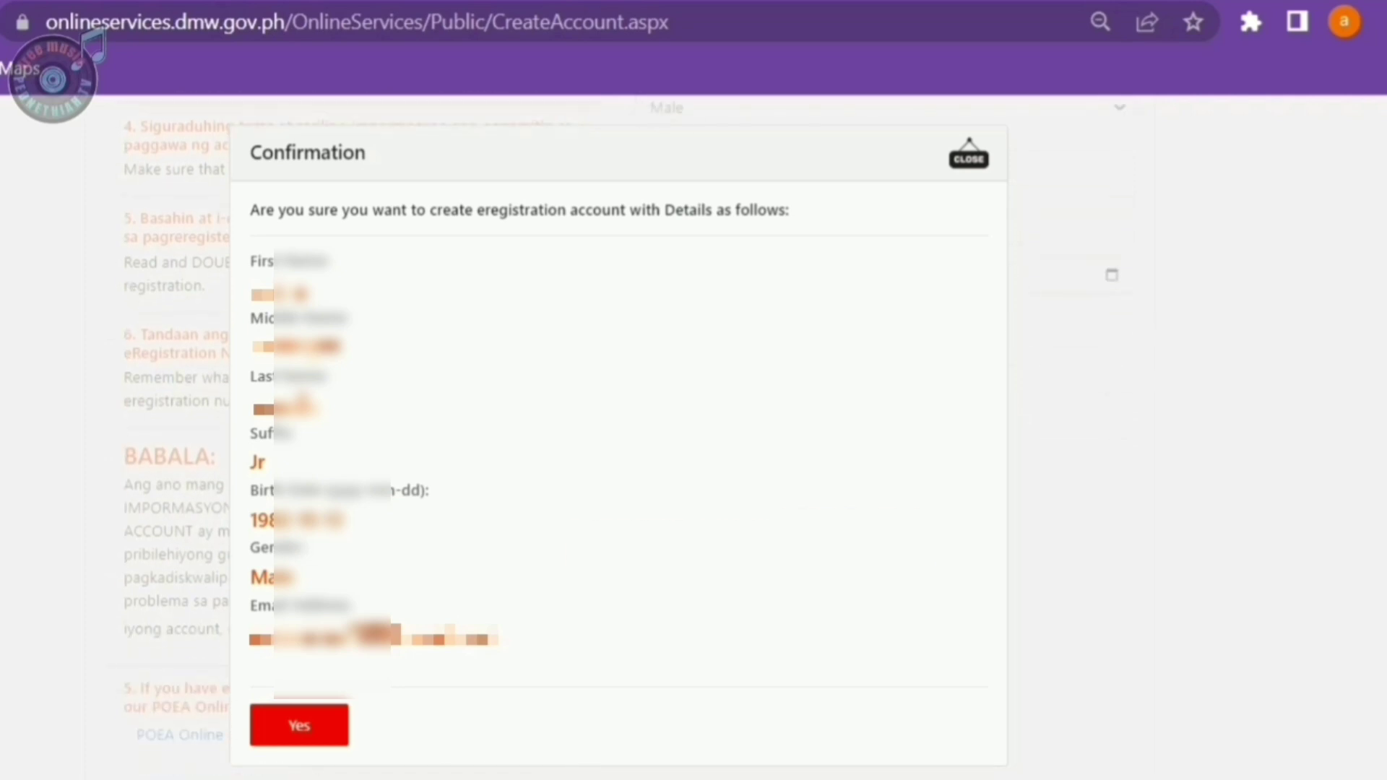
key("ctrl+minus")
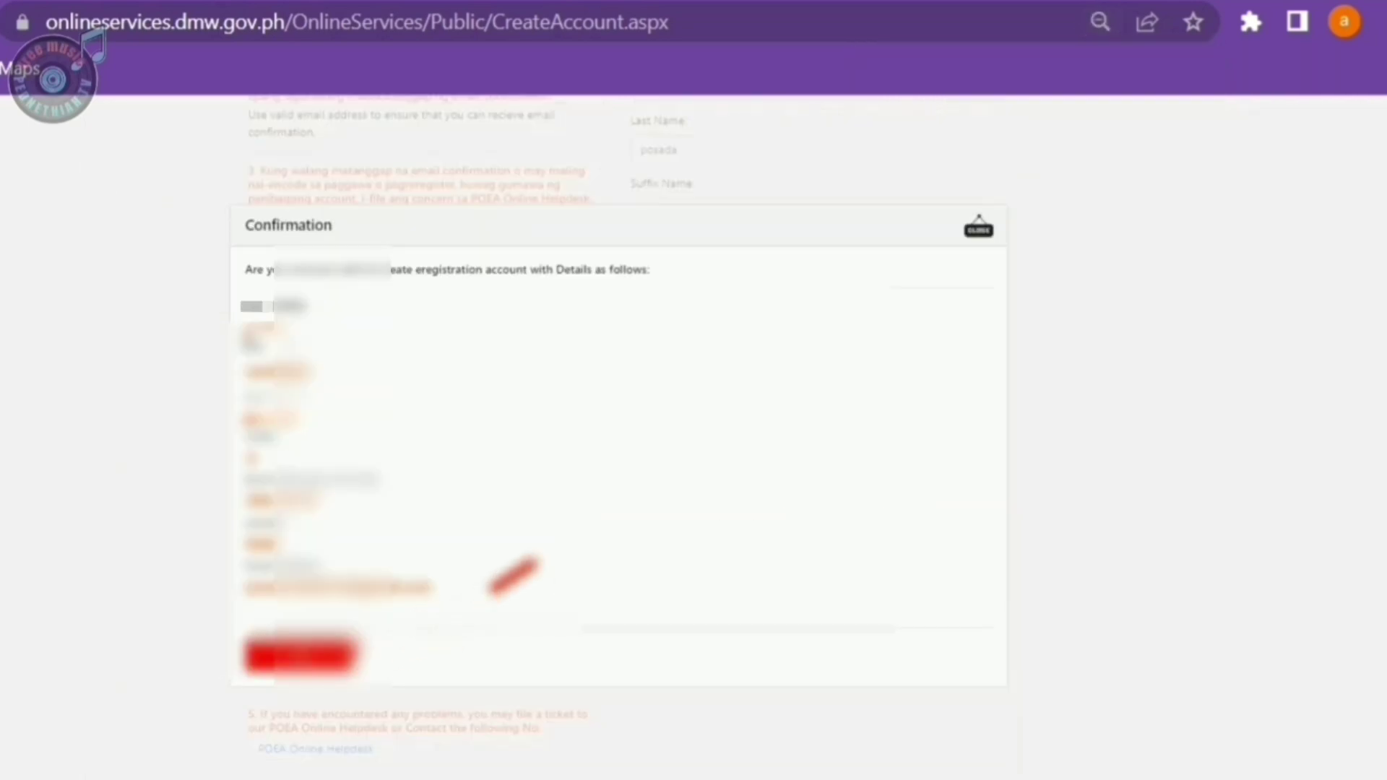
key("ctrl+plus")
key("ctrl+plus")
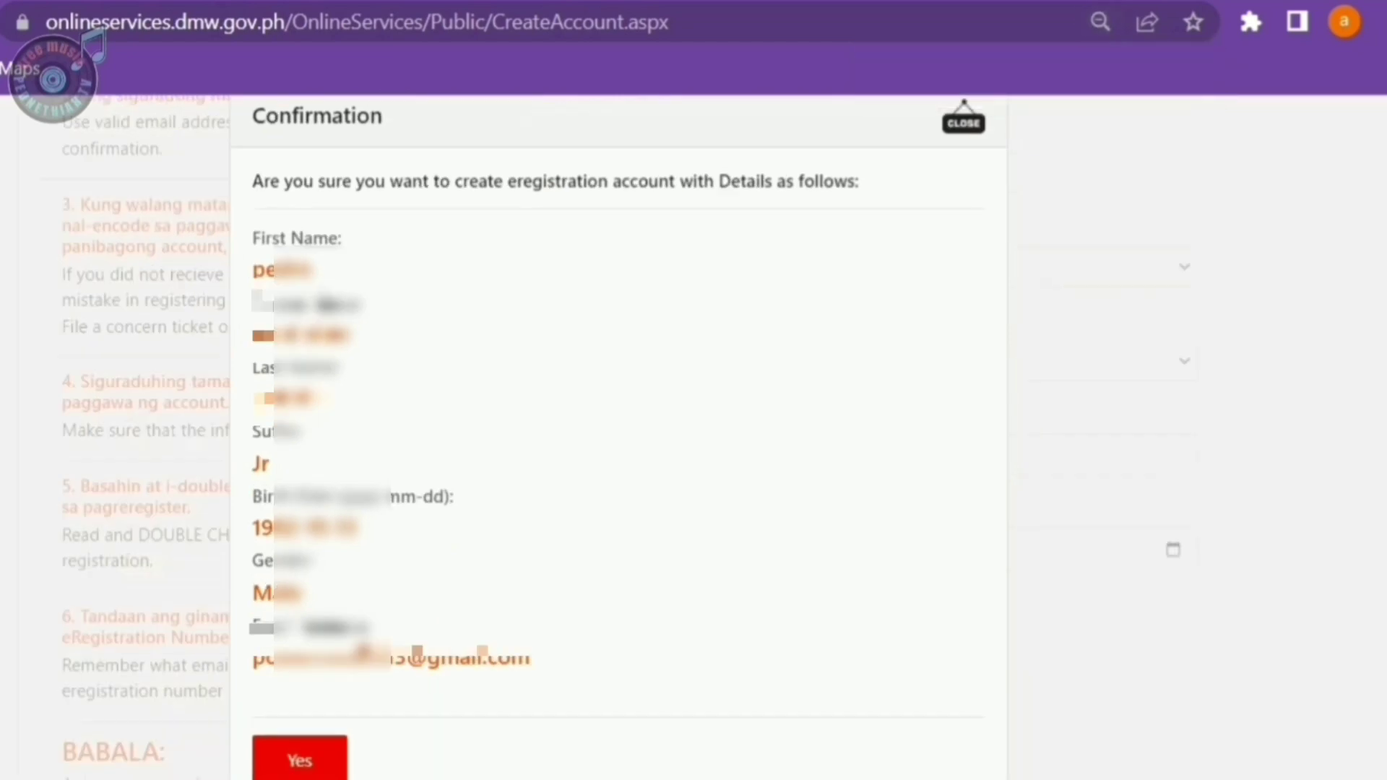
scroll(694, 433, "down", 5)
key("Return")
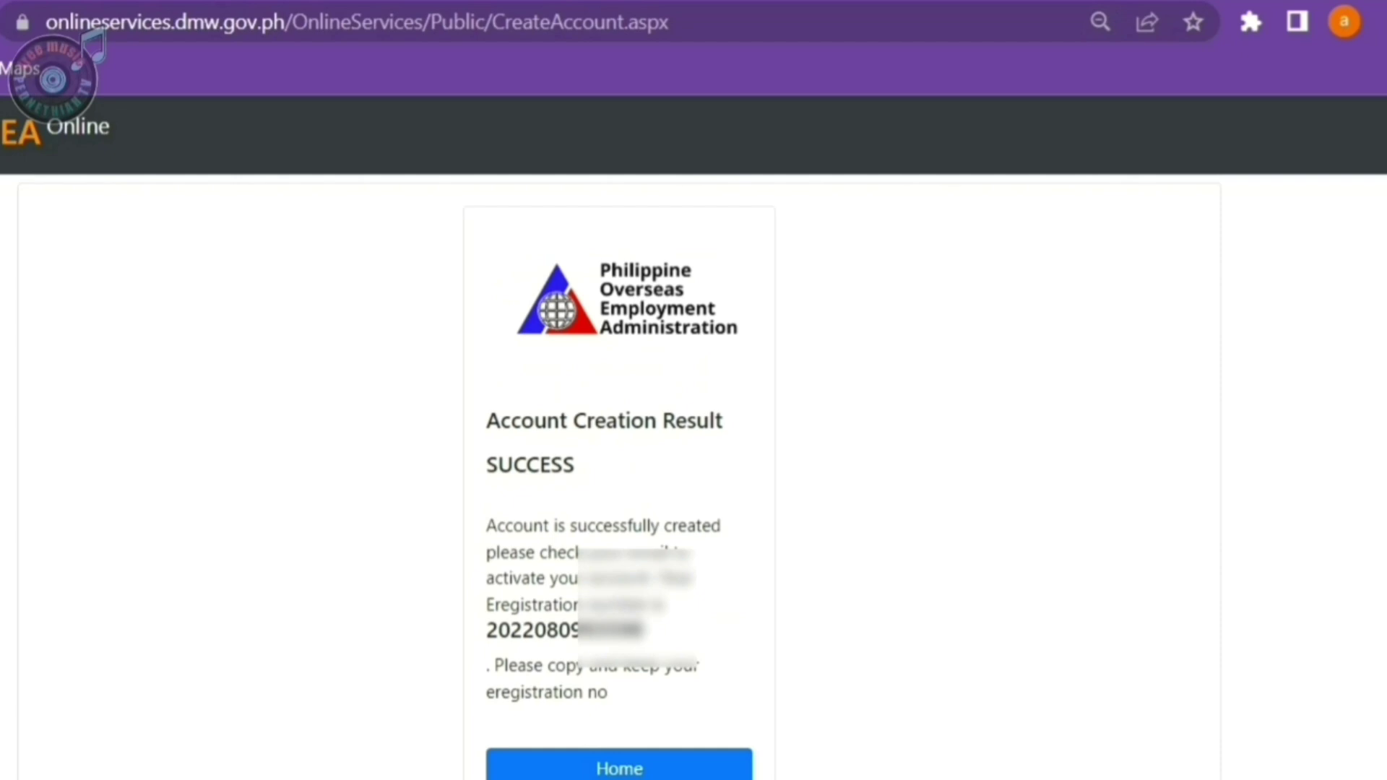
scroll(693, 436, "down", 1)
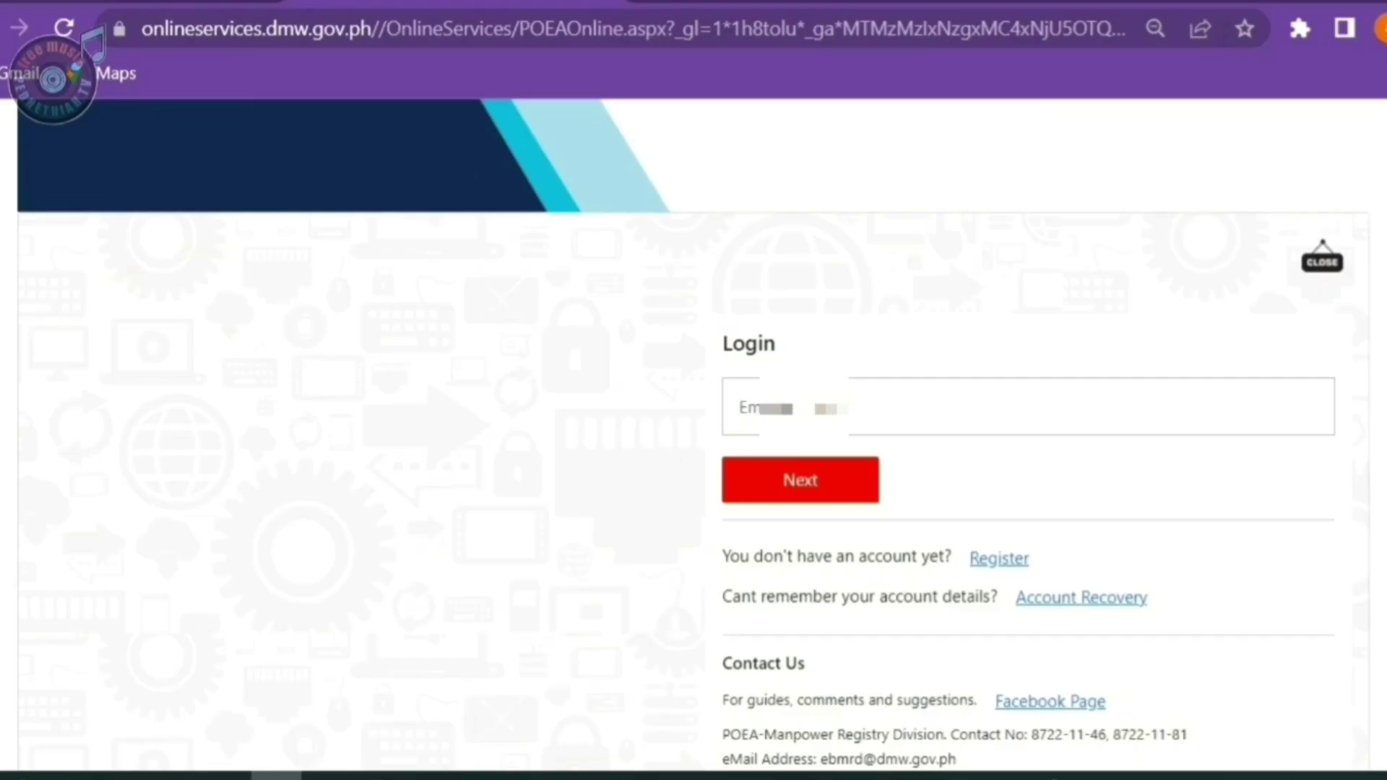
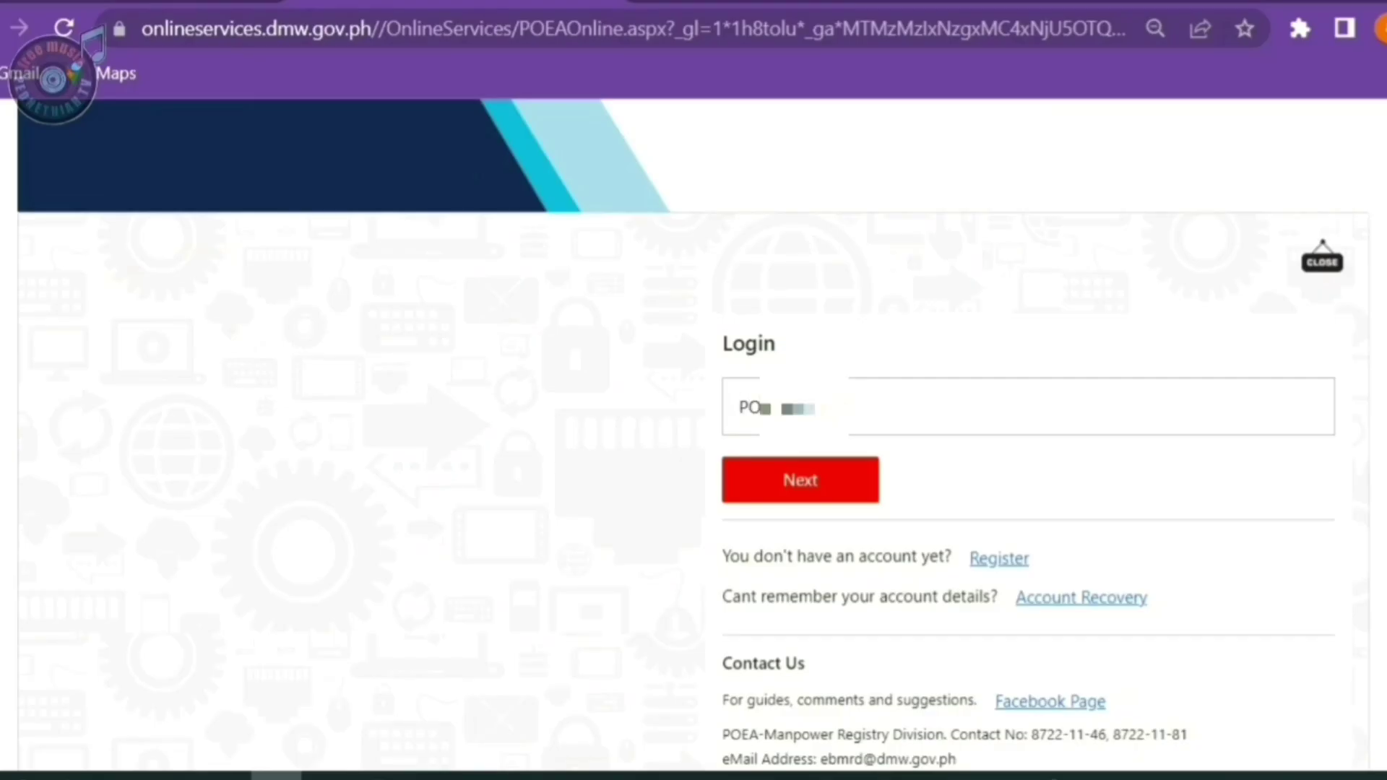
Log in with the registered e-mail address and enter the emailed temporary password
key("BackSpace")
key("BackSpace")
key("BackSpace")
key("BackSpace")
key("BackSpace")
key("BackSpace")
key("BackSpace")
key("BackSpace")
key("BackSpace")
key("BackSpace")
key("BackSpace")
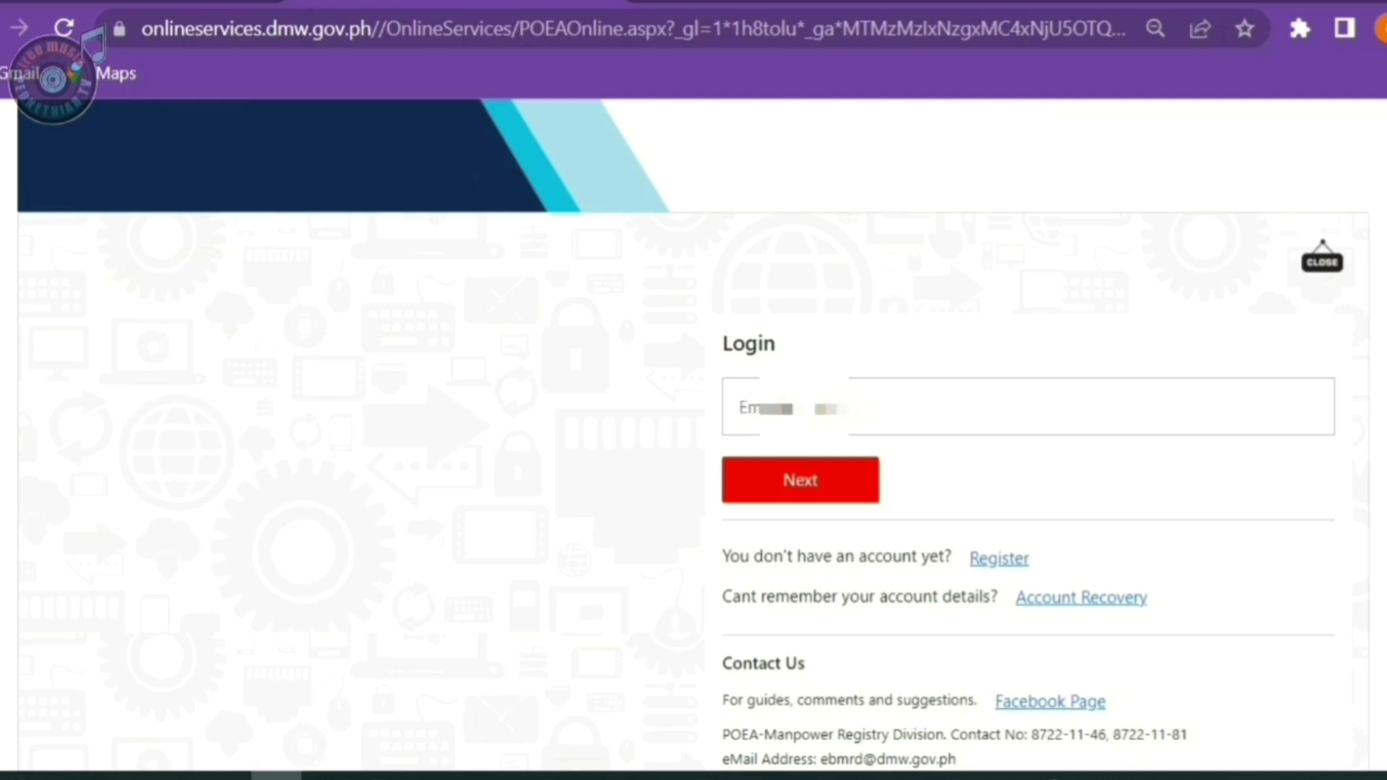
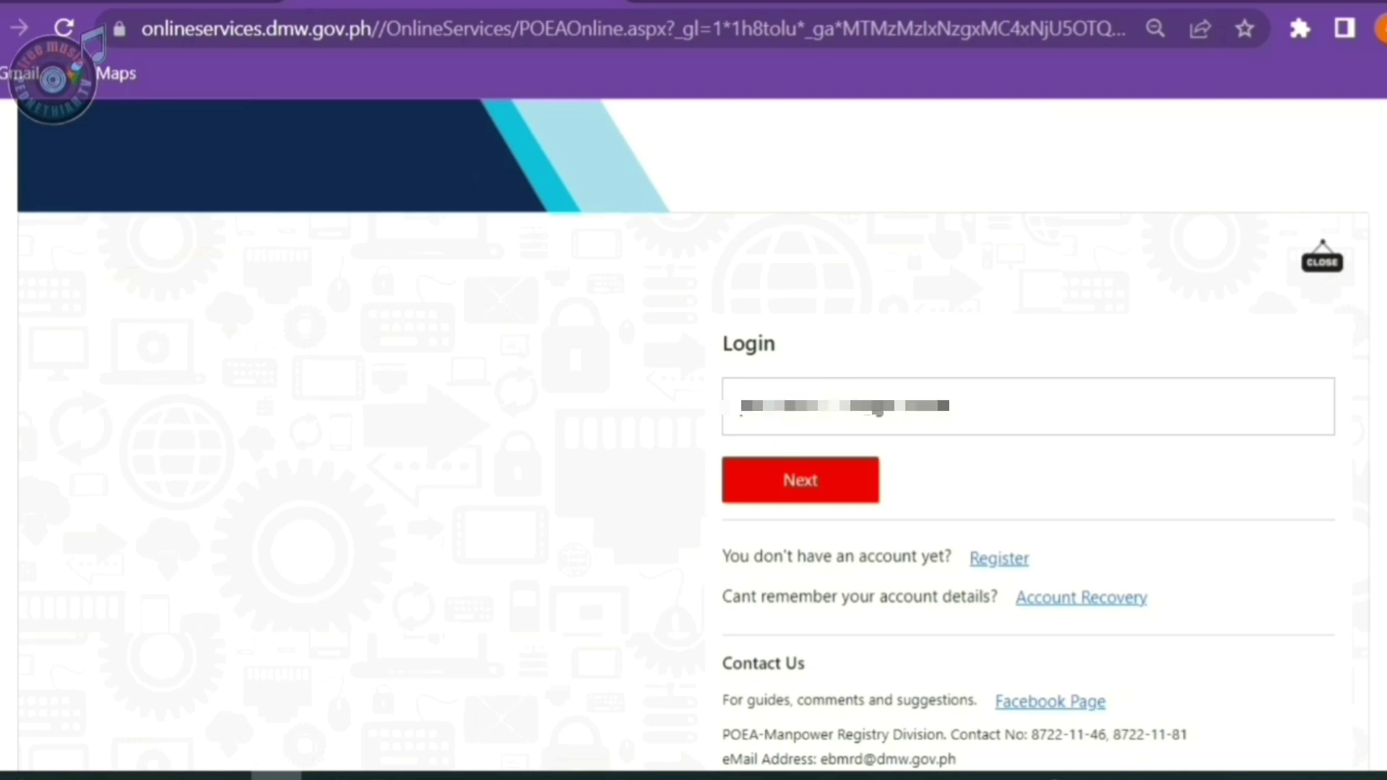
key("Return")
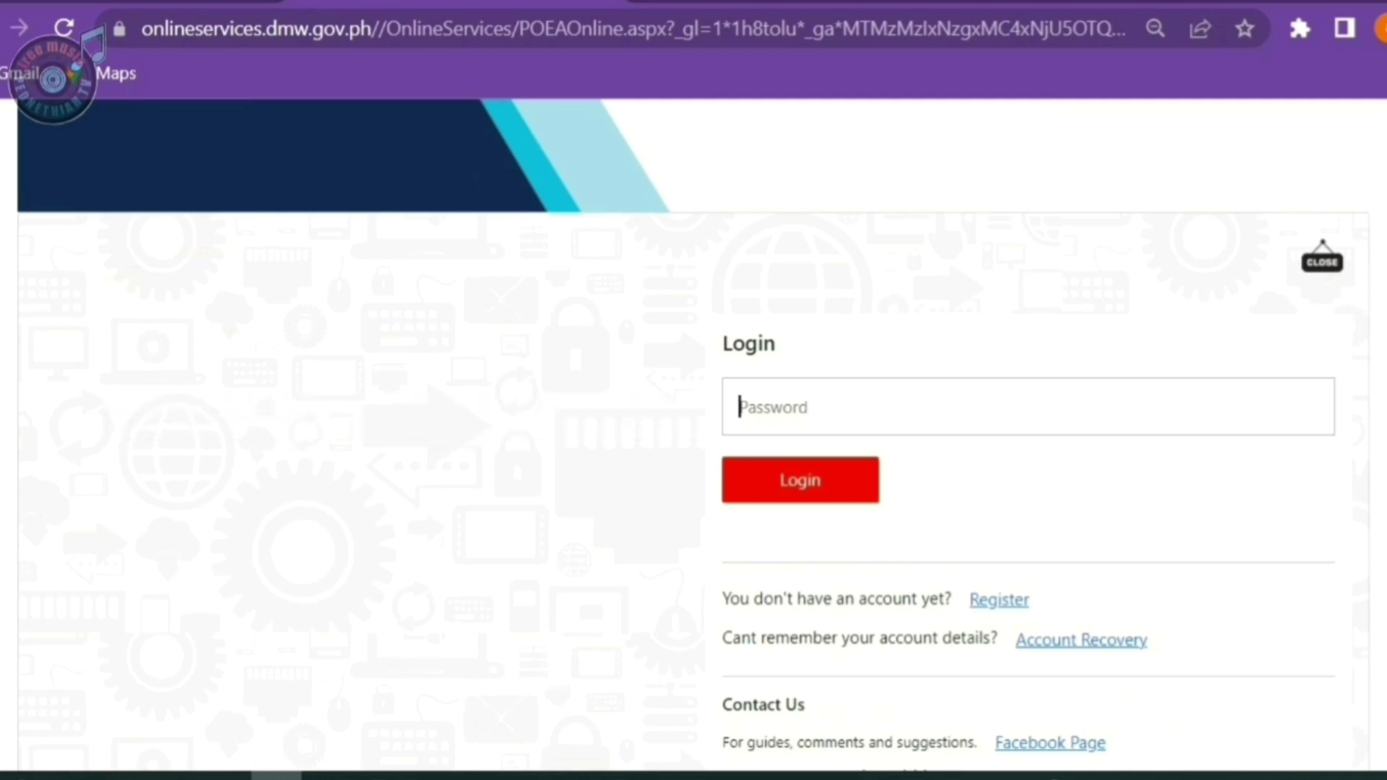
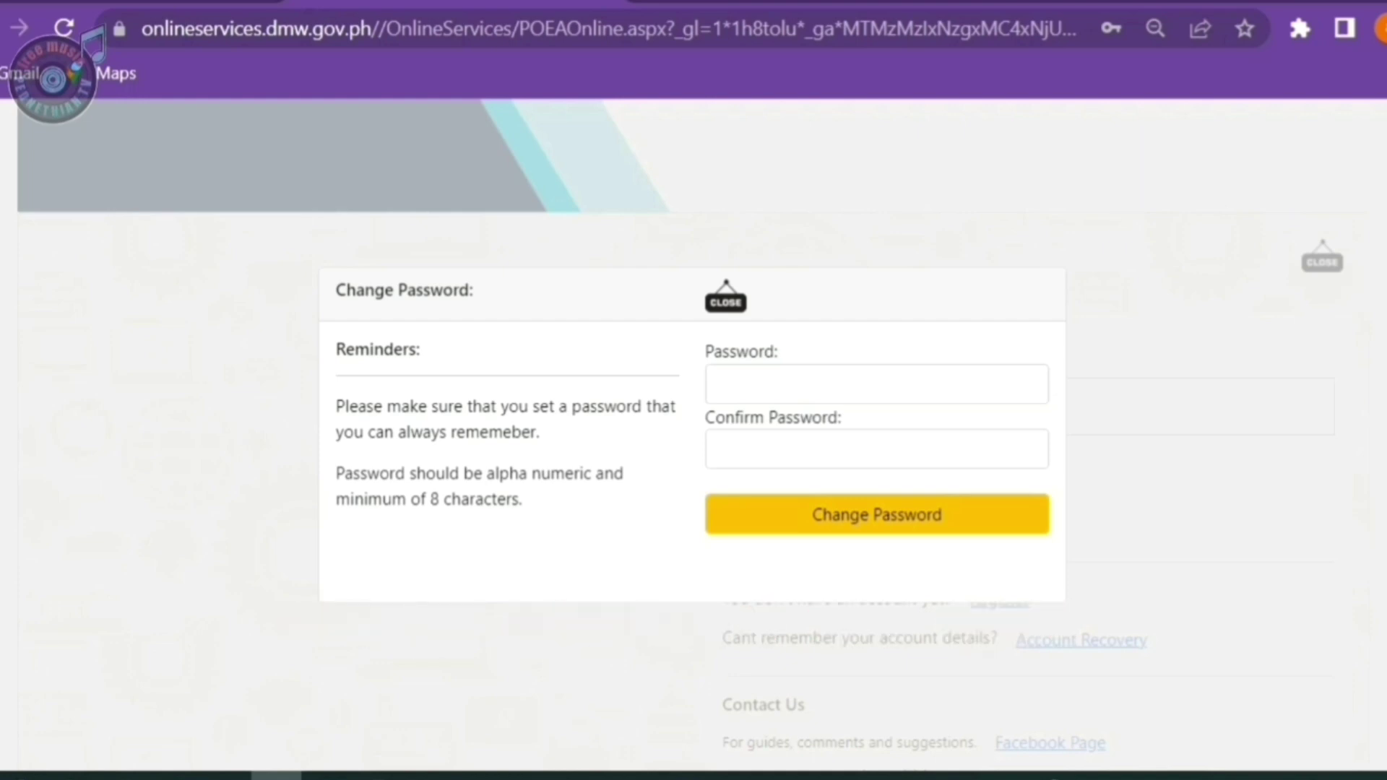
Set and confirm a new account password, then let Chrome save it
left_click(876, 383)
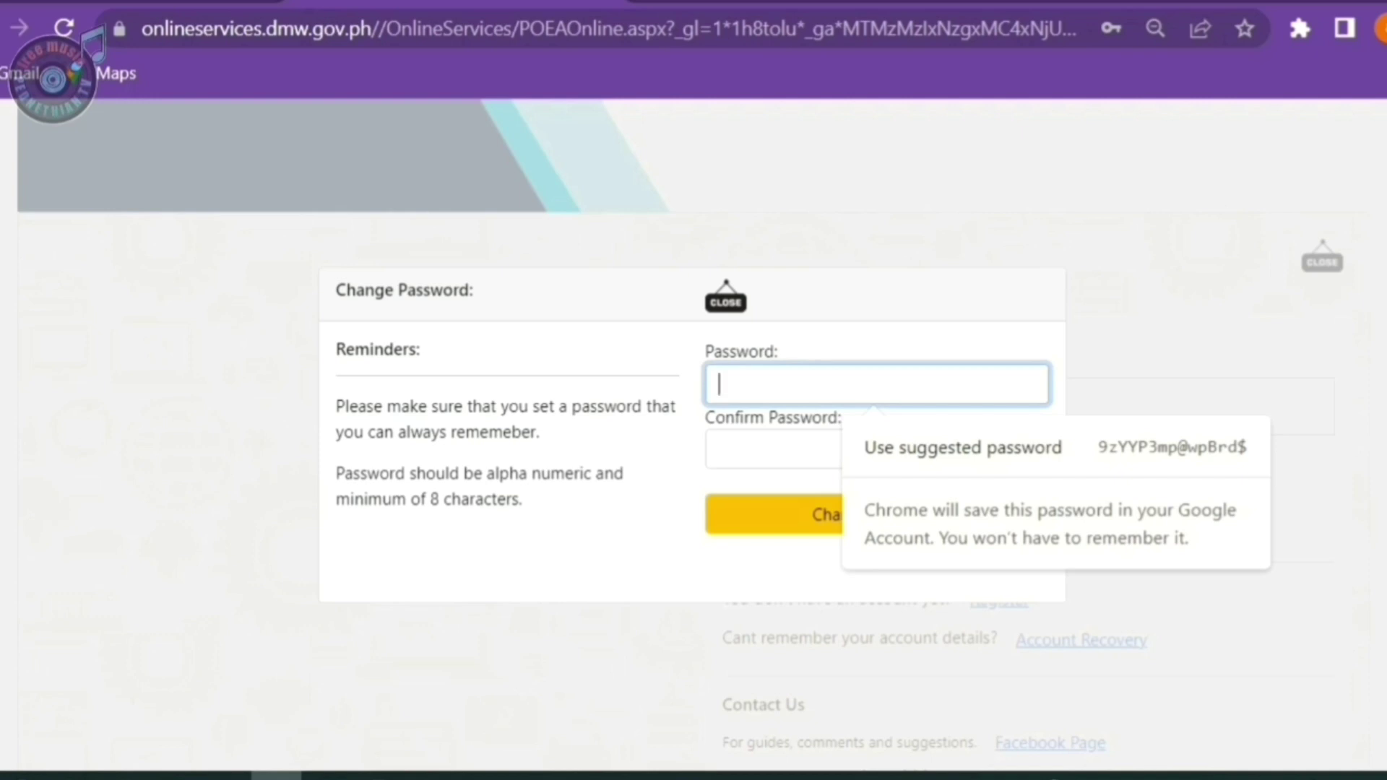
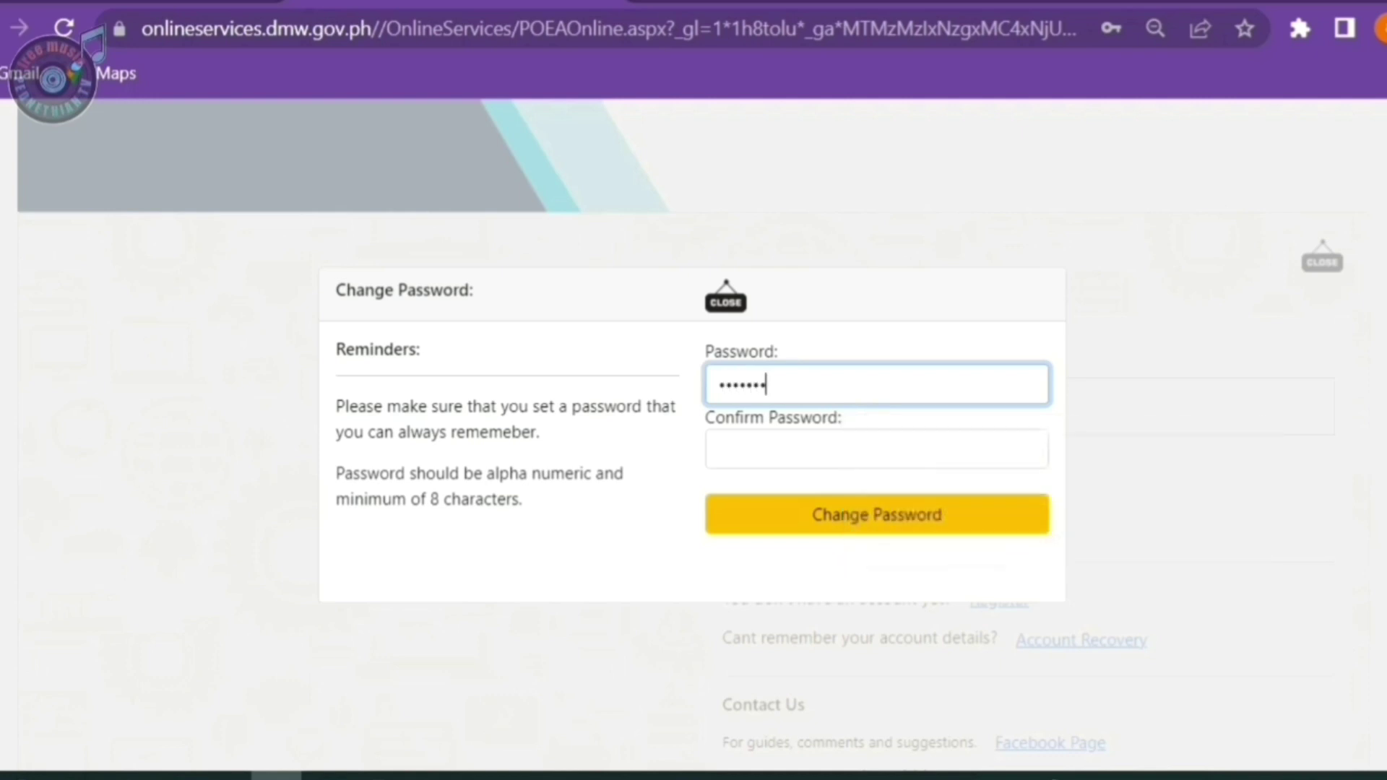
left_click(715, 449)
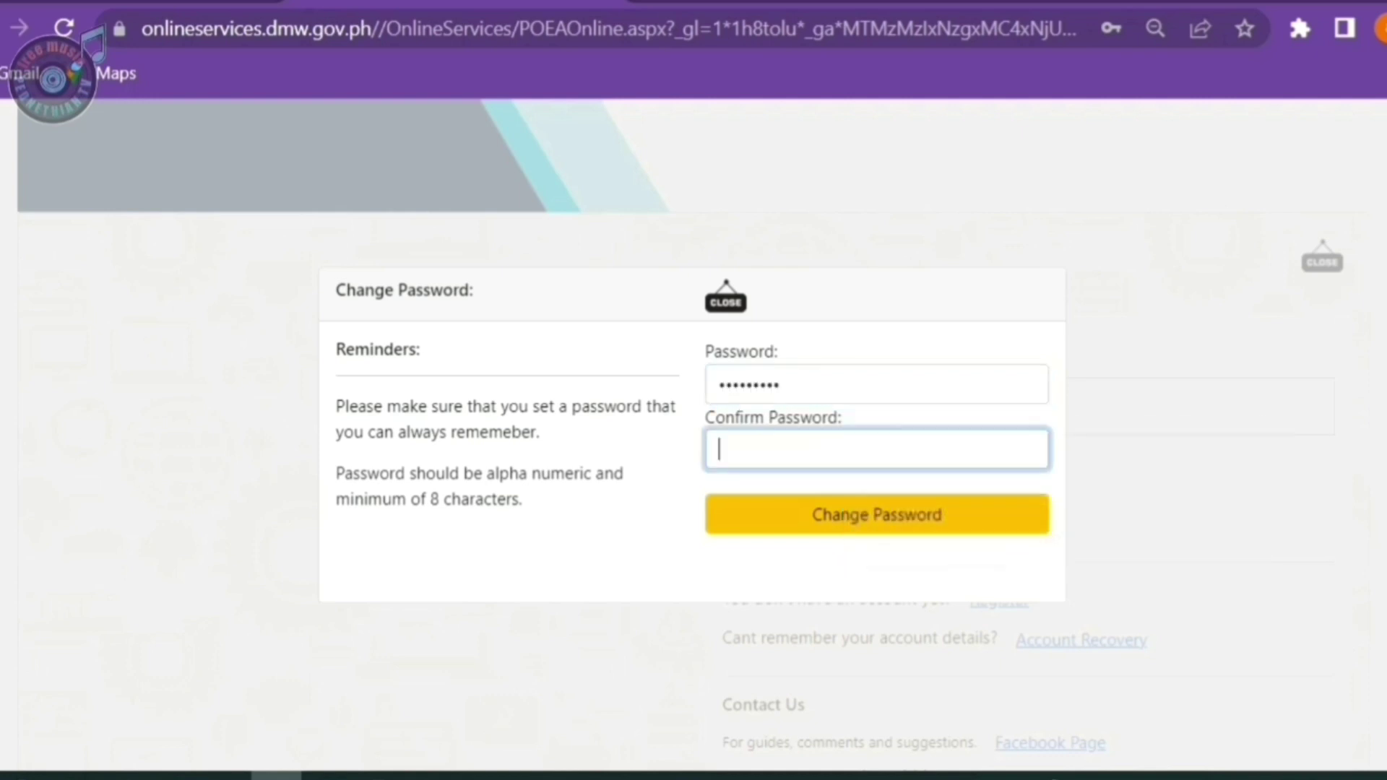
type("aaaaaaaaa")
left_click(876, 514)
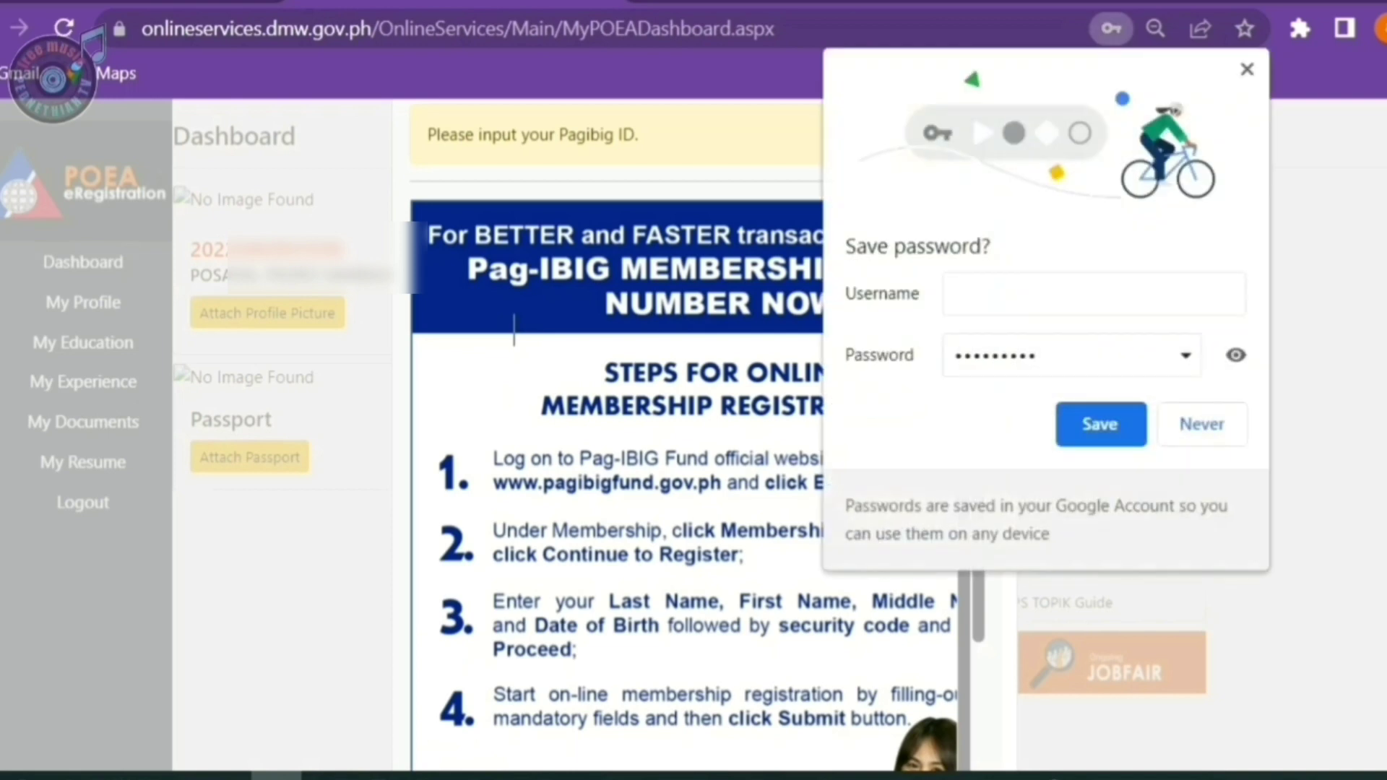
left_click(1100, 424)
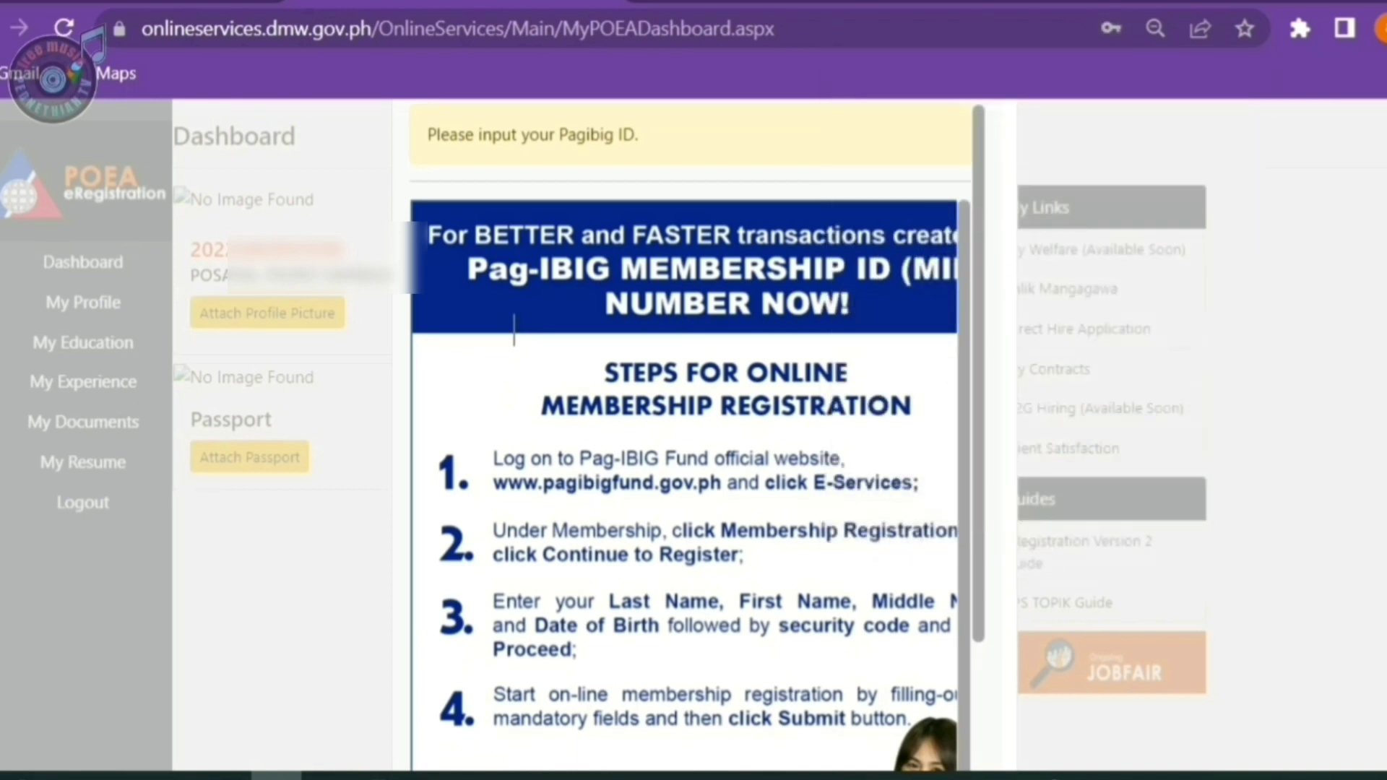
Close the Pag-IBIG Corner popup and reload the dashboard with F5
scroll(513, 329, "down", 3)
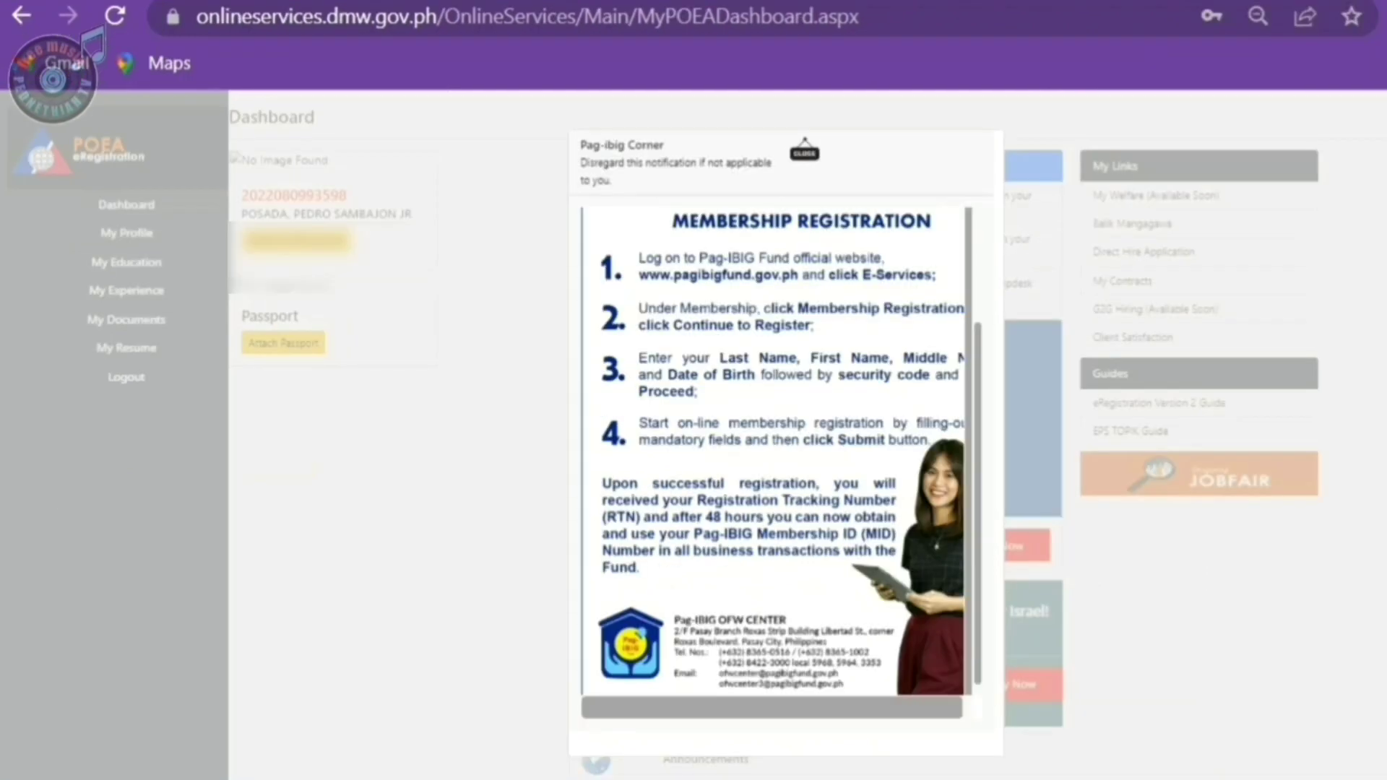
key("ctrl+plus")
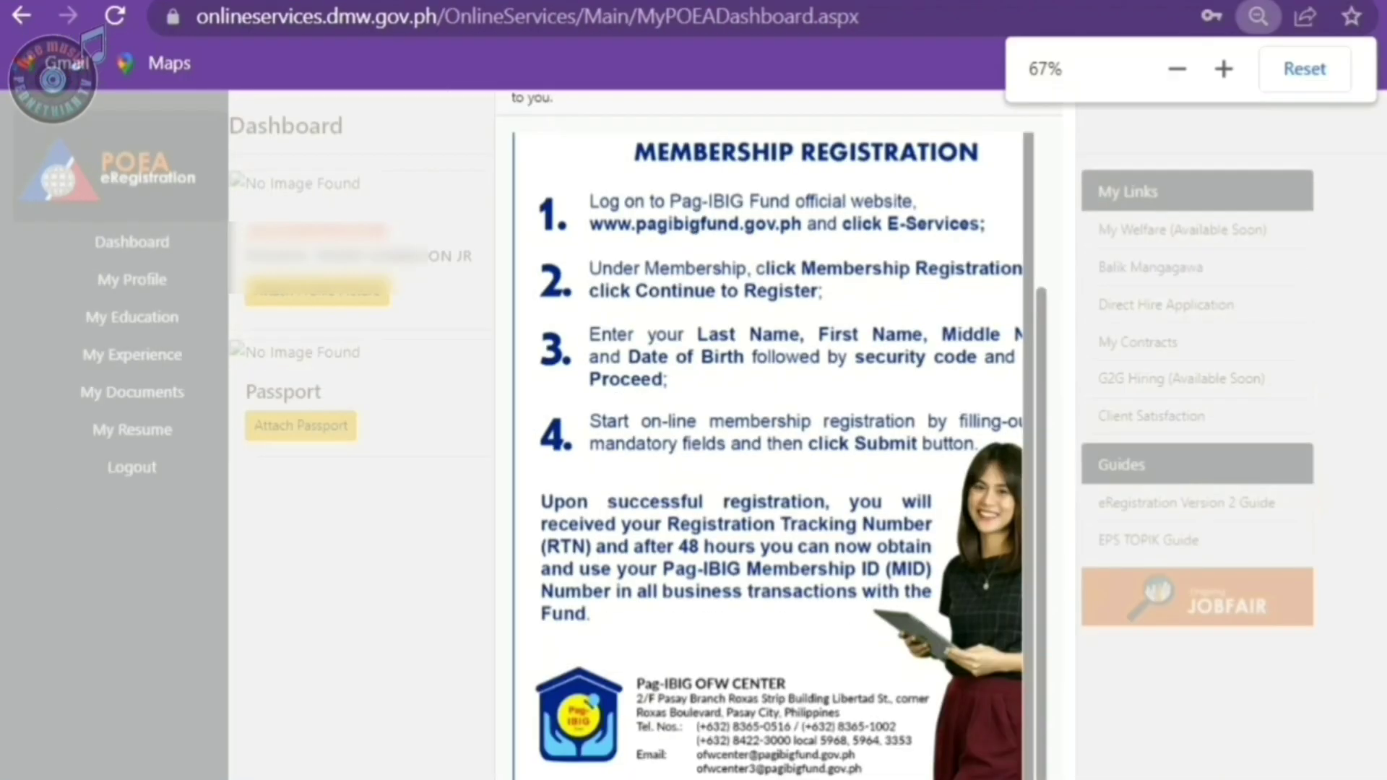
scroll(609, 343, "up", 4)
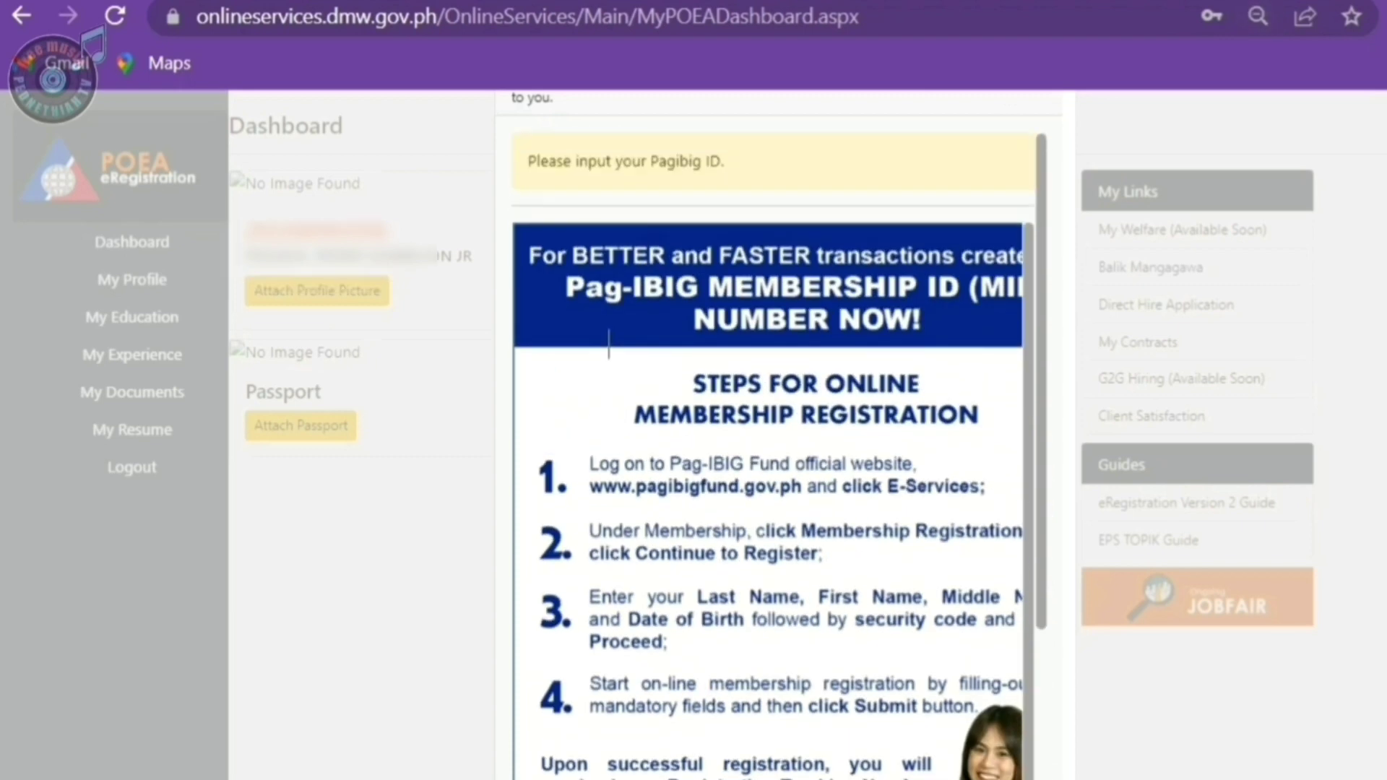
key("ctrl+minus")
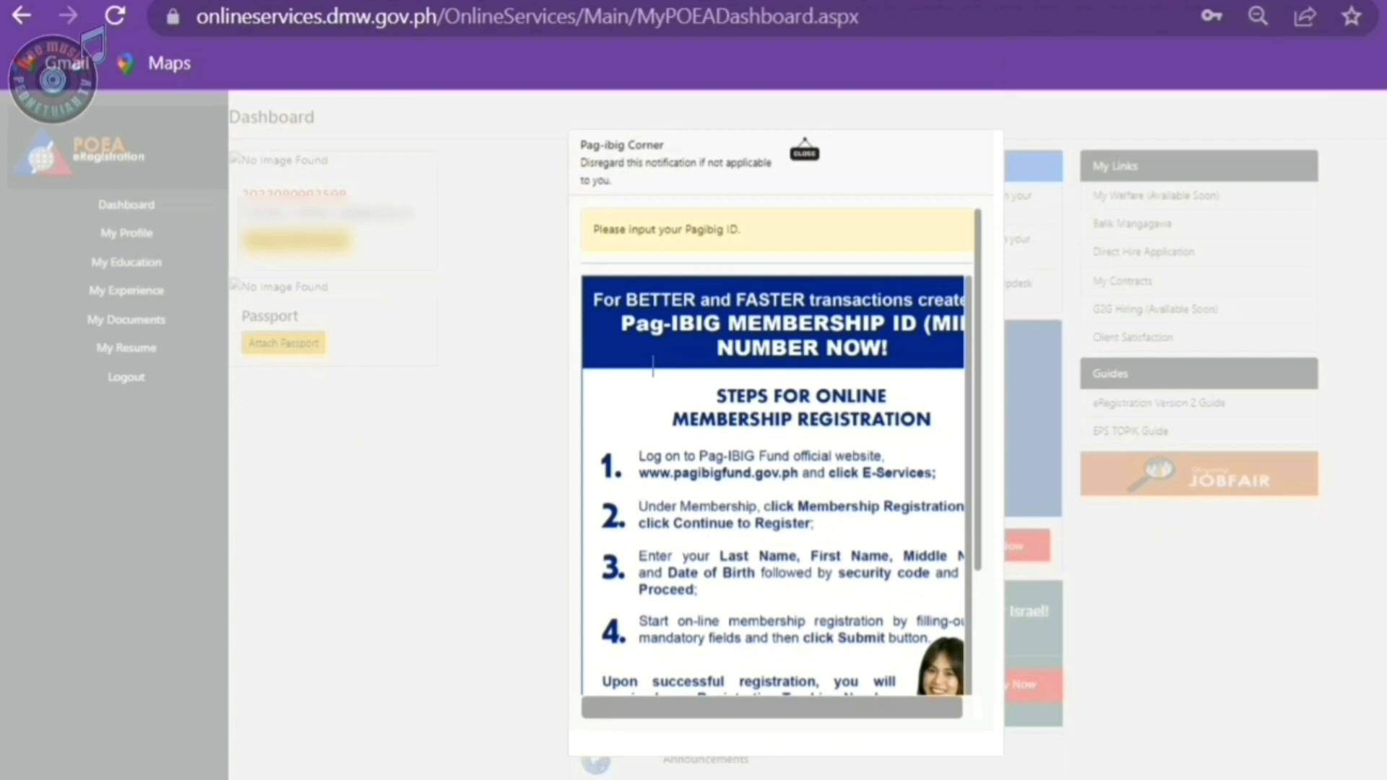
key("Escape")
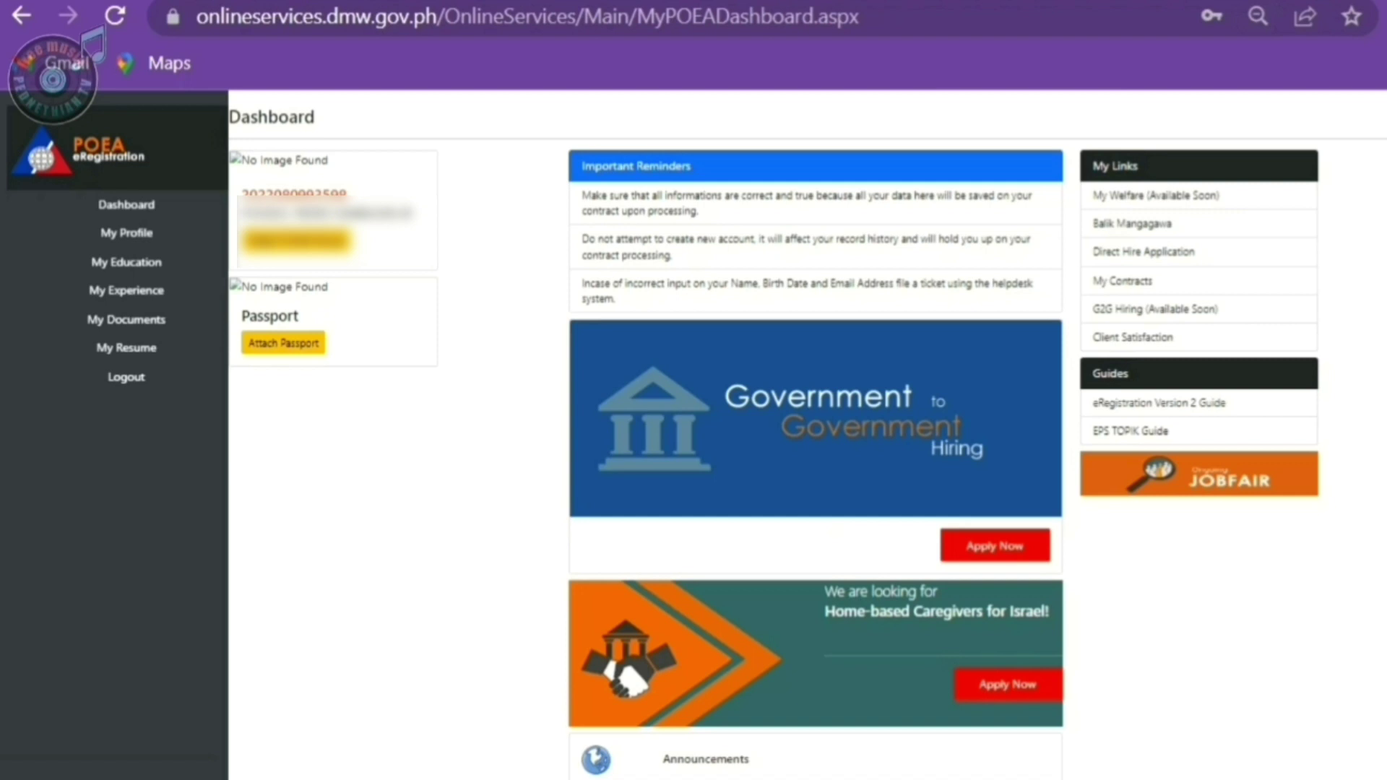
key("F5")
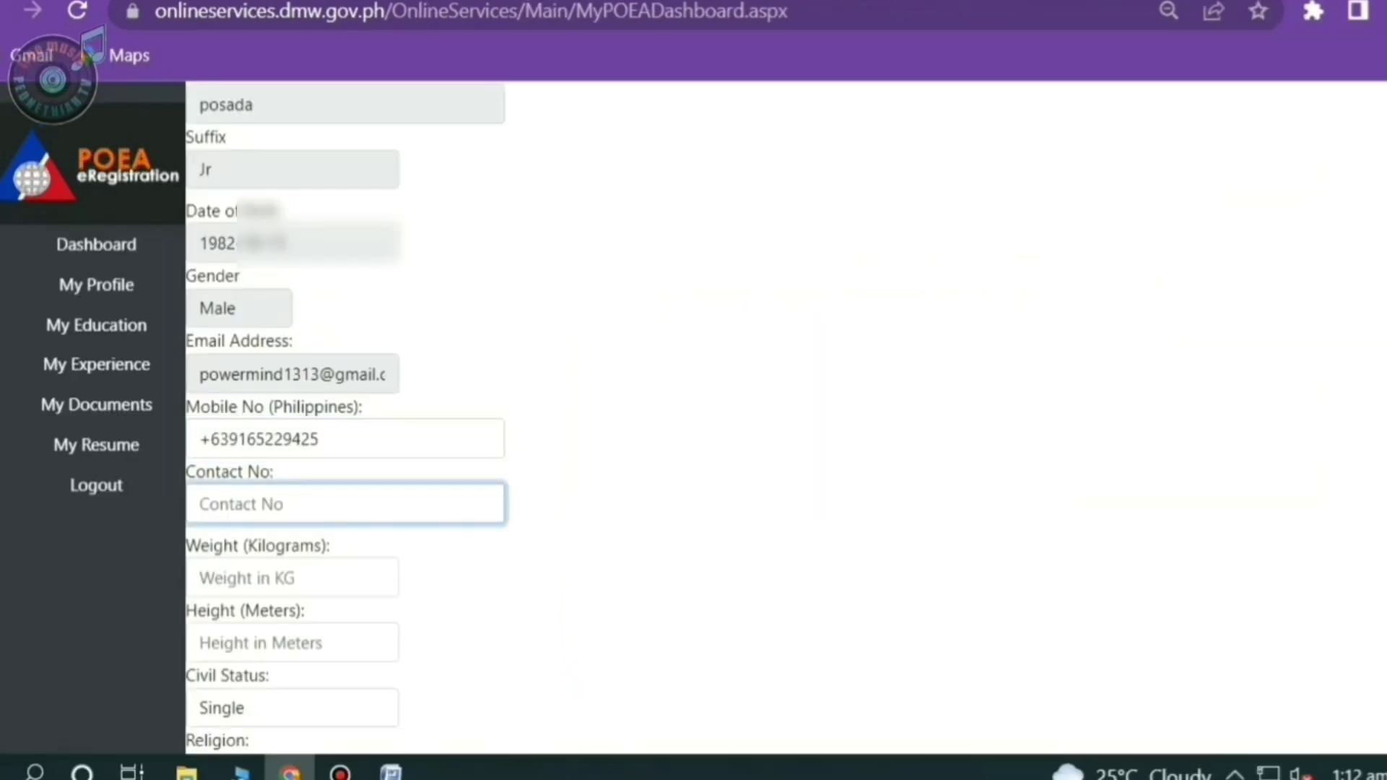
Copy the mobile number into Contact No and enter weight 54 and height 5"4
triple_click(273, 437)
right_click(273, 437)
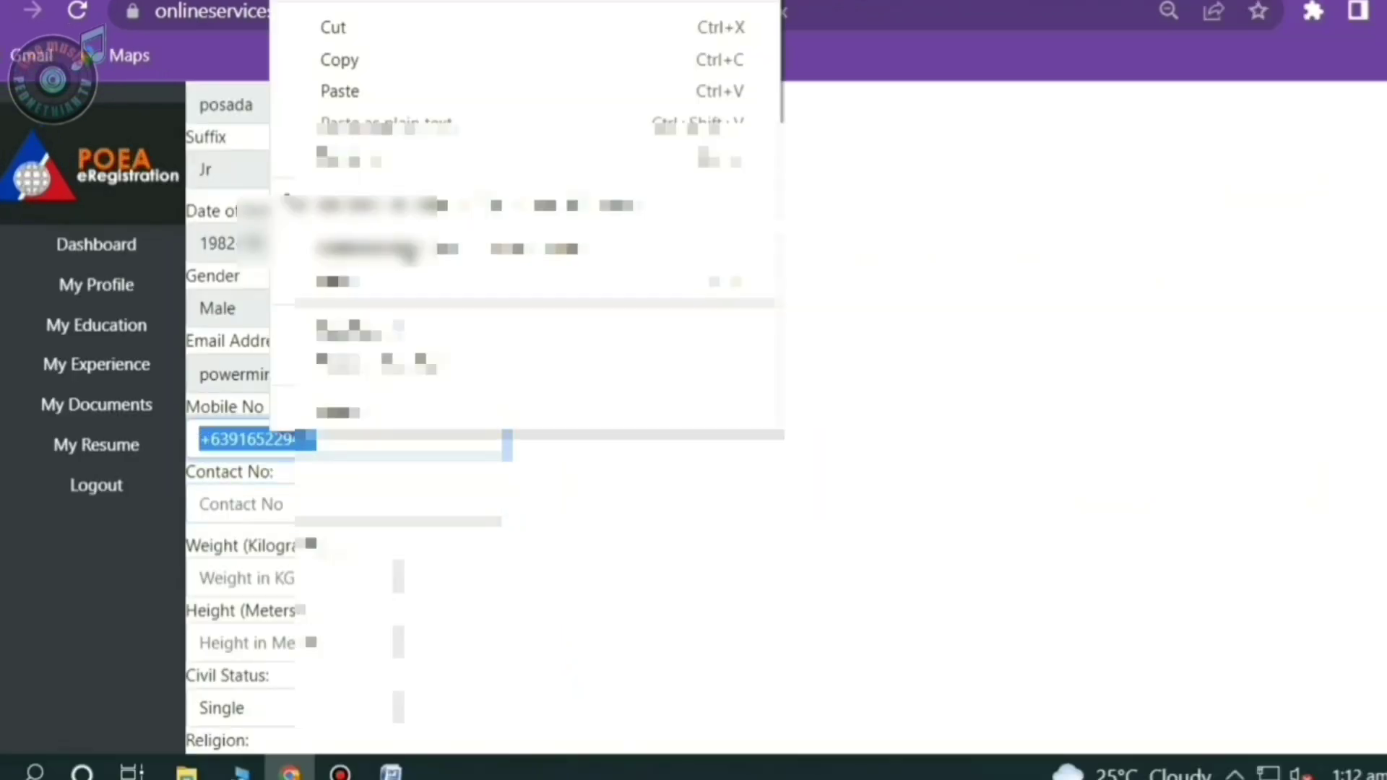
left_click(339, 60)
right_click(239, 504)
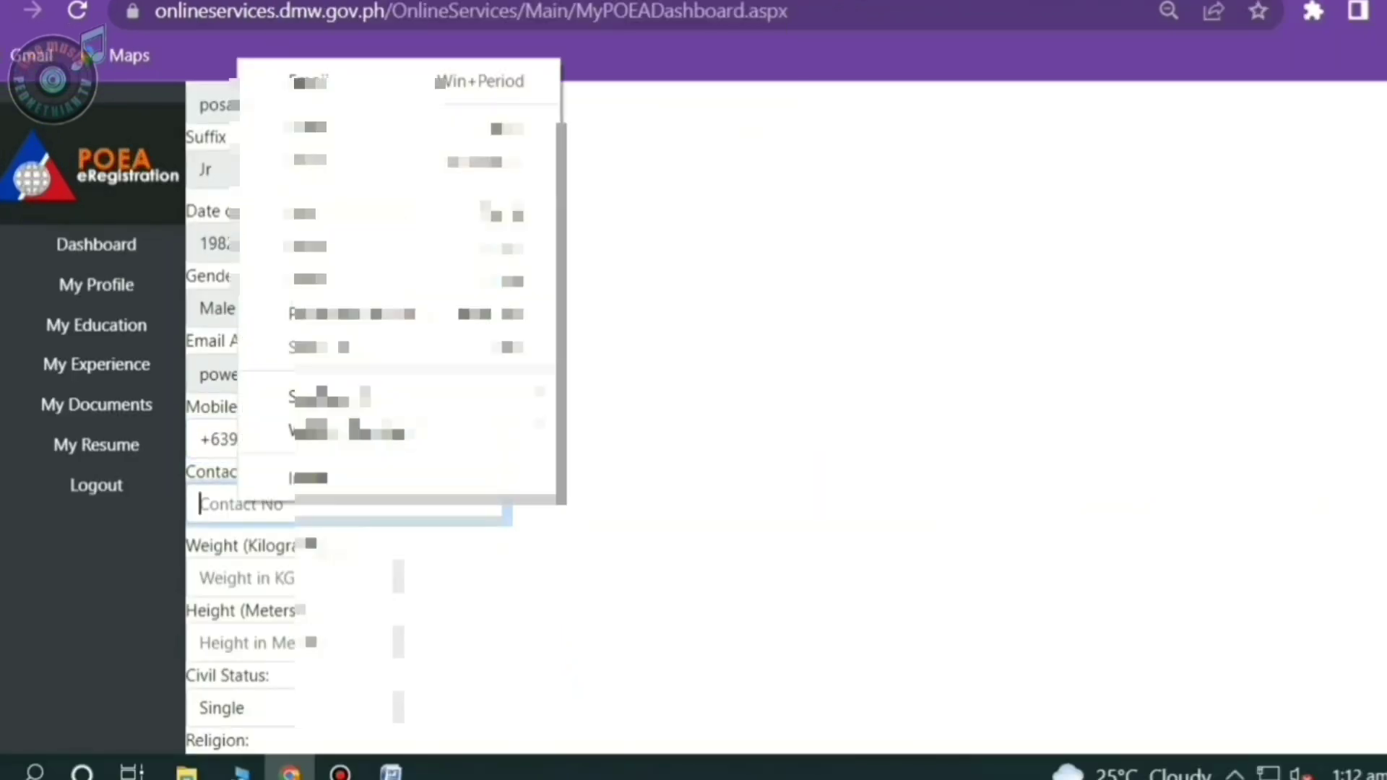
left_click(311, 279)
key("Tab")
type("54")
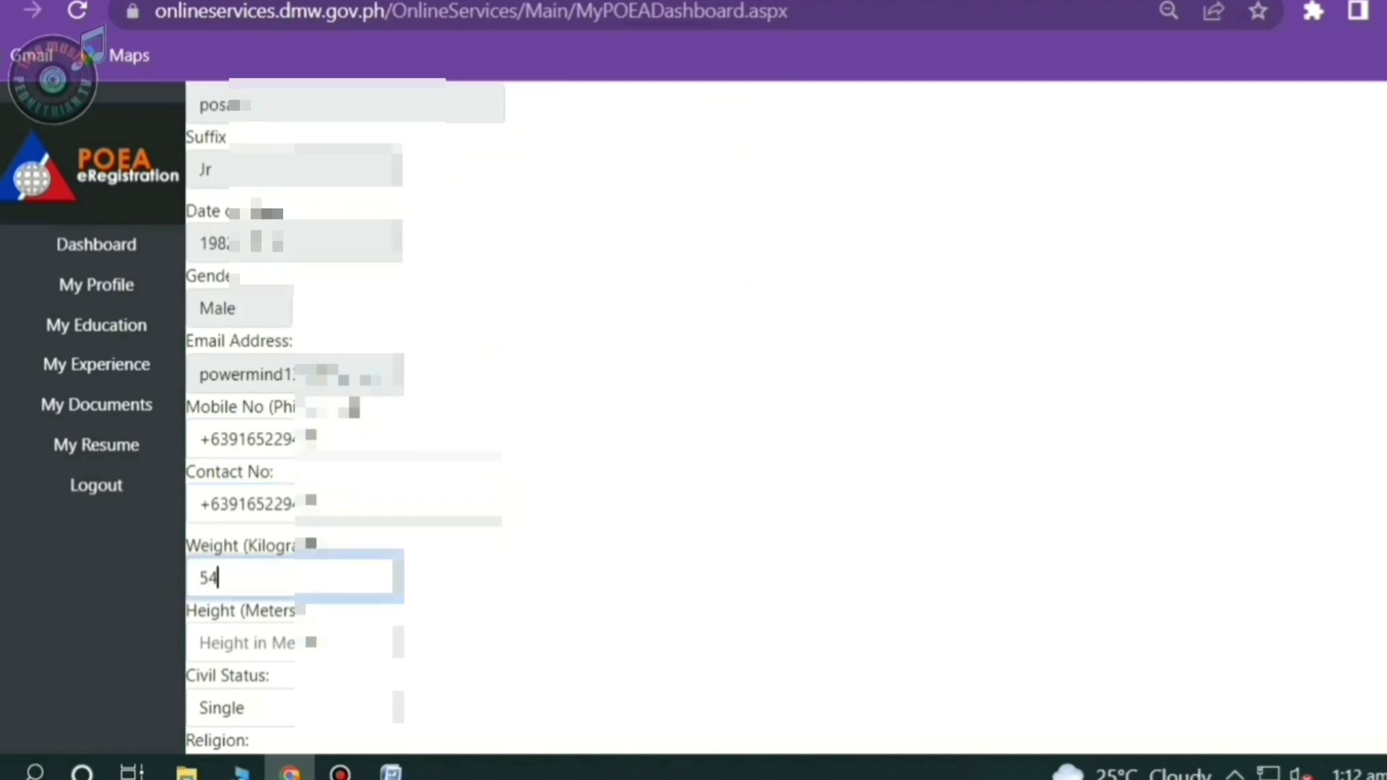
key("Tab")
type("54")
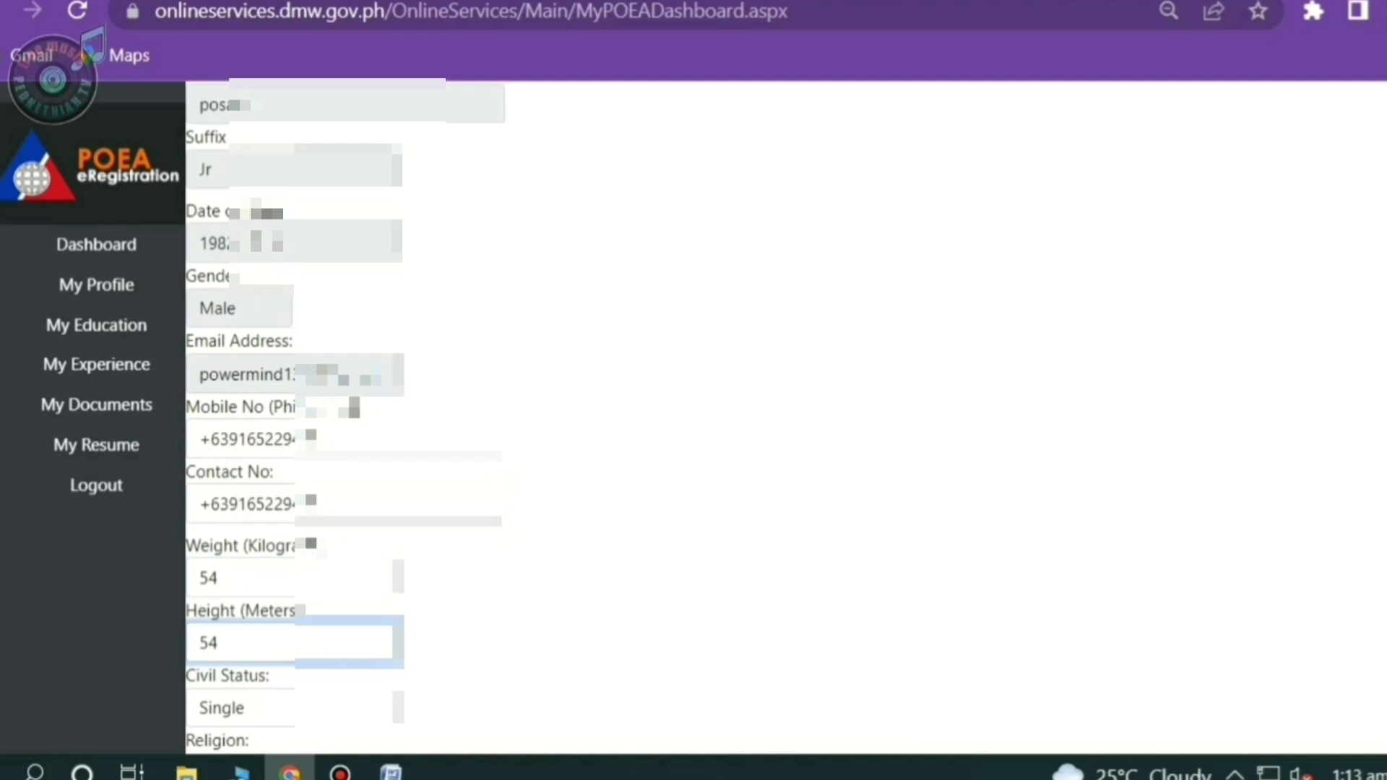
key("BackSpace")
type("\"4")
Set civil status to Married and religion to CHRISTIAN
scroll(289, 434, "down", 2)
left_click(238, 567)
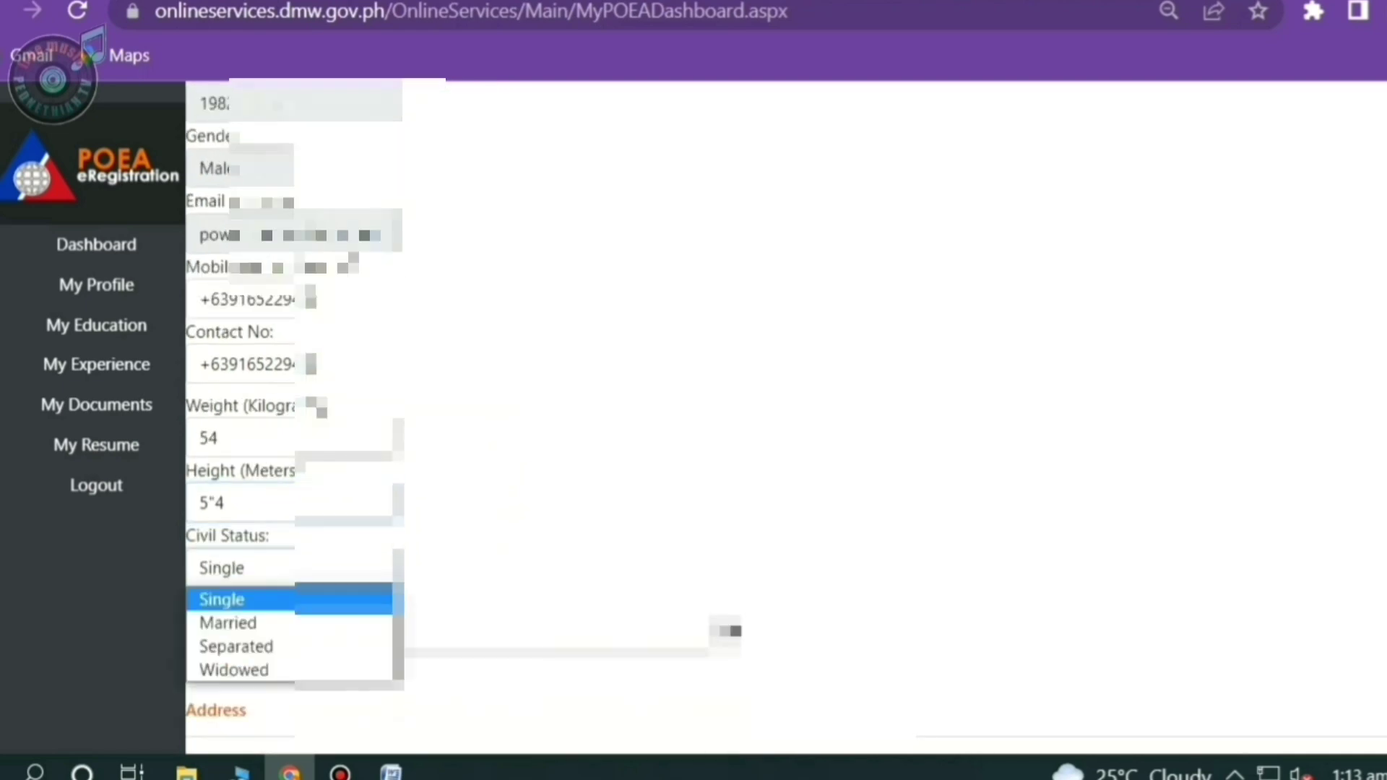
left_click(242, 623)
scroll(289, 433, "down", 2)
scroll(722, 434, "down", 2)
key("Tab")
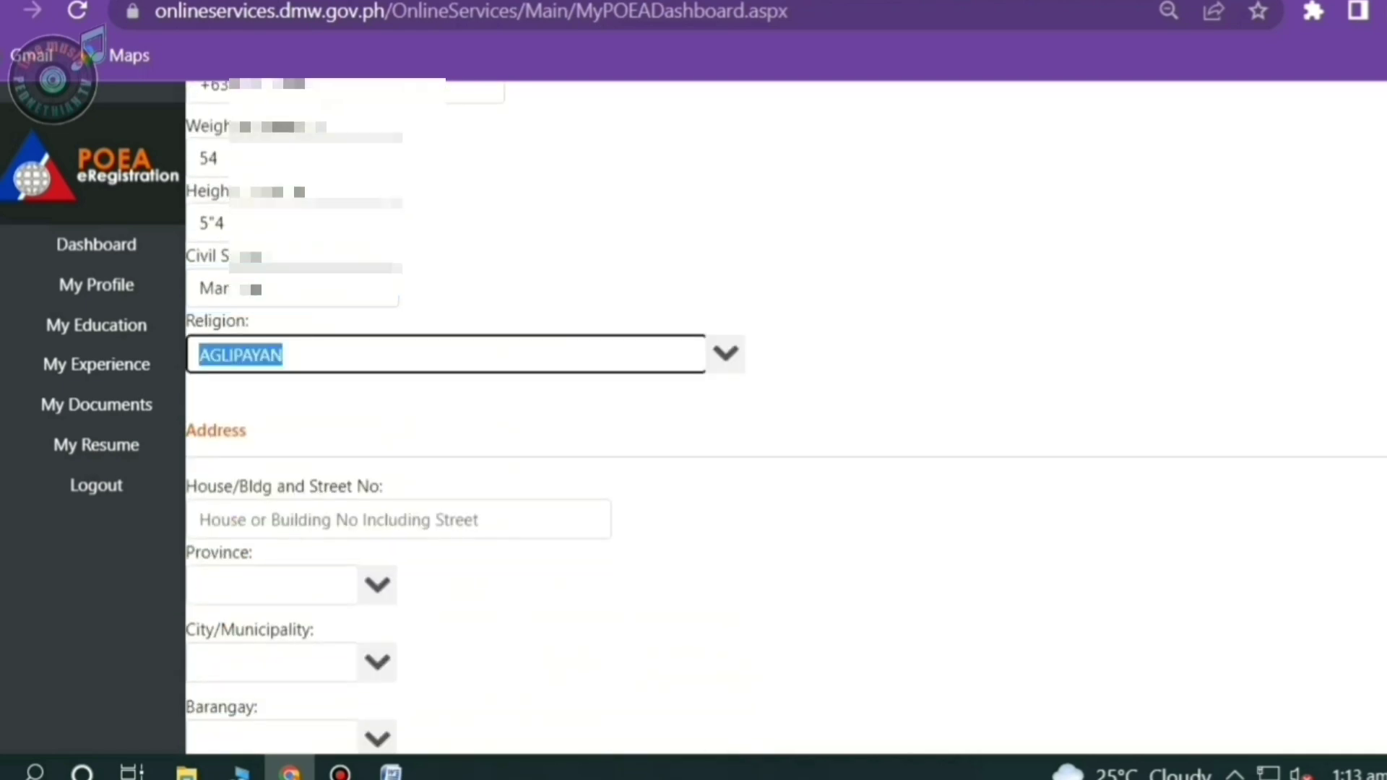
key("alt+Down")
key("Down")
key("Down")
key("Down")
key("Down")
key("Return")
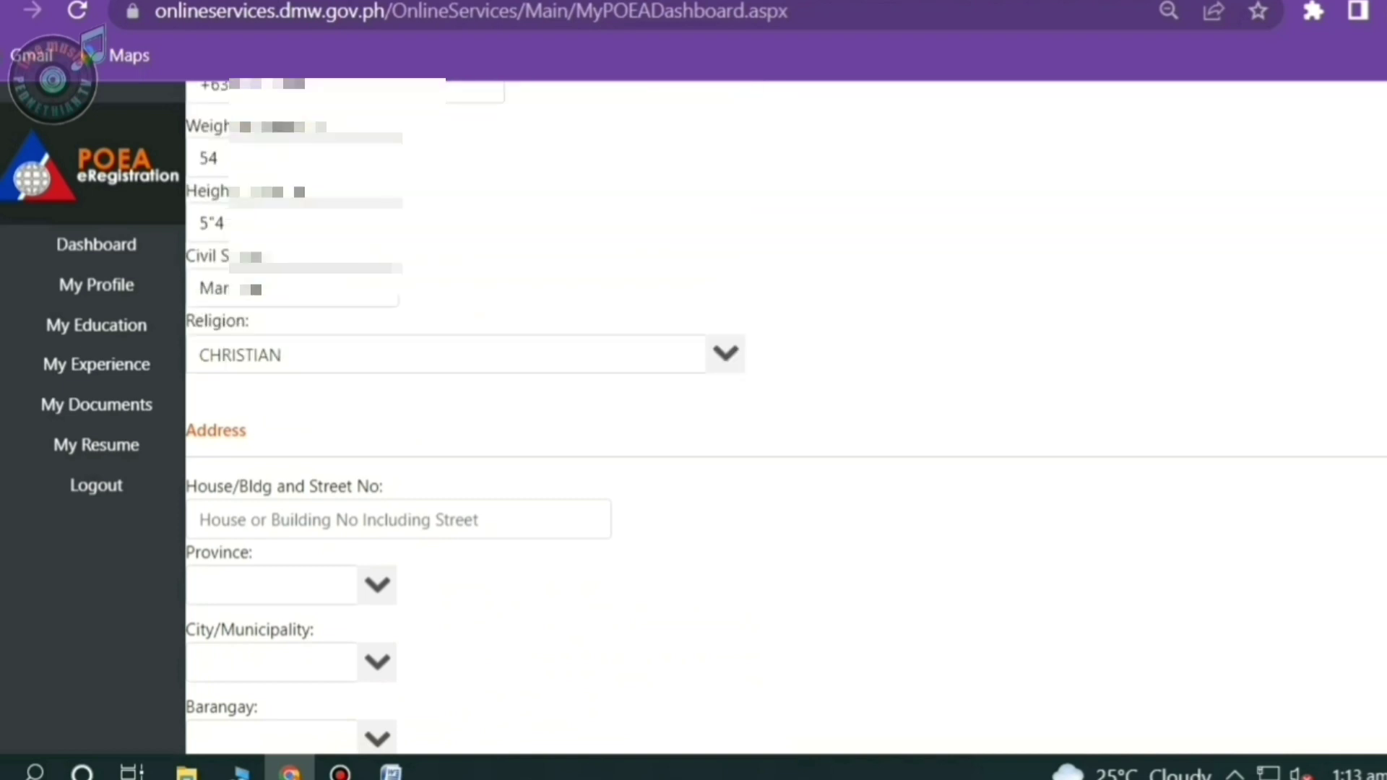
scroll(723, 433, "down", 2)
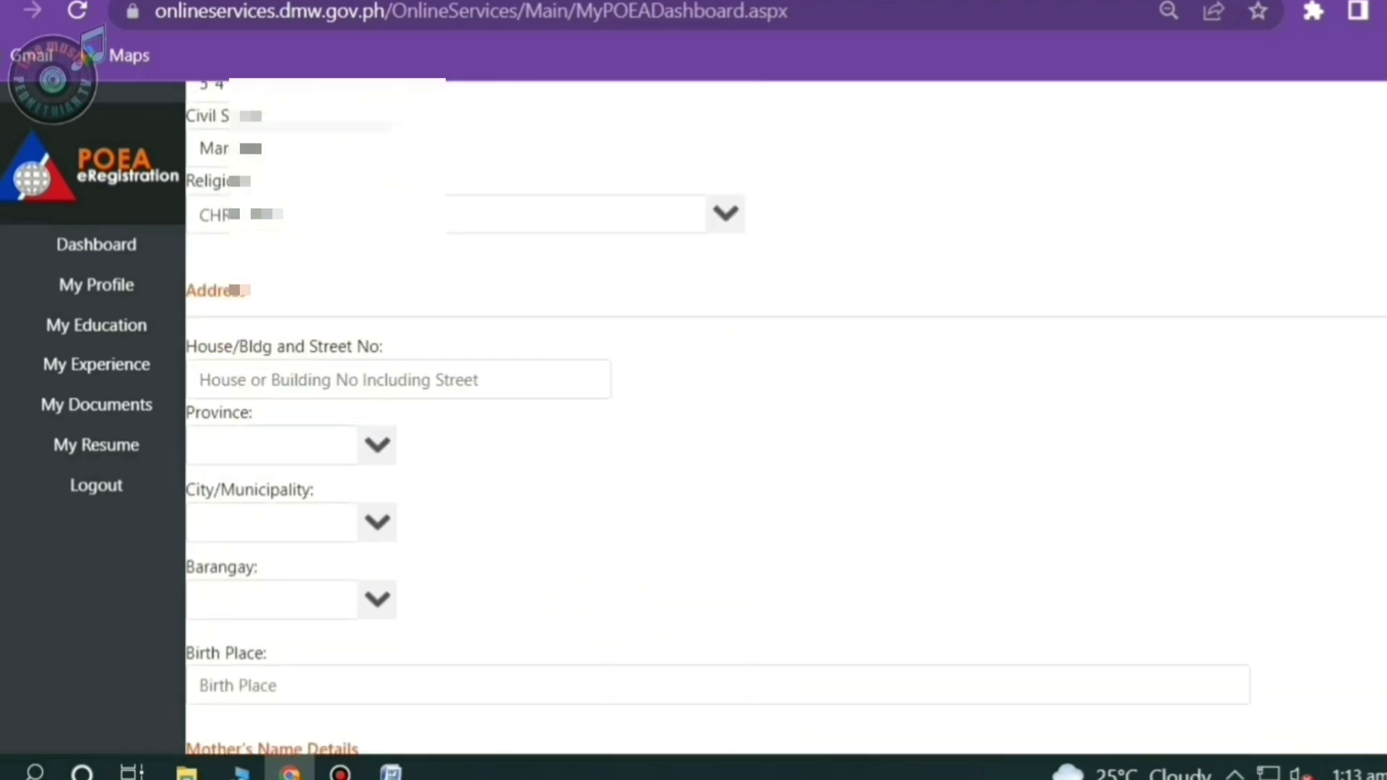
Enter the house, lot and street line of the home address
key("Tab")
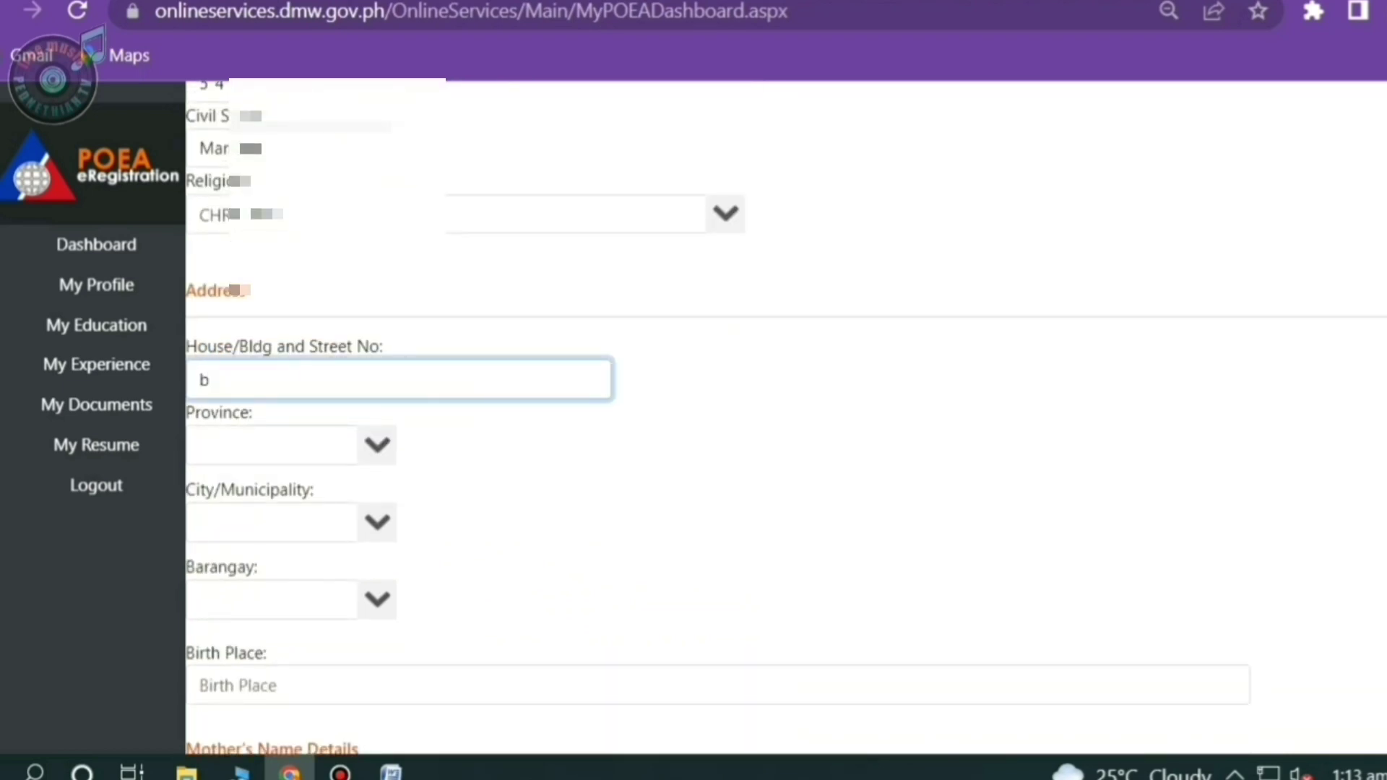
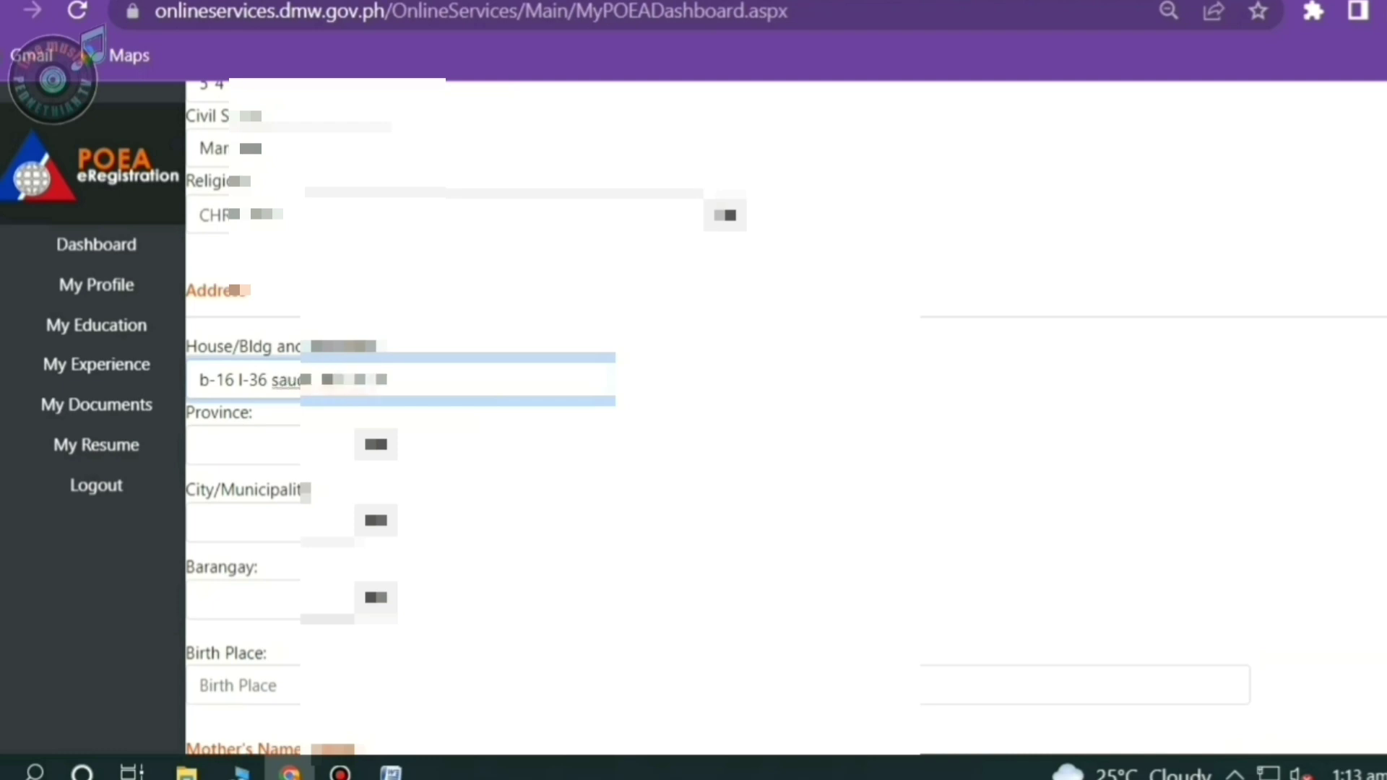
Pick the province, city/municipality and barangay from the autocomplete suggestions
key("Tab")
key("alt+Down")
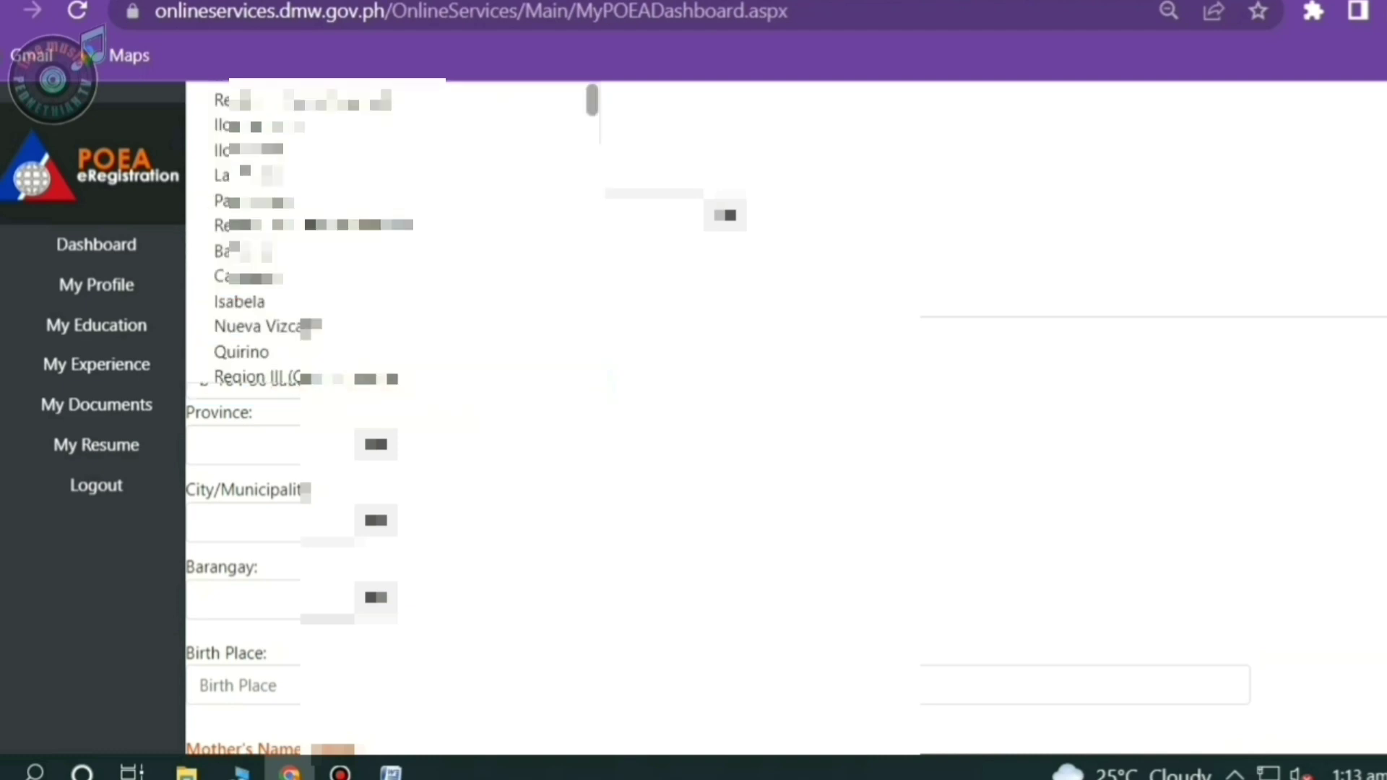
key("Up")
key("Up")
key("Up")
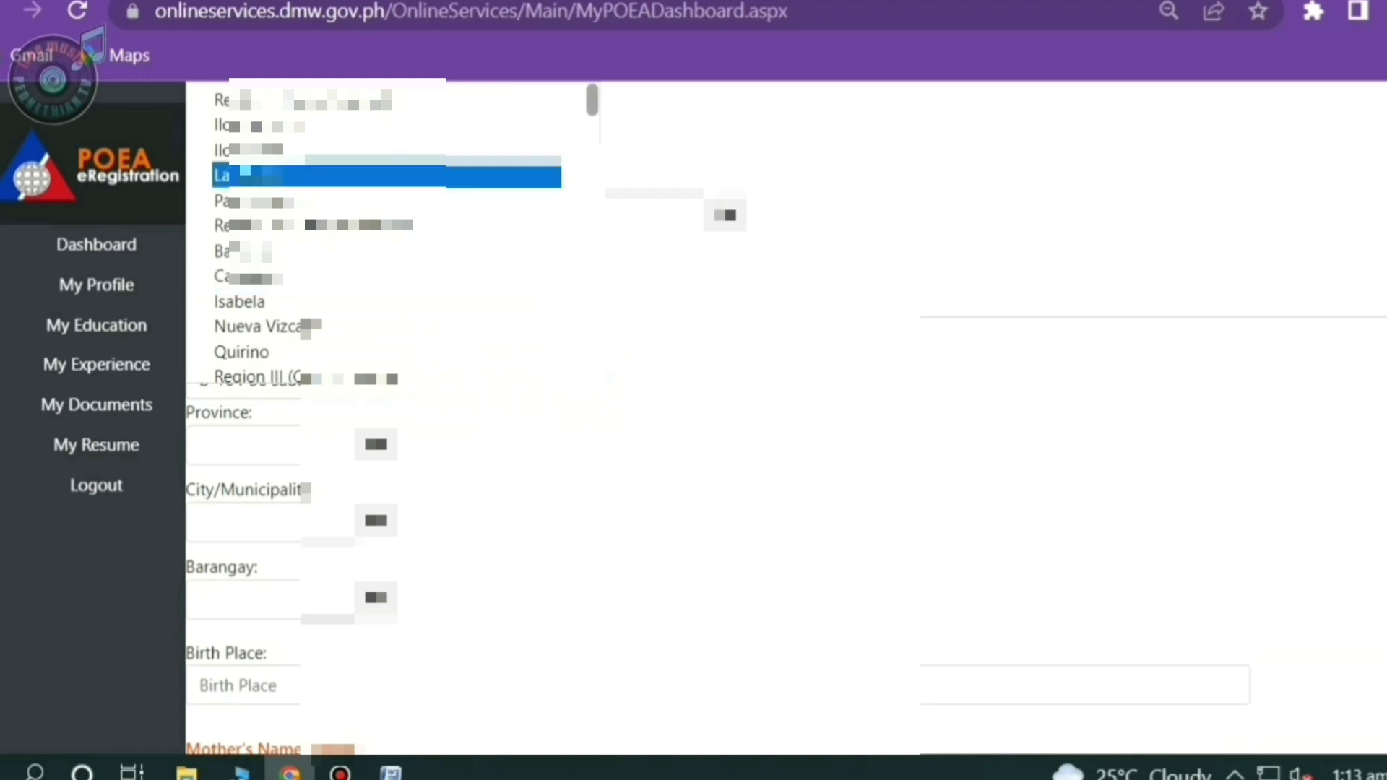
scroll(390, 231, "down", 9)
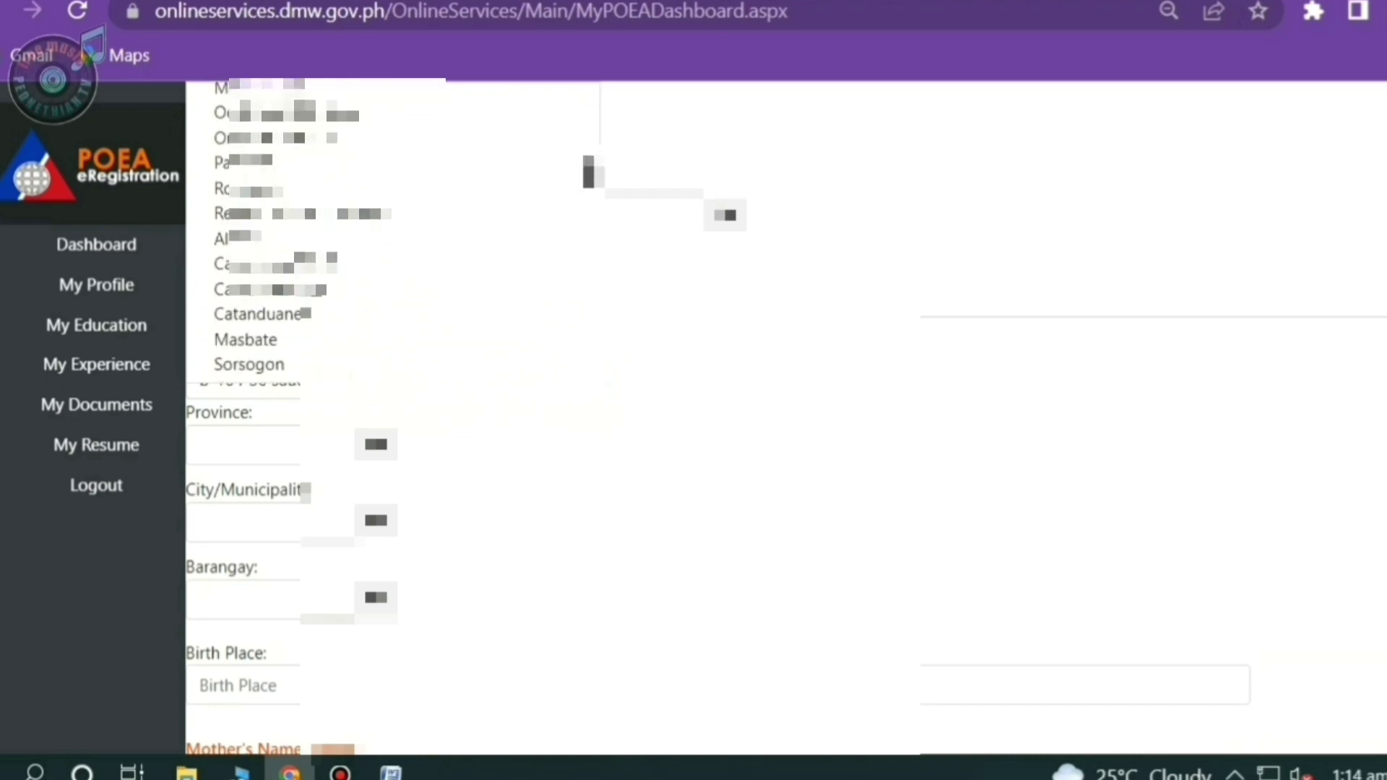
scroll(390, 231, "down", 12)
scroll(390, 231, "up", 10)
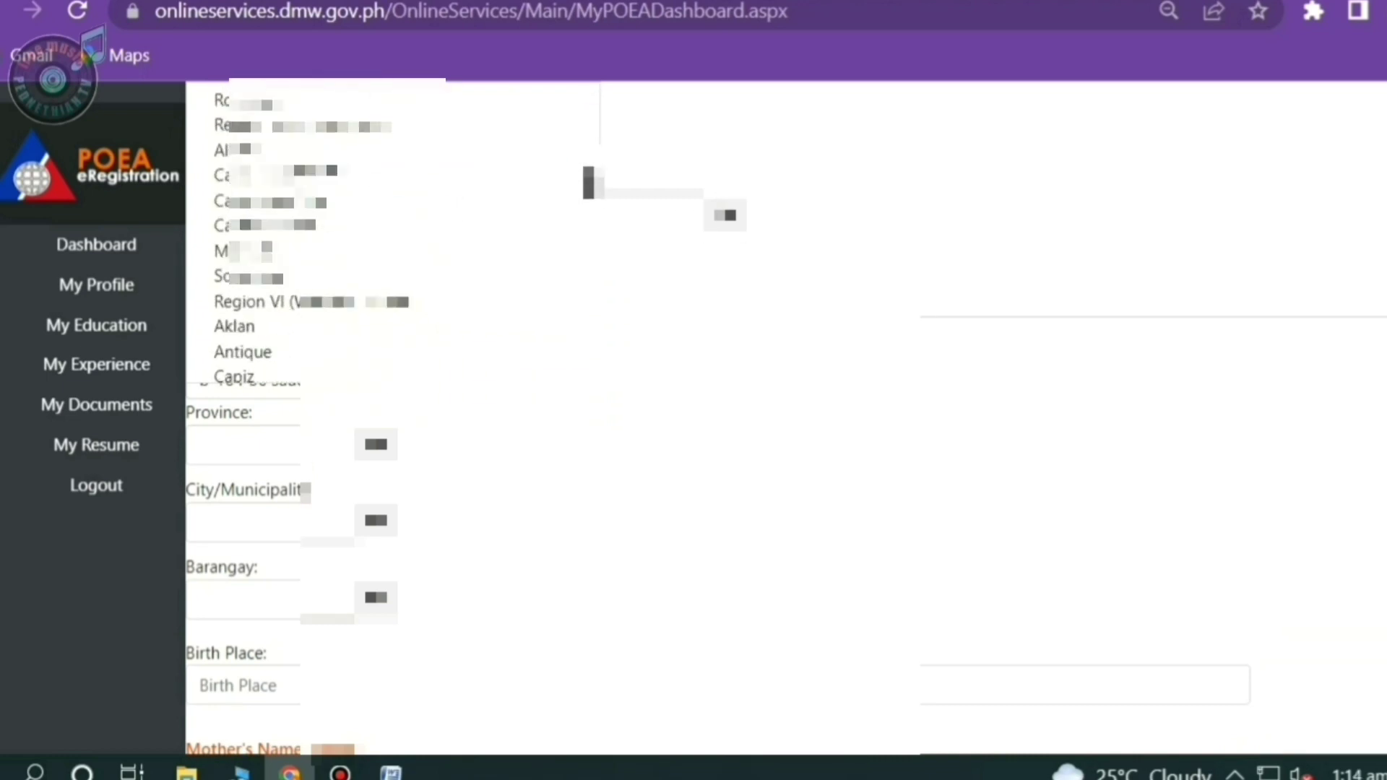
scroll(588, 182, "down", 15)
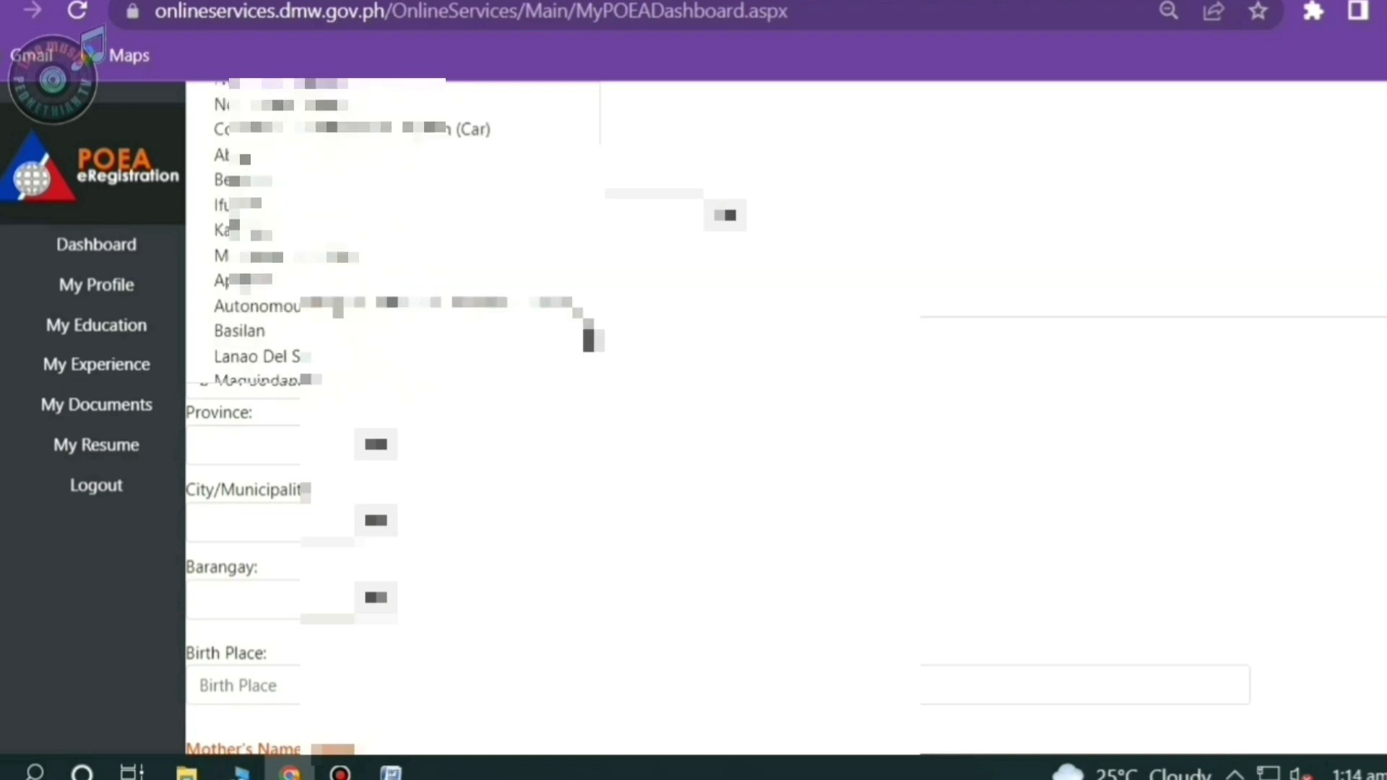
scroll(391, 231, "down", 3)
scroll(390, 231, "up", 20)
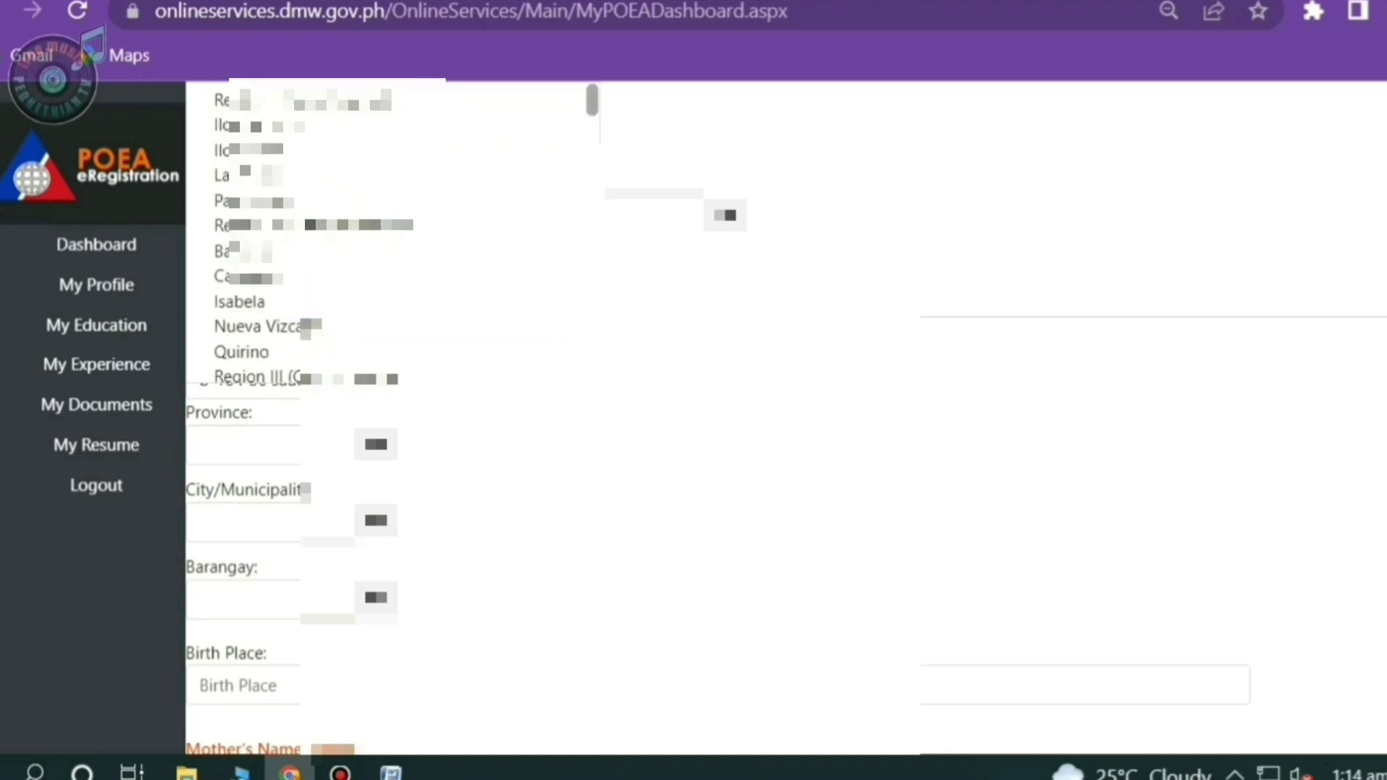
left_click(239, 445)
type("C")
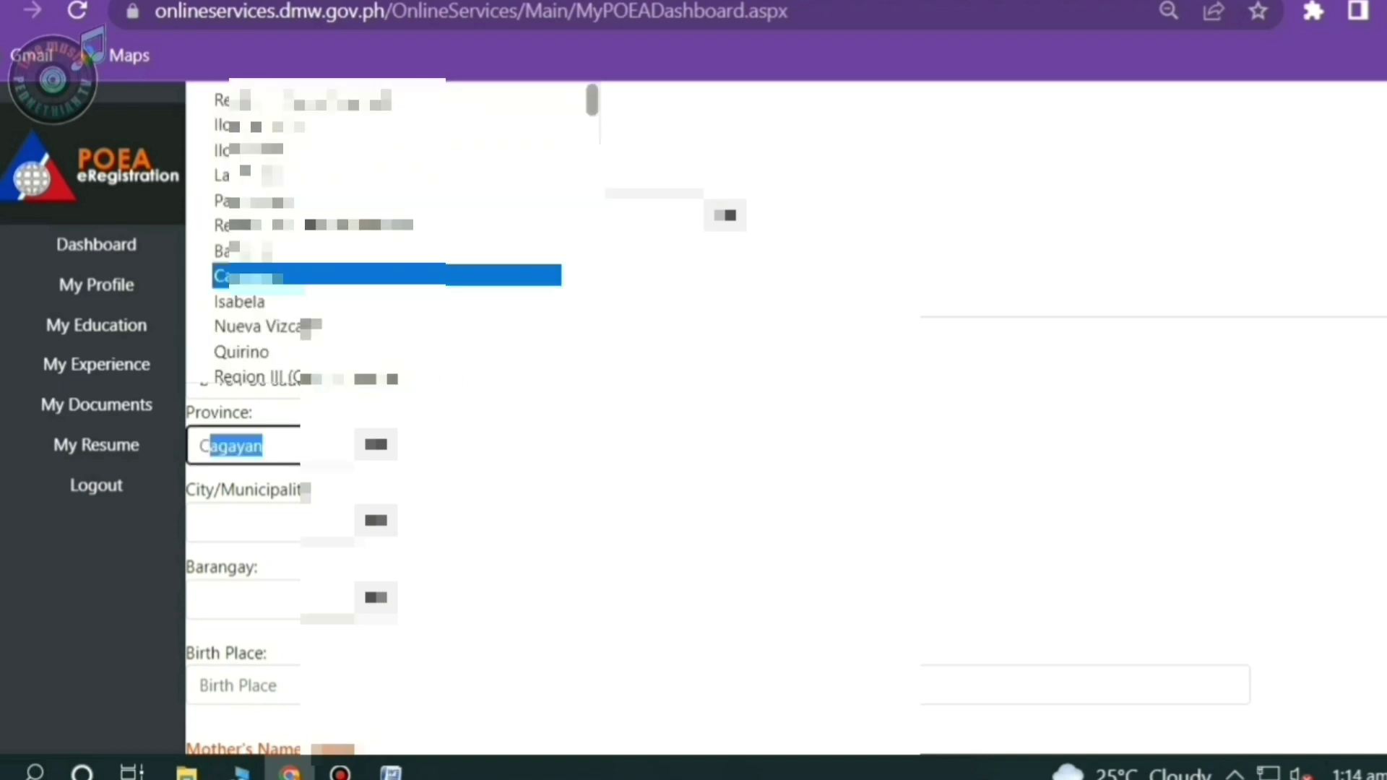
type("avite")
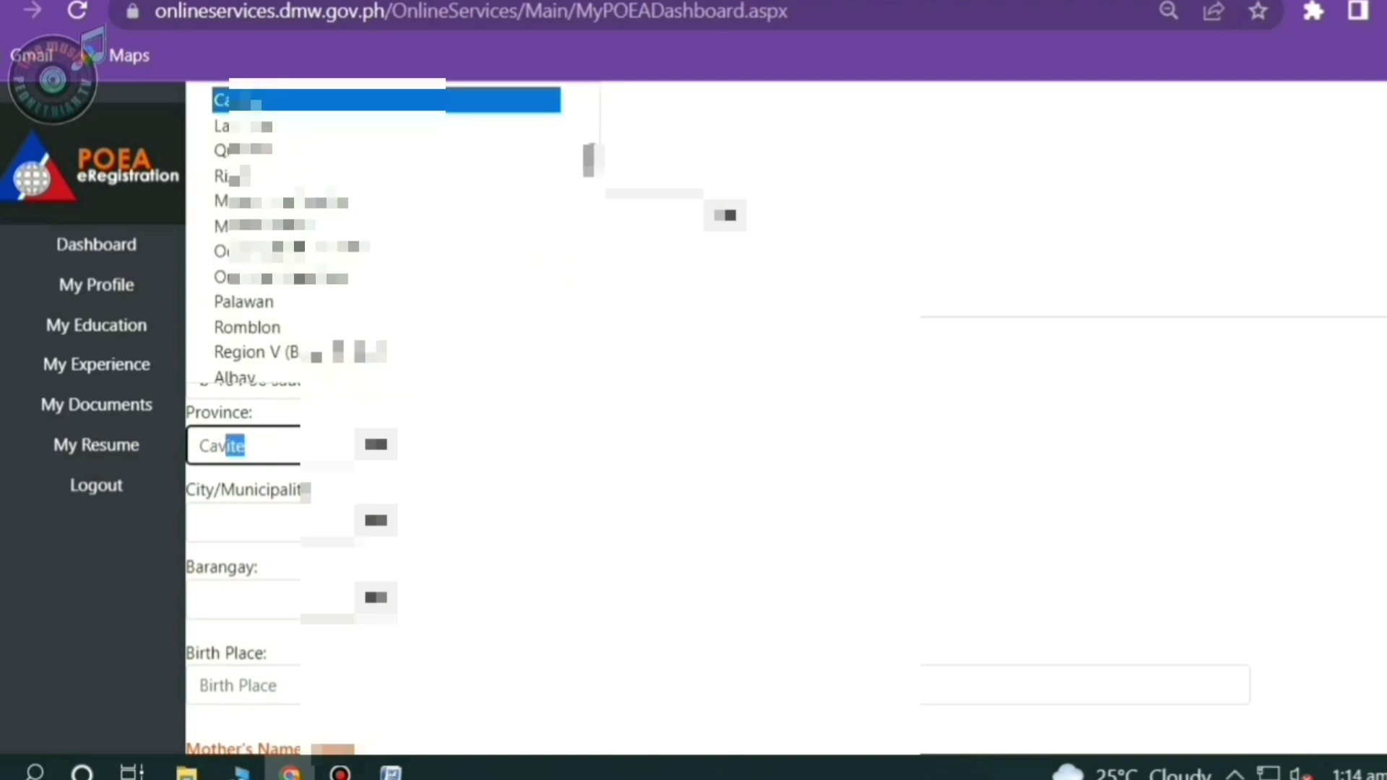
key("Tab")
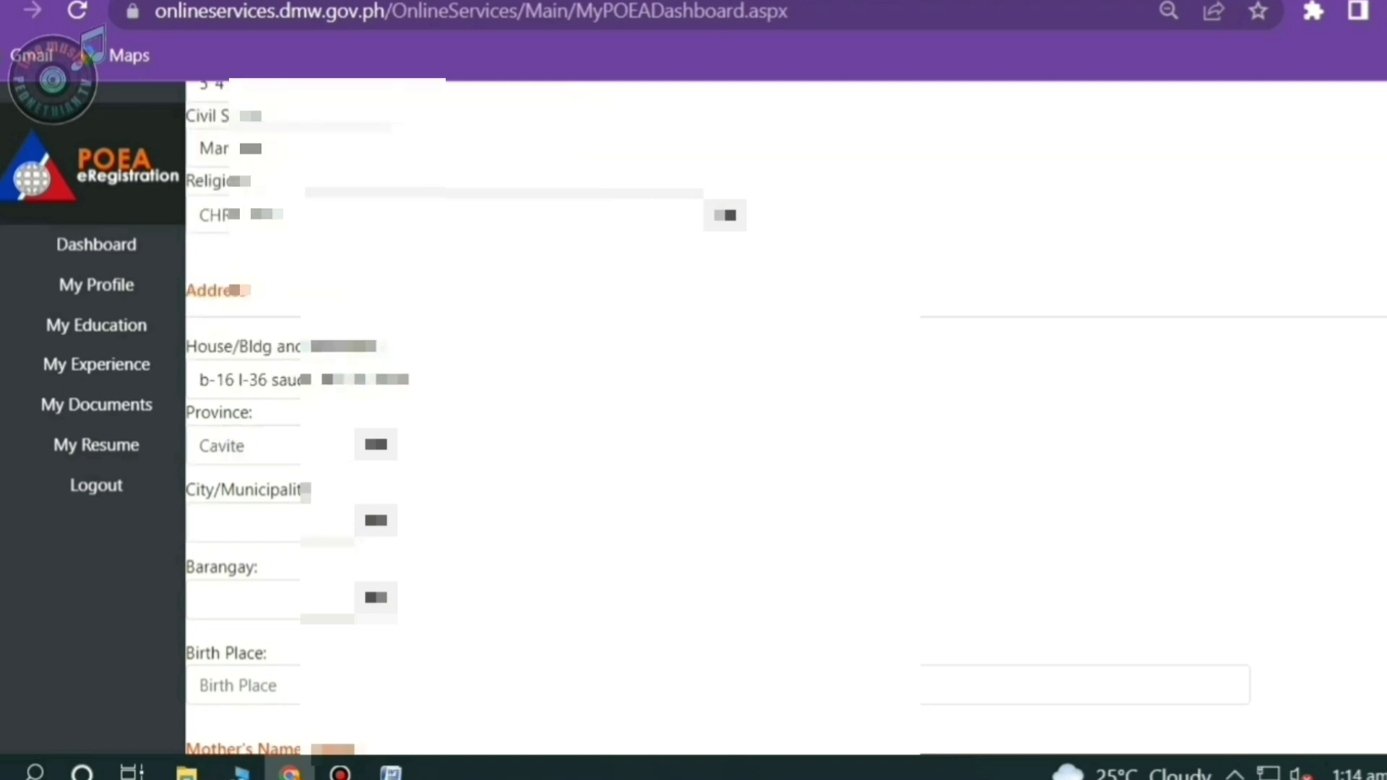
type("DASMARIÑAS")
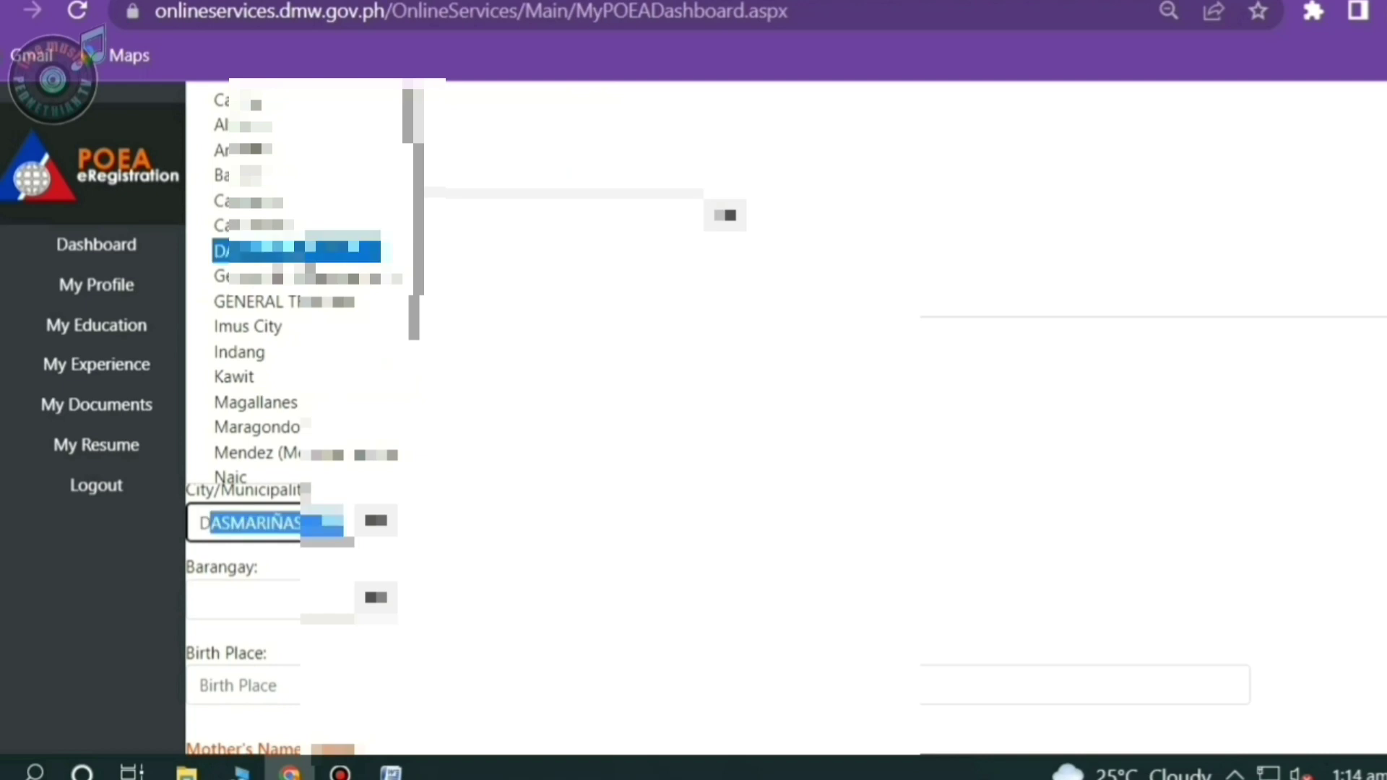
key("Tab")
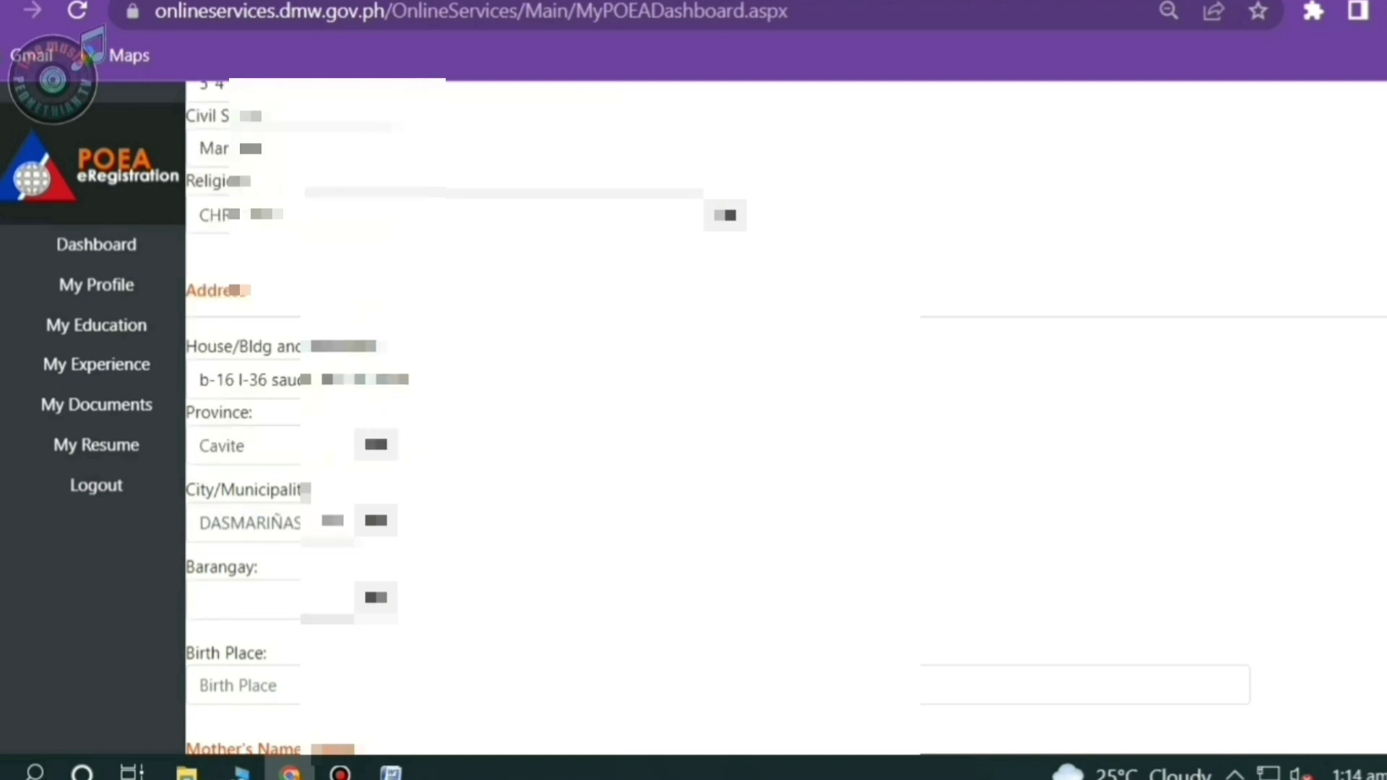
left_click(238, 600)
type("Sa")
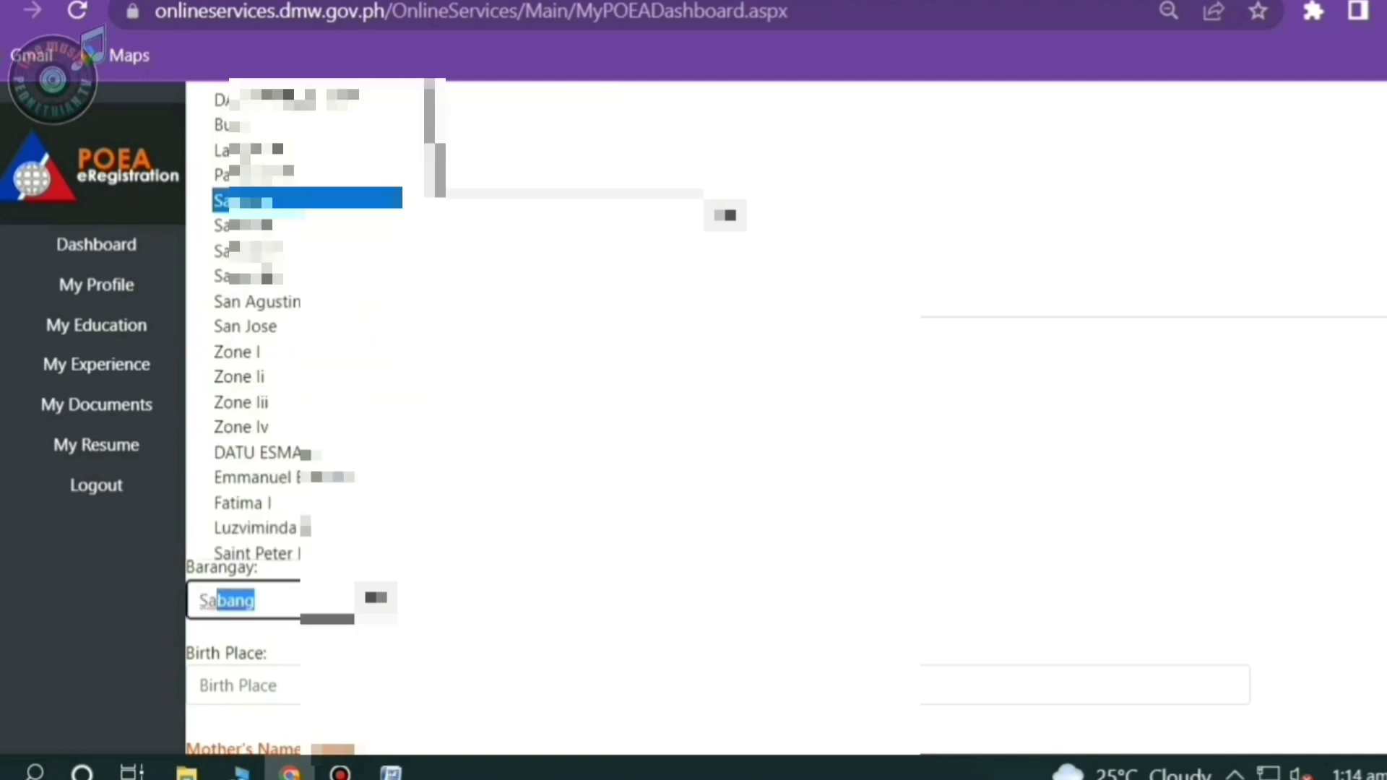
type("lawa")
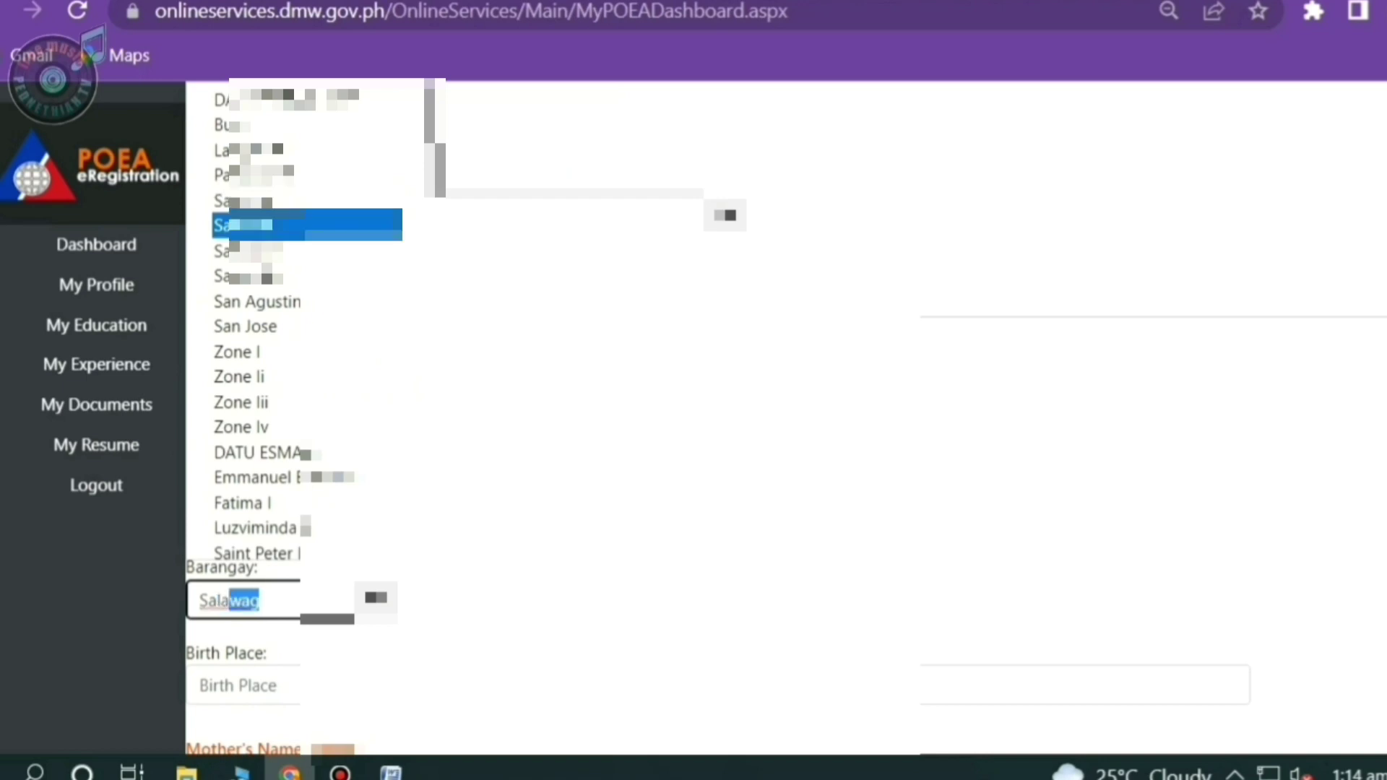
key("Tab")
Begin typing the applicant's birth place
scroll(693, 433, "down", 2)
key("Tab")
type("ca")
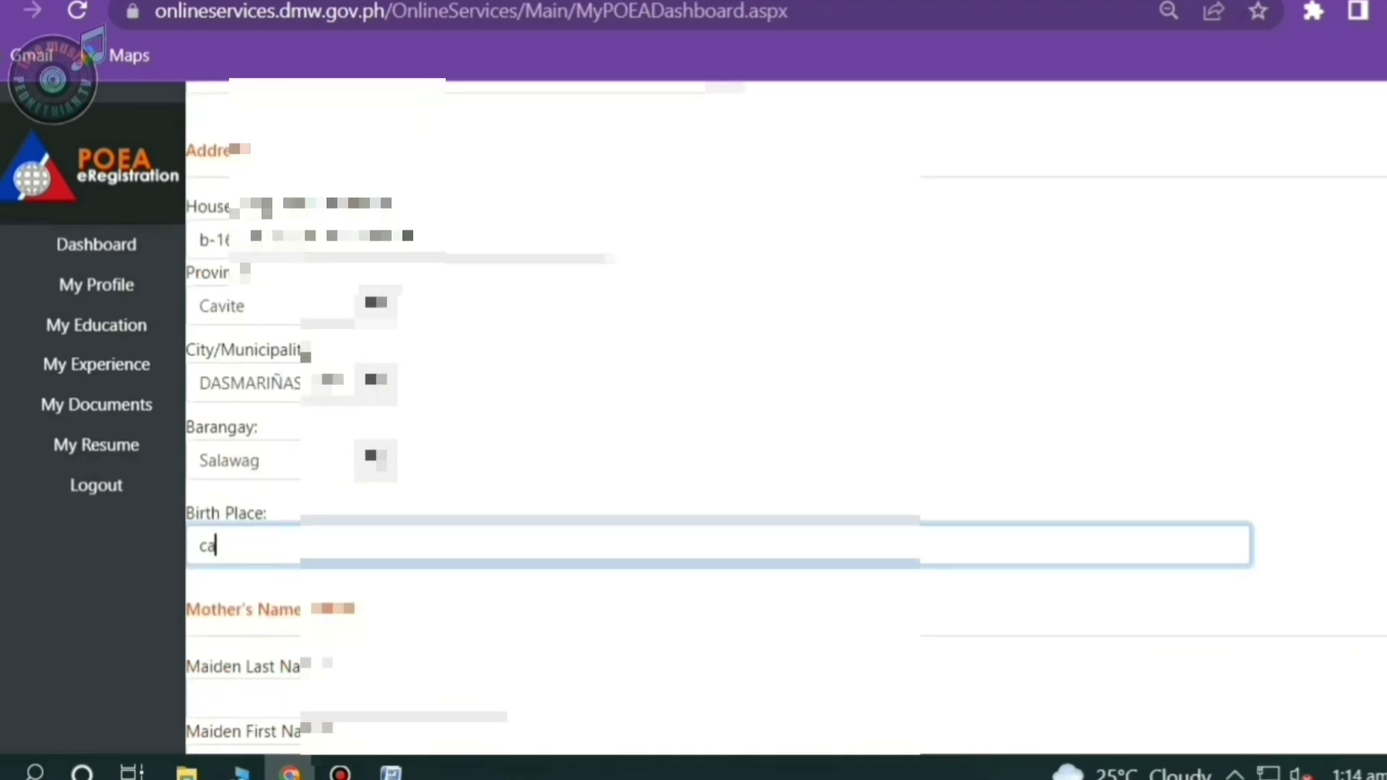
key("BackSpace")
key("BackSpace")
type("vira")
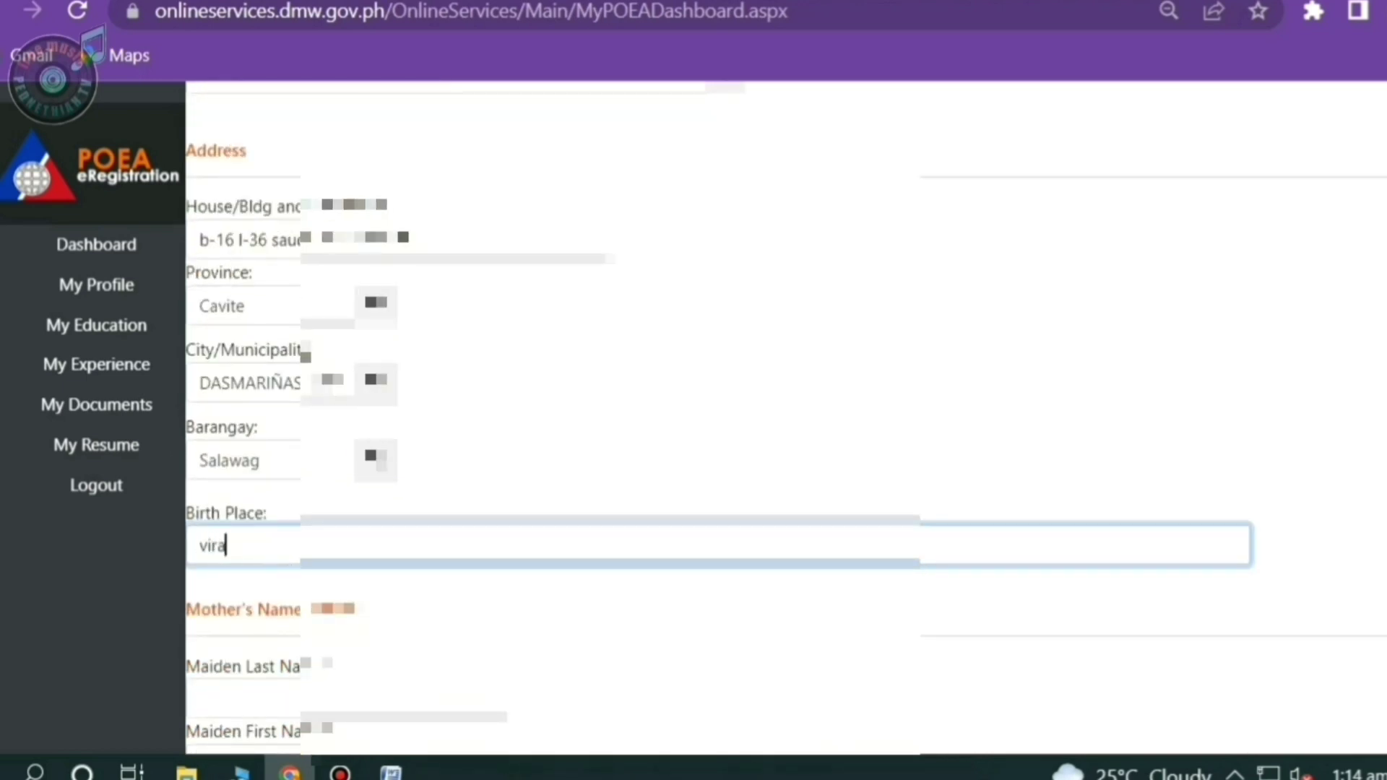
type("c catandu")
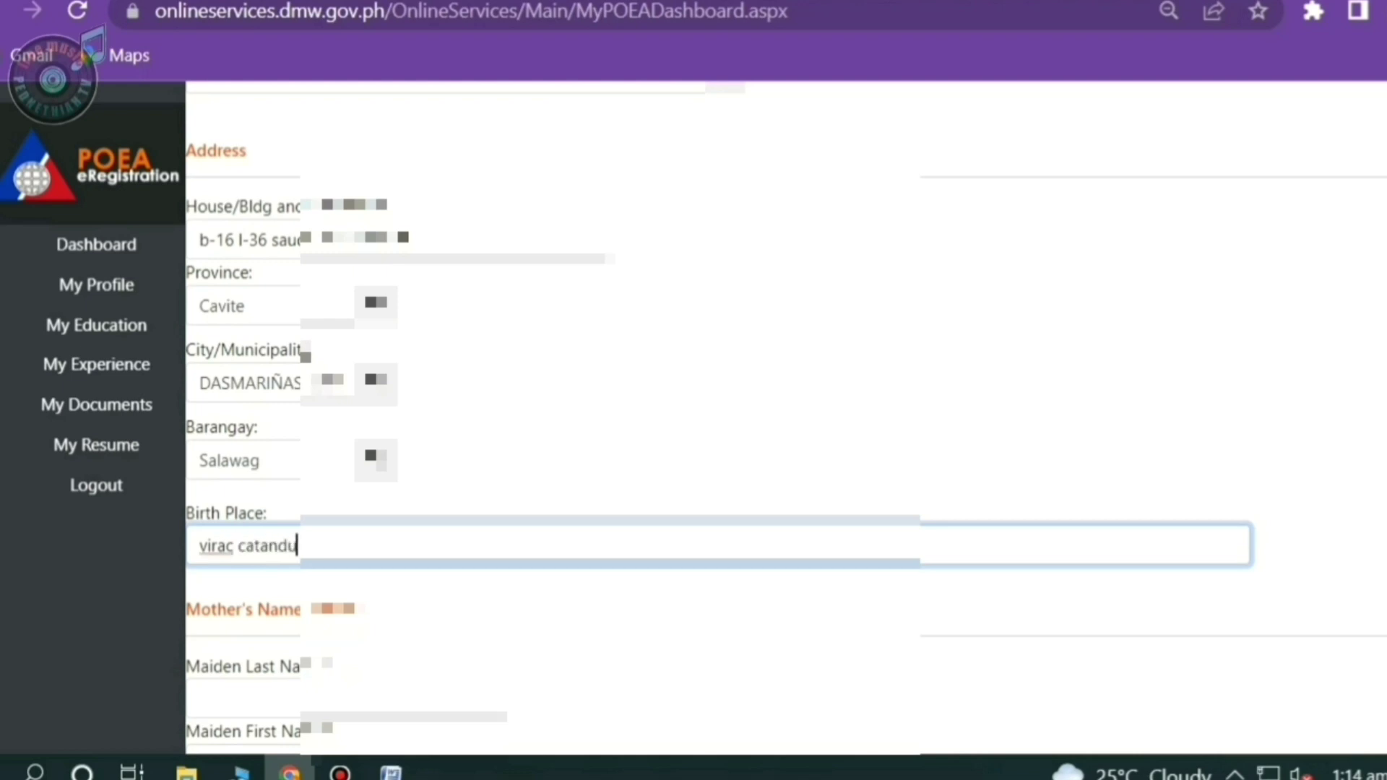
type("a")
Type the mother's maiden surname, first name and middle name into their three fields
scroll(722, 433, "down", 4)
left_click(238, 417)
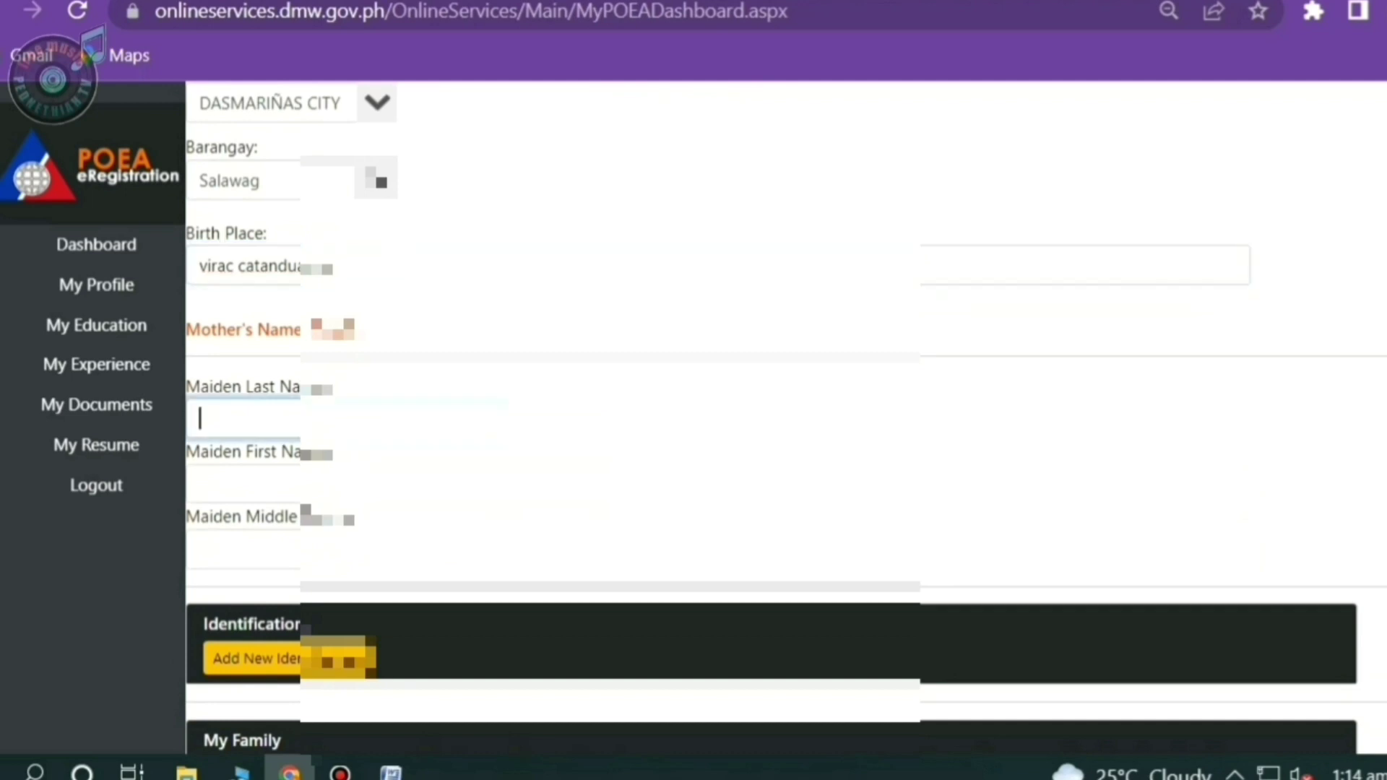
key("Tab")
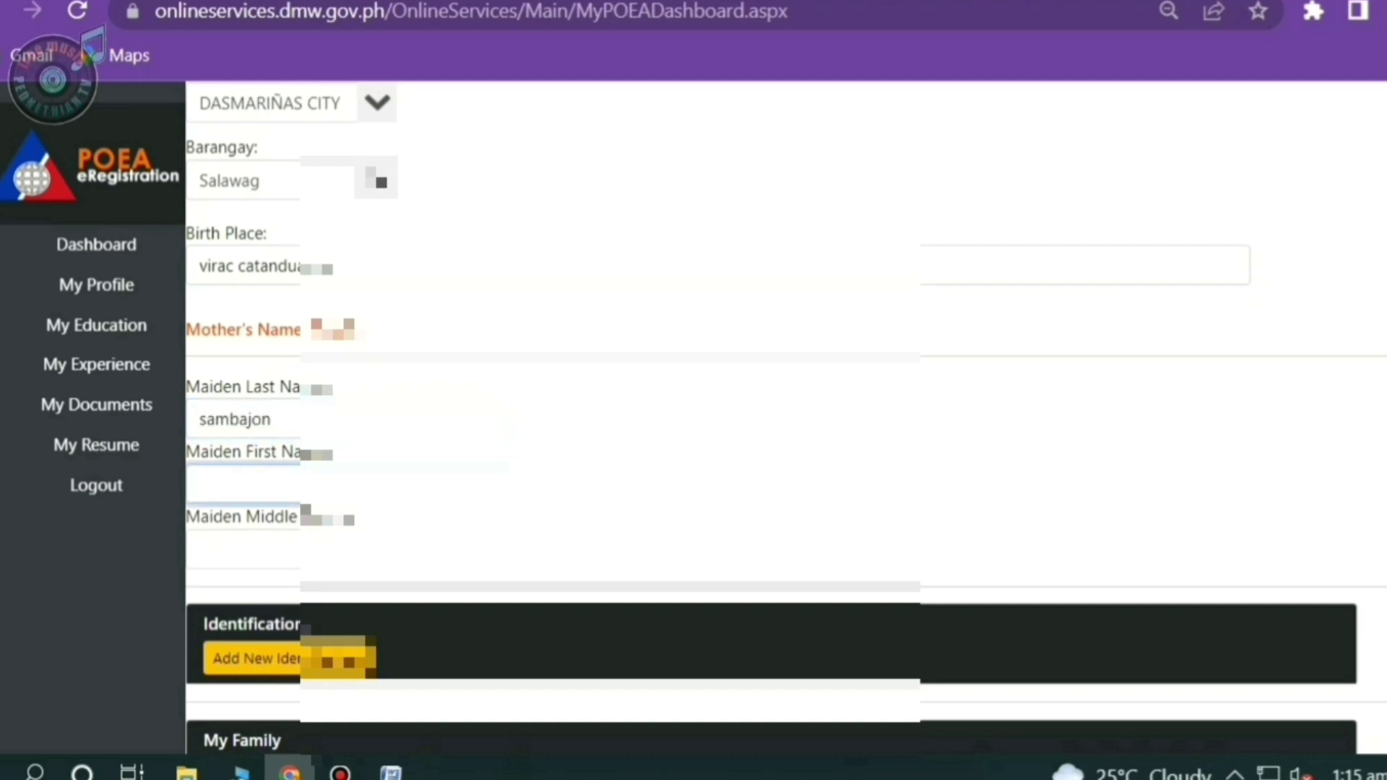
left_click(238, 551)
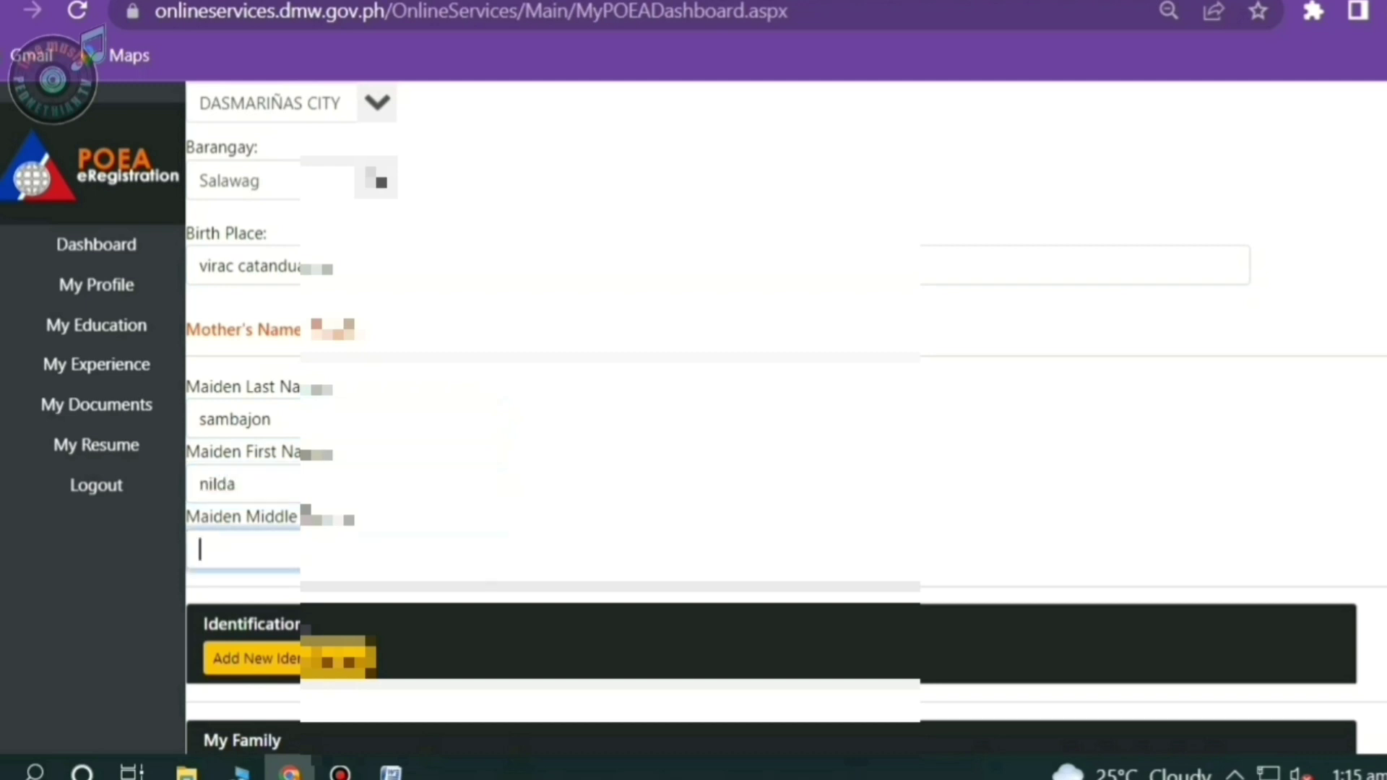
type("v")
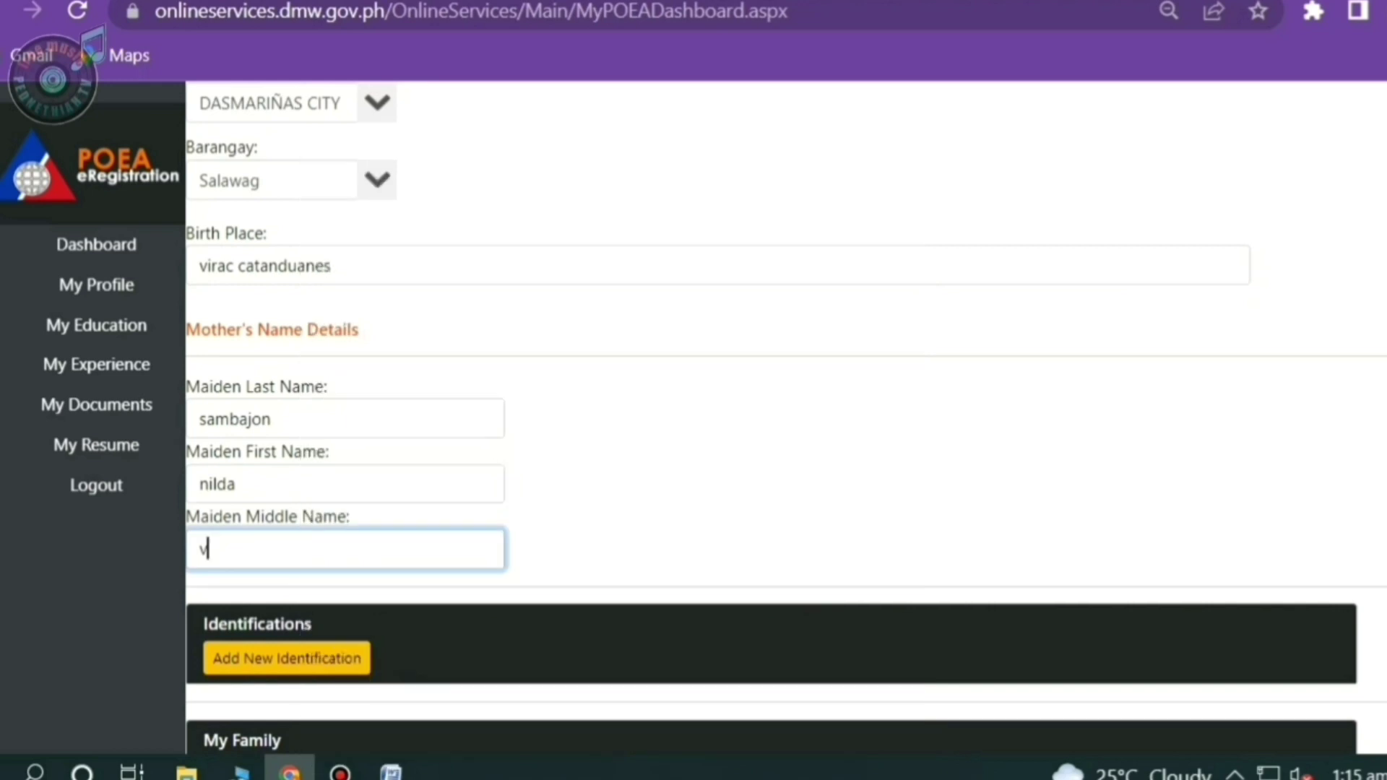
type("argas")
scroll(786, 419, "down", 1)
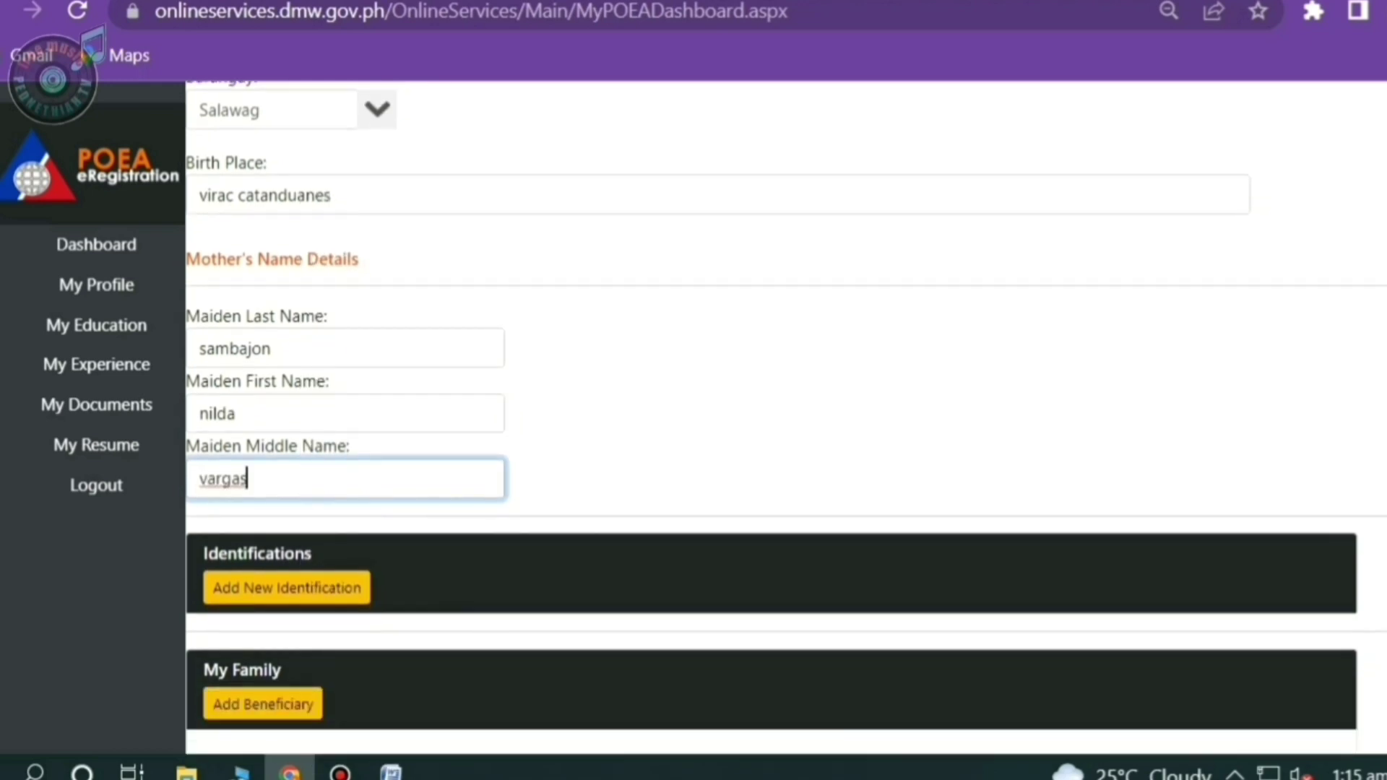
Add a passport identification record with expiry year 2032 and submit it
left_click(287, 588)
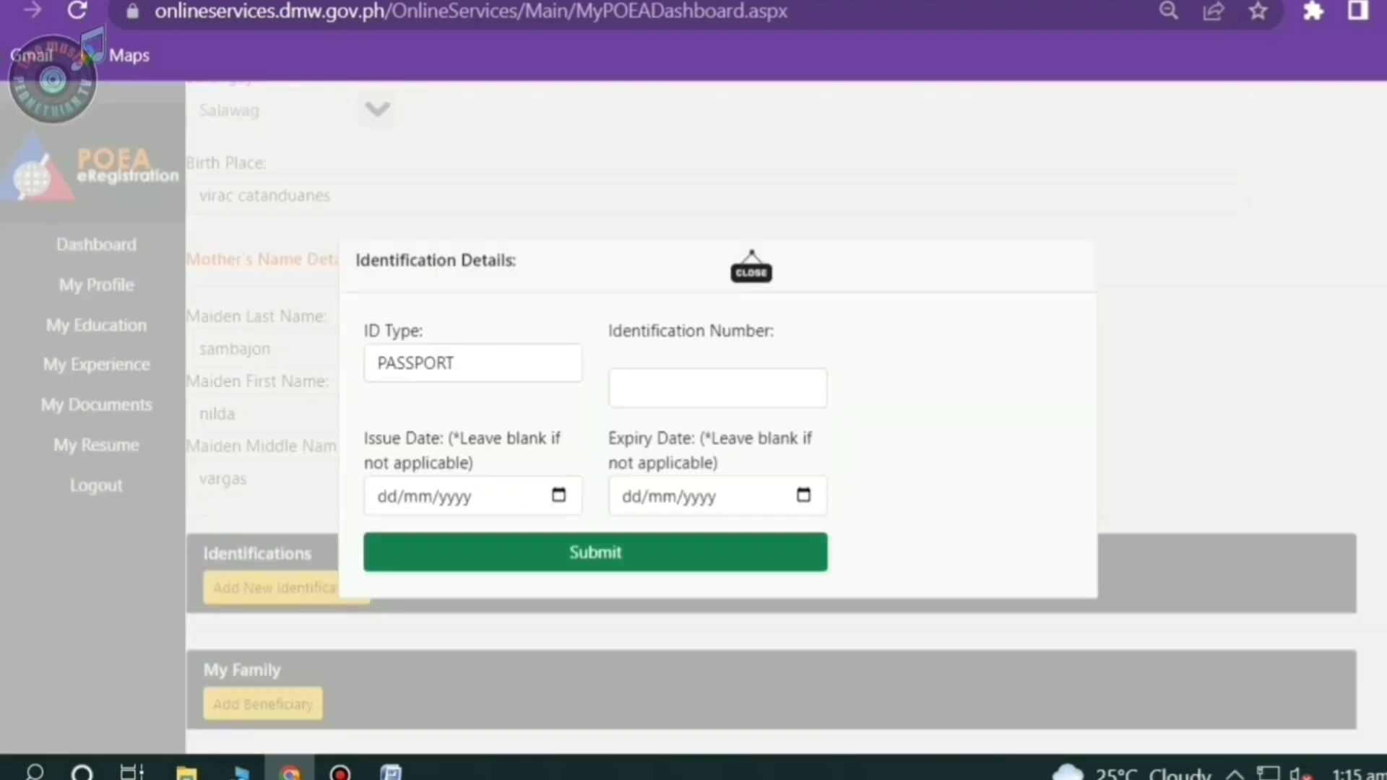
left_click(718, 388)
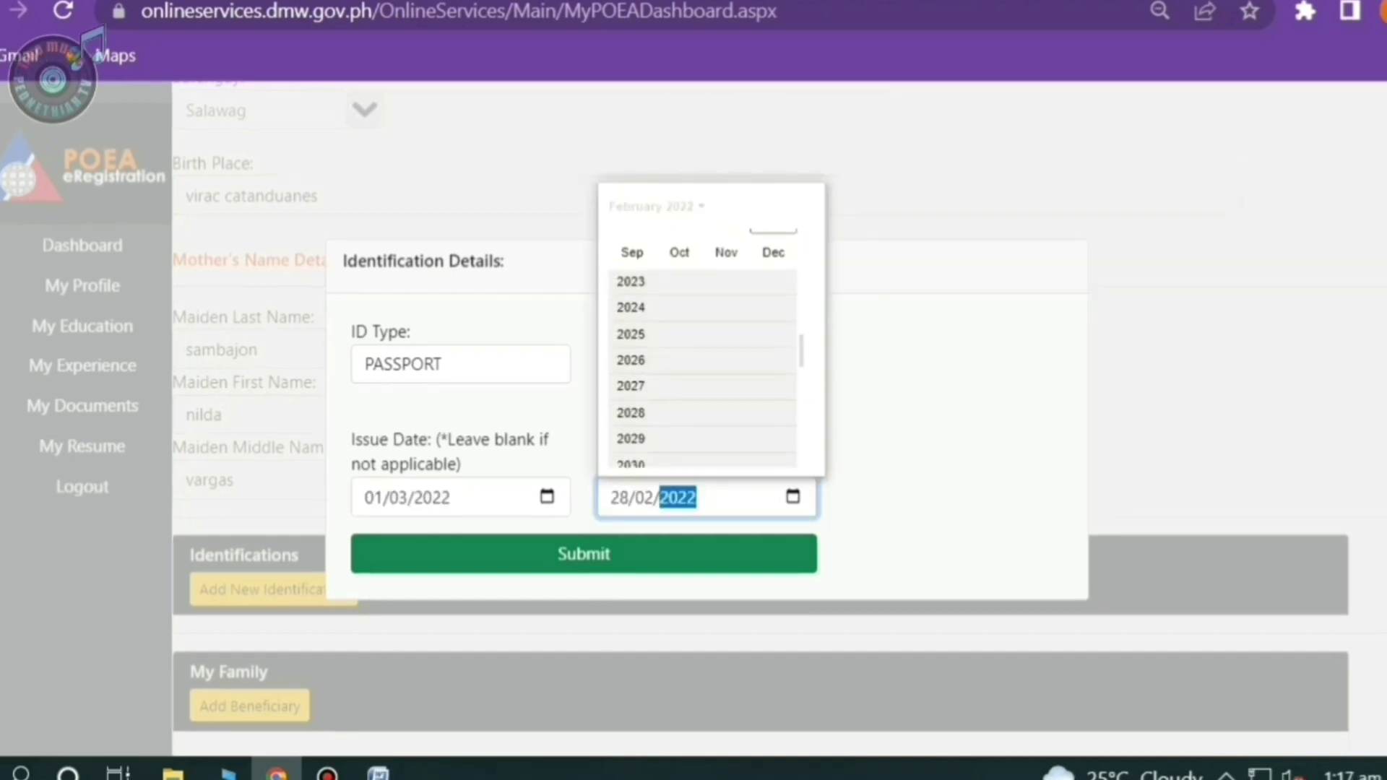
scroll(700, 346, "down", 2)
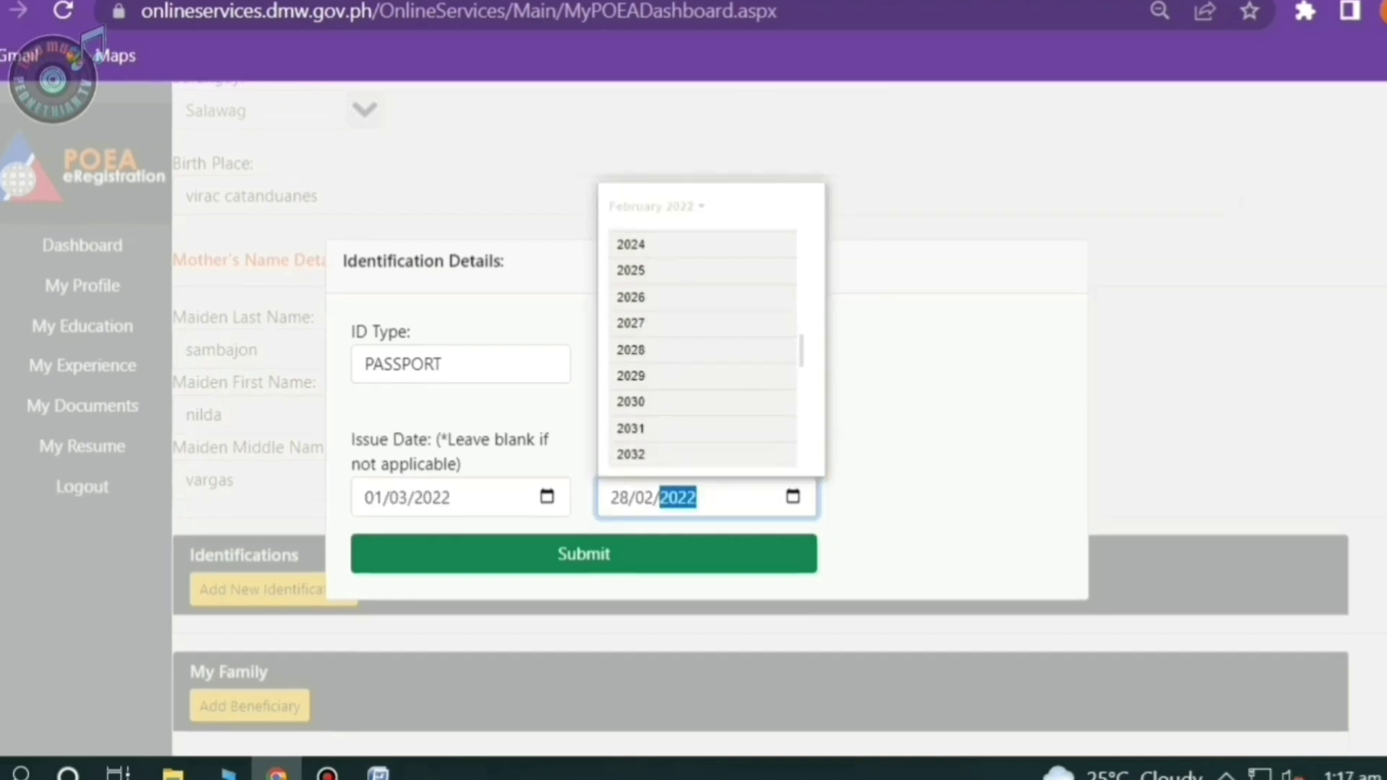
left_click(630, 454)
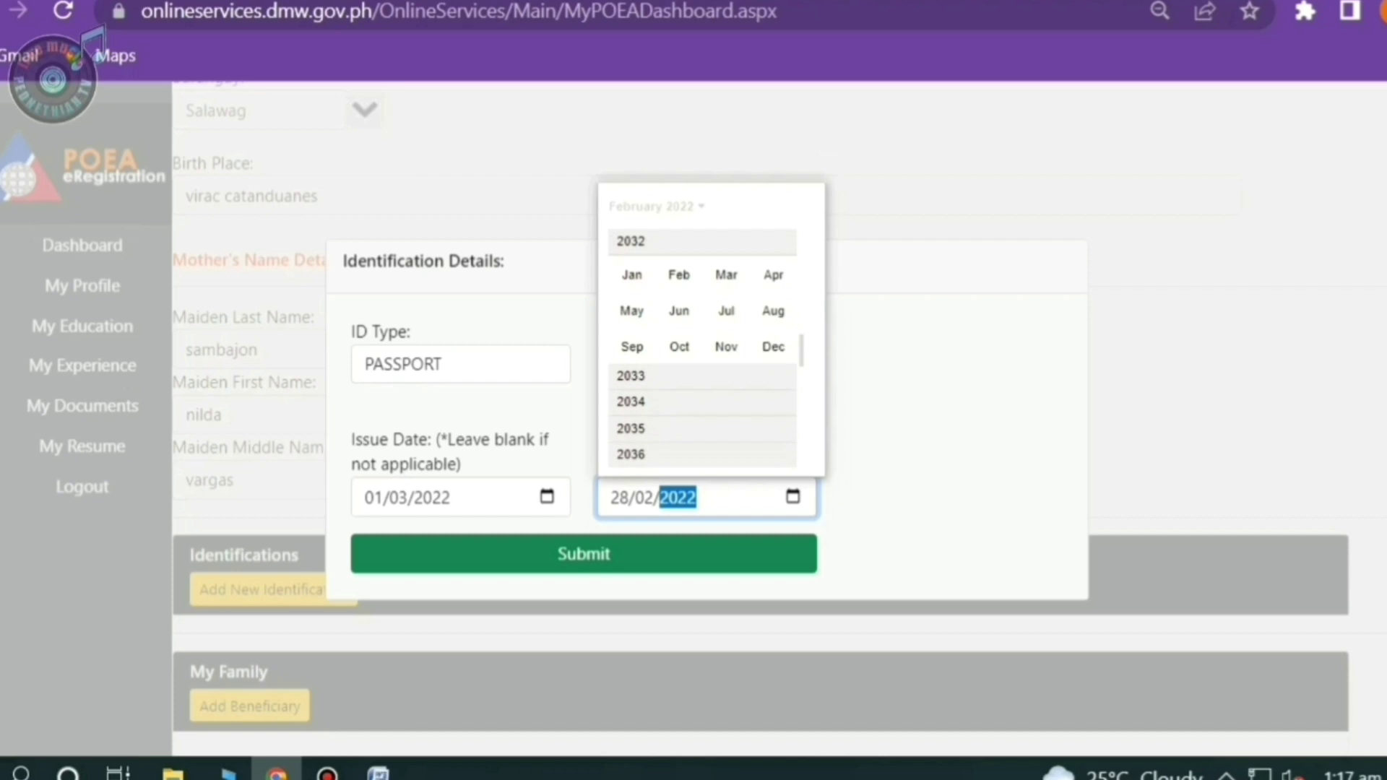
scroll(700, 346, "up", 1)
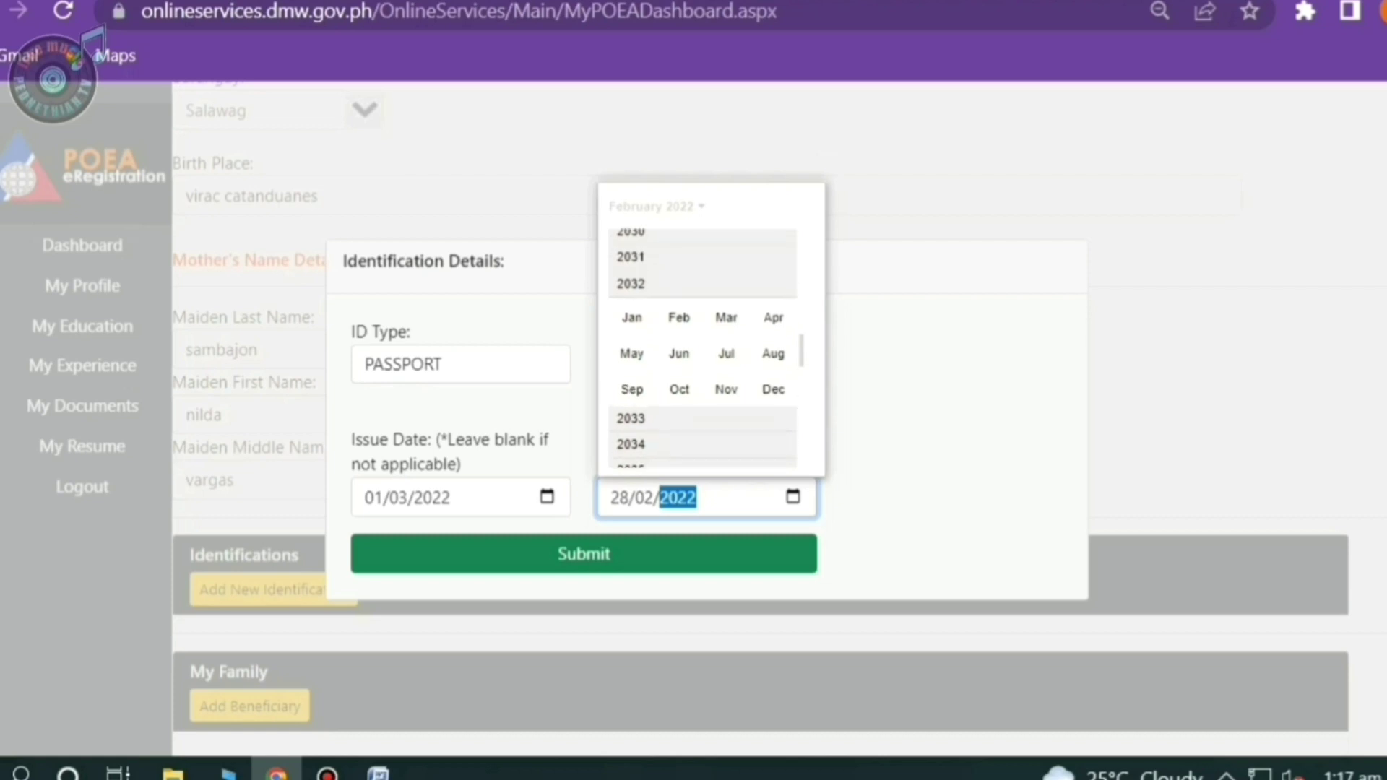
scroll(700, 347, "up", 1)
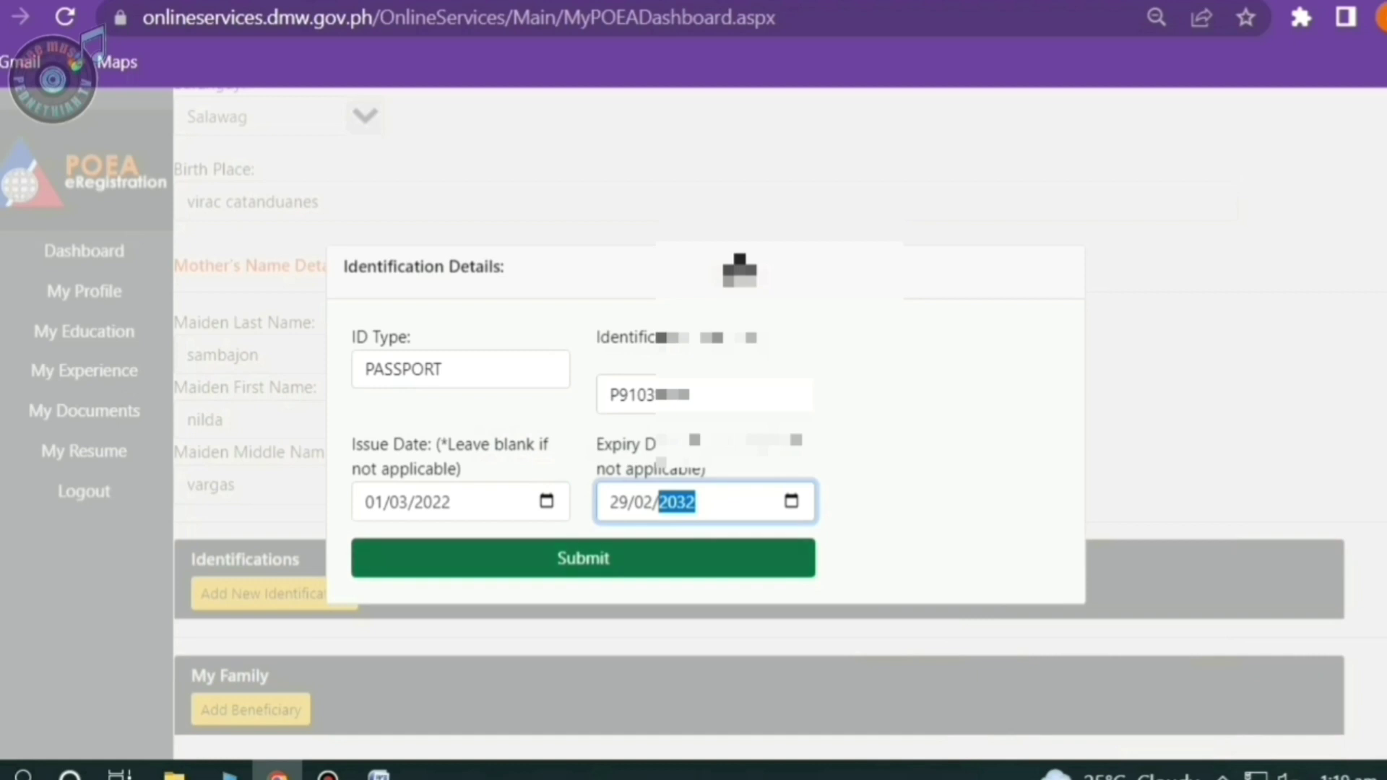
key("Return")
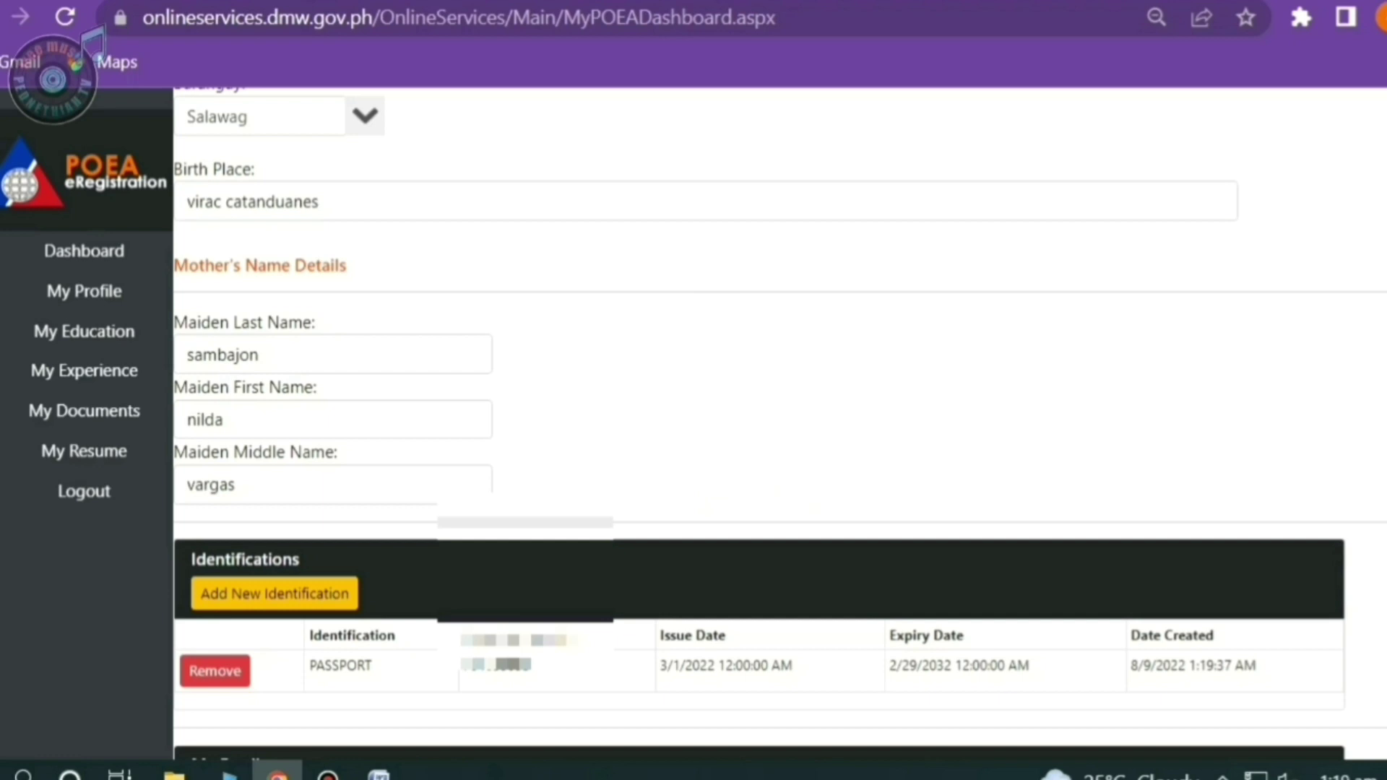
Scroll through My Profile to review the saved personal details
scroll(781, 427, "down", 1)
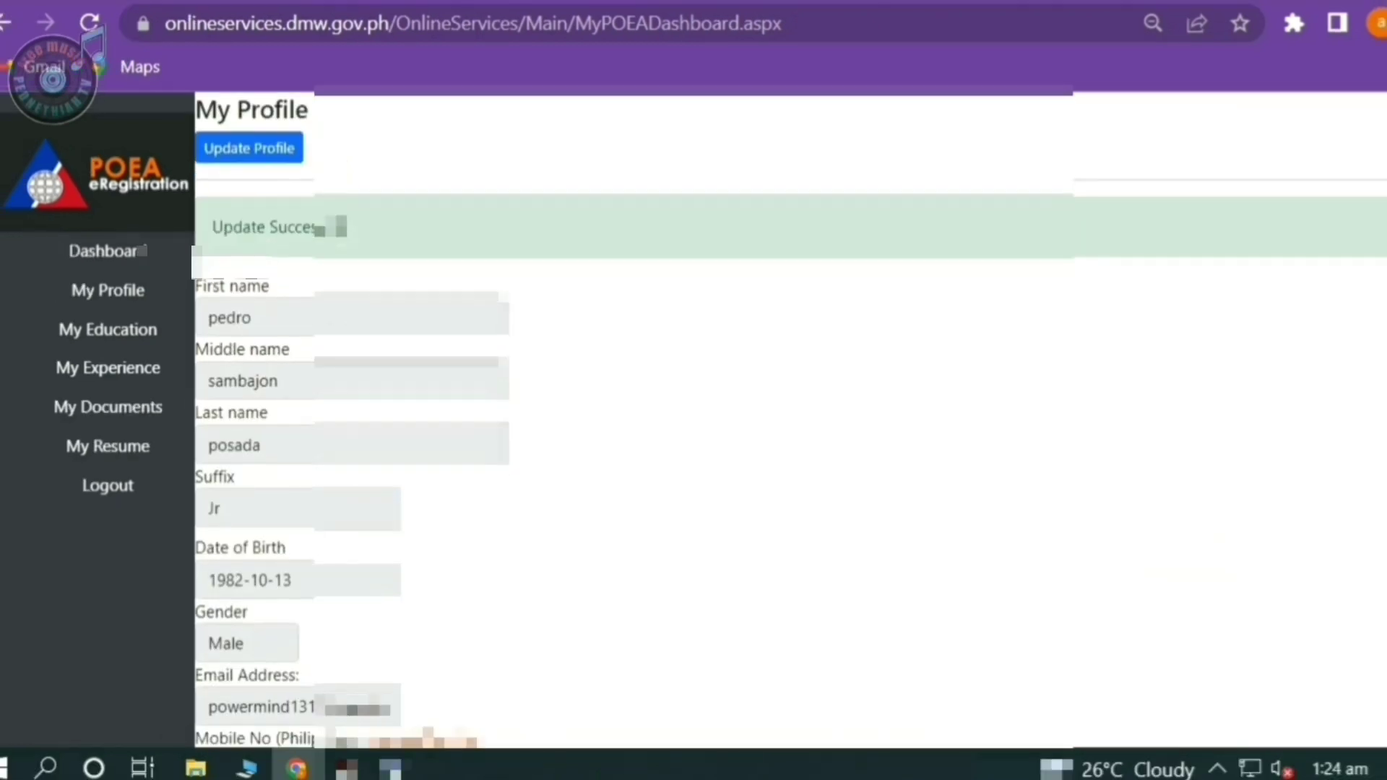
scroll(780, 426, "down", 15)
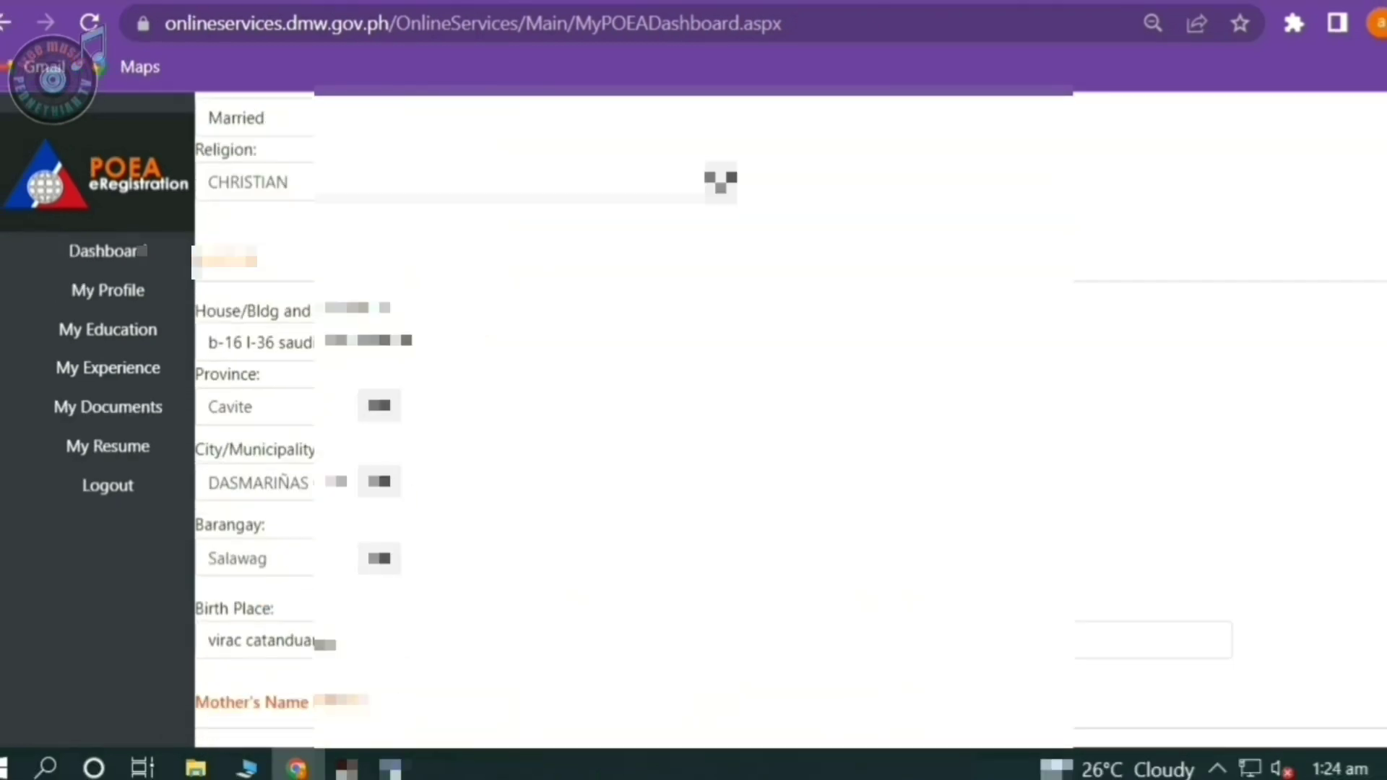
scroll(781, 426, "down", 1)
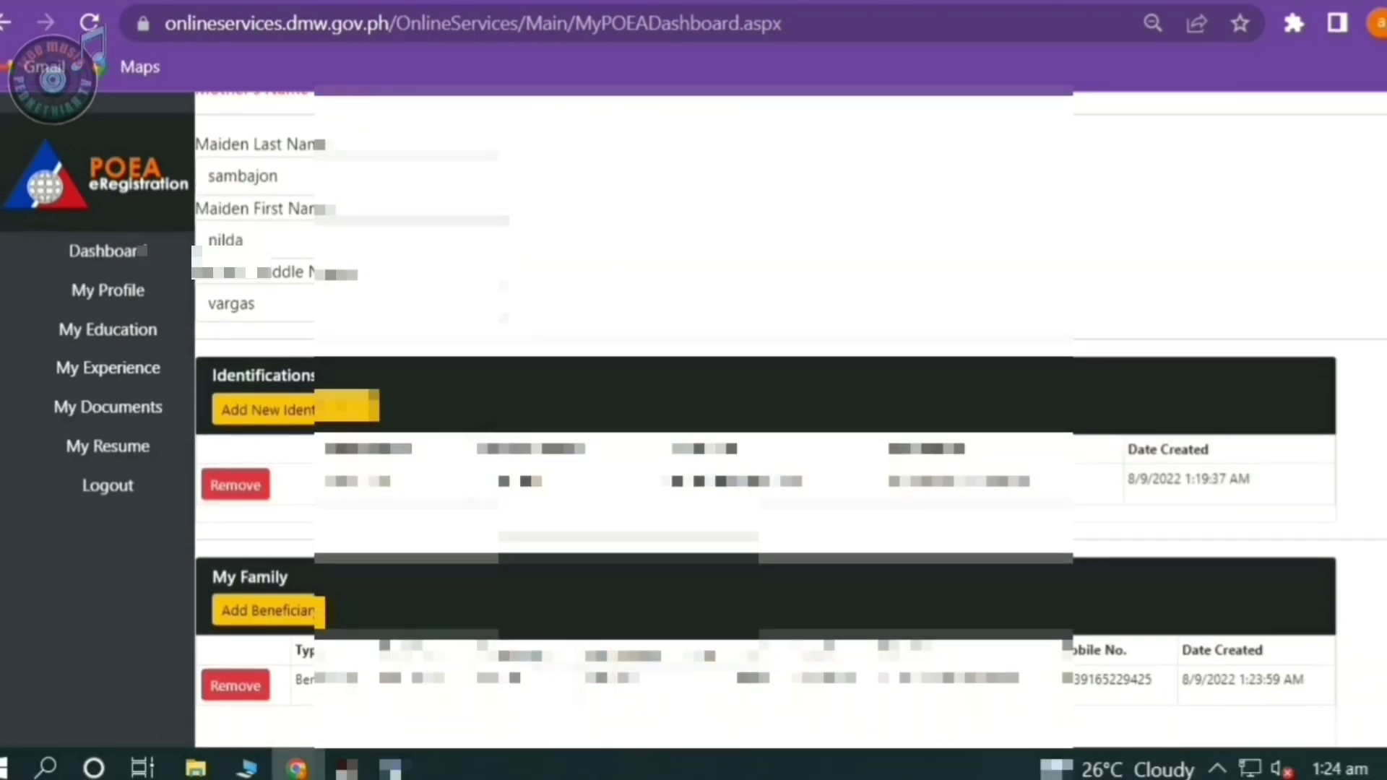
scroll(780, 426, "up", 8)
scroll(578, 419, "up", 6)
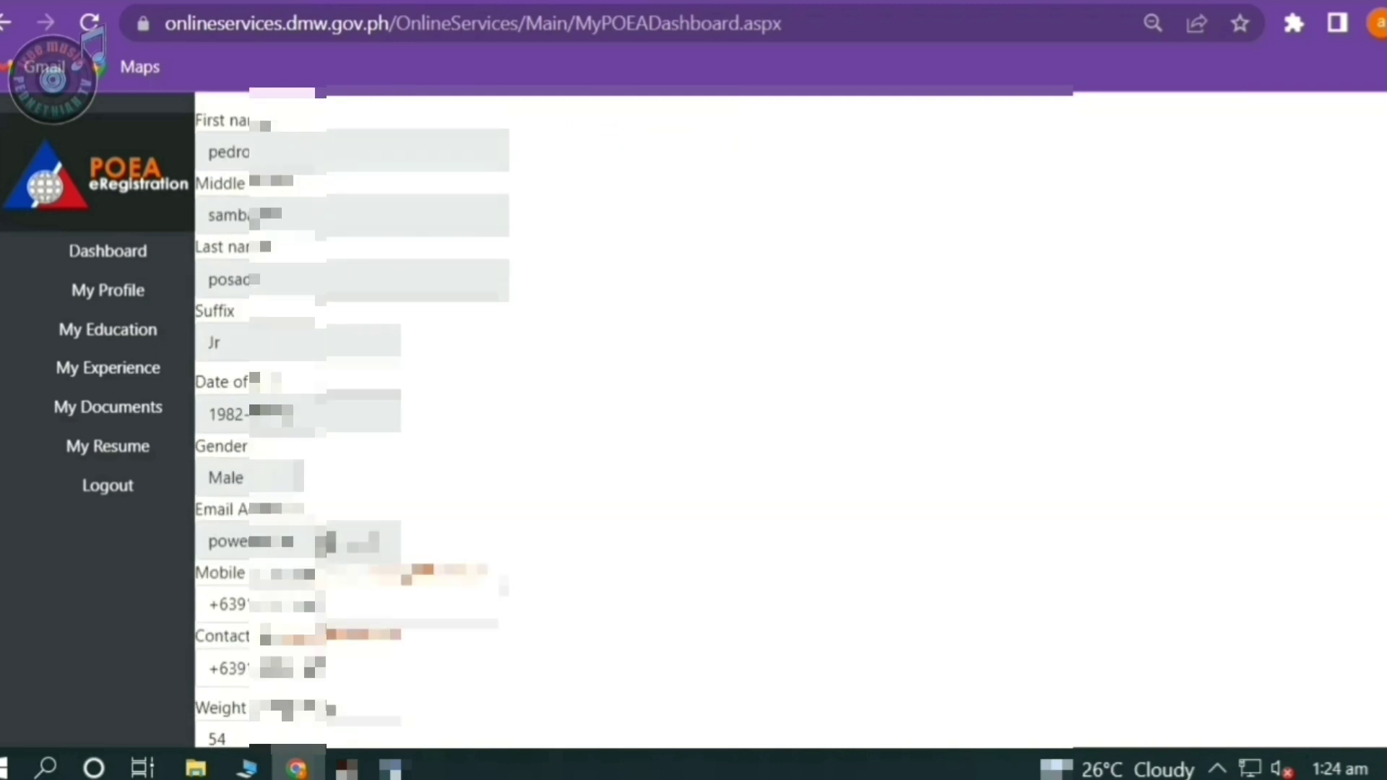
scroll(352, 419, "down", 1)
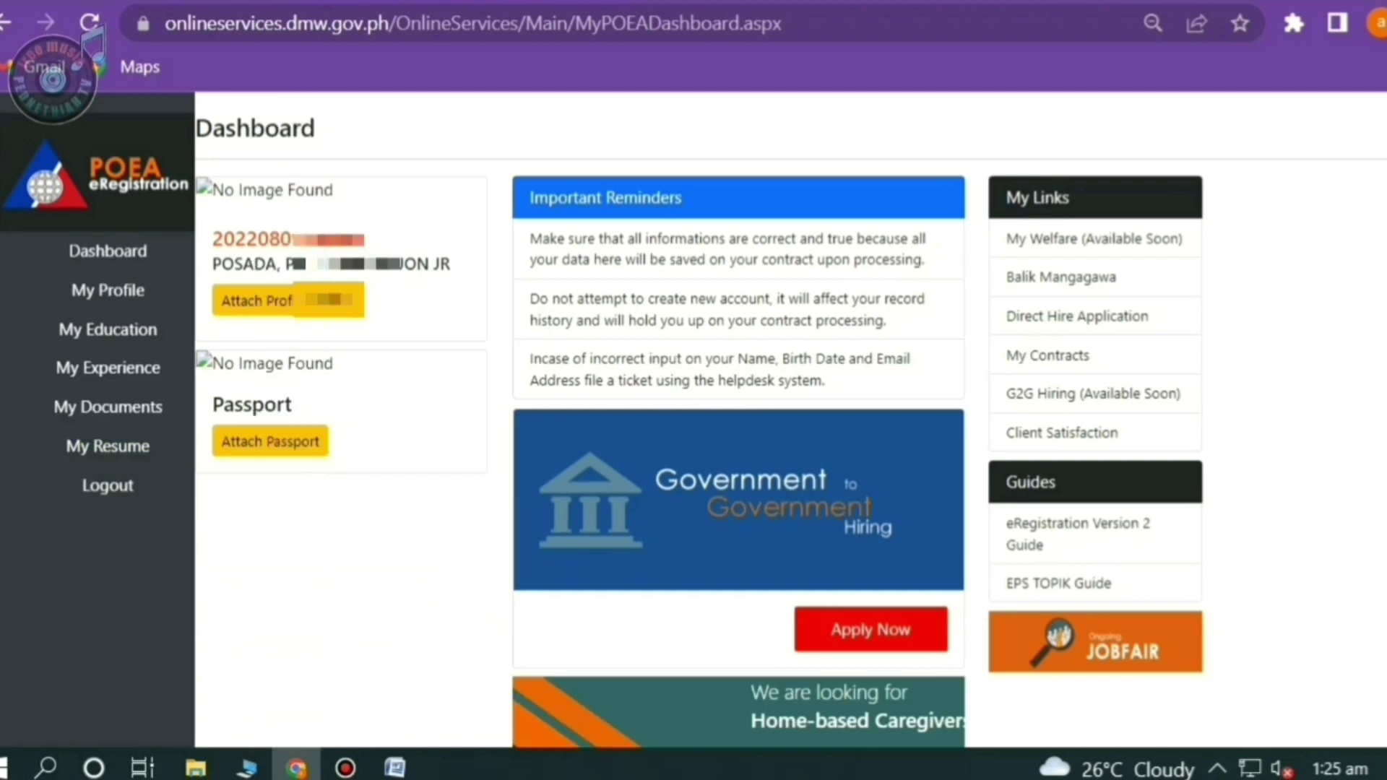
Upload the first photo in Desktop > my pic edited as the account's profile picture
left_click(257, 301)
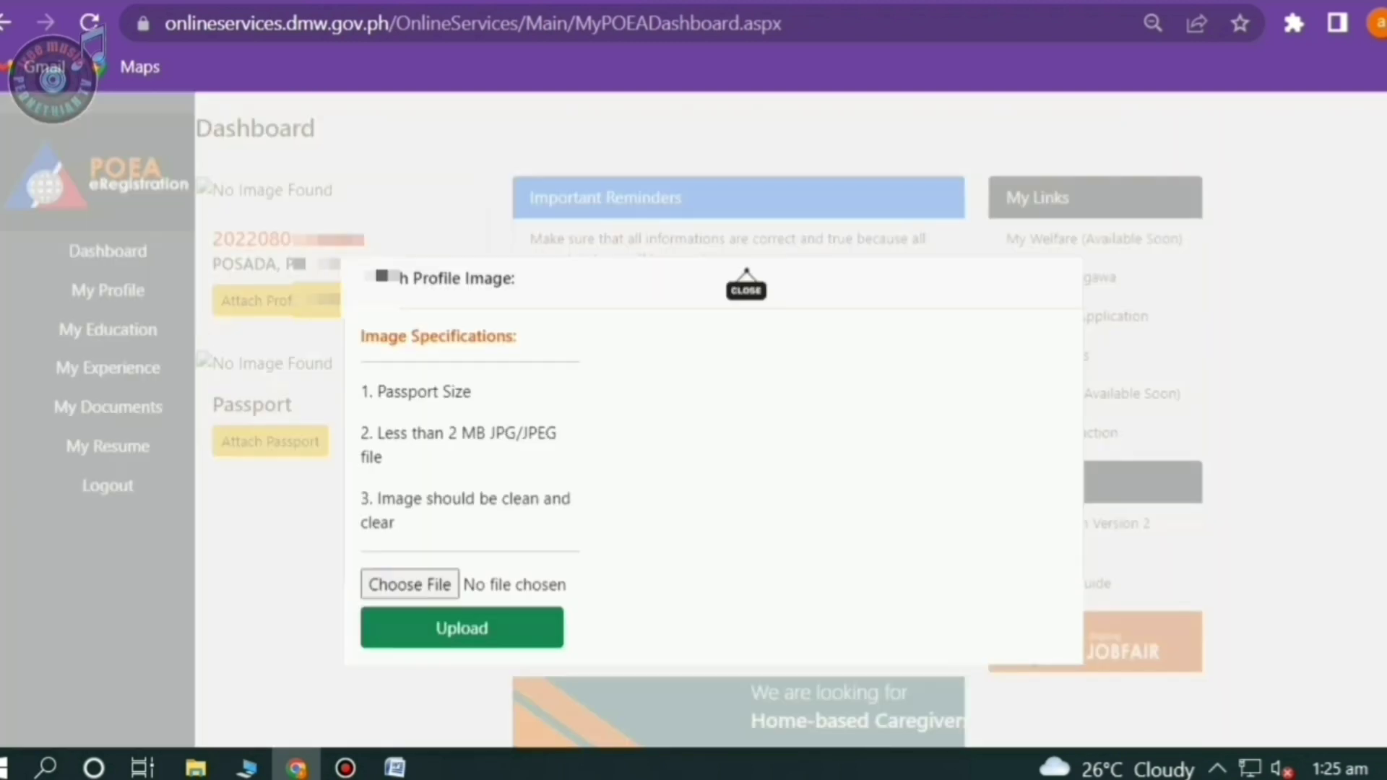
left_click(462, 628)
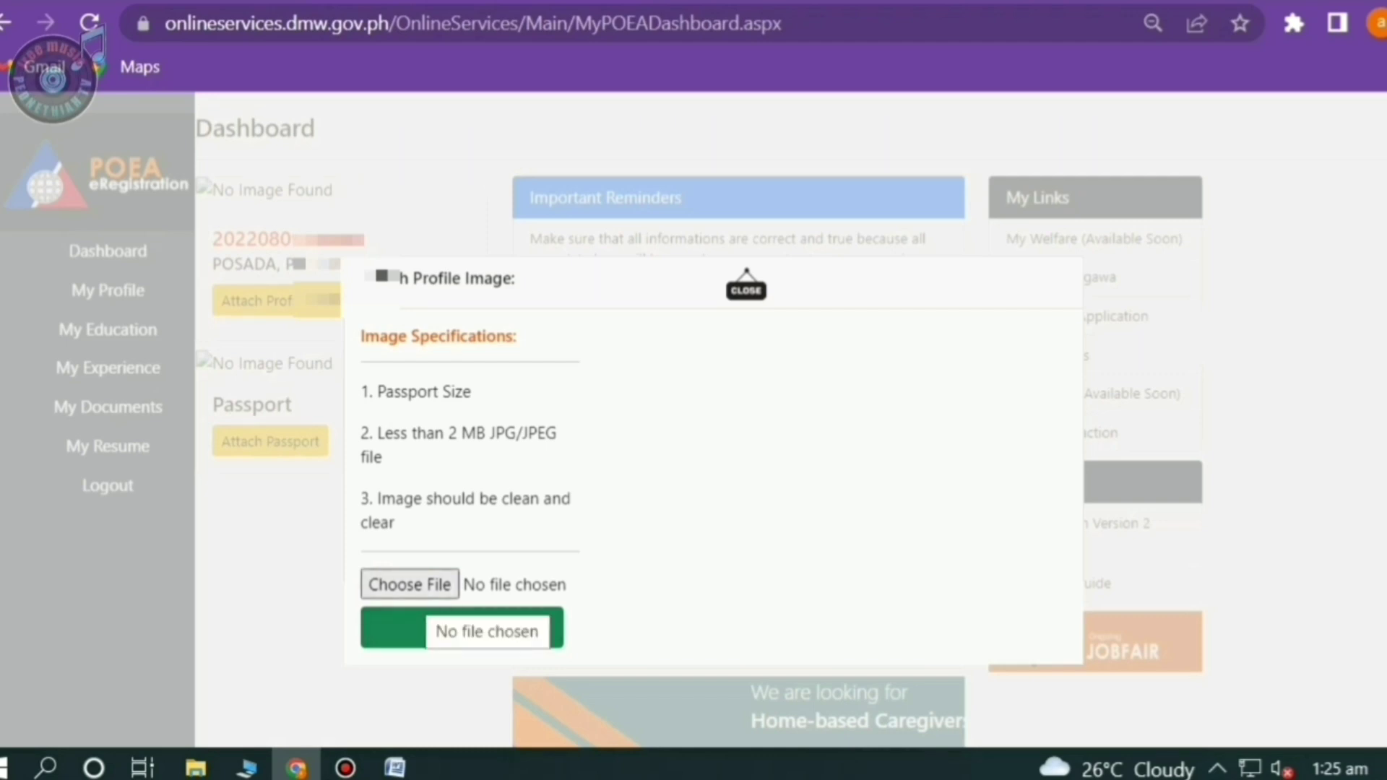
left_click(410, 585)
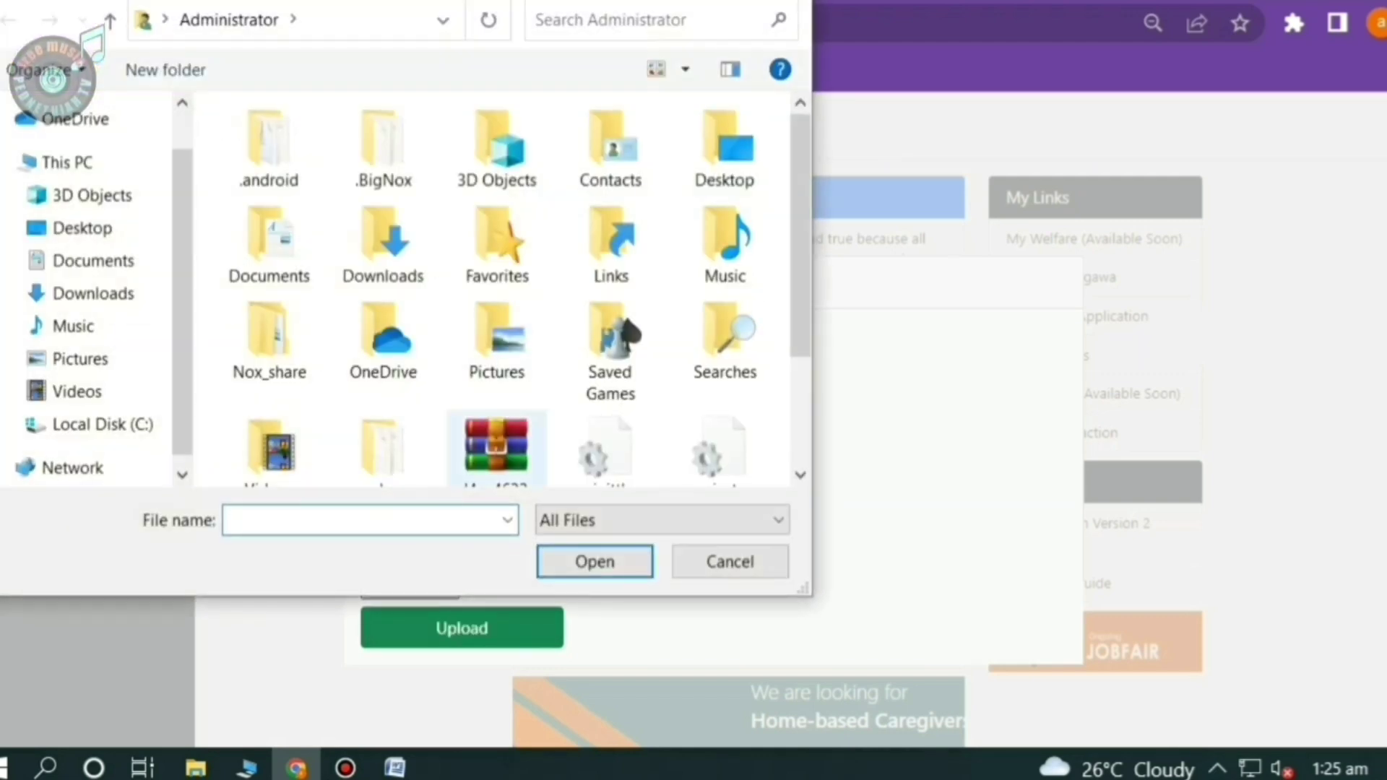
left_click(82, 228)
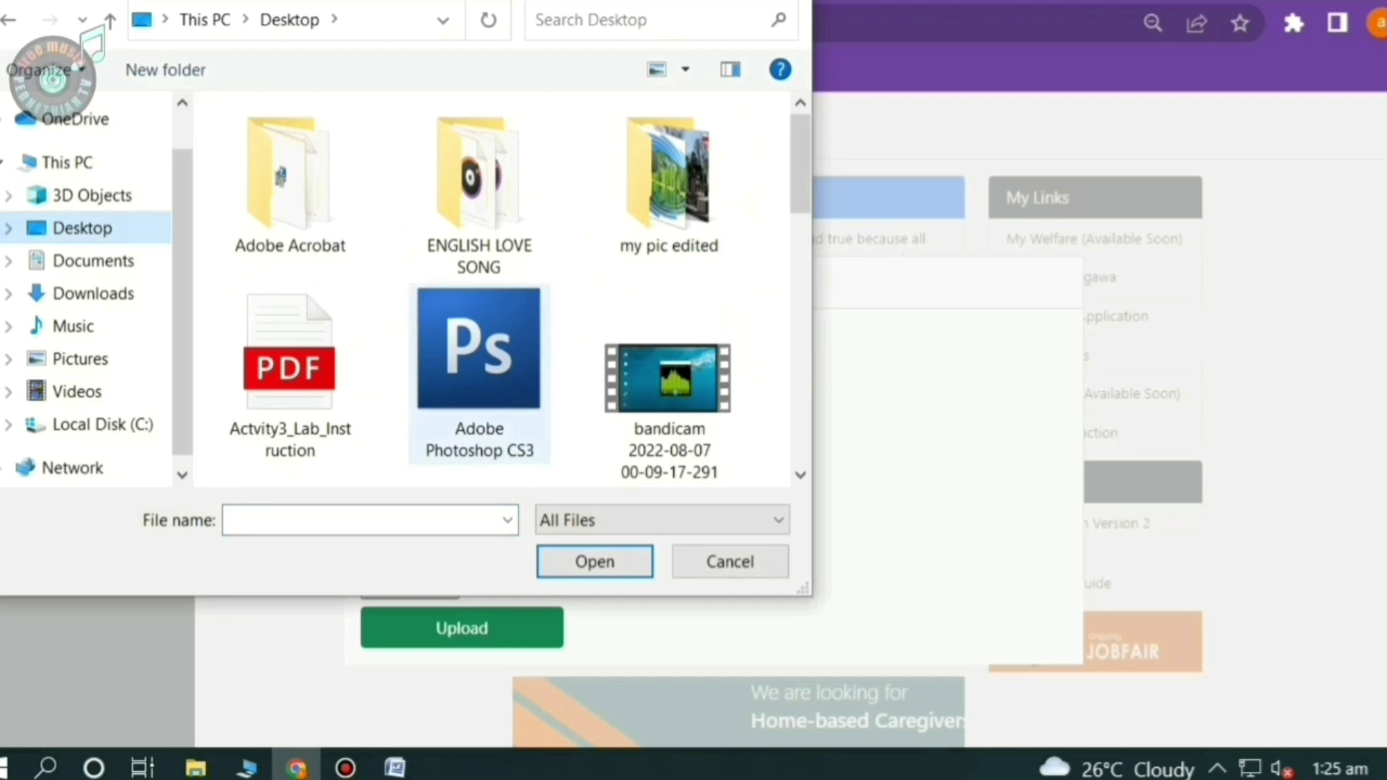
double_click(668, 185)
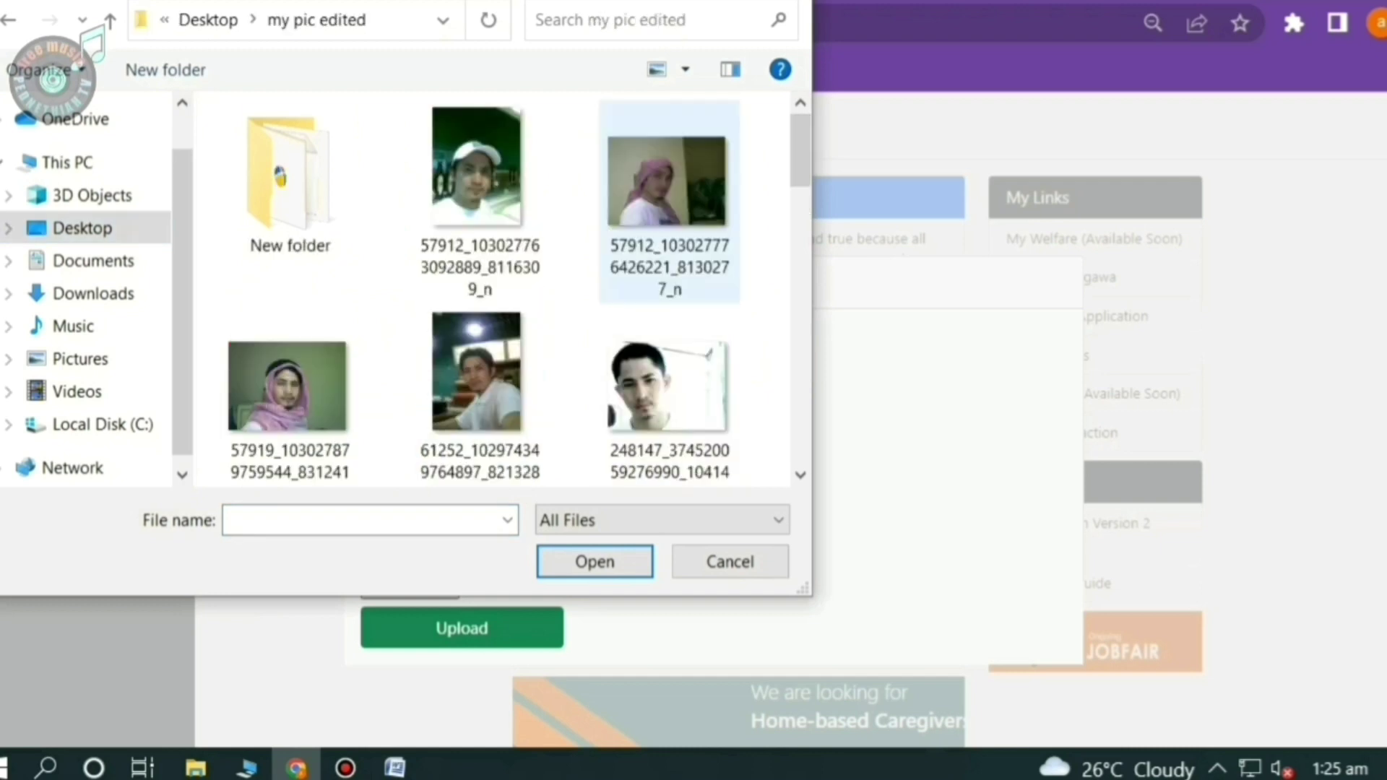
left_click(476, 188)
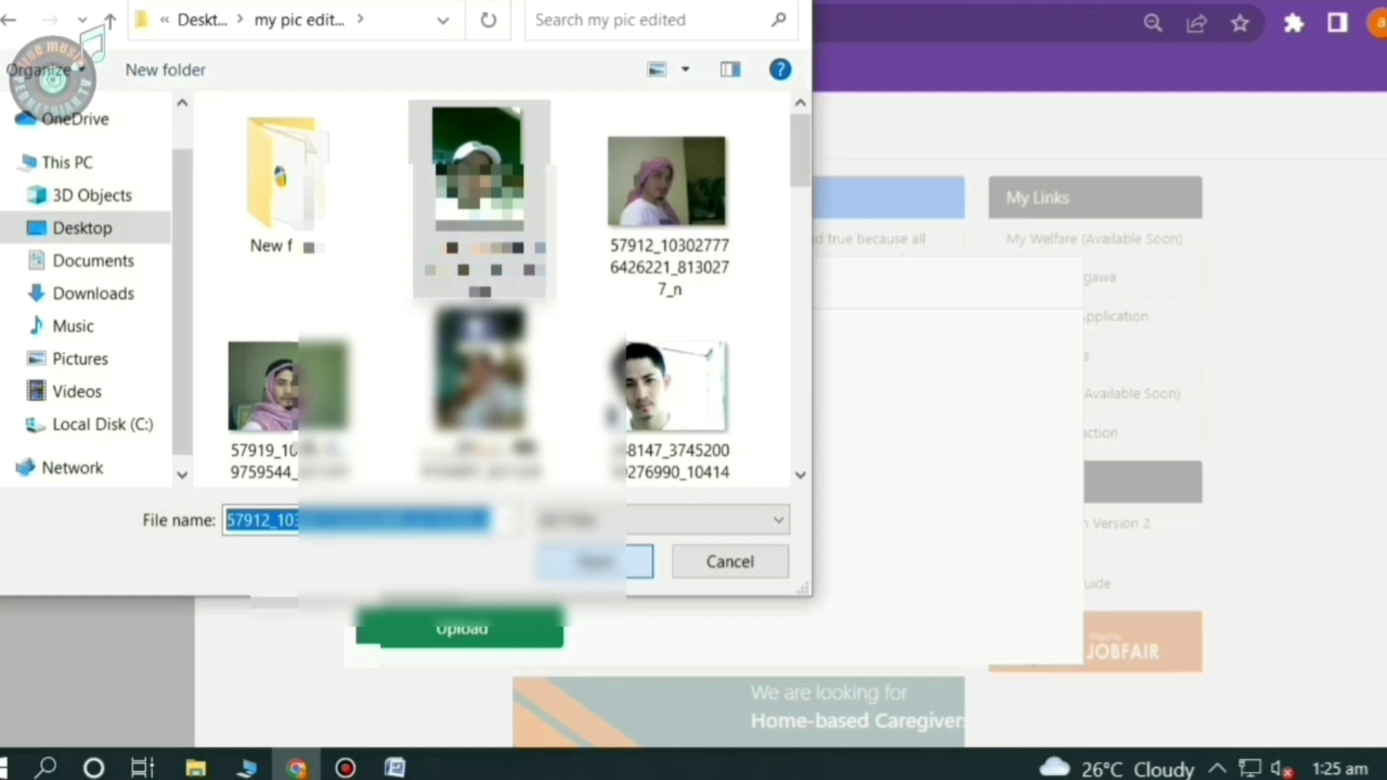
key("Return")
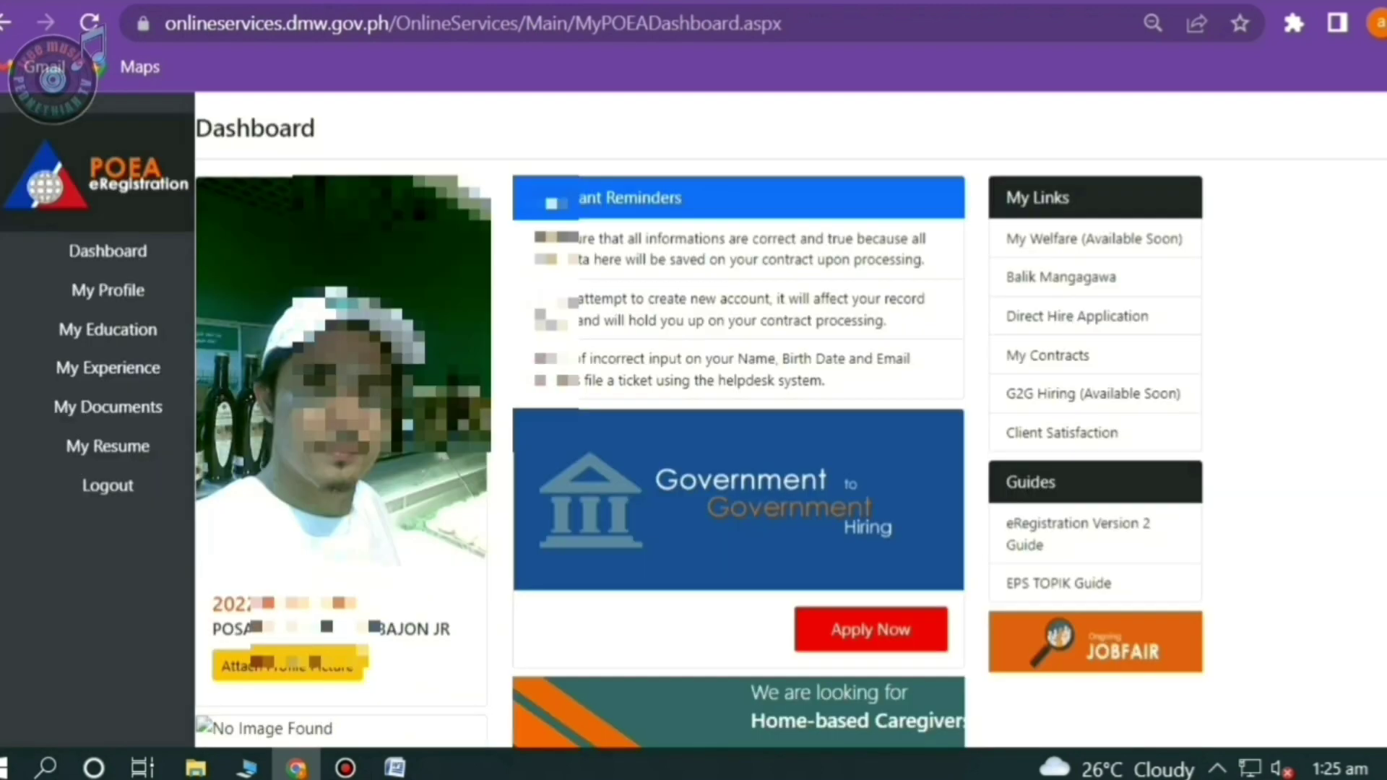
scroll(722, 419, "down", 5)
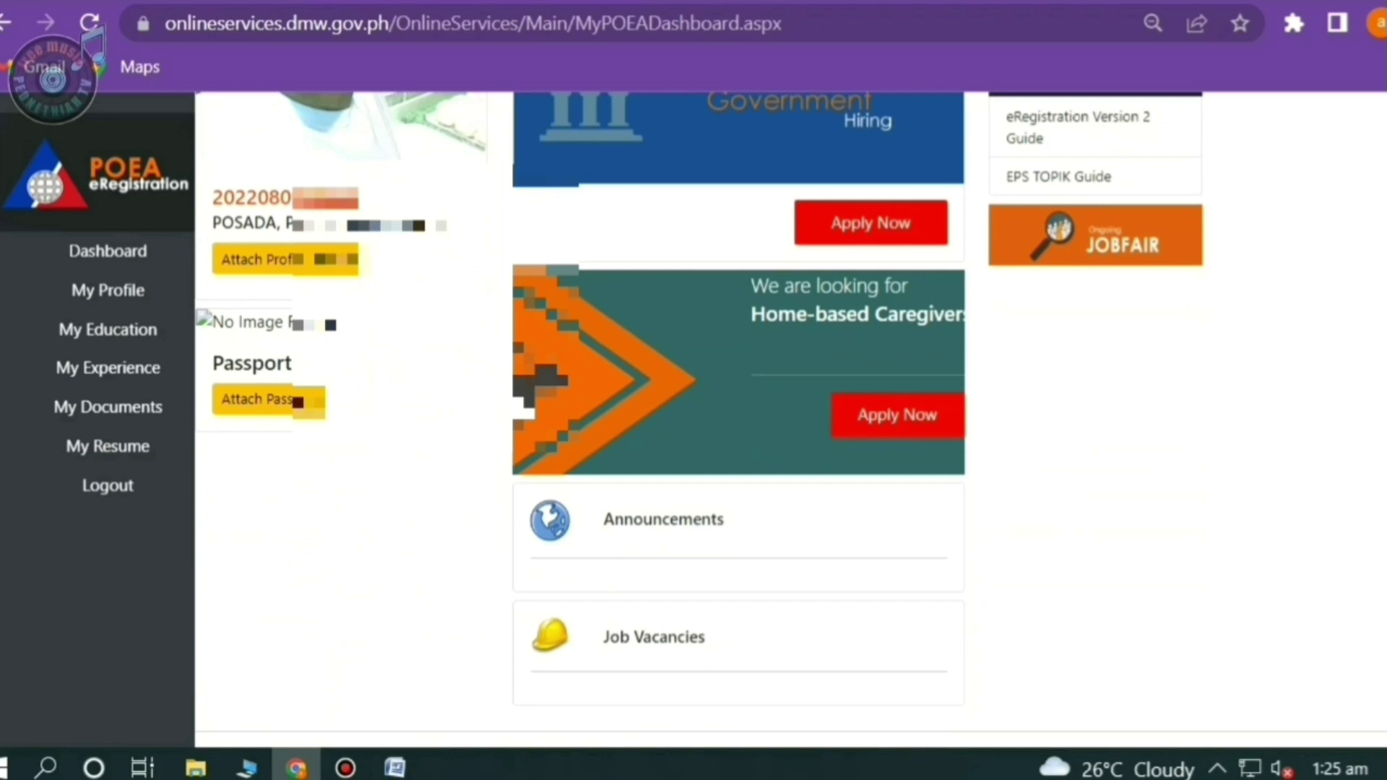
scroll(722, 419, "up", 2)
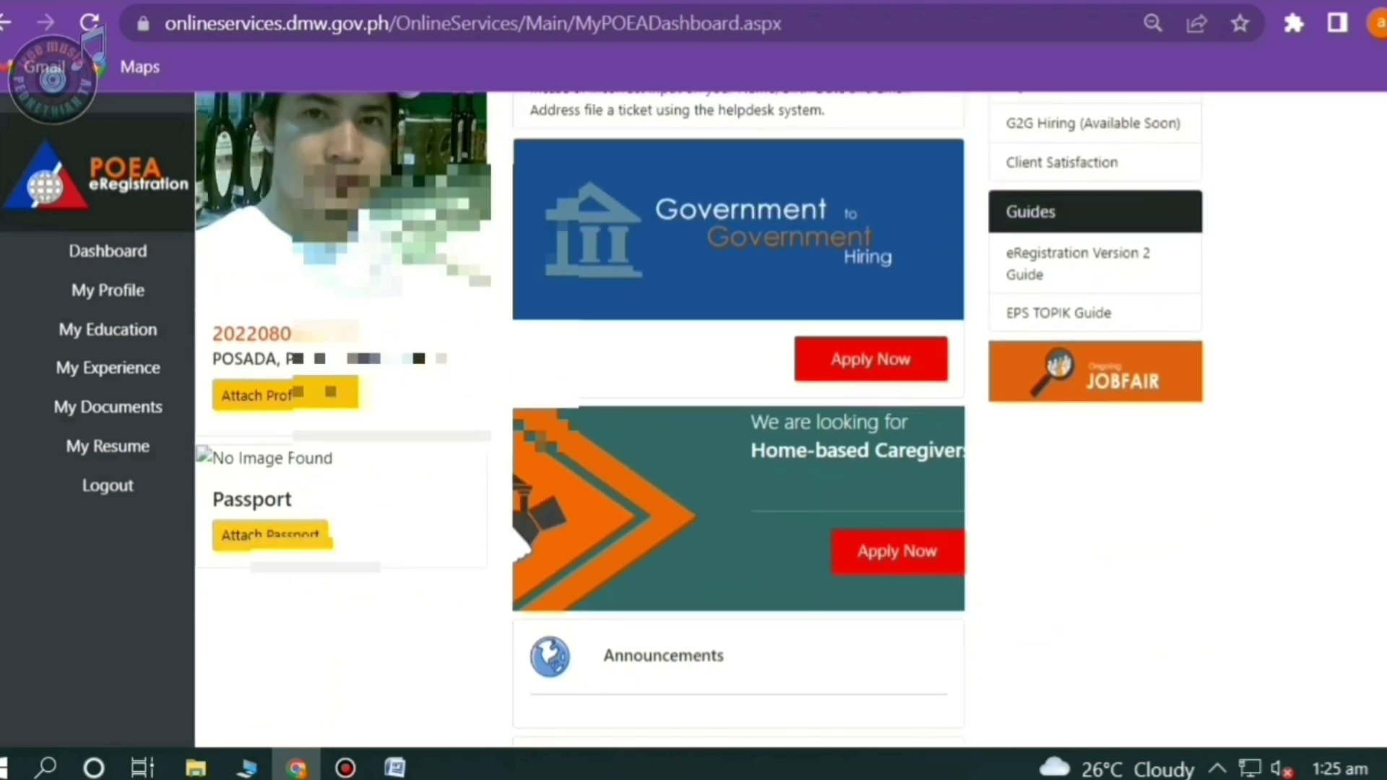
Search Google for 'image rezise to 2mb' to find an online image resizer
left_click(270, 535)
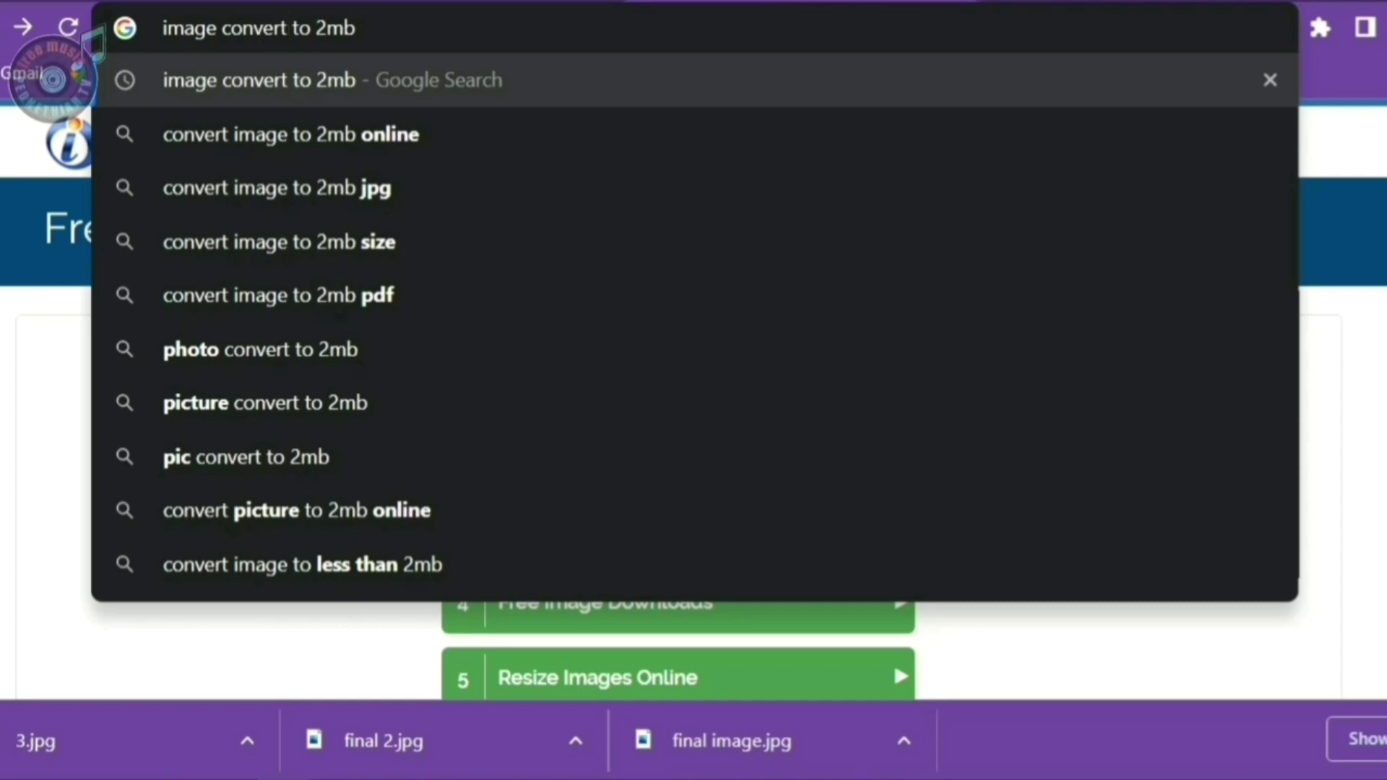
key("BackSpace")
key("BackSpace")
key("BackSpace")
key("BackSpace")
key("BackSpace")
key("BackSpace")
key("BackSpace")
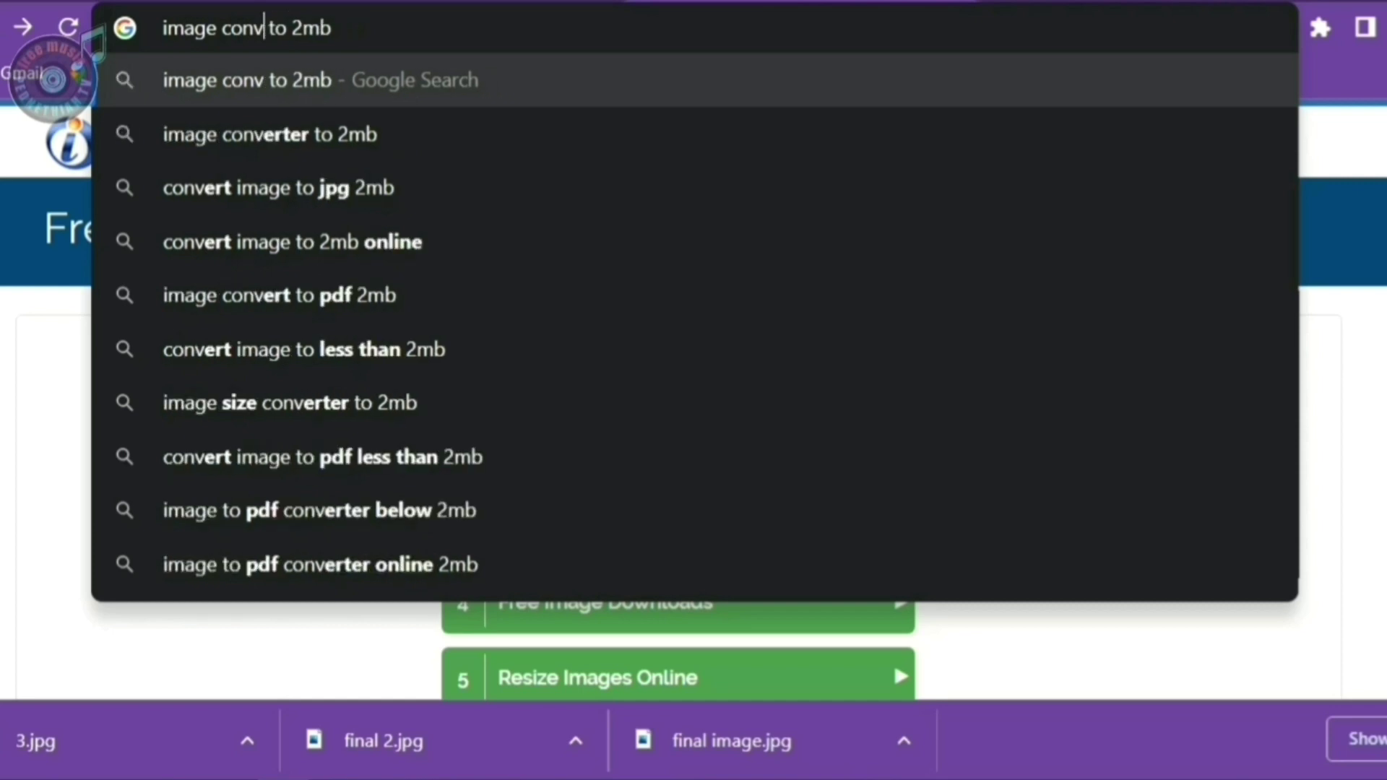
type("rezi")
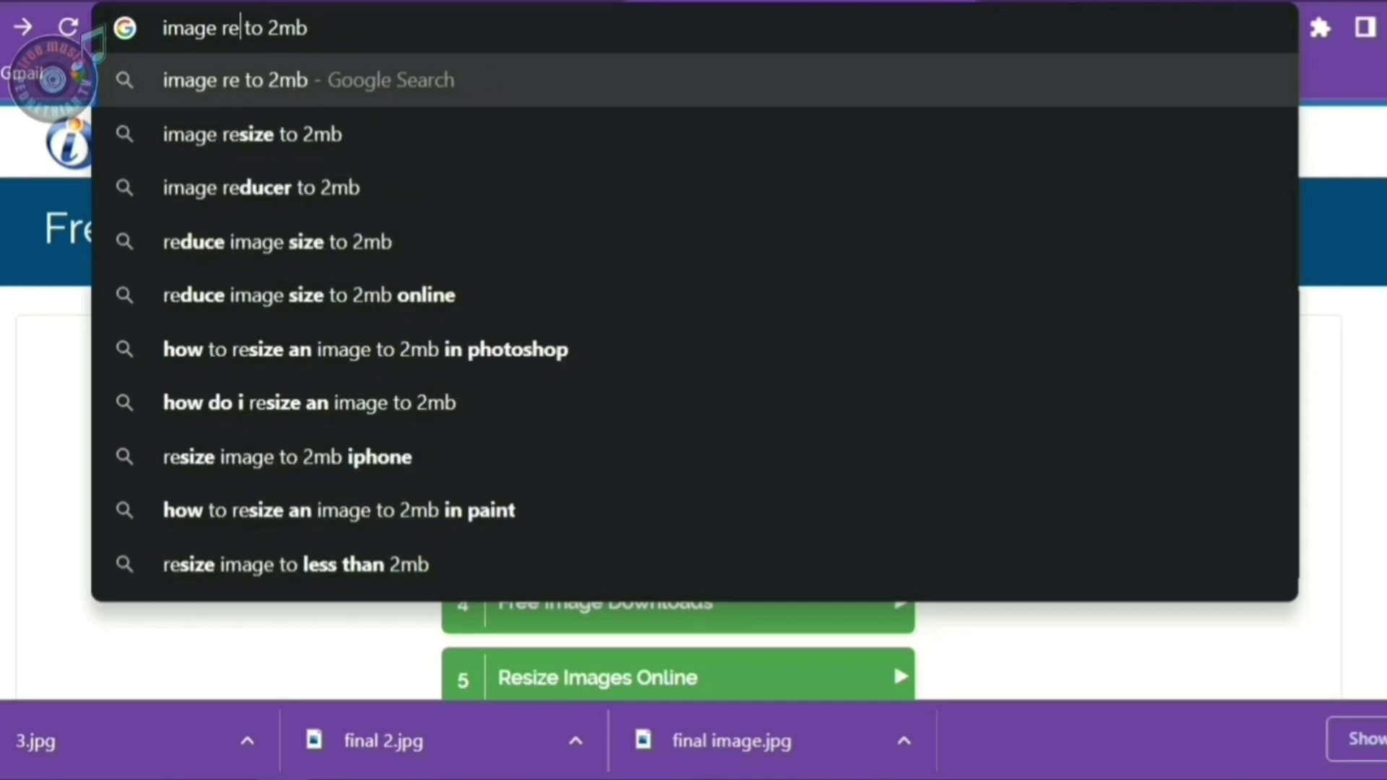
type("se")
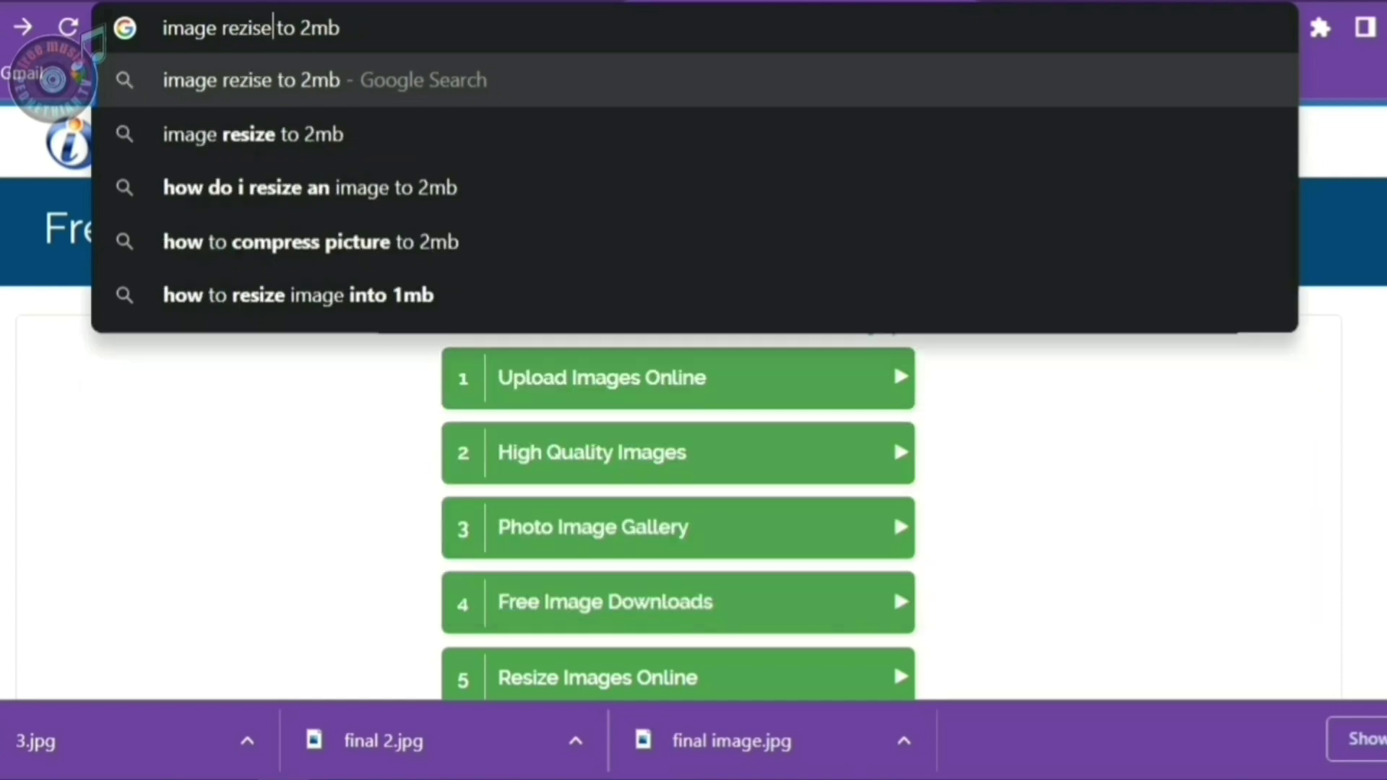
key("Return")
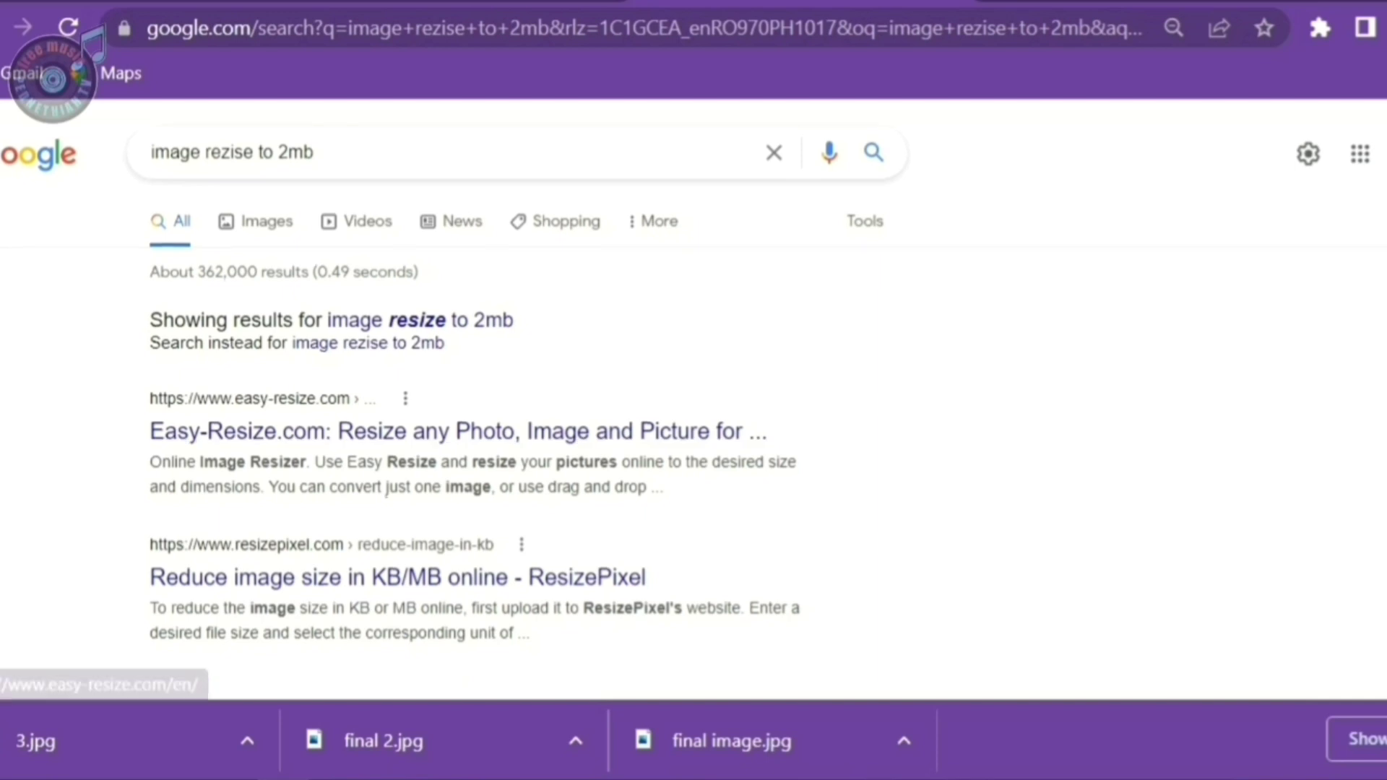
scroll(477, 433, "down", 2)
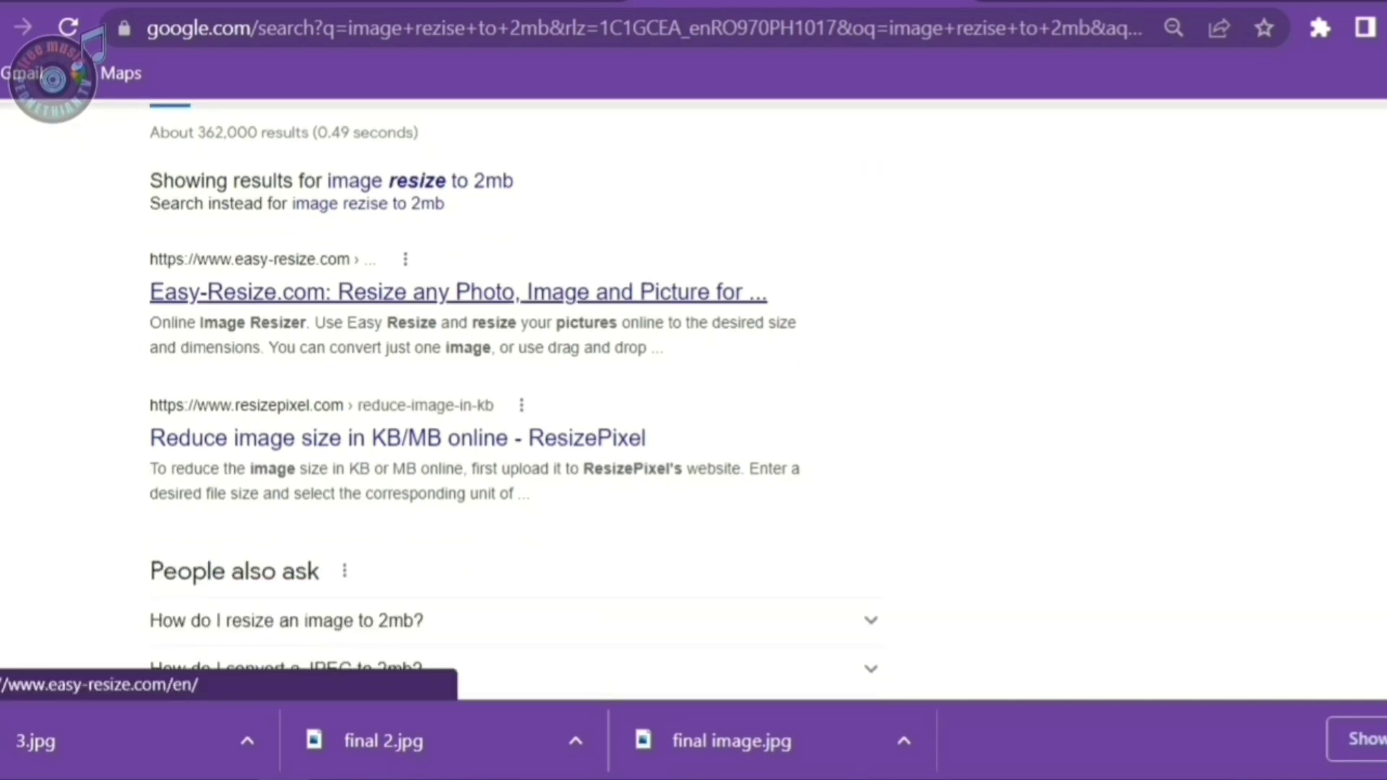
Open Easy-Resize.com and set its maximum file size to 1 MB
left_click(458, 292)
scroll(694, 361, "down", 1)
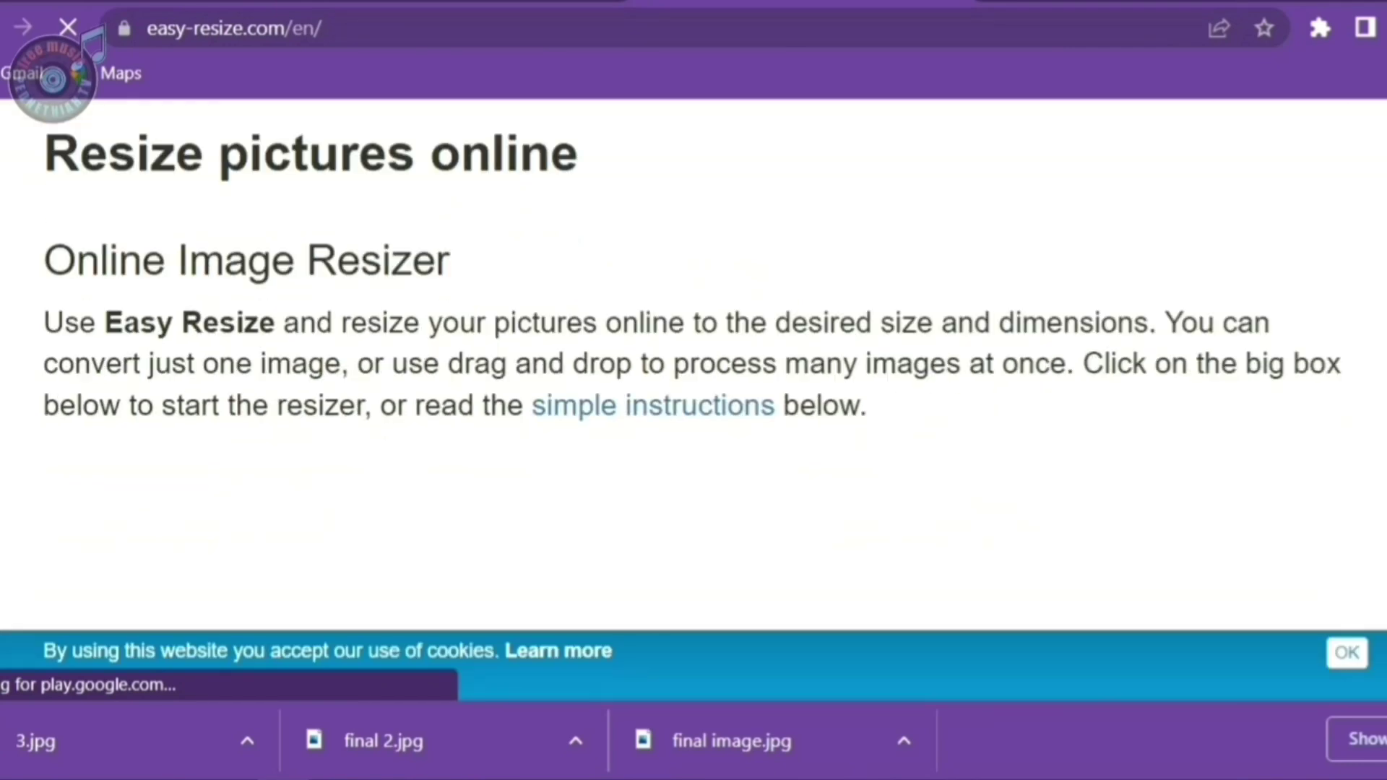
scroll(693, 362, "down", 5)
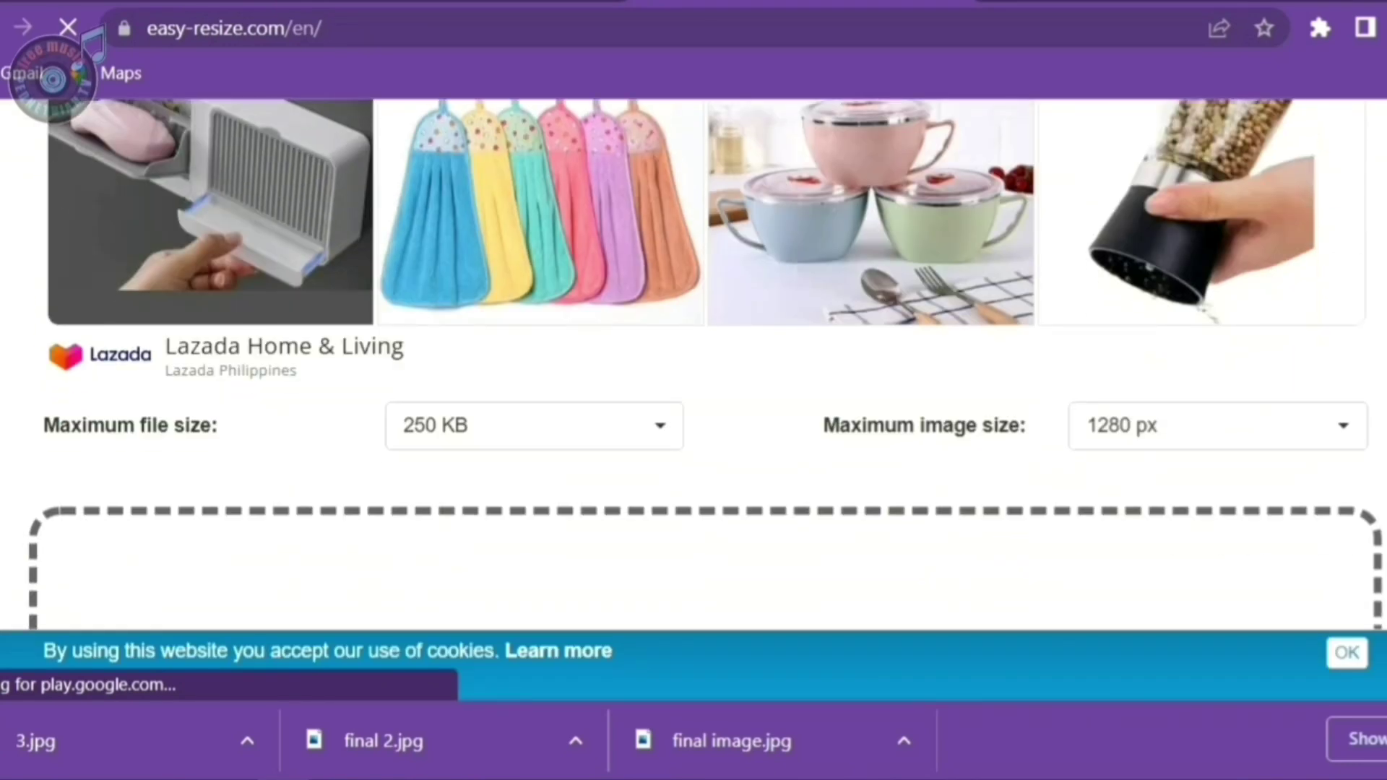
left_click(534, 426)
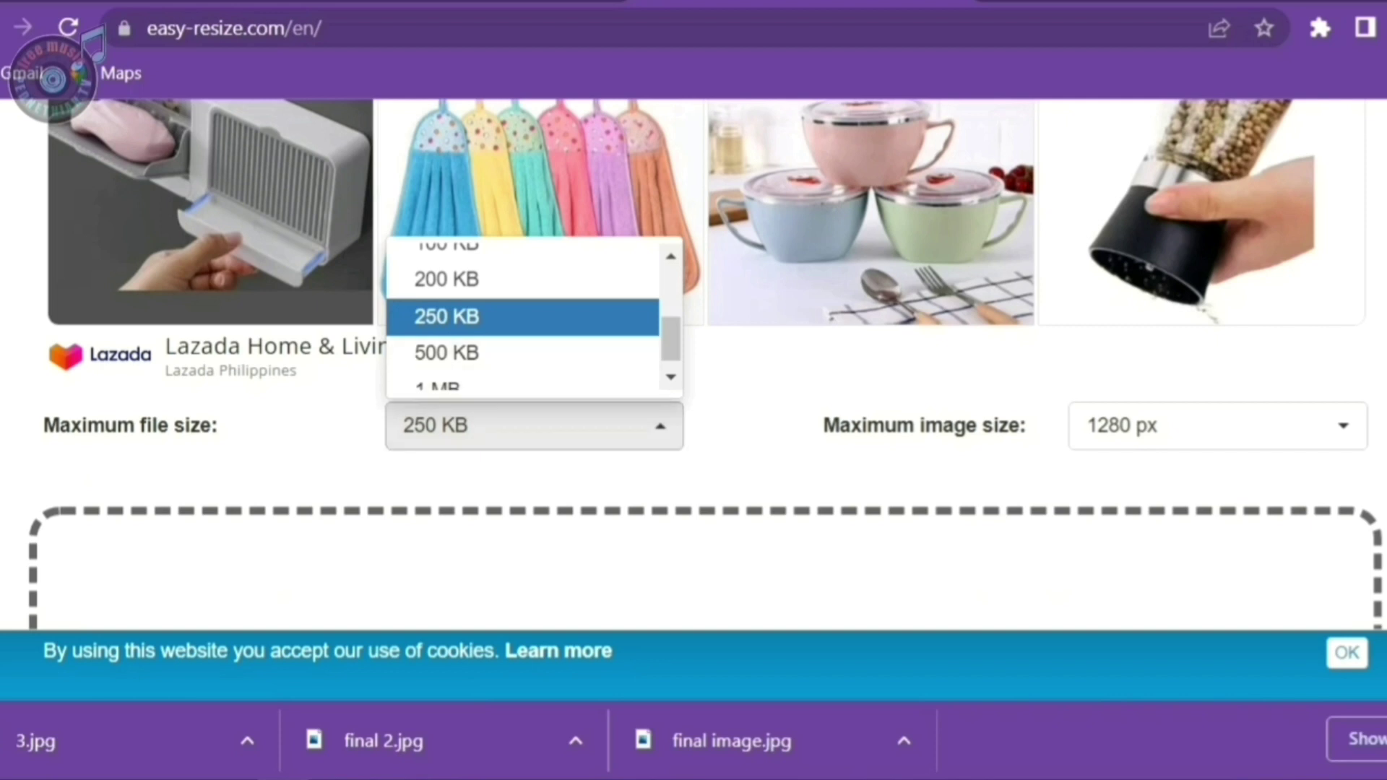
scroll(535, 318, "down", 1)
scroll(524, 318, "up", 3)
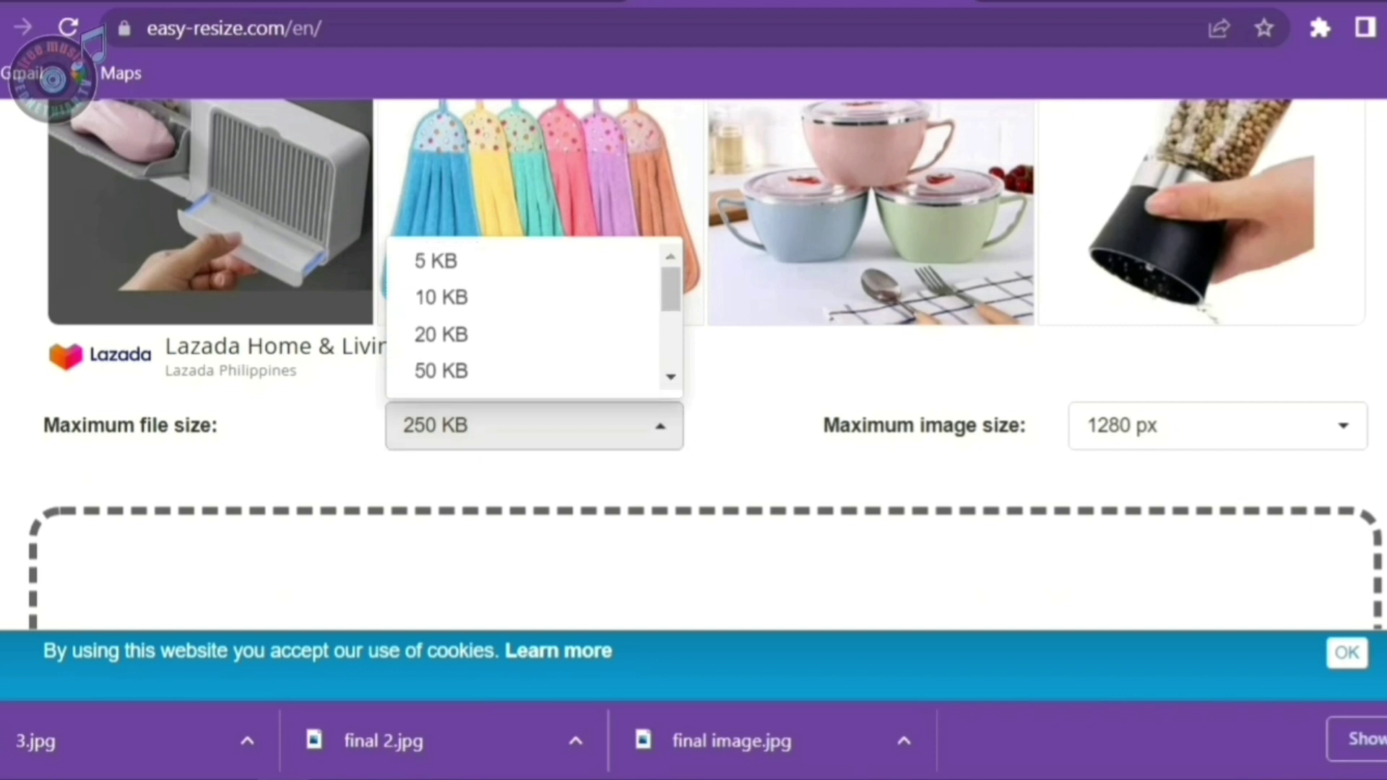
scroll(524, 317, "down", 3)
scroll(694, 361, "down", 2)
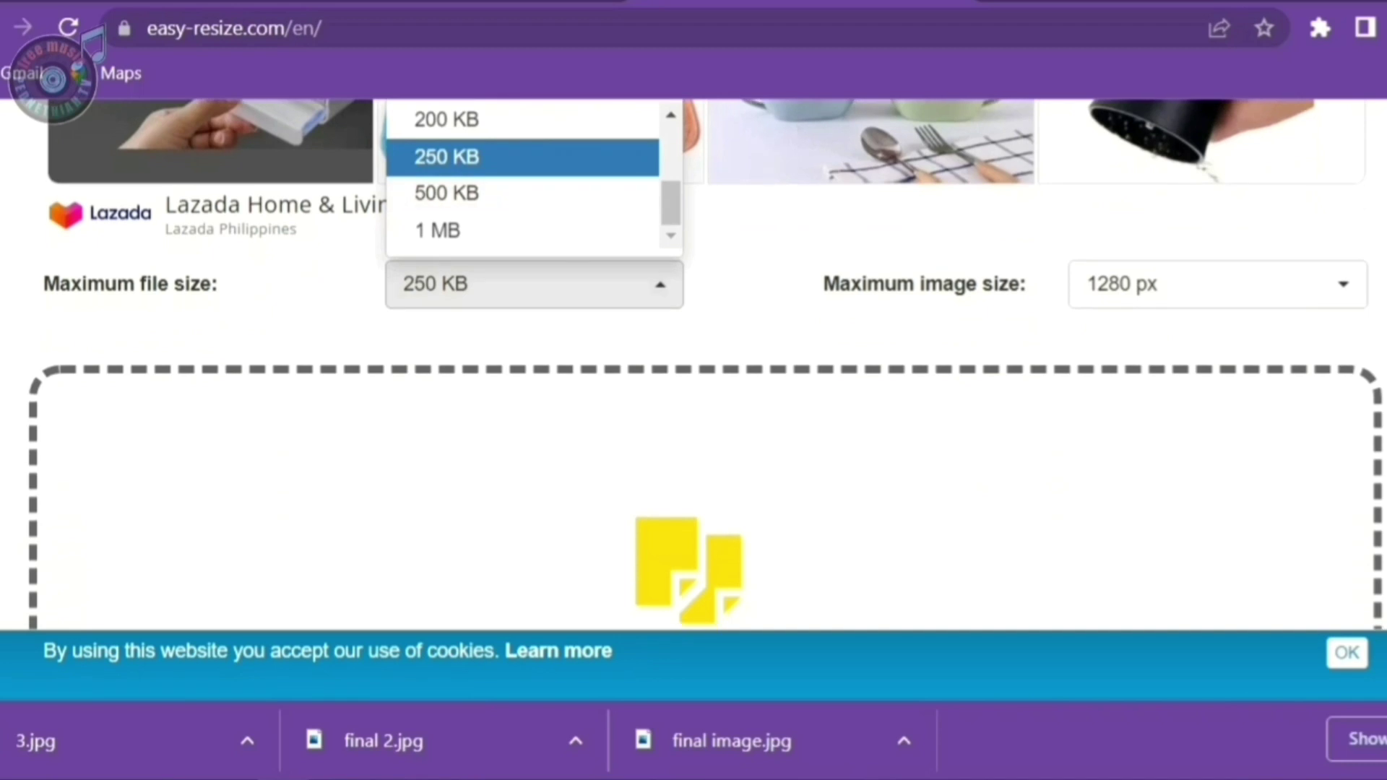
left_click(437, 231)
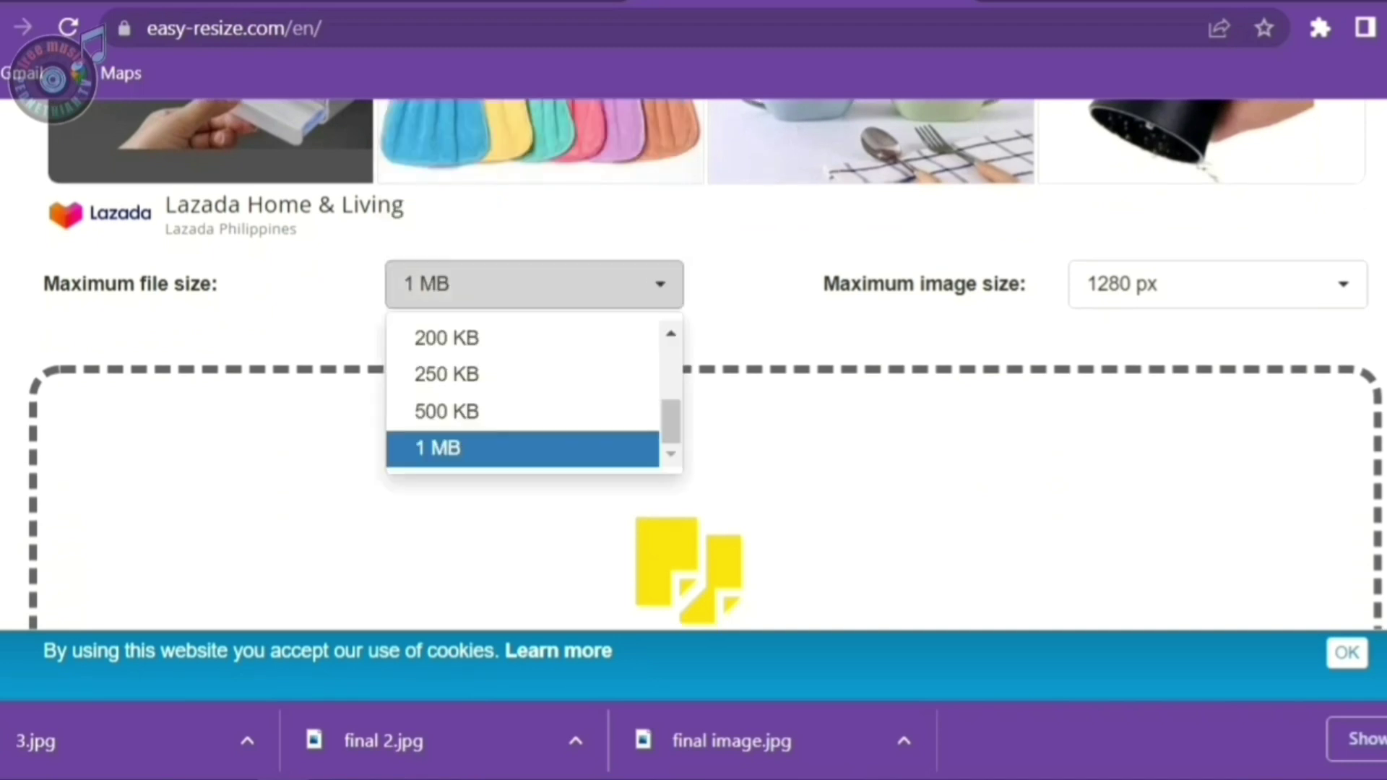
left_click(433, 446)
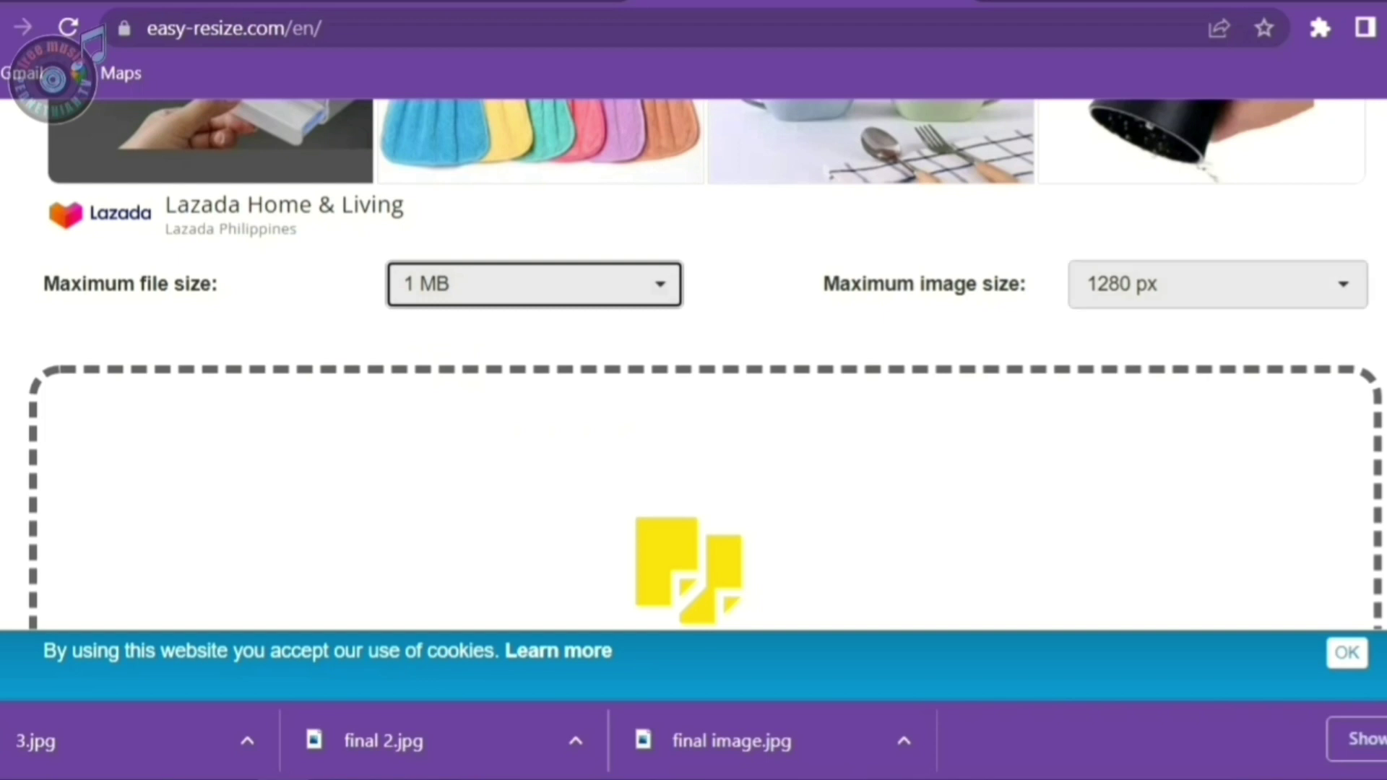
Set Easy-Resize's maximum image size to 1280 px
left_click(1217, 284)
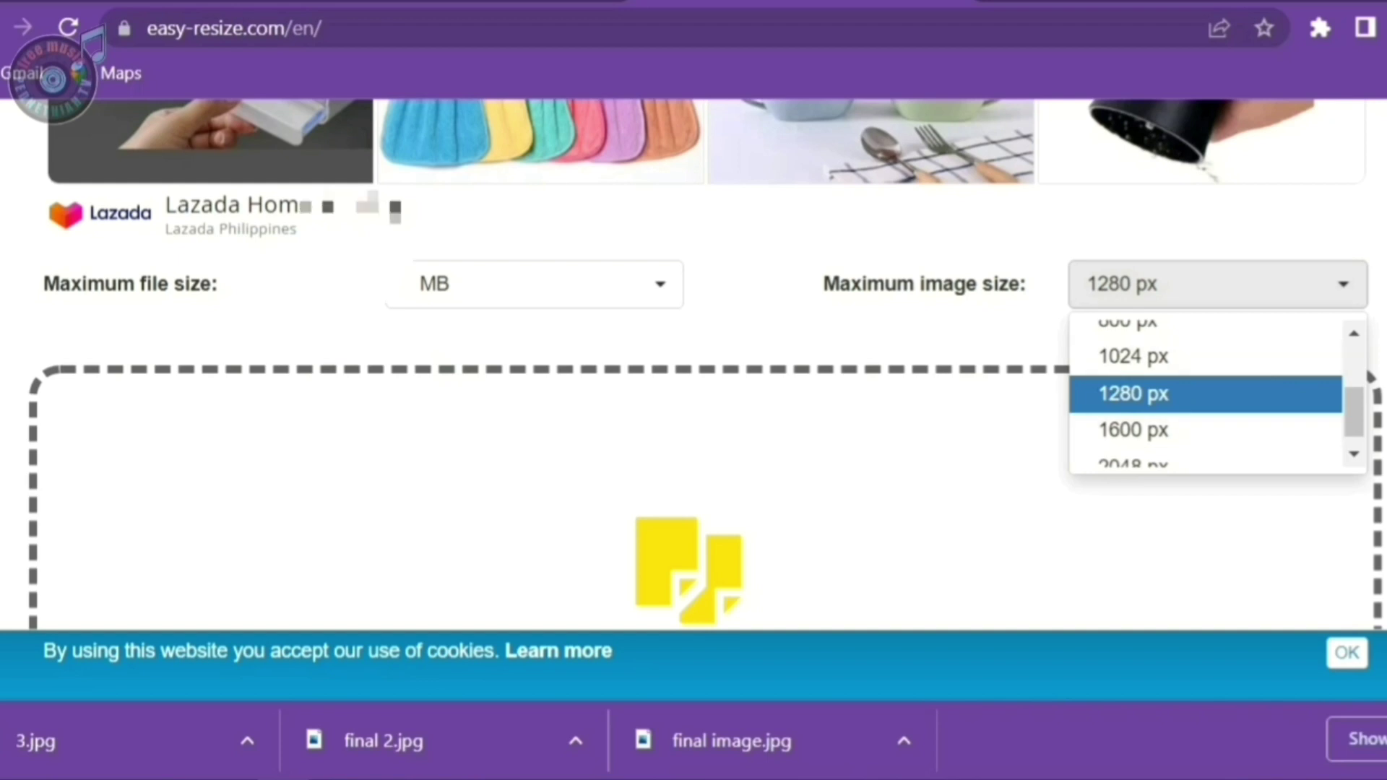
scroll(1207, 394, "down", 1)
left_click(1155, 412)
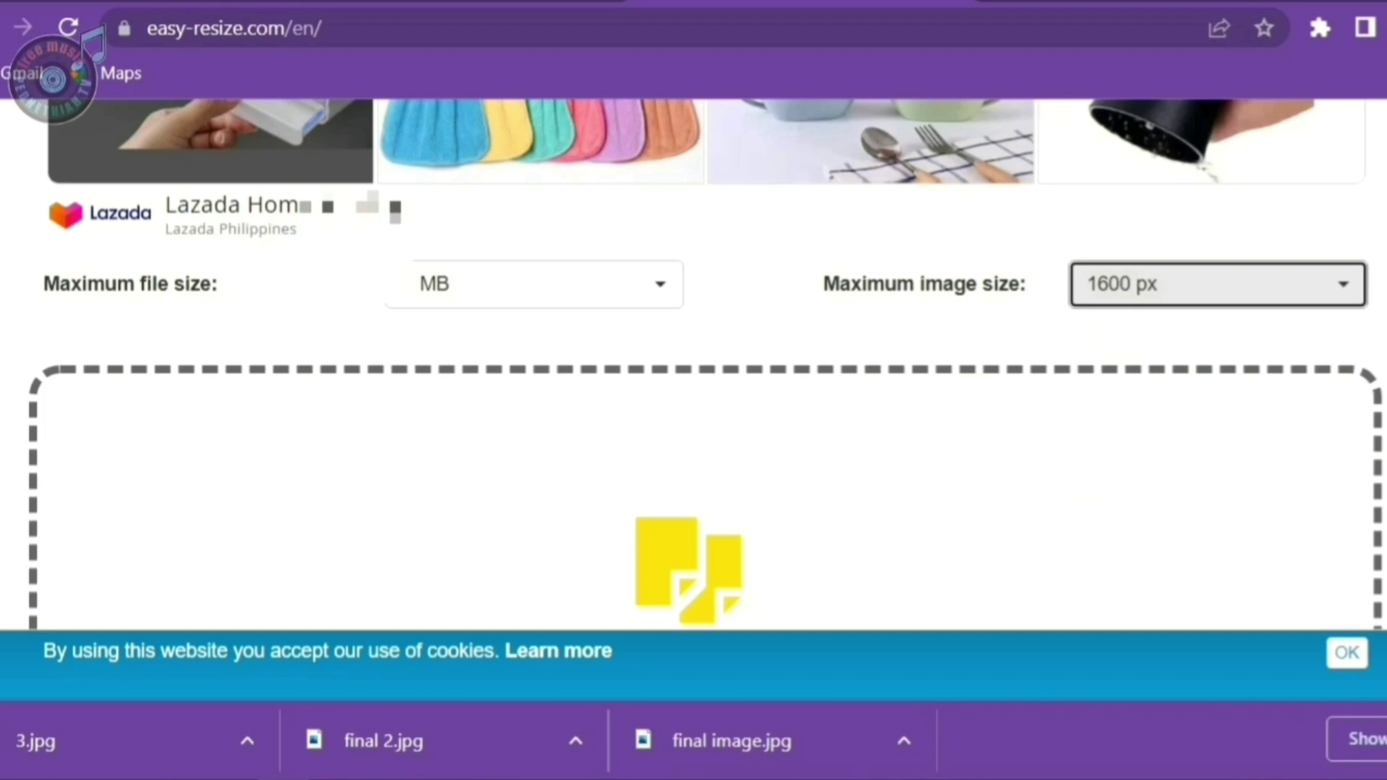
left_click(535, 284)
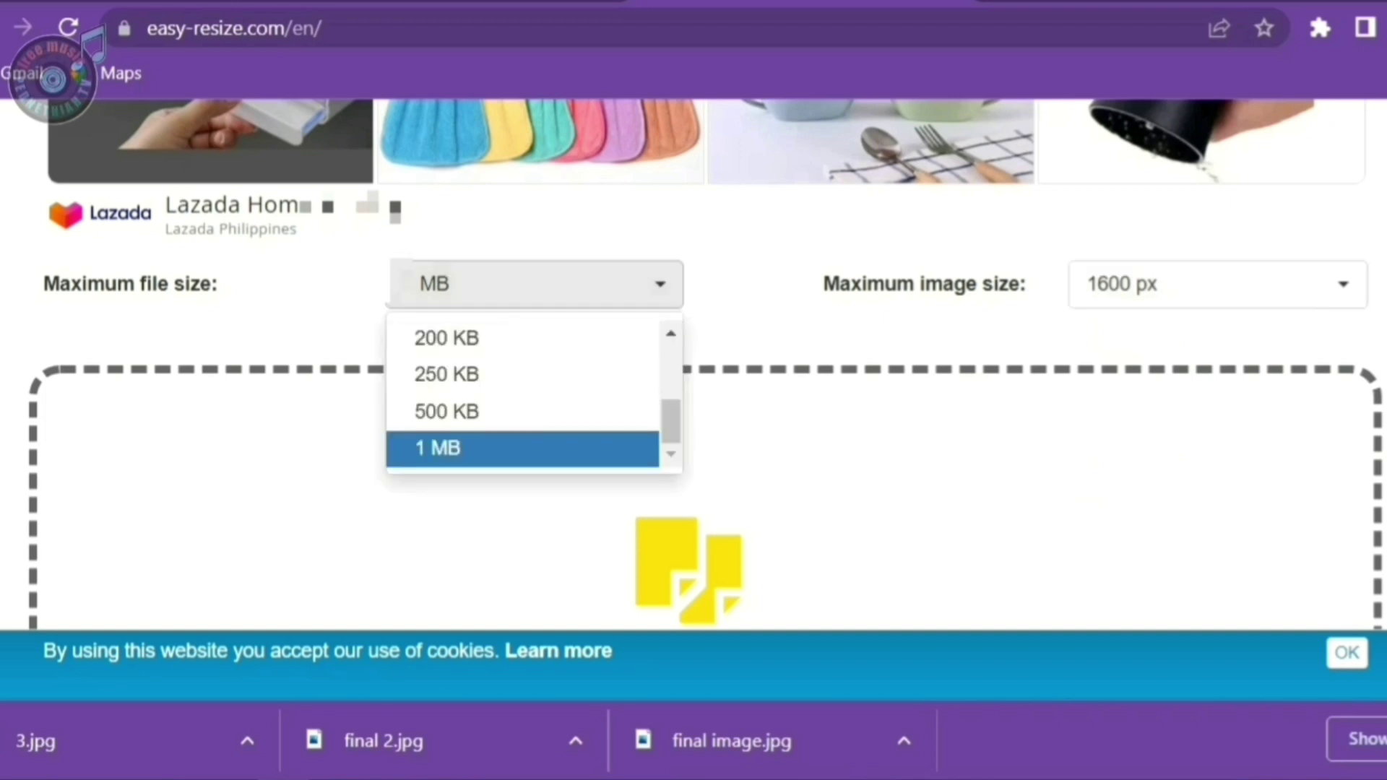
left_click(1218, 283)
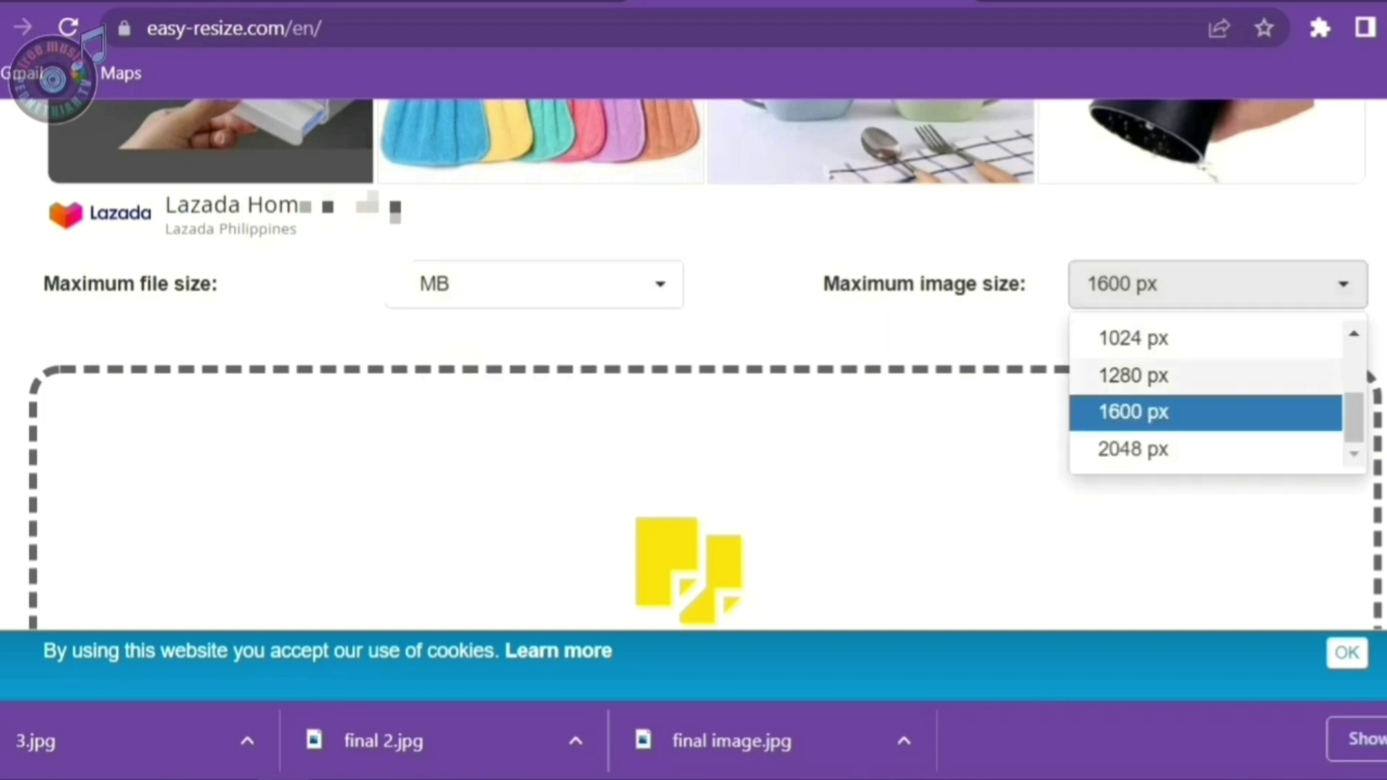
left_click(1133, 376)
scroll(705, 361, "down", 4)
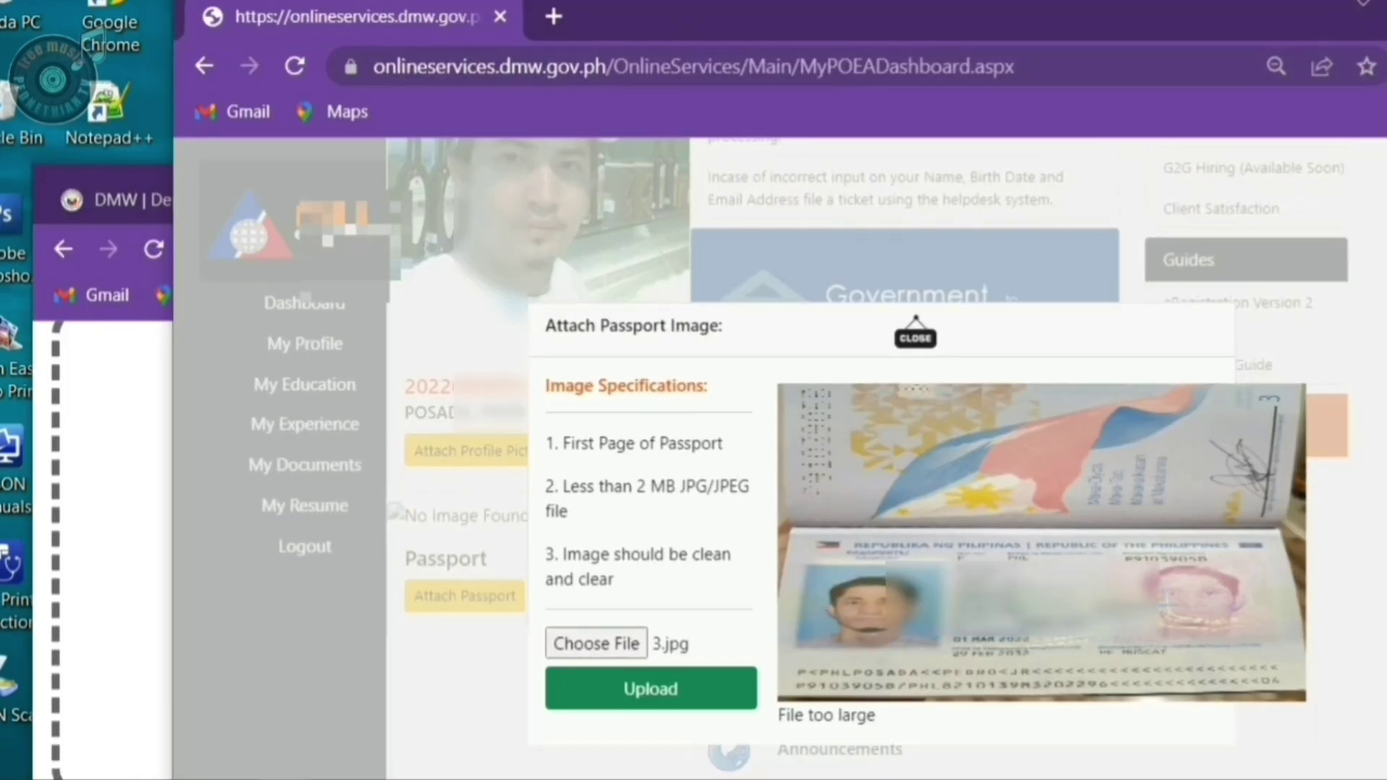
Drag the passport photo from my pic edited into Easy-Resize to compress it
left_click_drag(1033, 4, 781, 395)
left_click_drag(506, 174, 983, 65)
left_click_drag(386, 431, 346, 543)
double_click(219, 336)
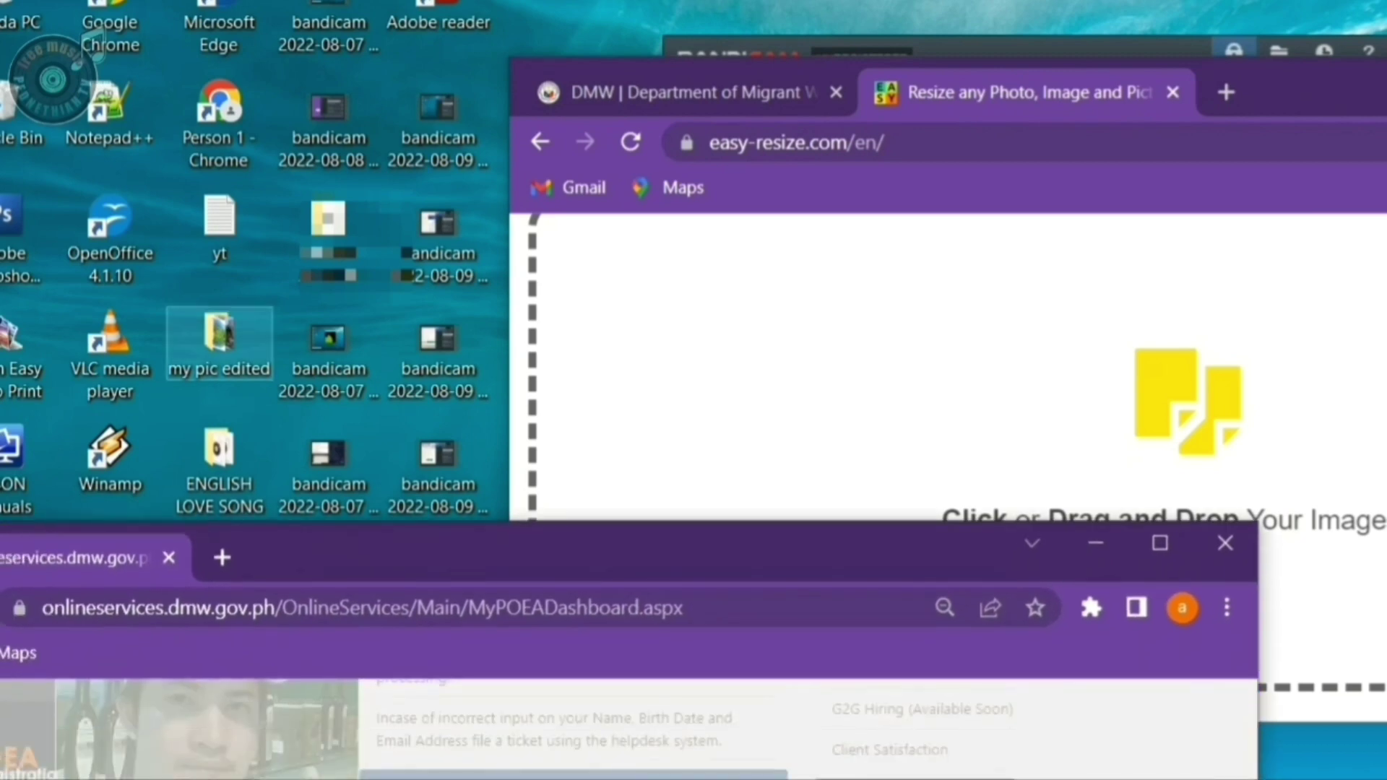
left_click_drag(604, 209, 672, 339)
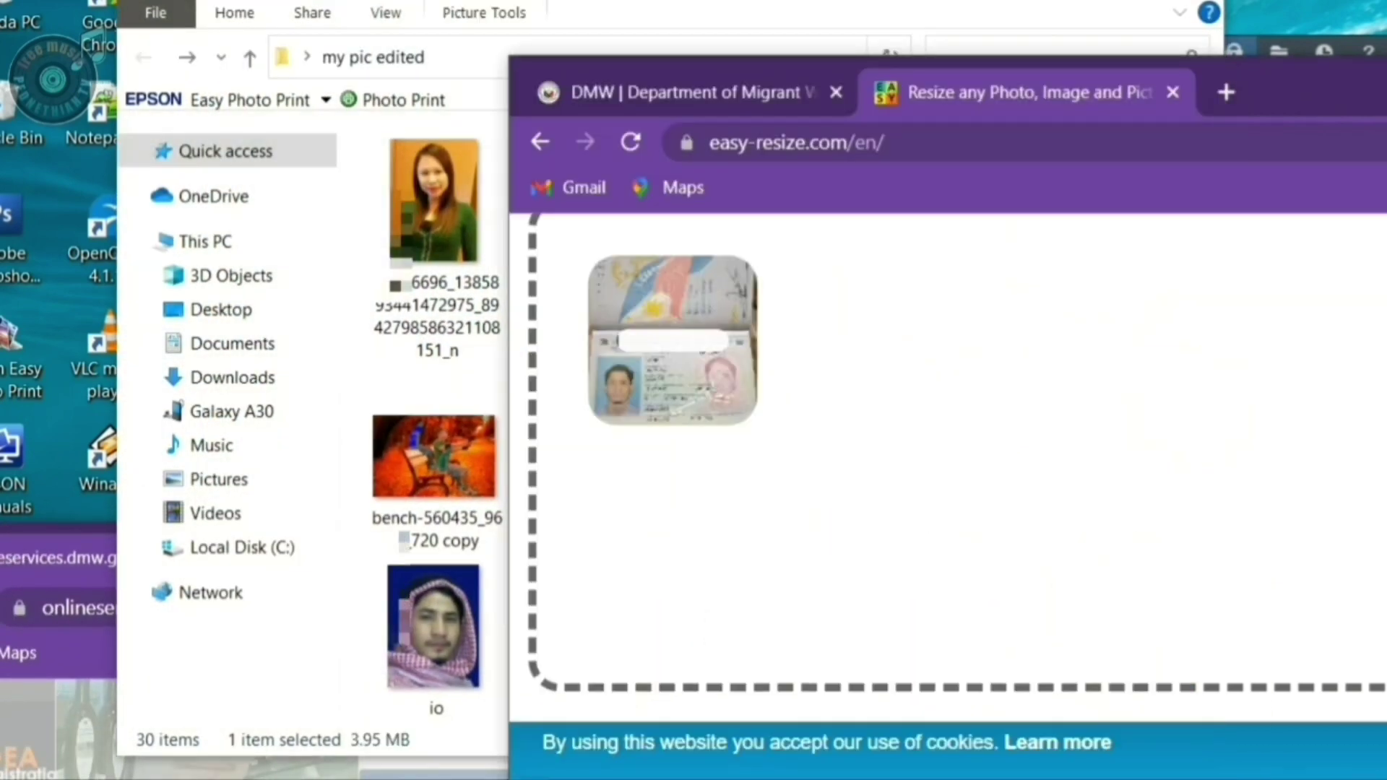
left_click_drag(1286, 92, 806, 89)
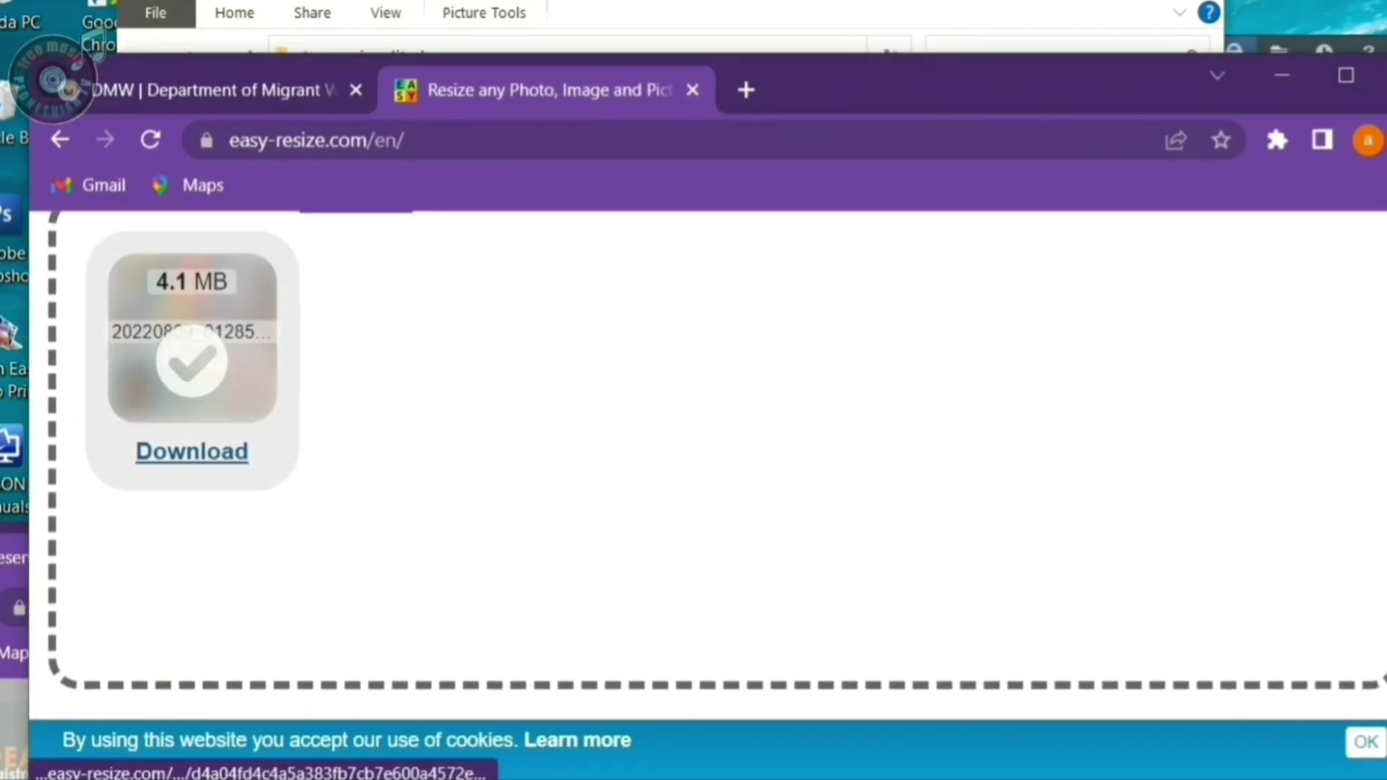
left_click(192, 451)
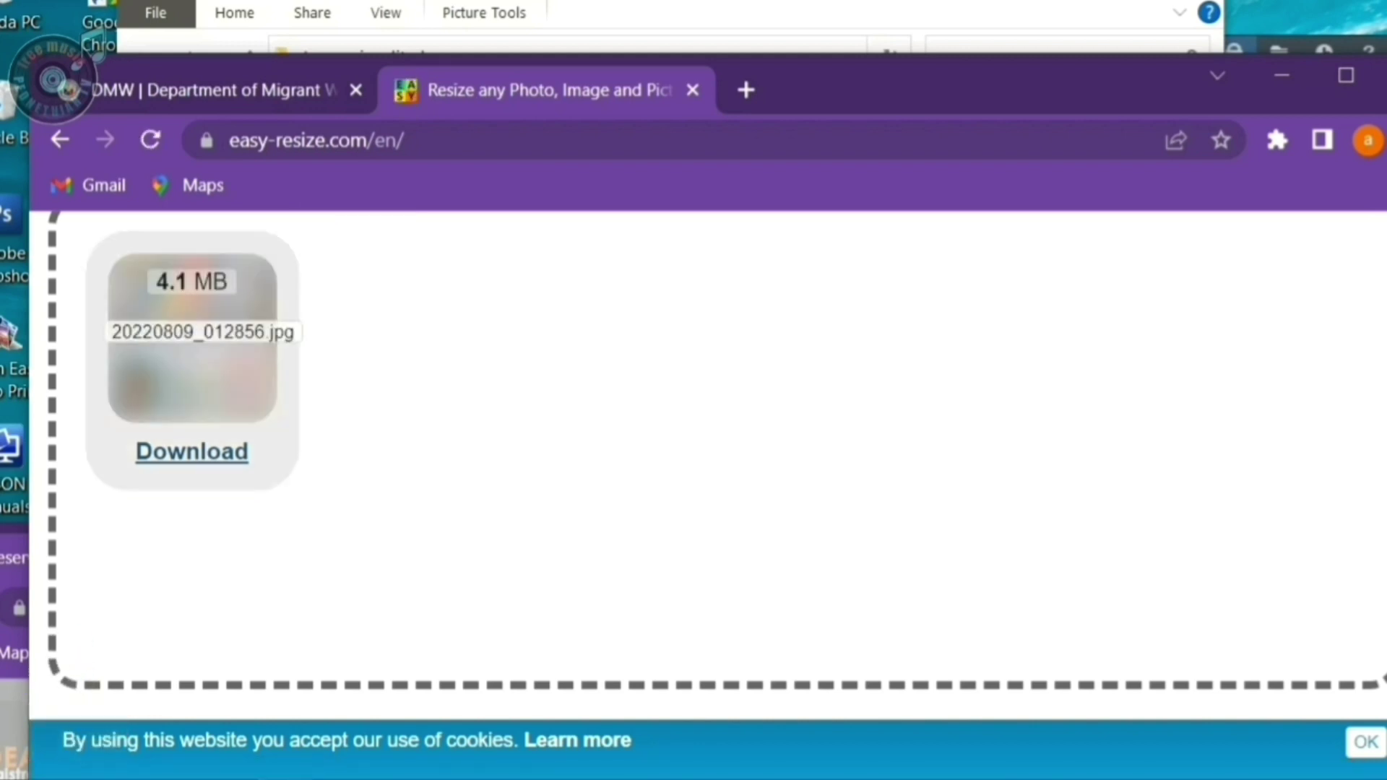
Save the compressed image as 5 and minimize Chrome and File Explorer
right_click(211, 399)
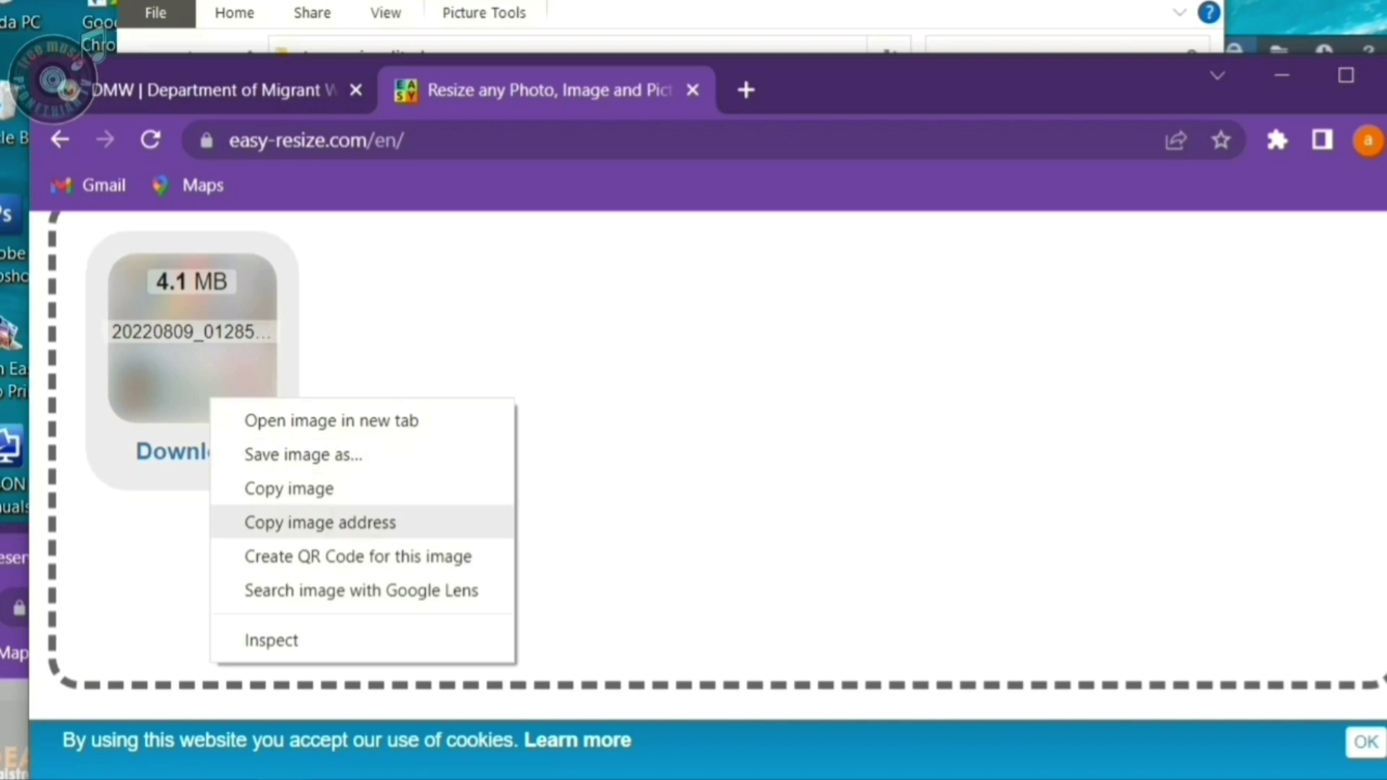
left_click(303, 454)
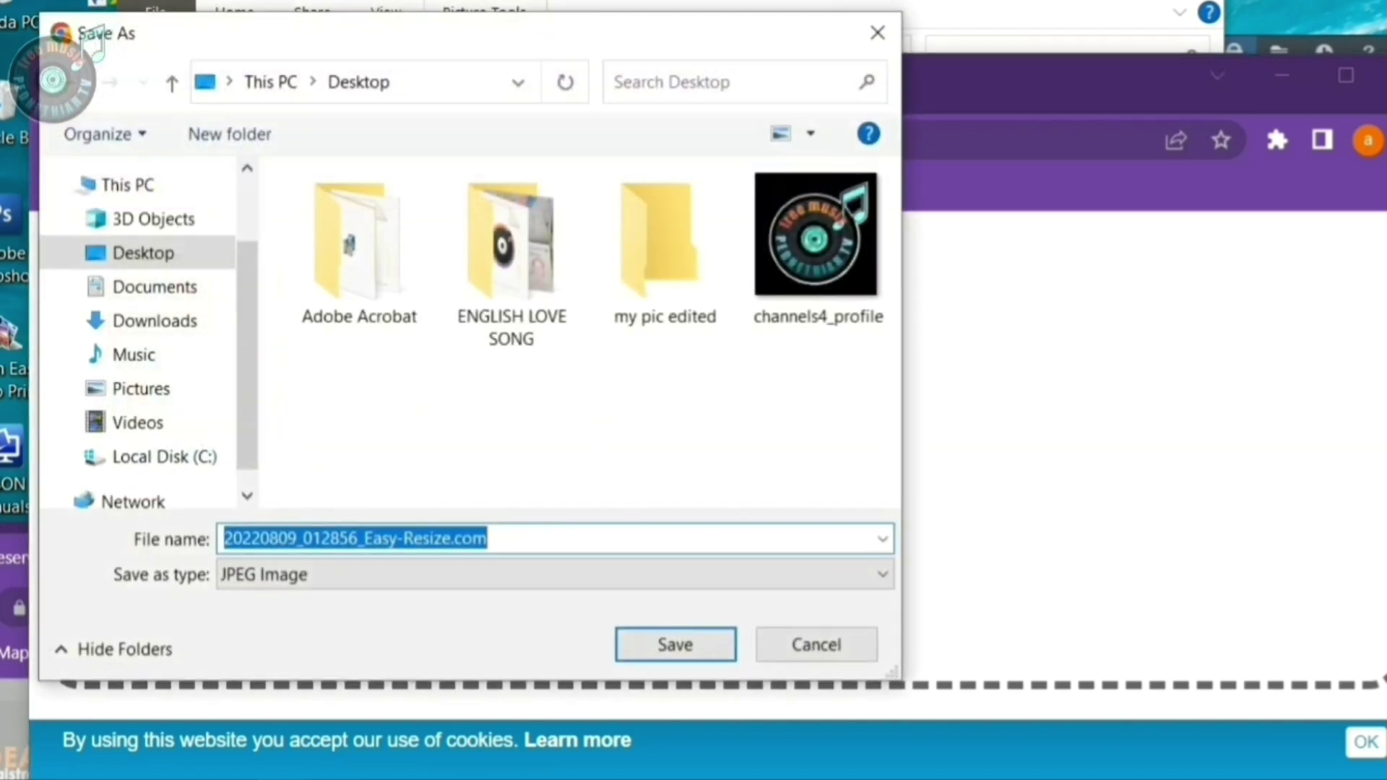
type("5")
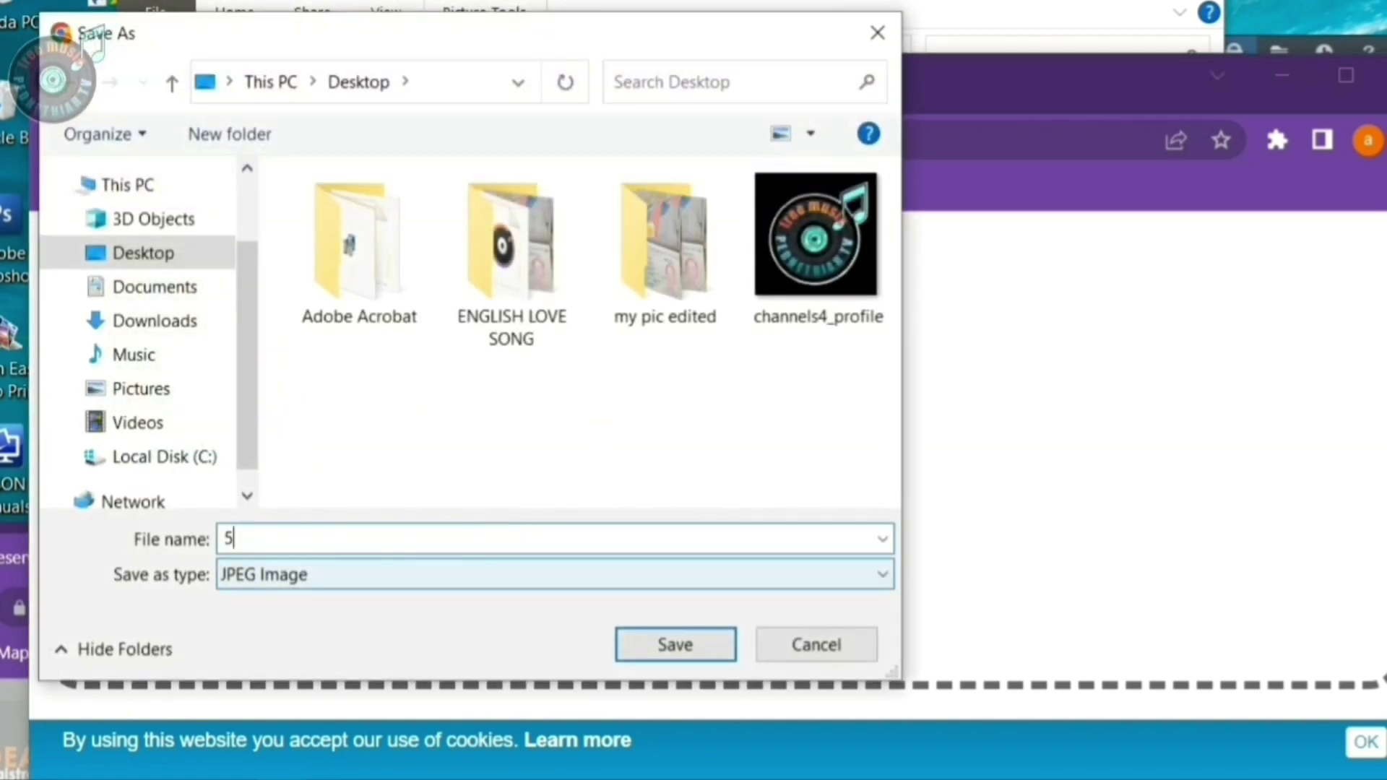
key("Return")
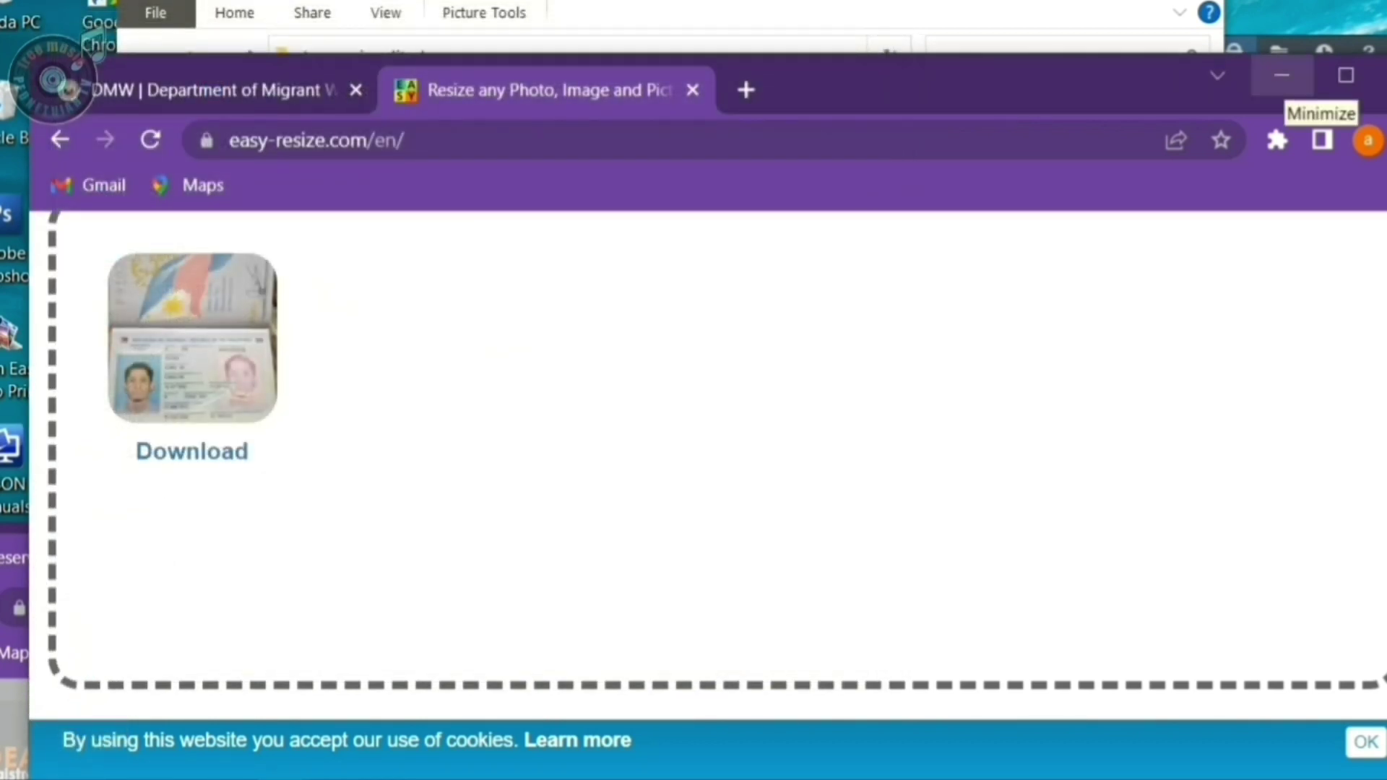
left_click(1282, 75)
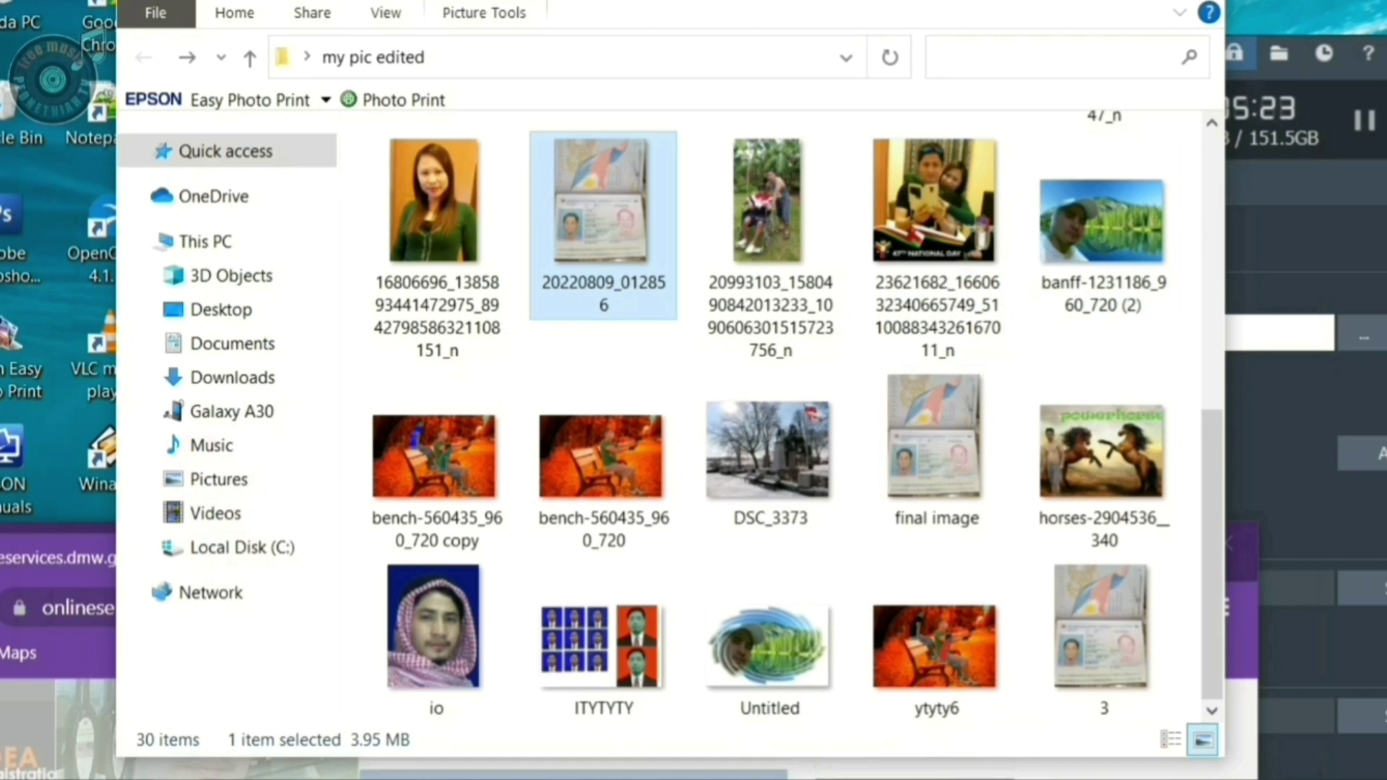
key("super+Down")
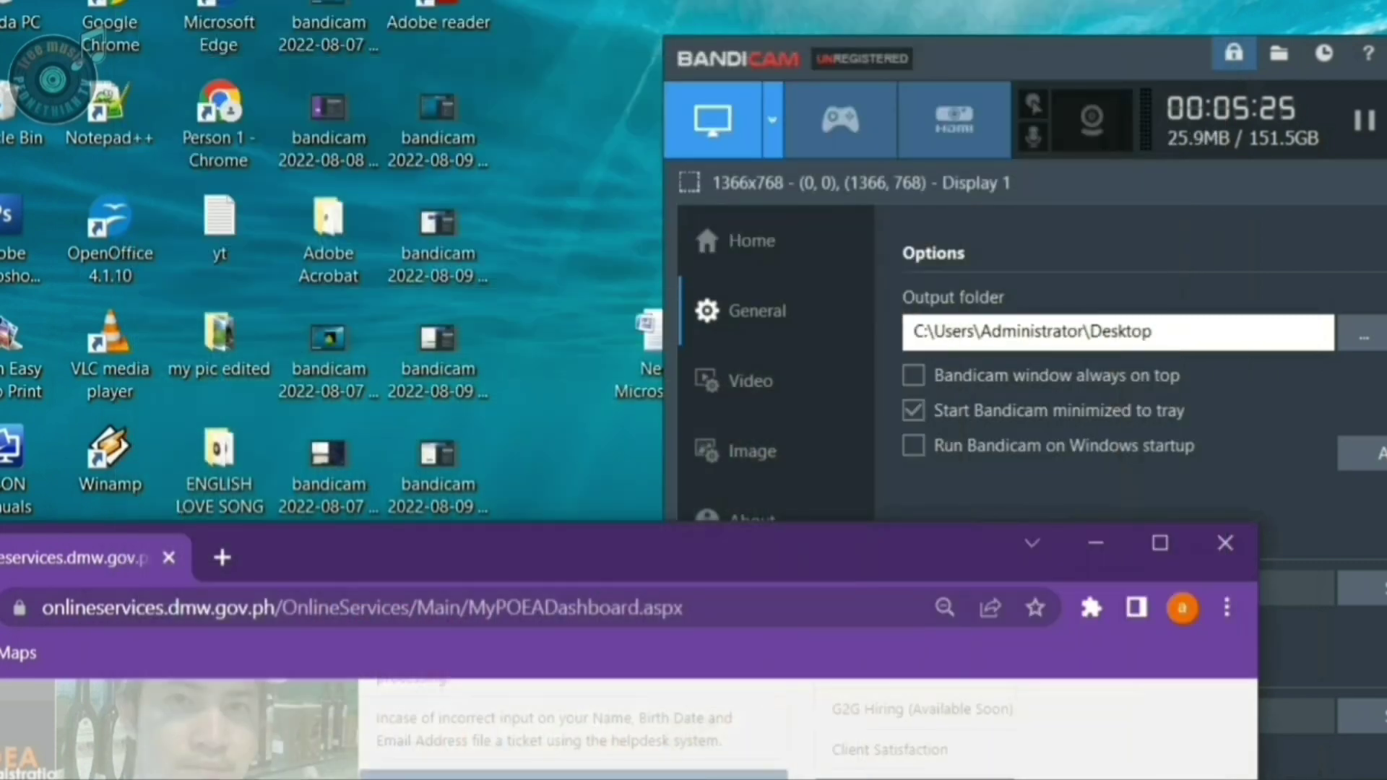
Choose the resized image 5 from my pic edited and upload it as the passport image
left_click_drag(469, 543, 812, 50)
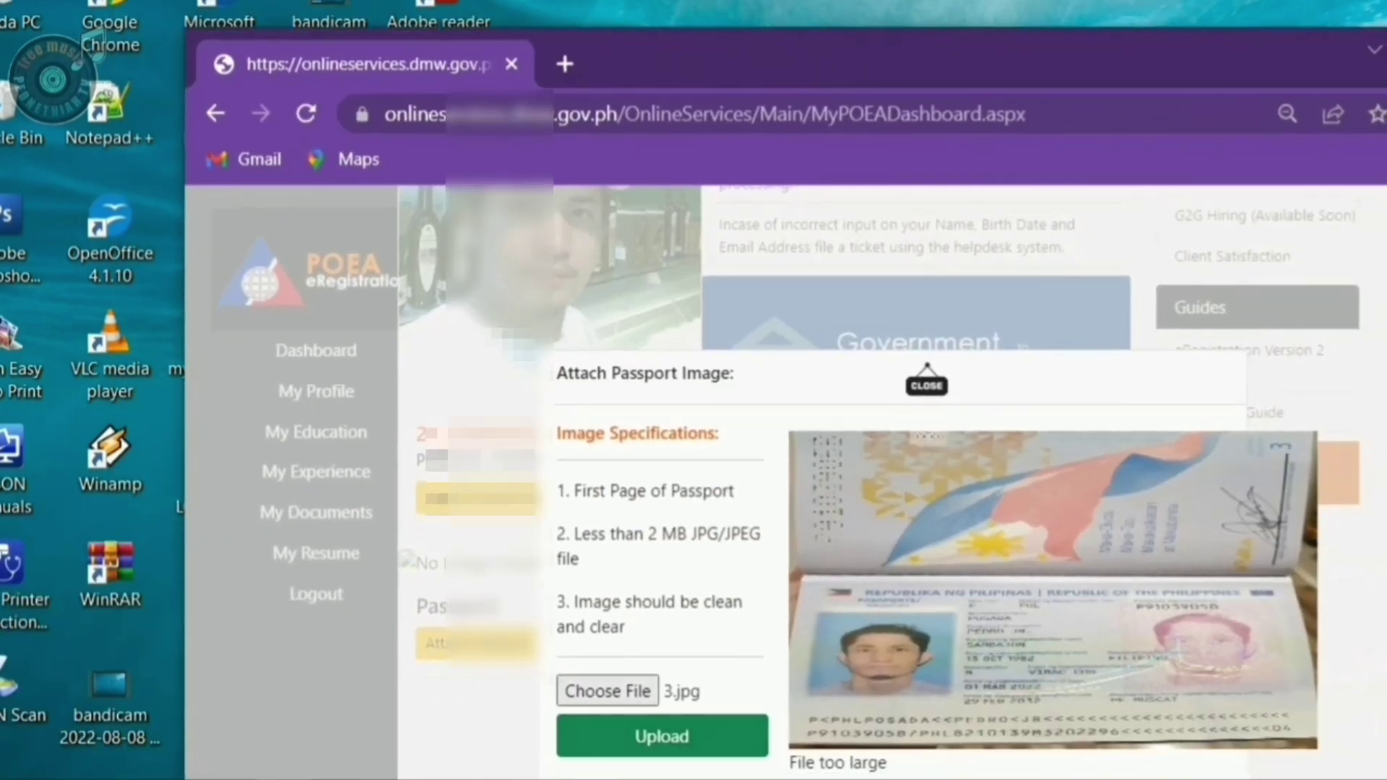
left_click(608, 691)
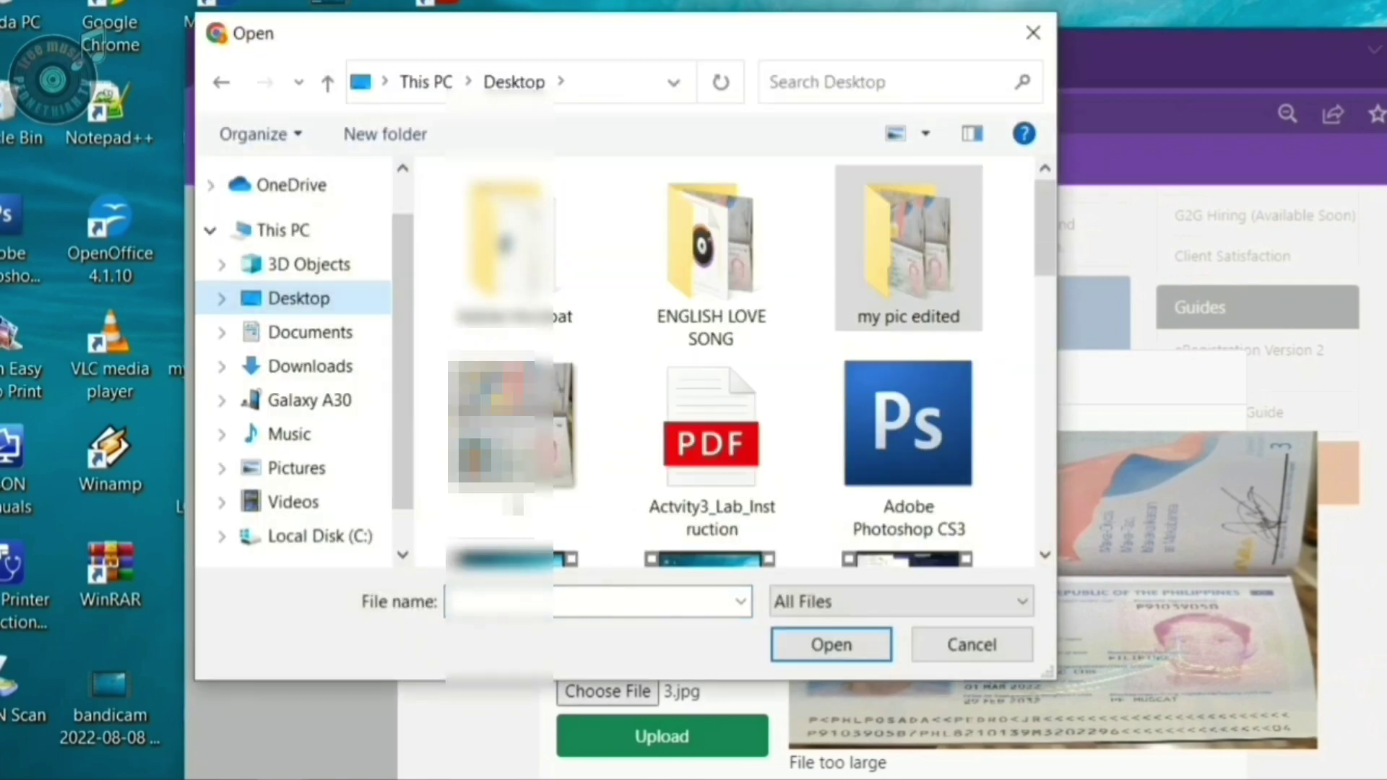
scroll(722, 242, "down", 10)
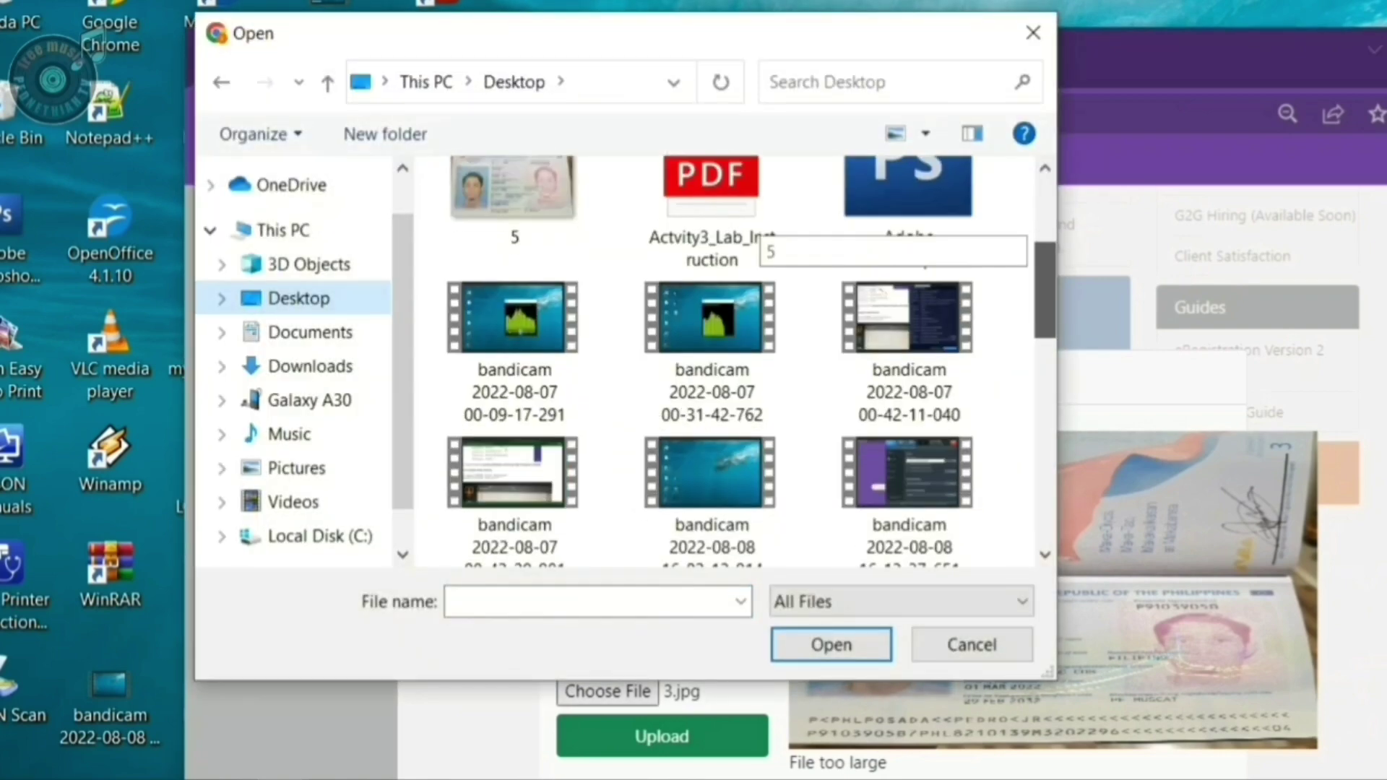
scroll(906, 245, "up", 10)
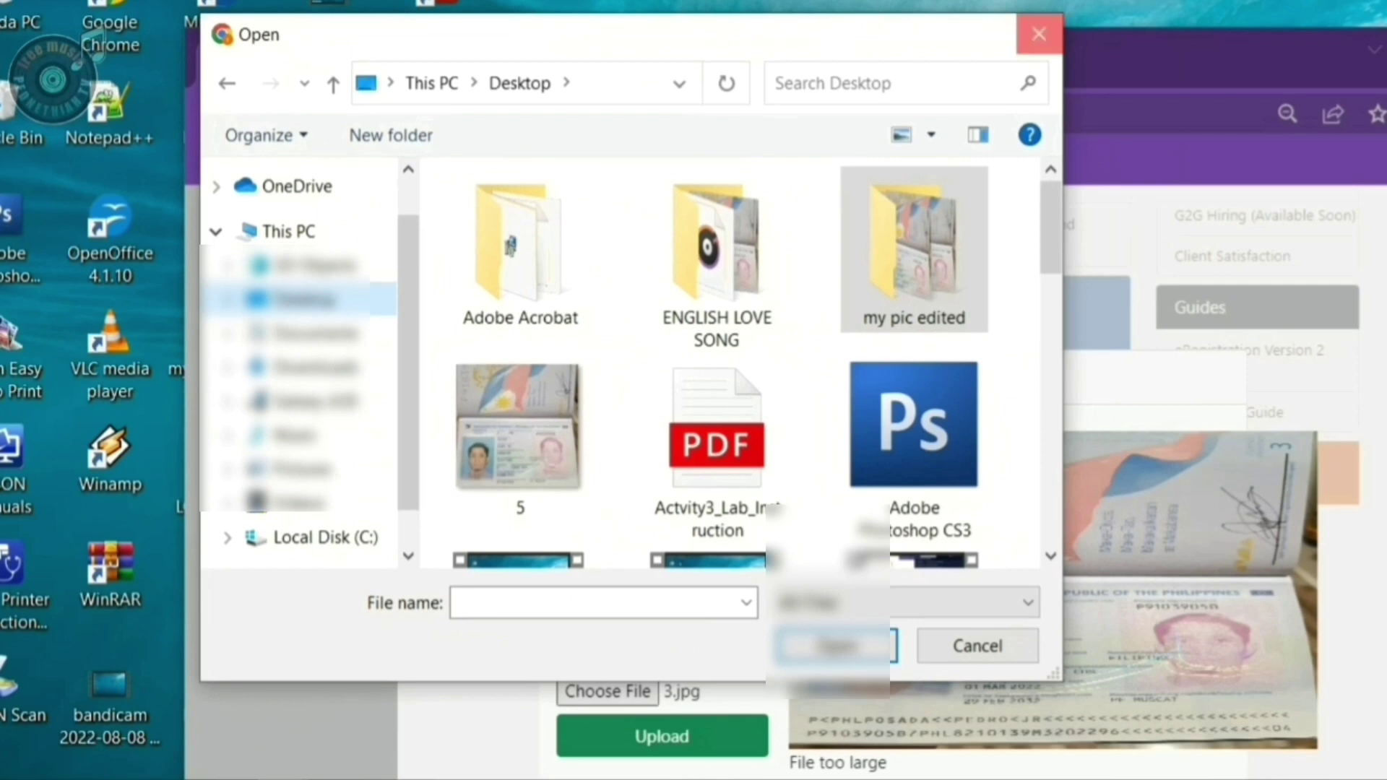
left_click(1038, 34)
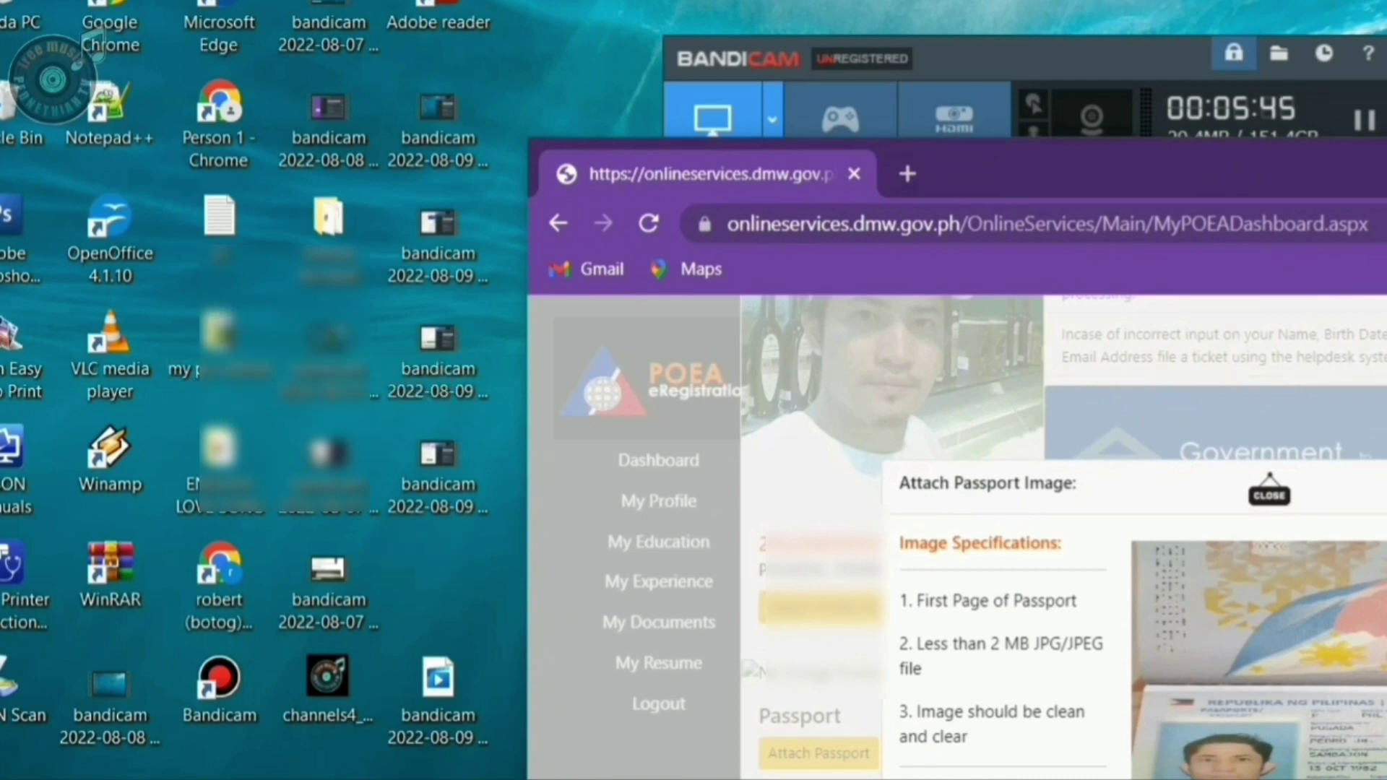
left_click_drag(1126, 179, 575, 0)
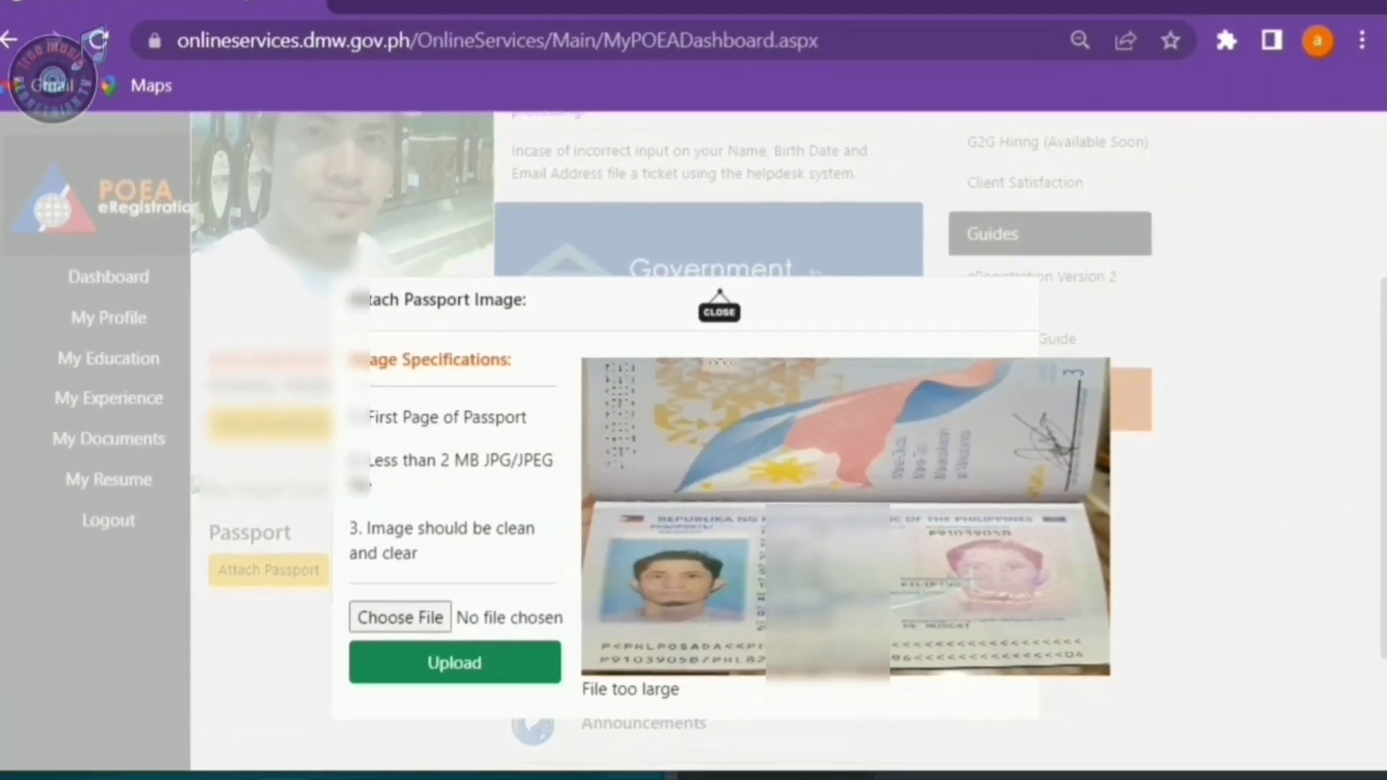
left_click(400, 617)
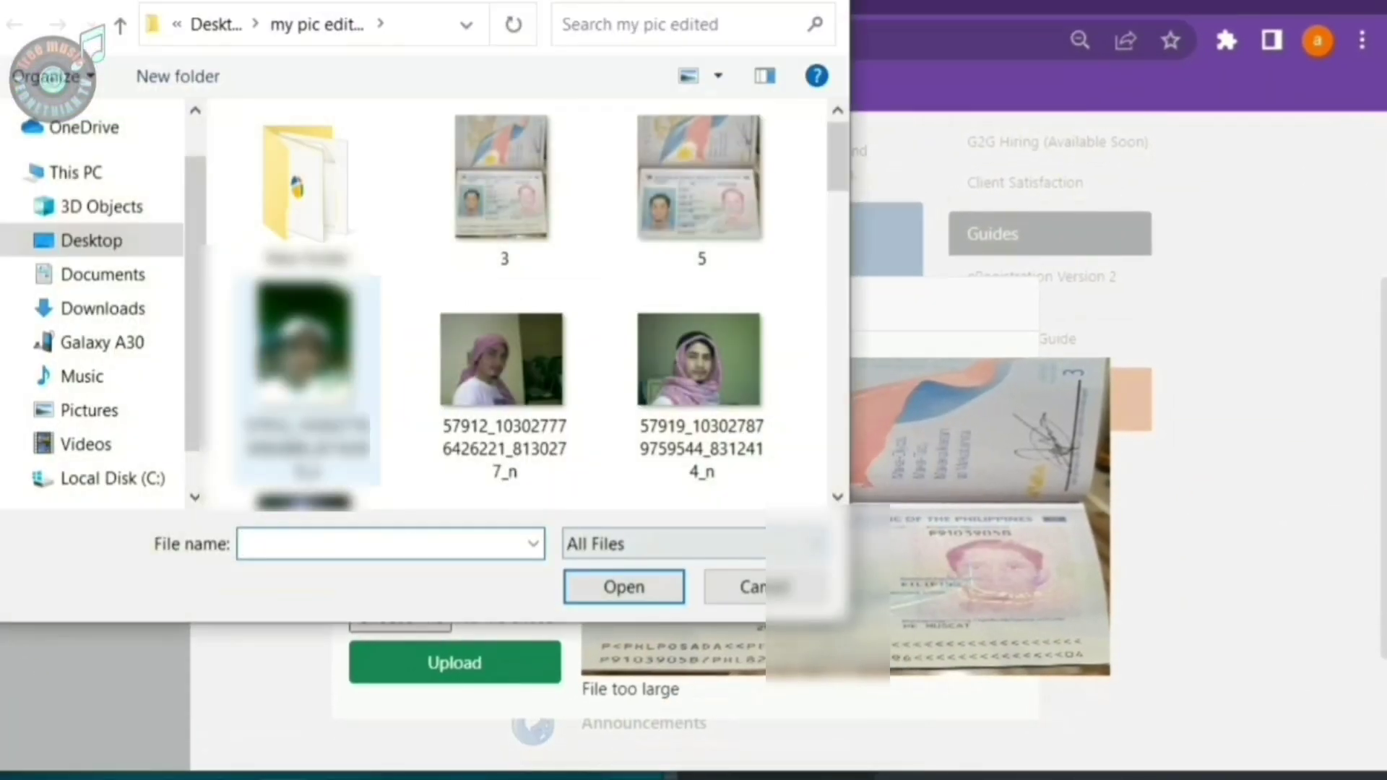
left_click(699, 180)
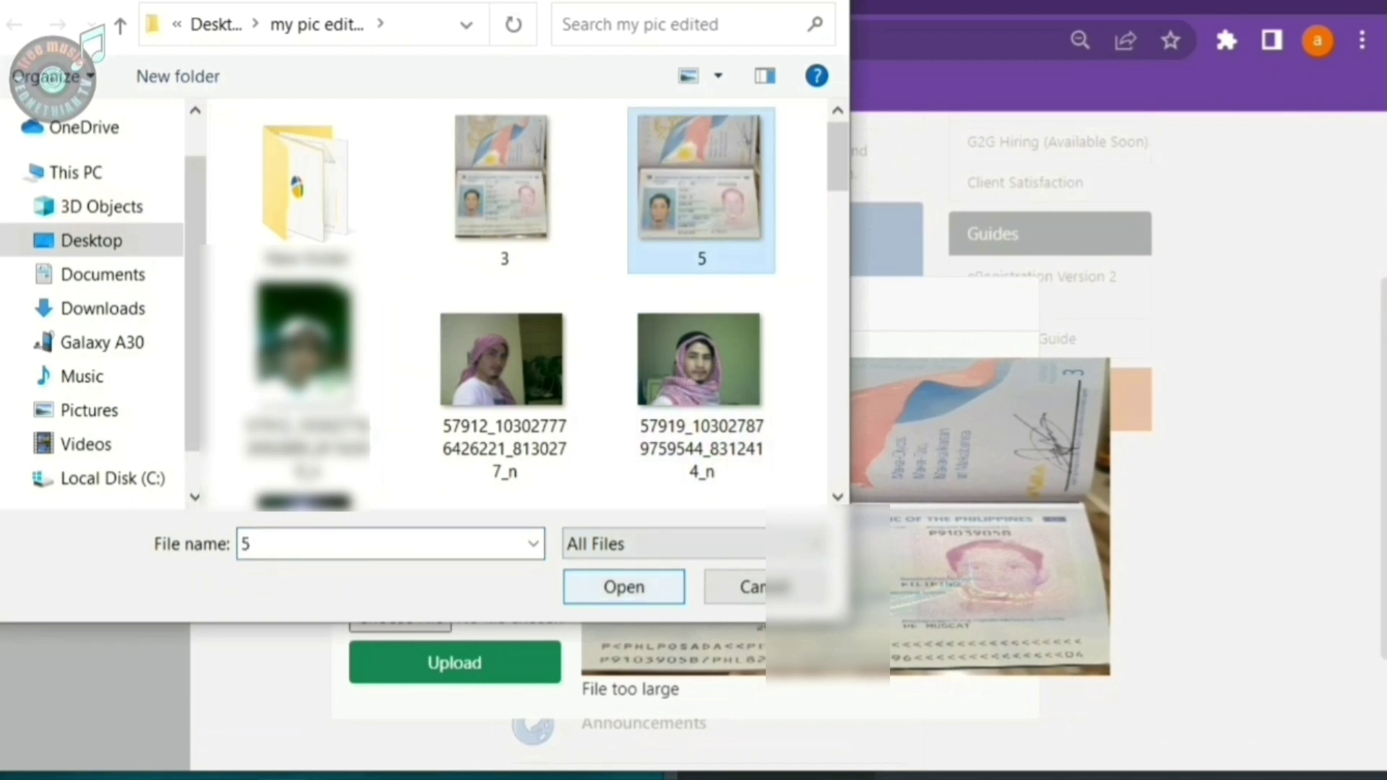
left_click(623, 587)
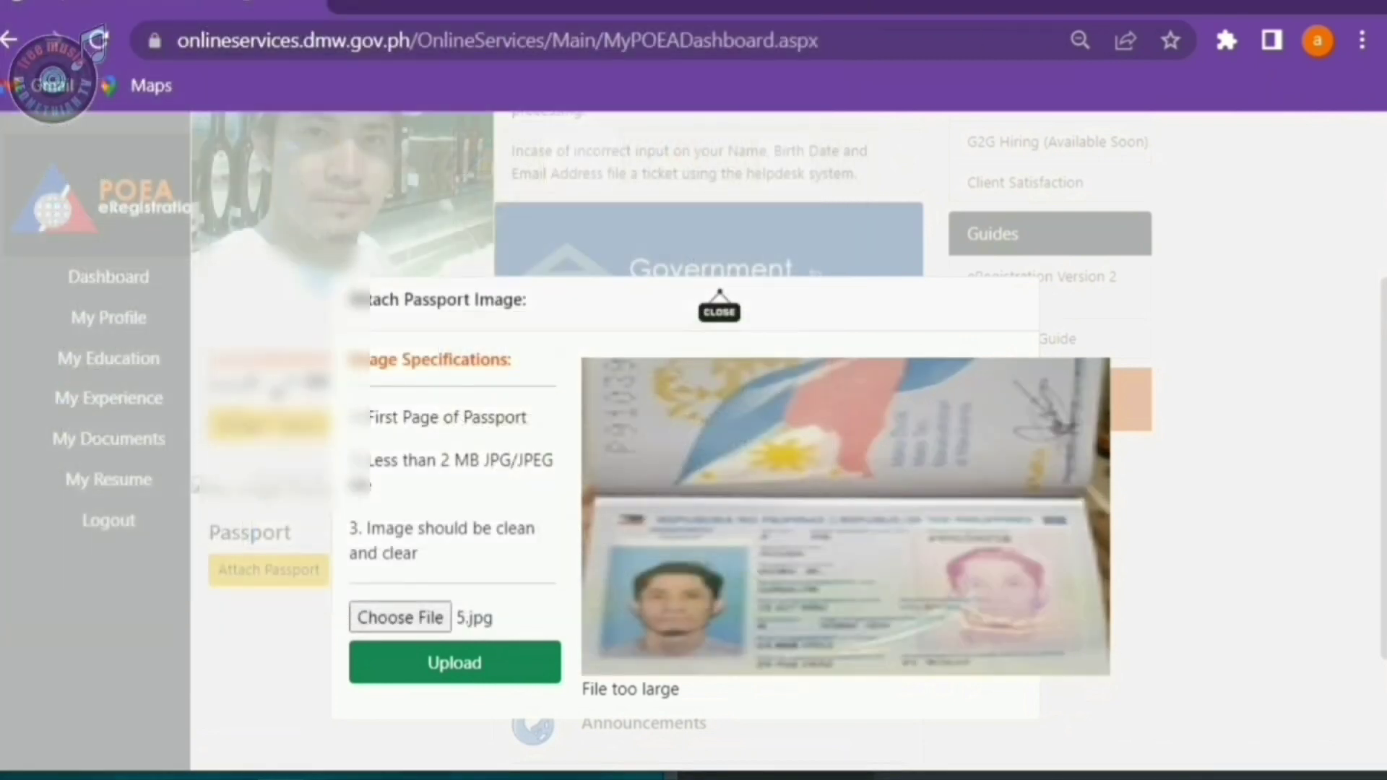
left_click(453, 663)
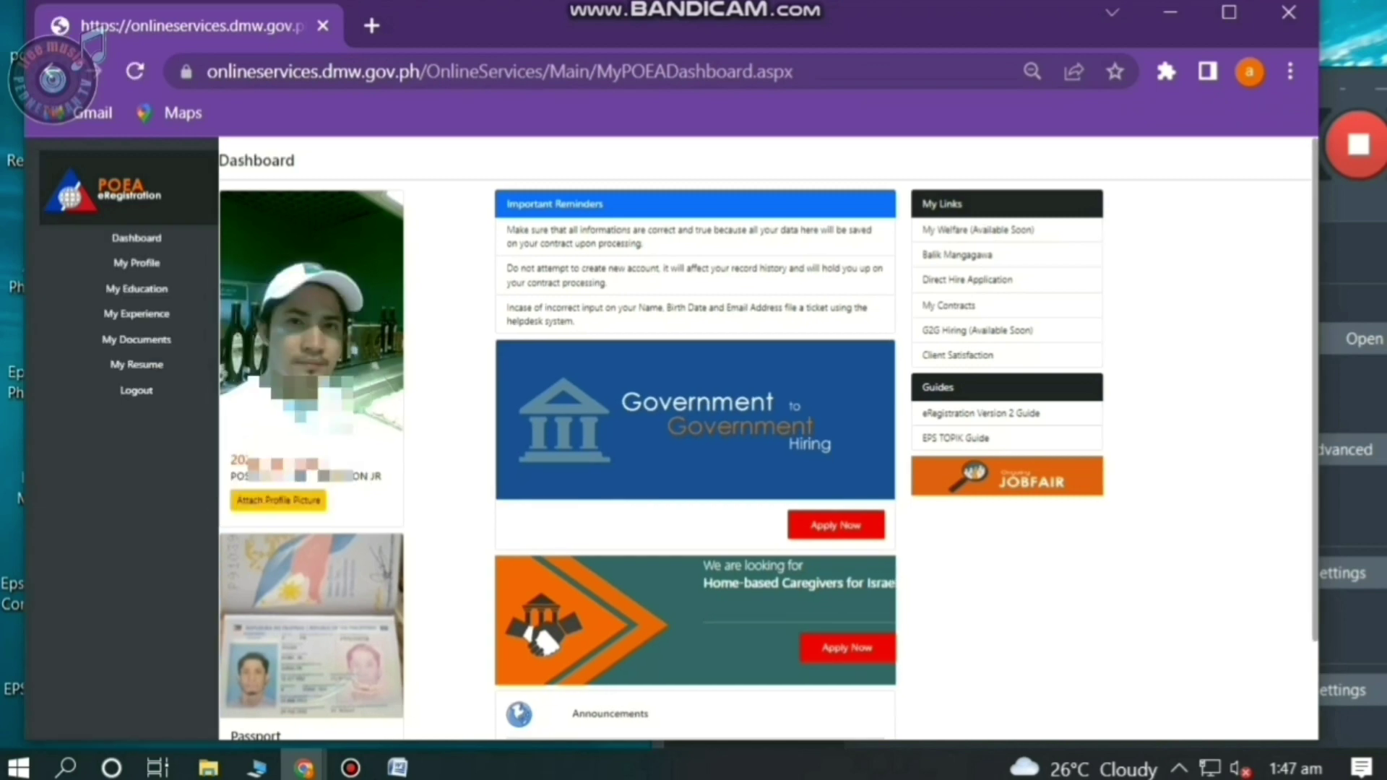
Zoom in on the dashboard and launch Balik Mangagawa from My Links
scroll(694, 390, "down", 2)
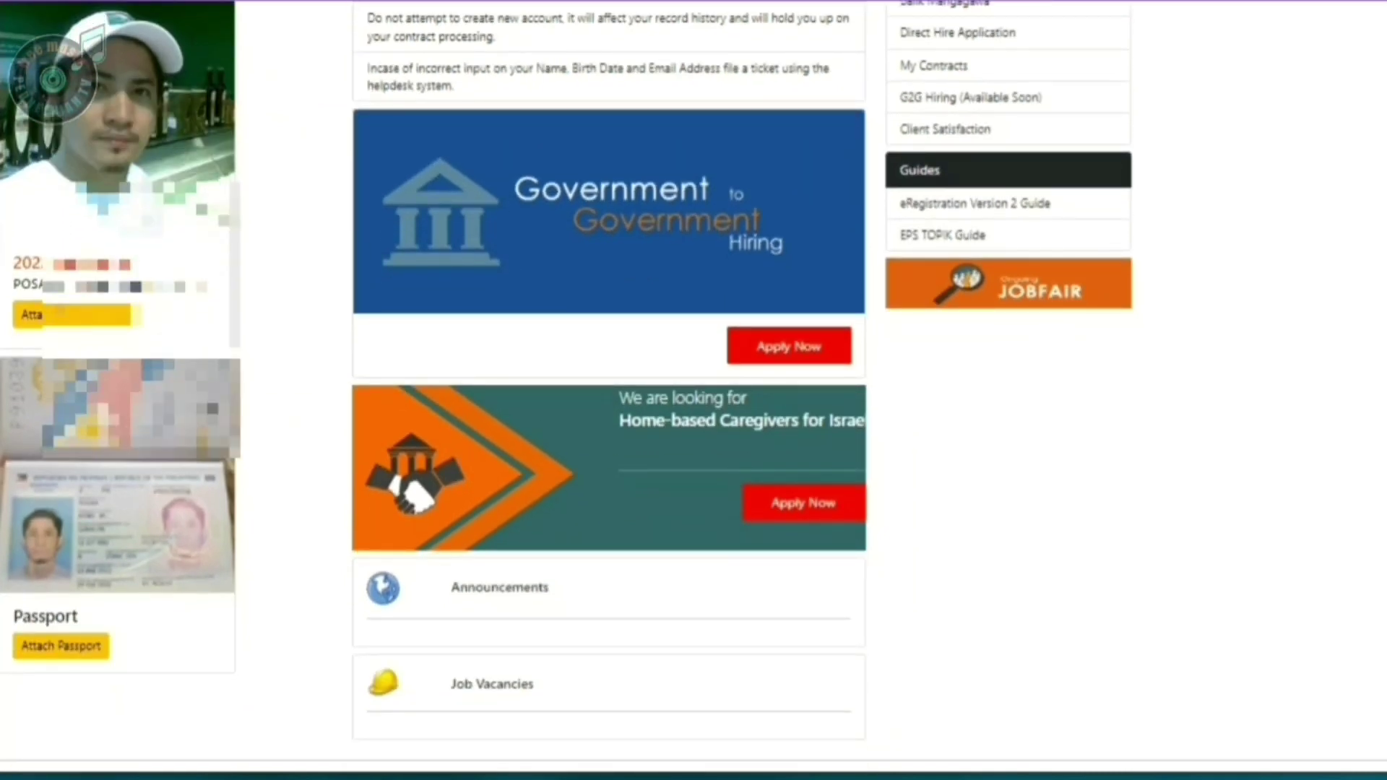
scroll(694, 390, "up", 2)
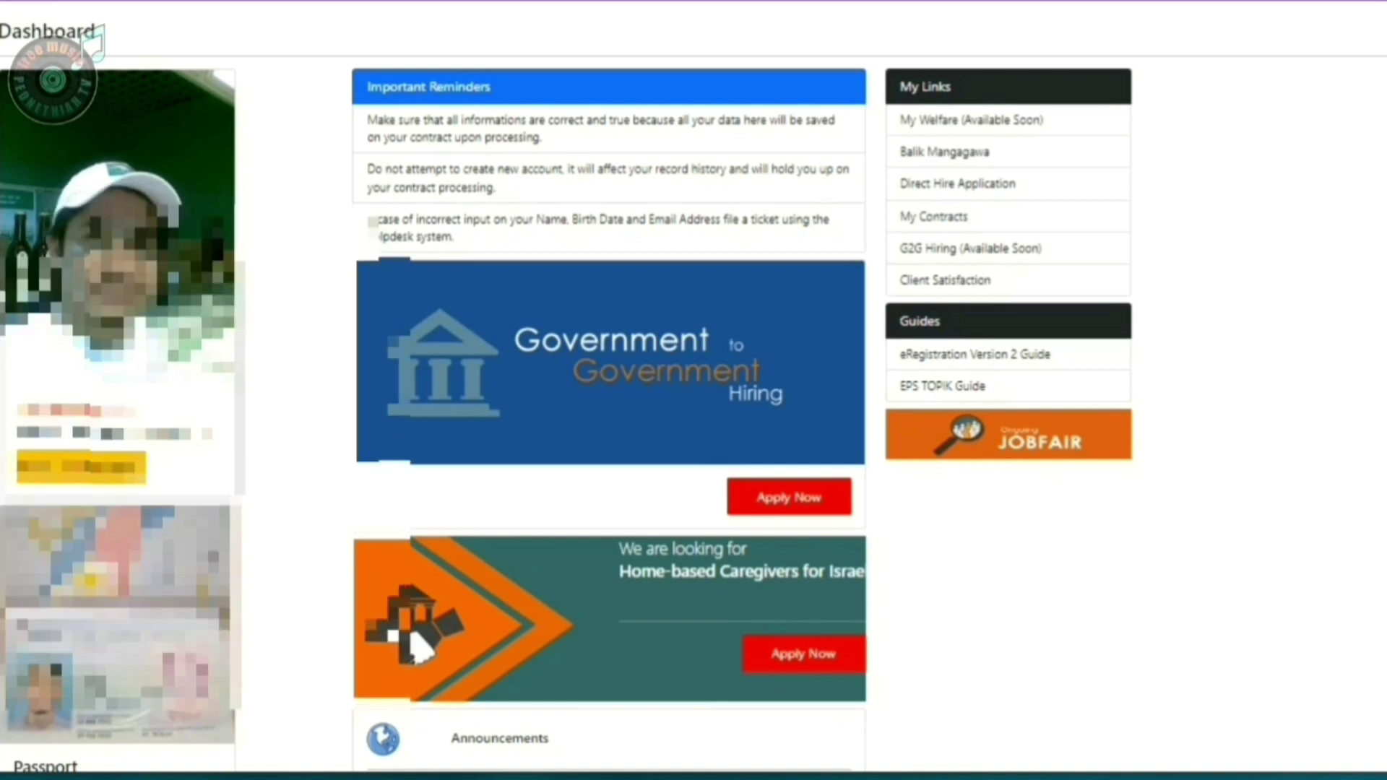
key("ctrl+plus")
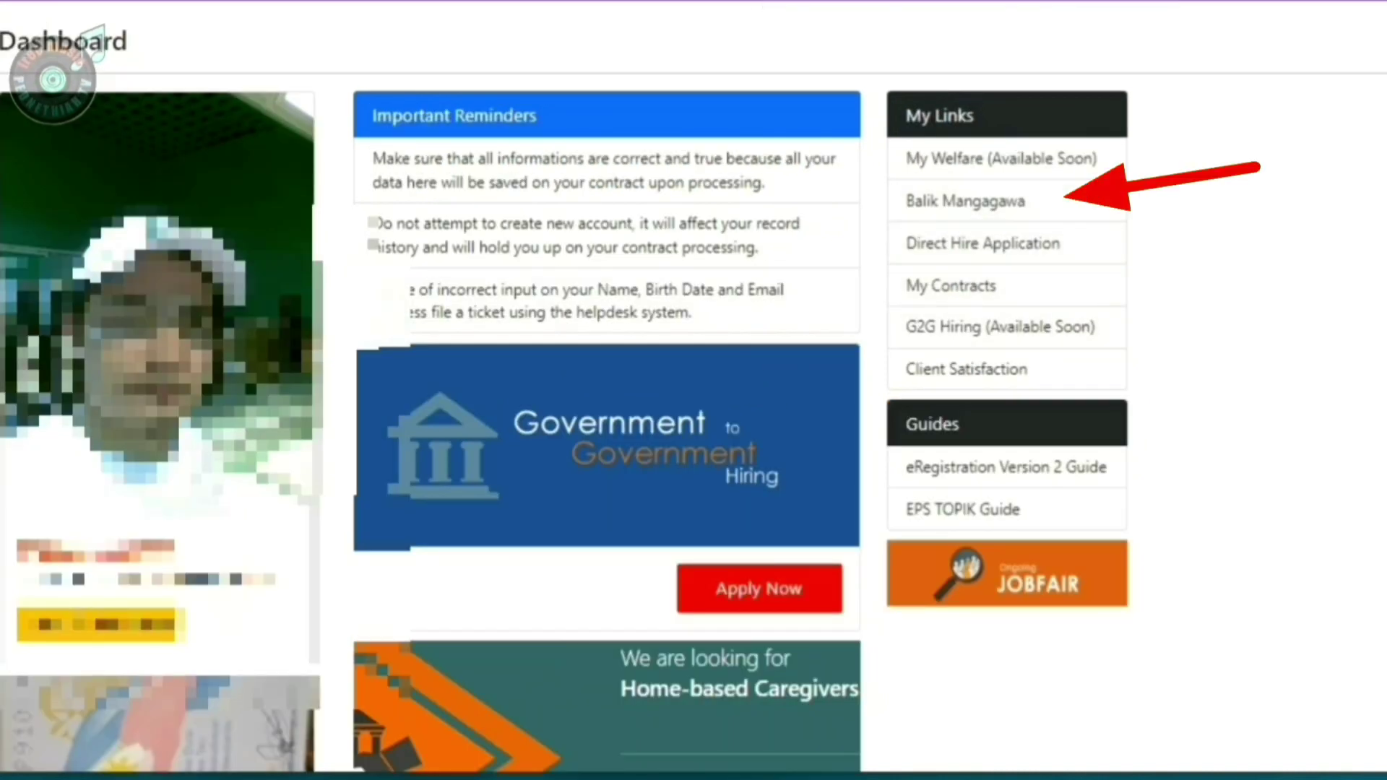
scroll(694, 391, "down", 5)
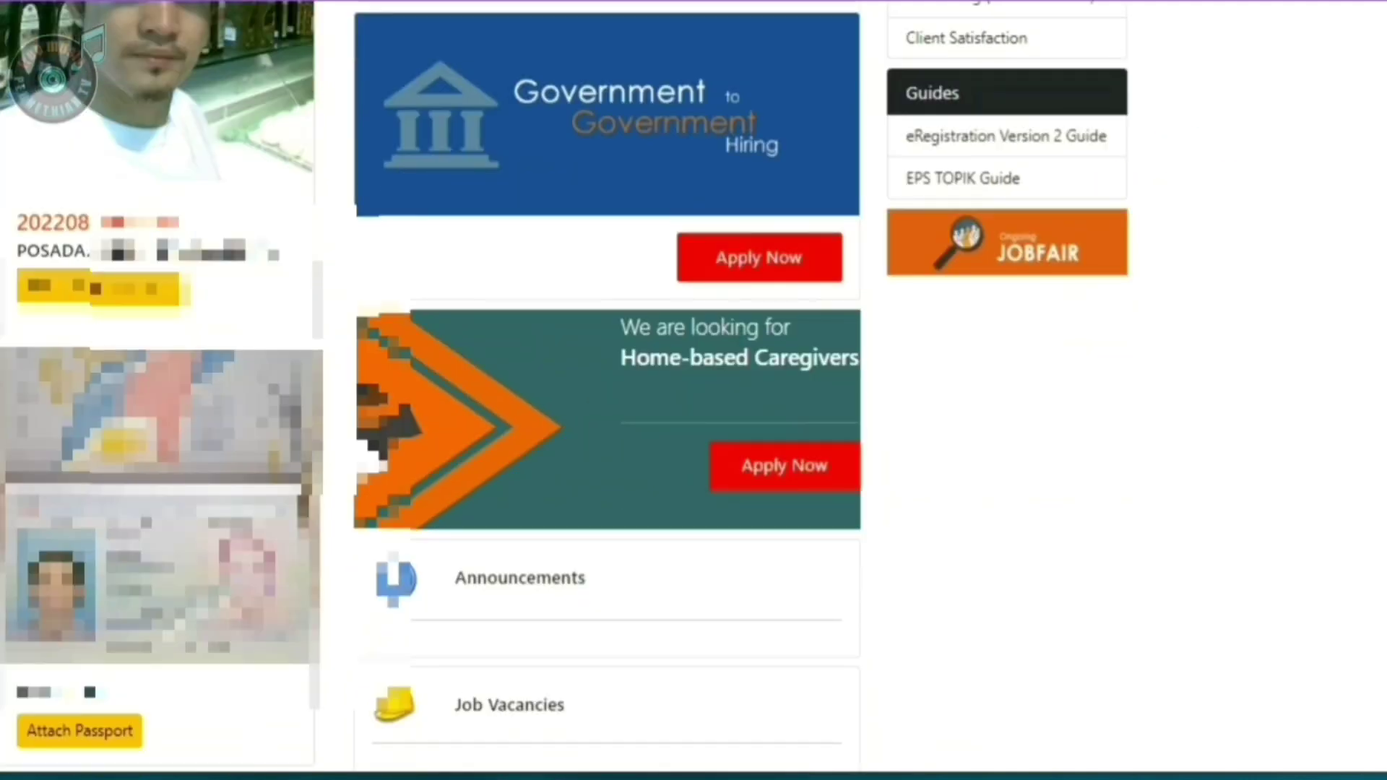
scroll(694, 390, "up", 5)
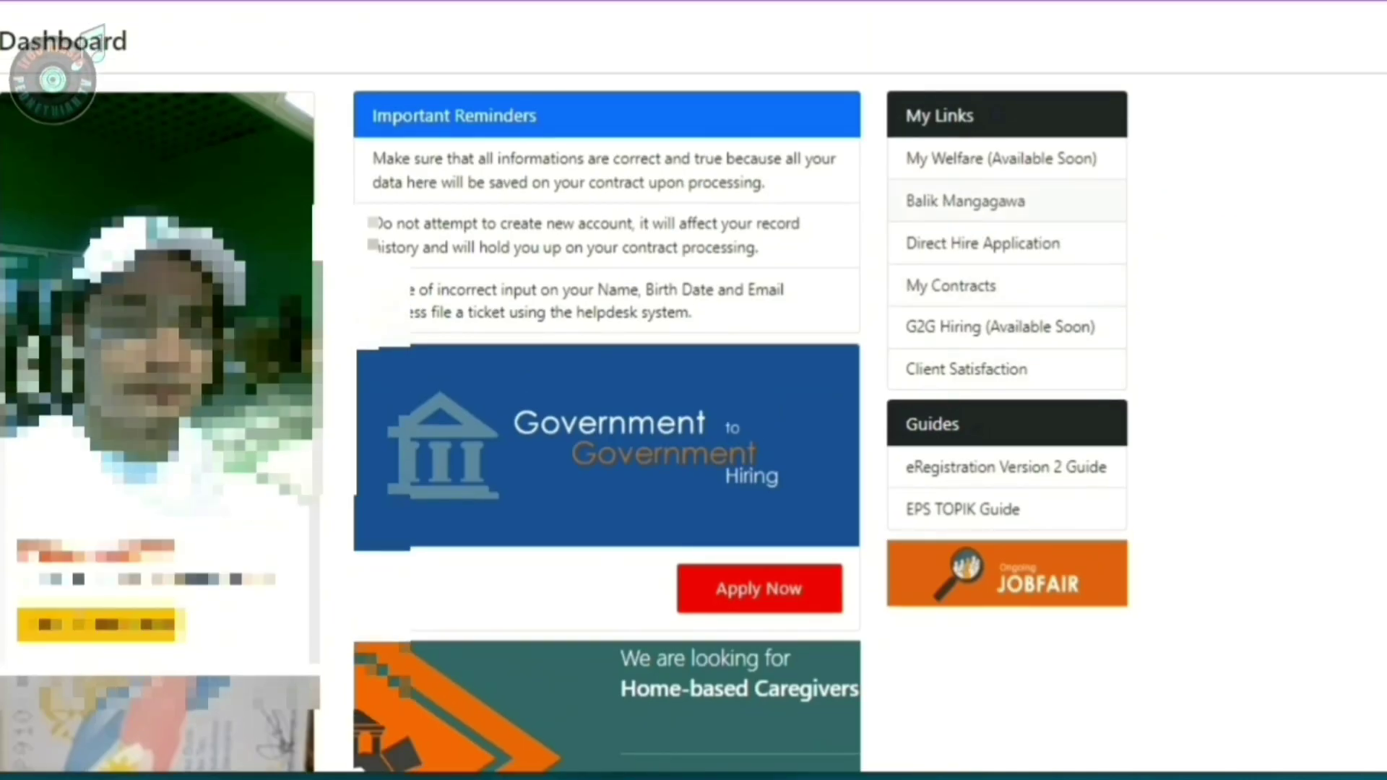
left_click(965, 201)
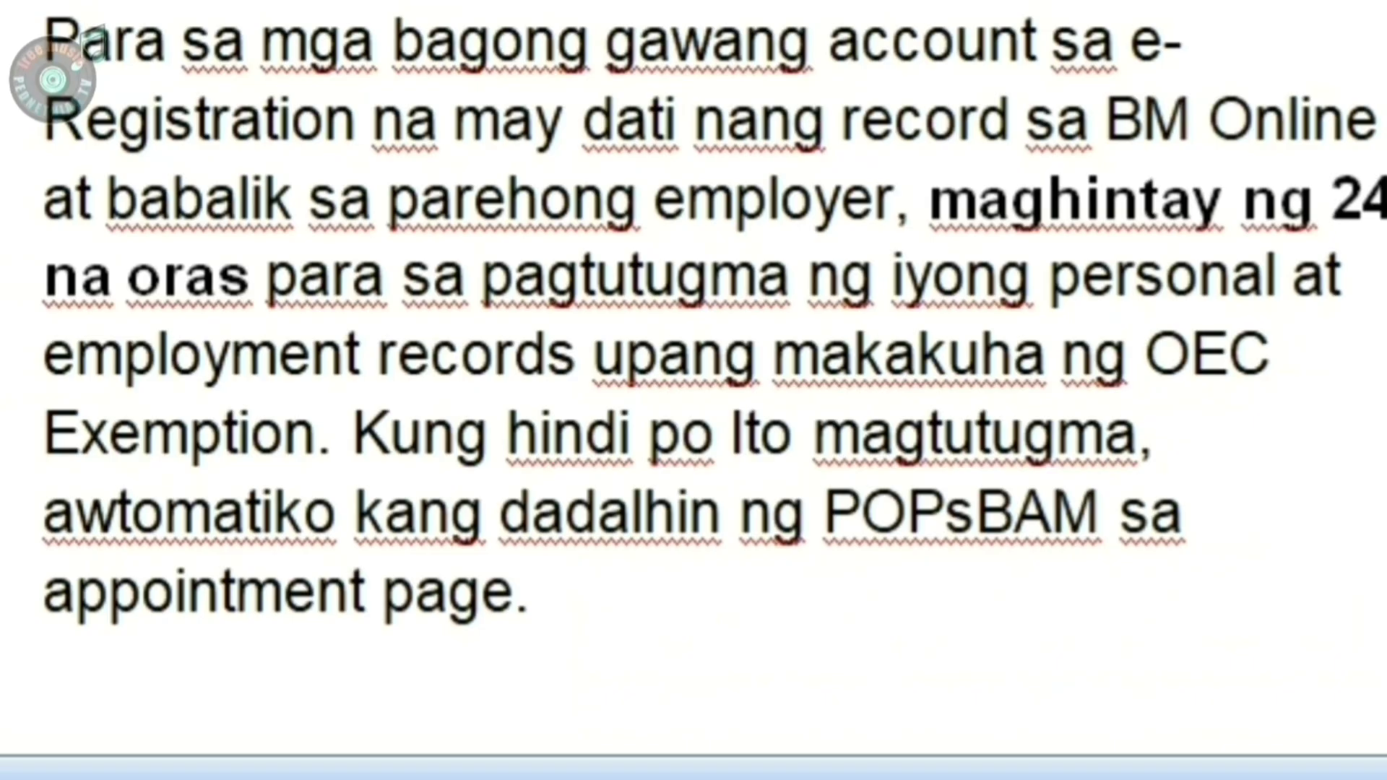
Highlight the reminder paragraph about new accounts and the OEC on the Initial Assessment page
left_click_drag(45, 44, 1051, 43)
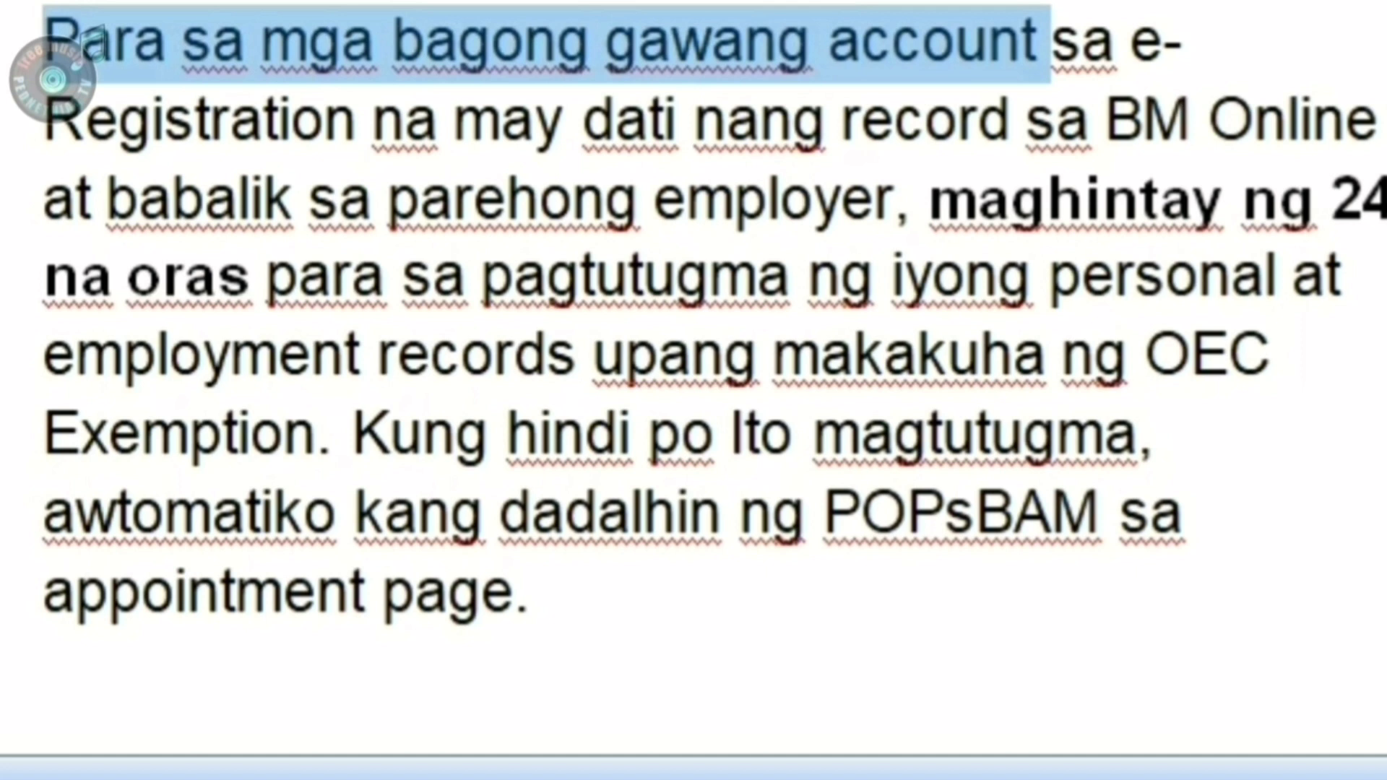
key("shift+End")
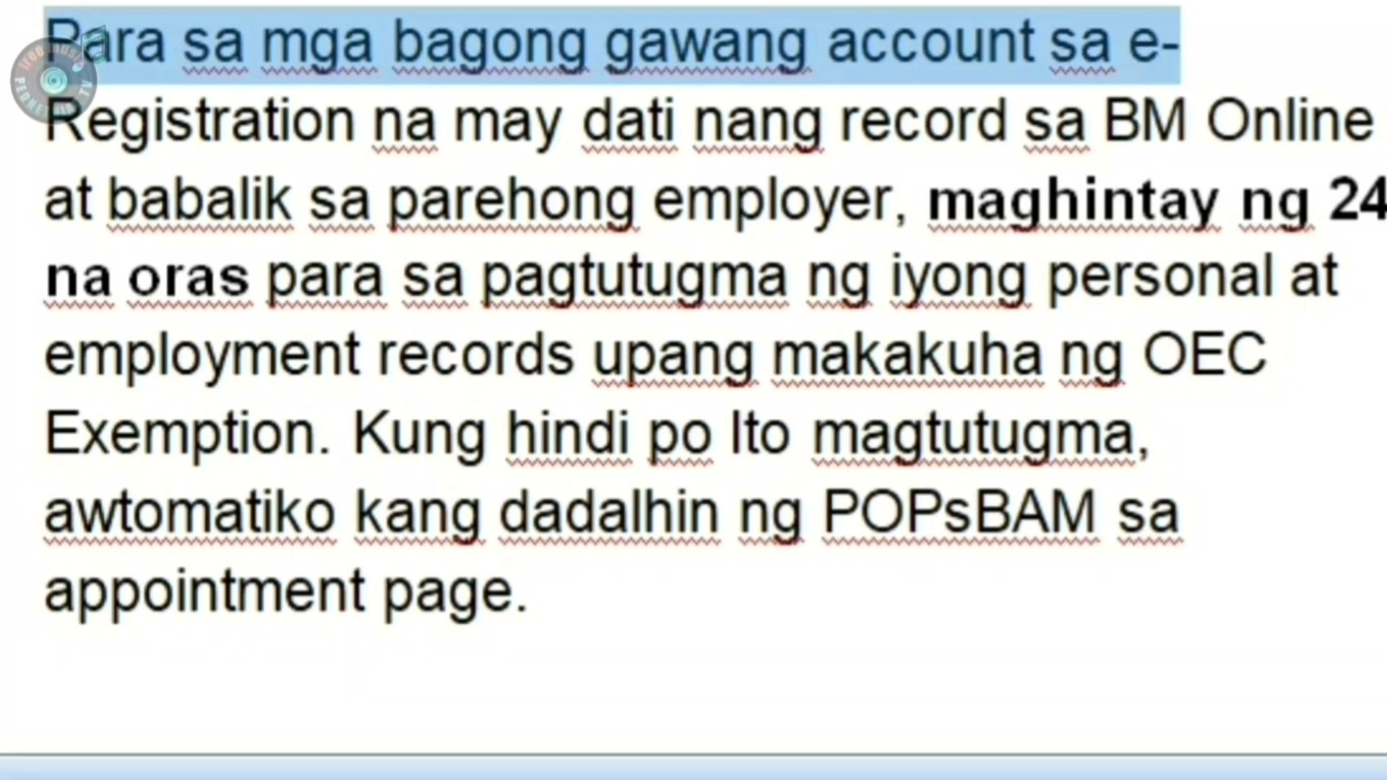
key("shift+Down")
key("shift+Down")
key("shift+Down")
key("shift+Down")
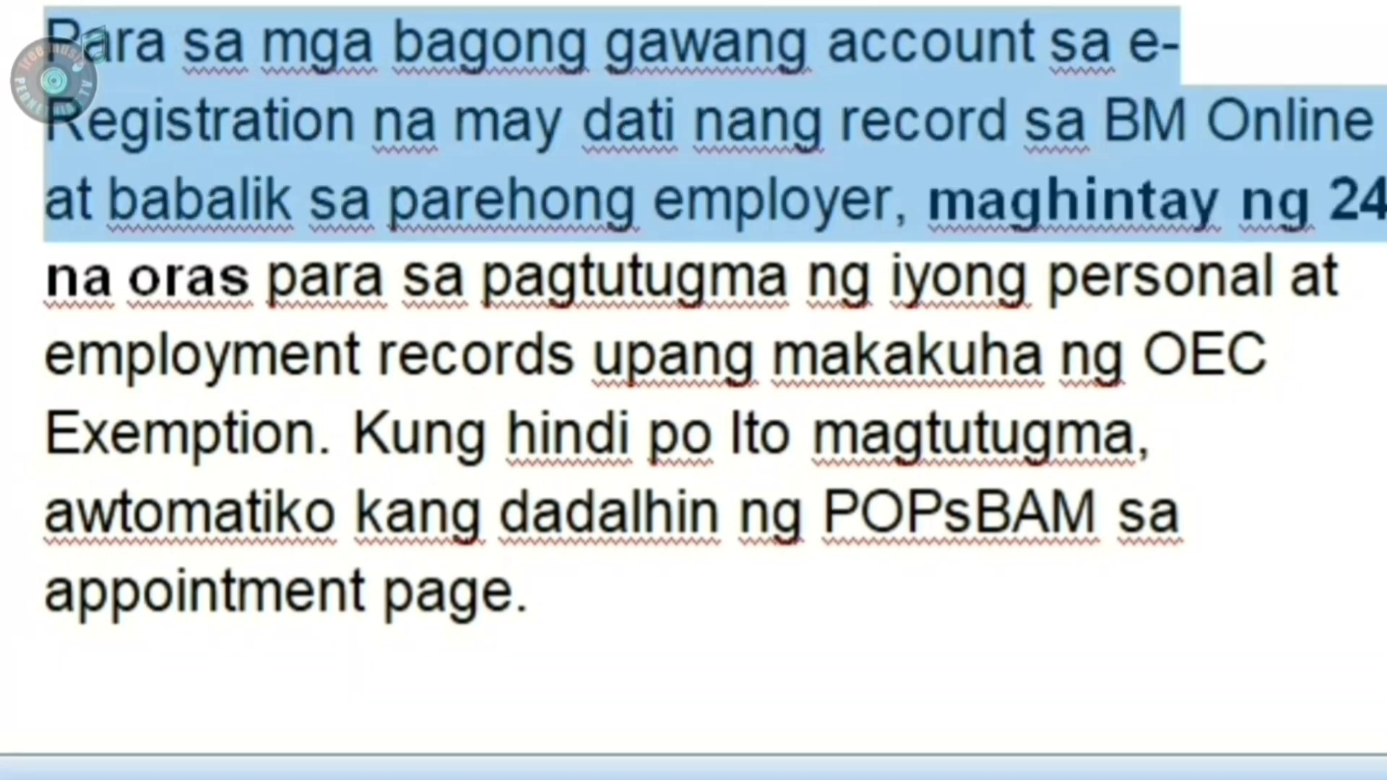
key("shift+Down")
key("shift+Down")
key("shift+Down")
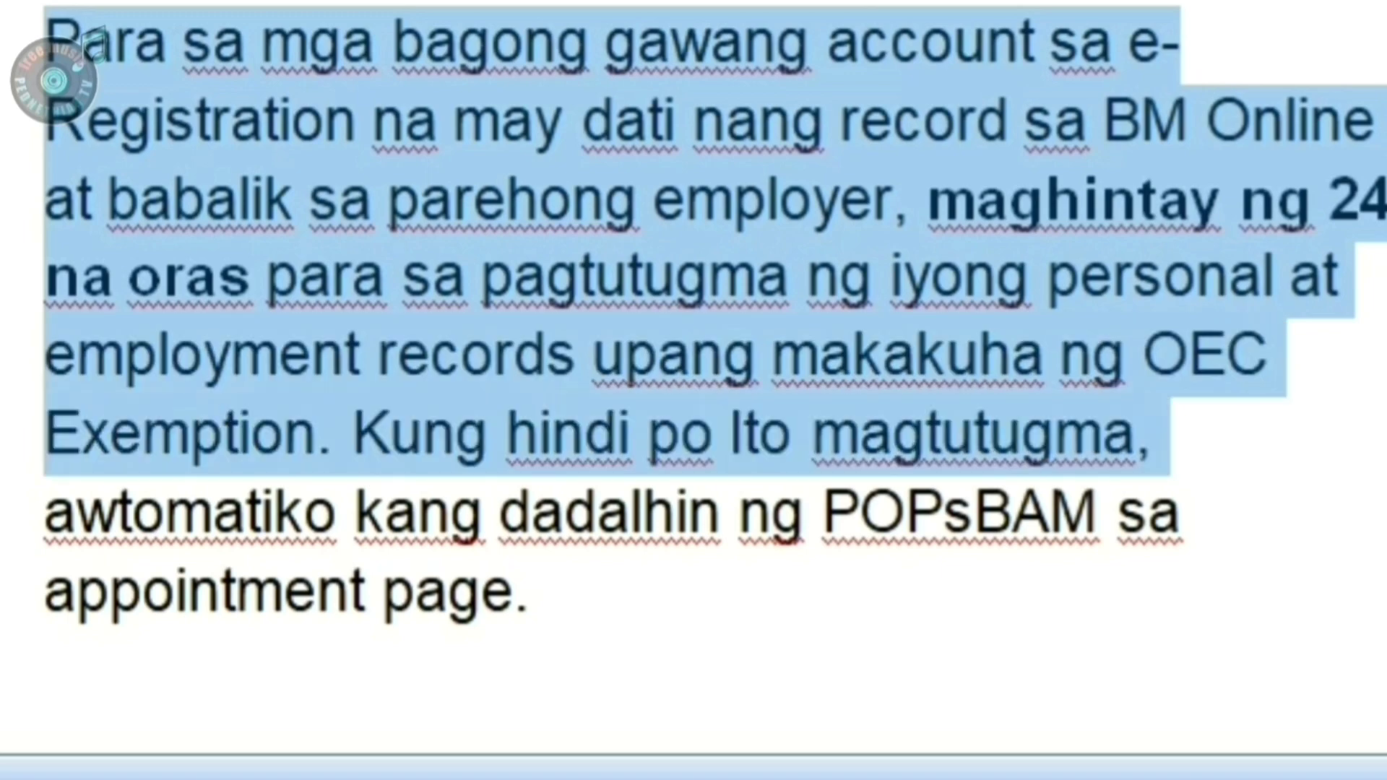
key("Right")
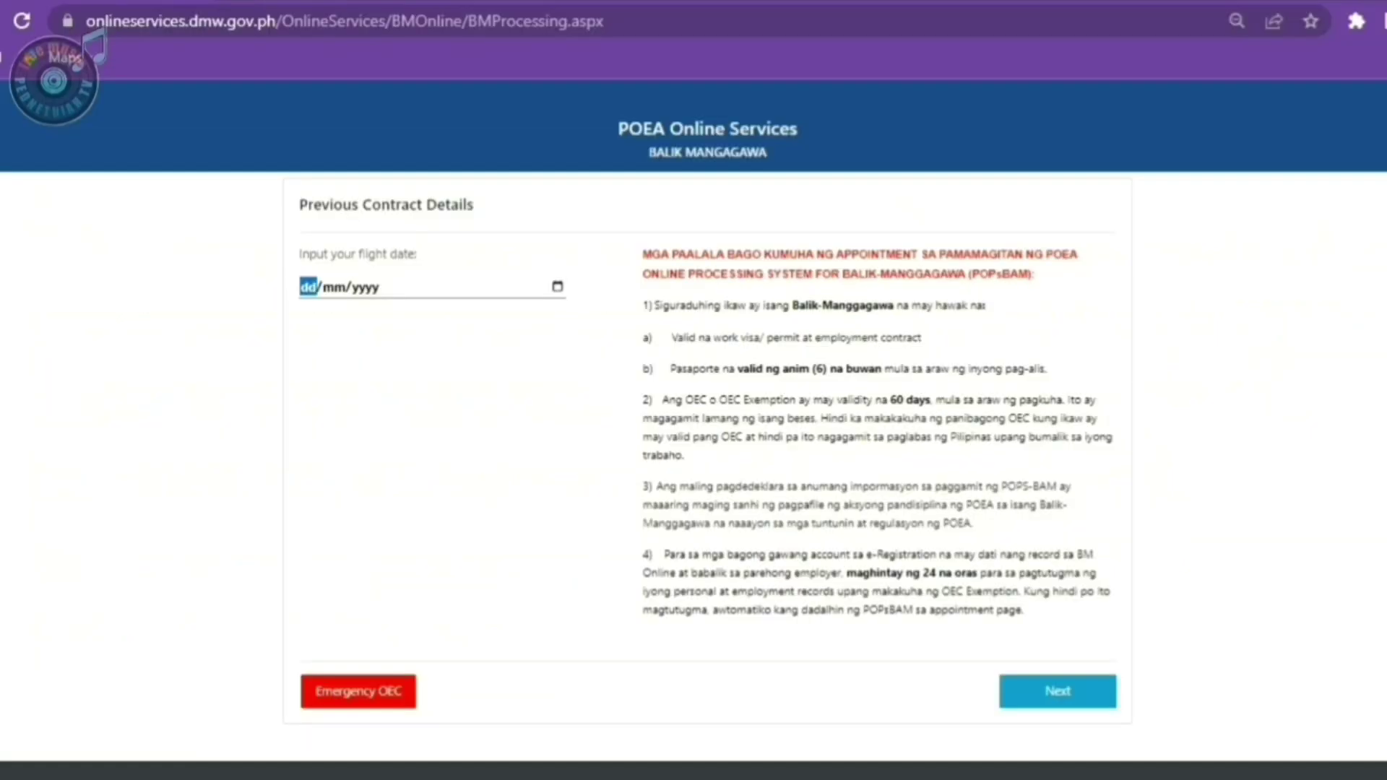
Enter 08/09/2022 as the flight date
type("08/")
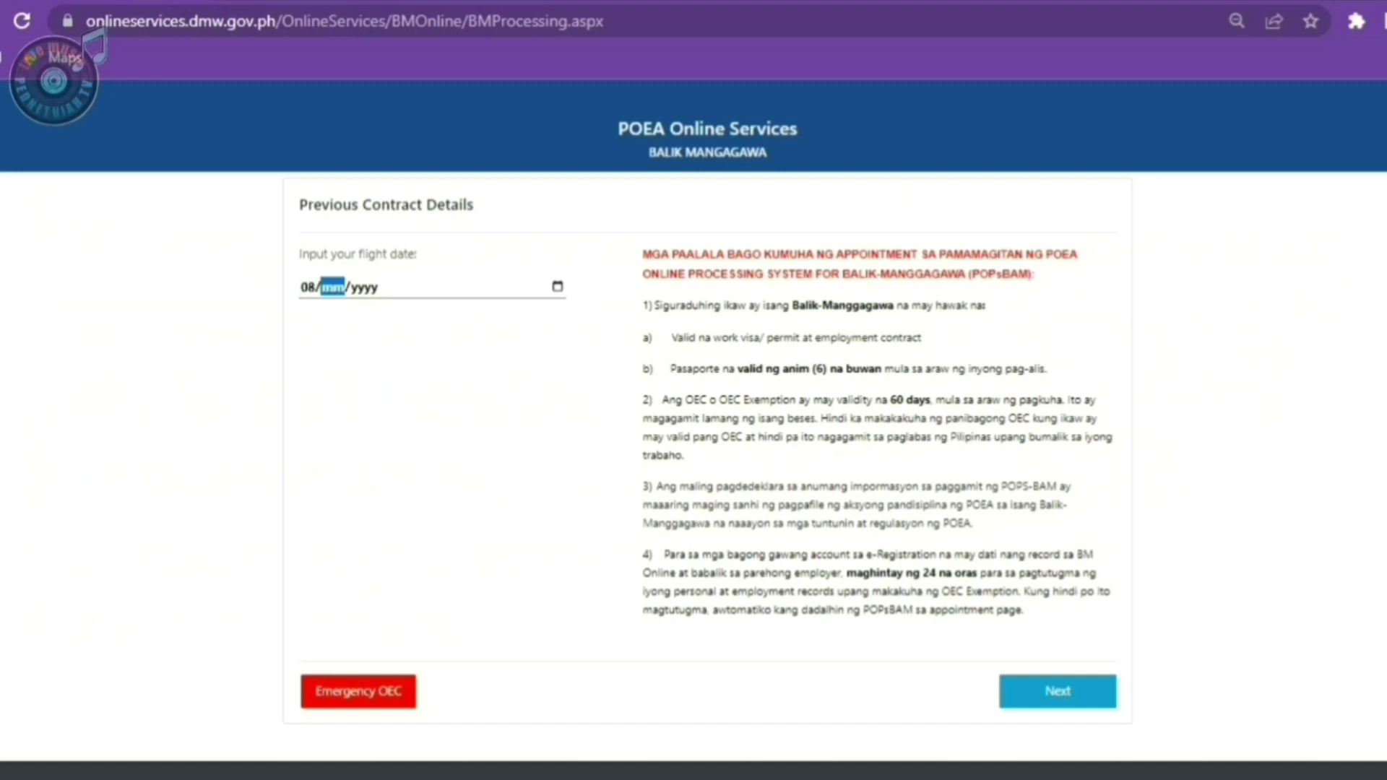
type("09/")
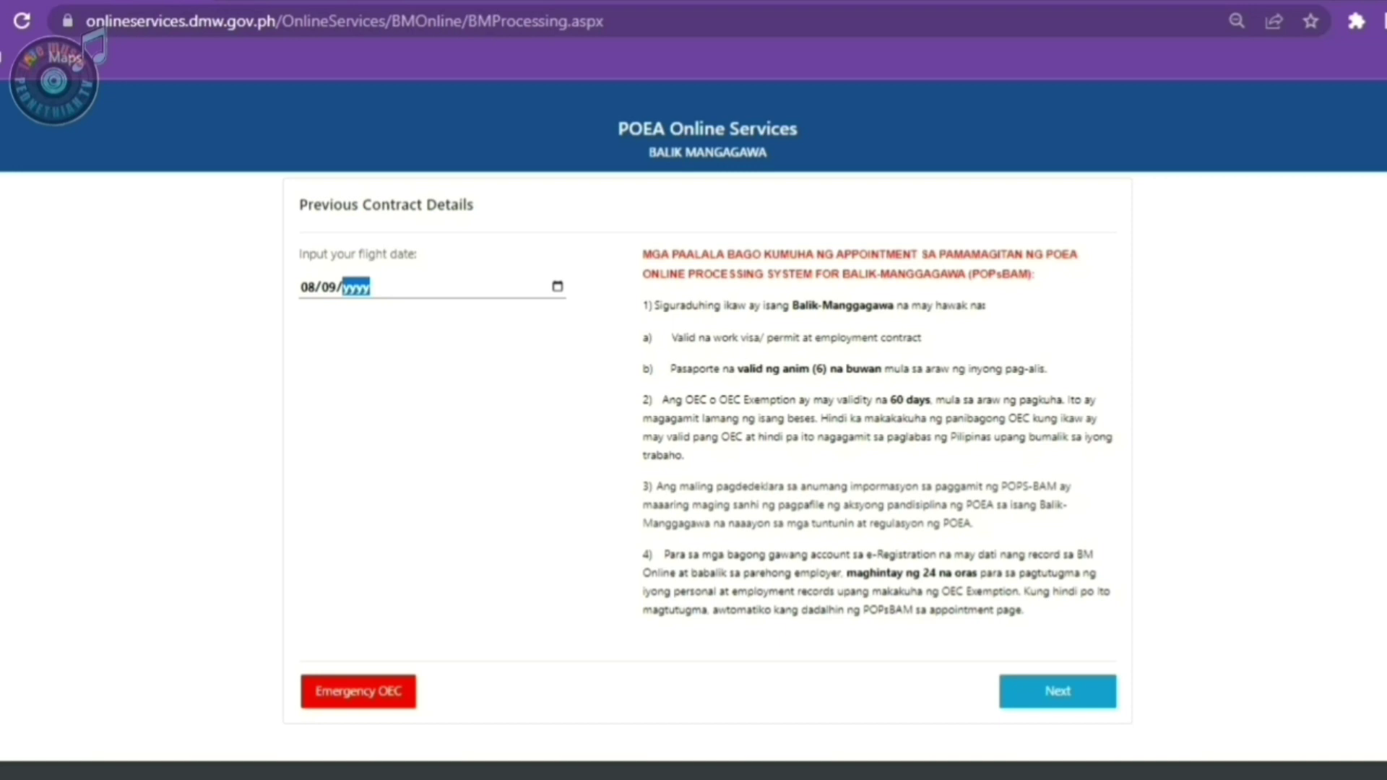
type("2022")
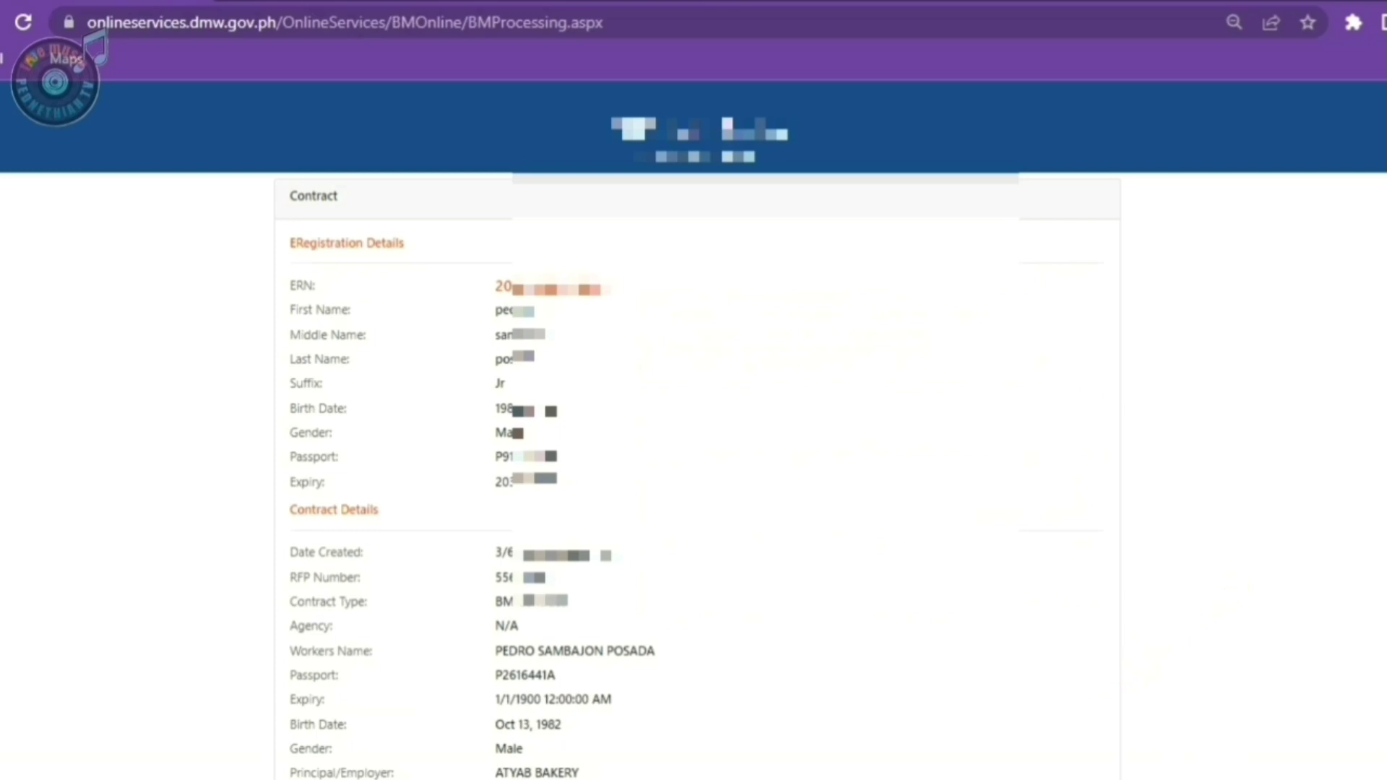
Answer Yes for employer ATYAB BAKERY, jobsite OMAN and position COOK, and acknowledge the sanctions warning
scroll(694, 433, "down", 5)
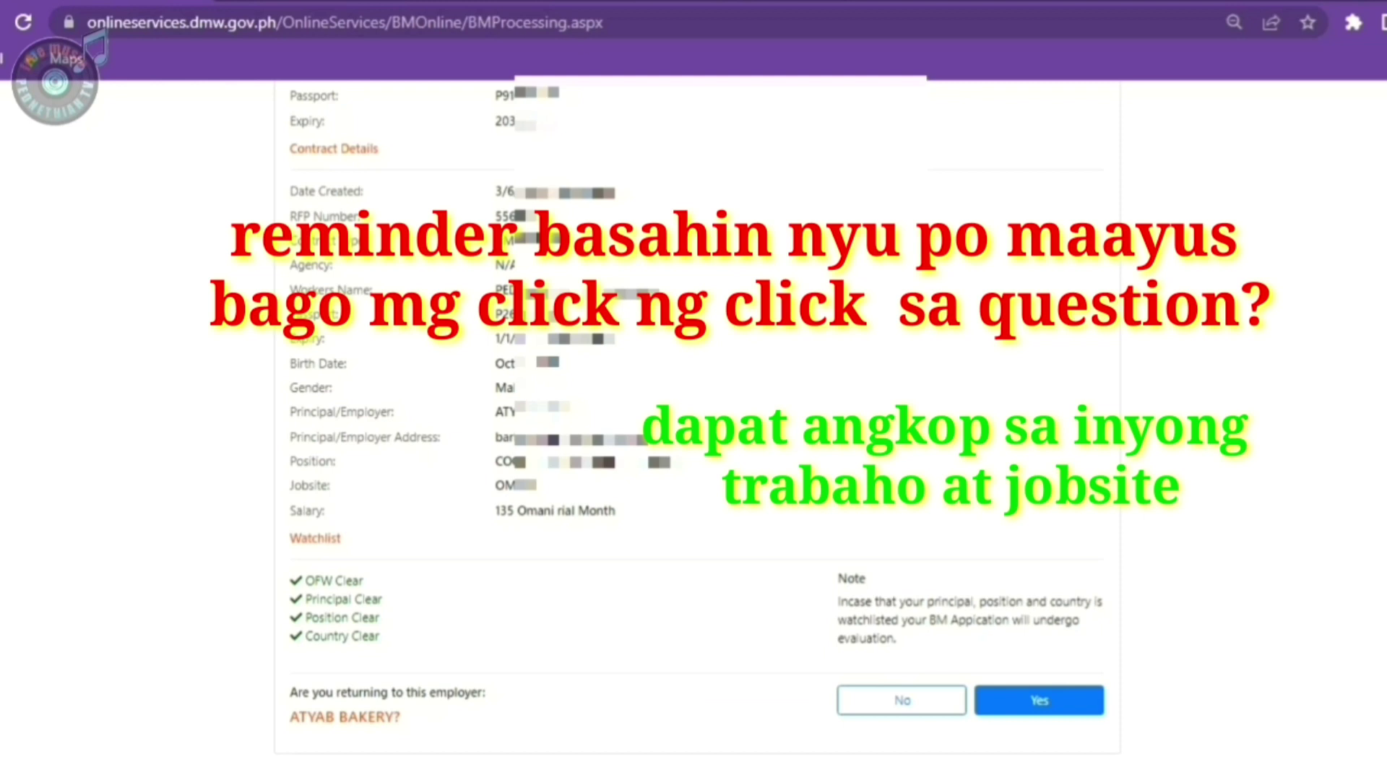
scroll(695, 432, "up", 2)
scroll(696, 432, "down", 2)
key("ctrl+plus")
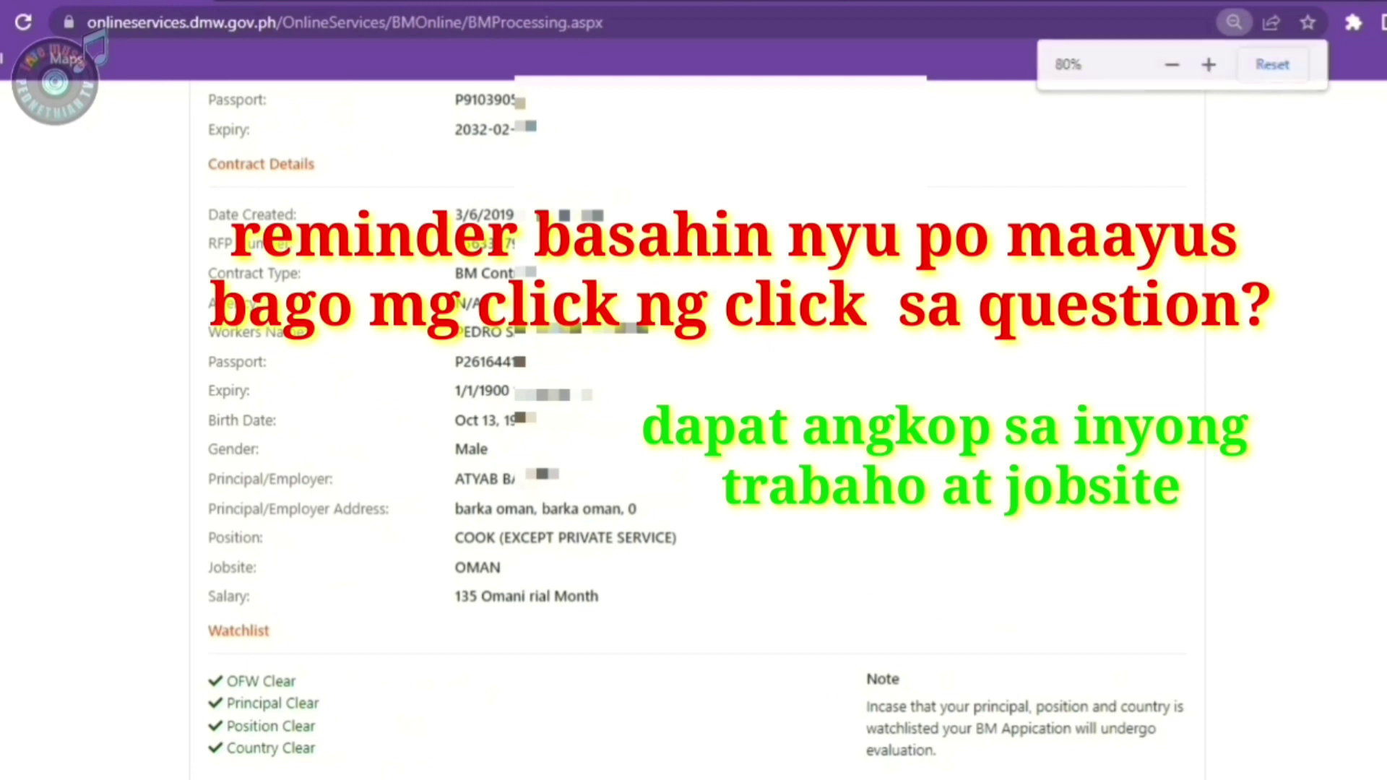
scroll(696, 432, "down", 2)
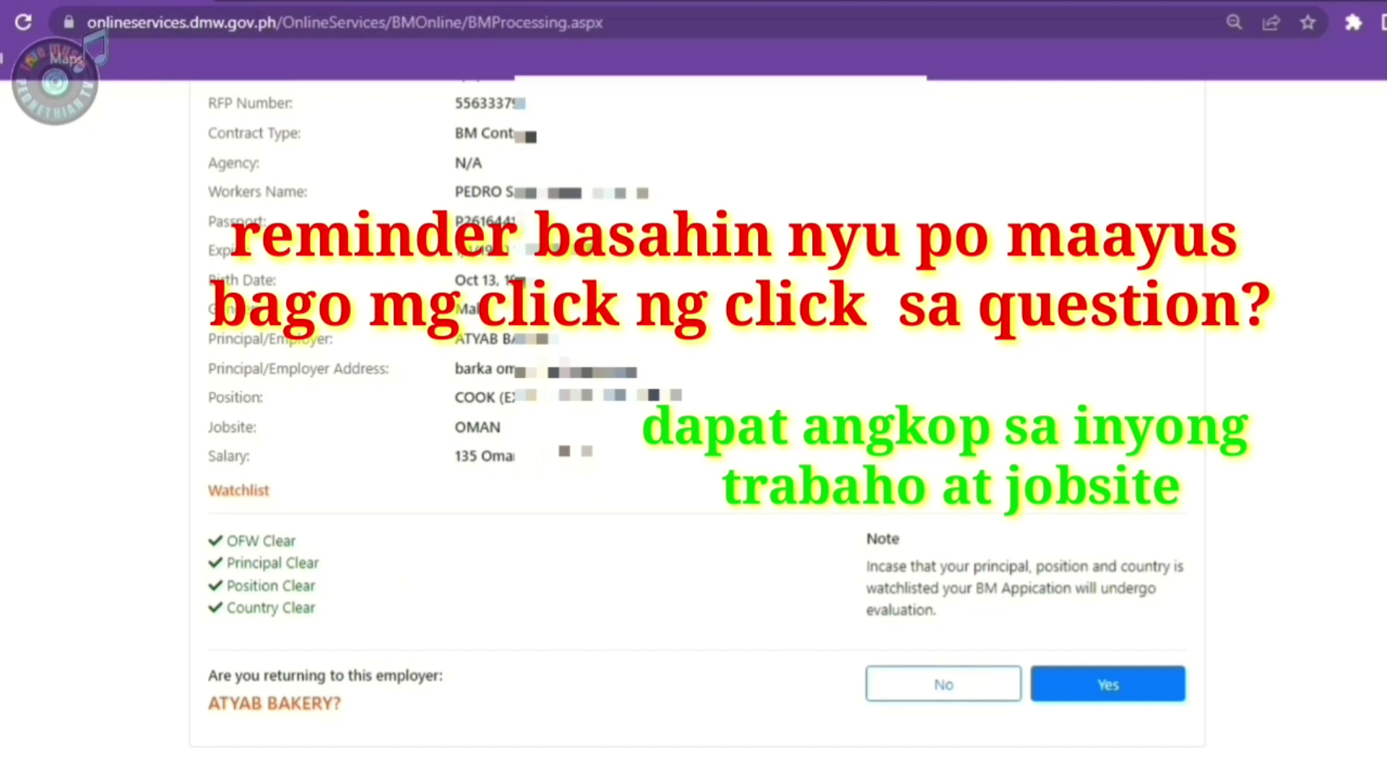
left_click(1107, 684)
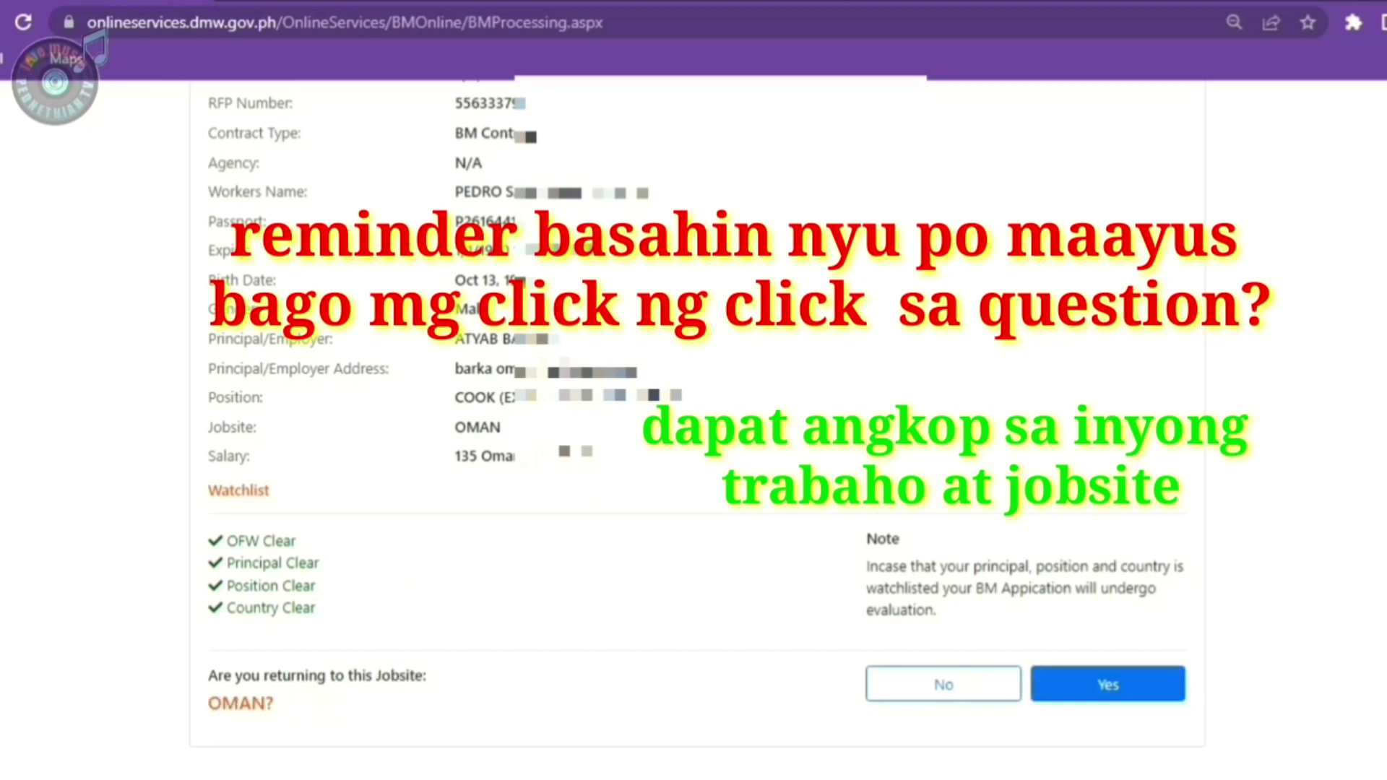
left_click(1107, 684)
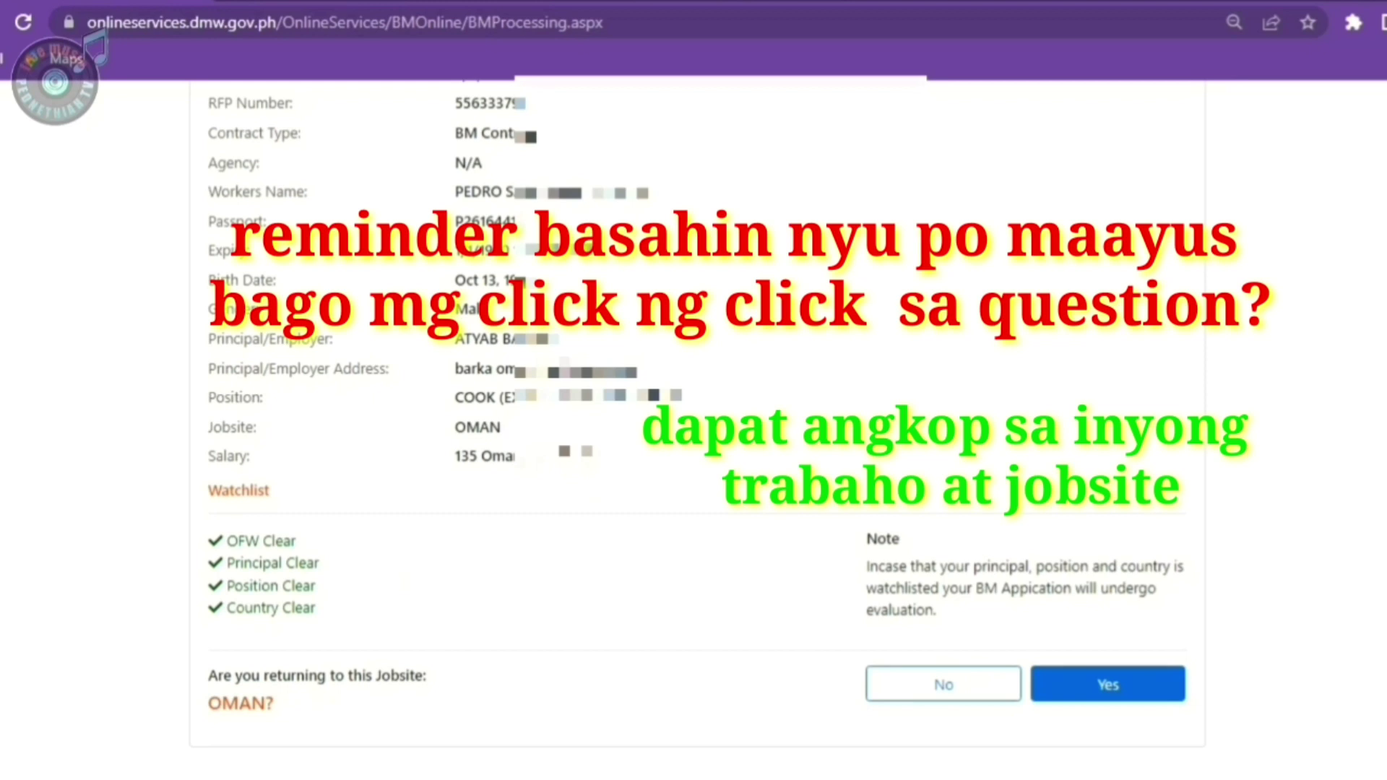
left_click(1108, 684)
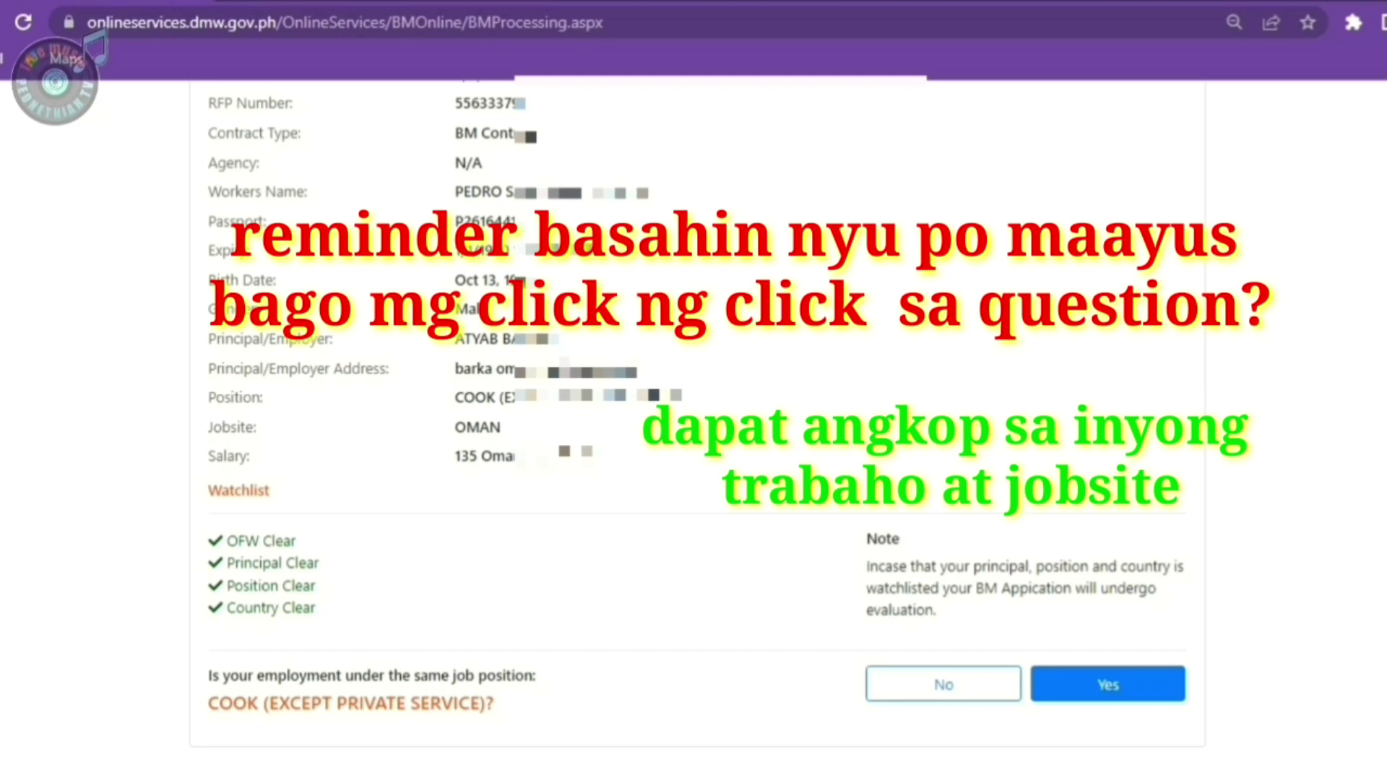
left_click(1108, 683)
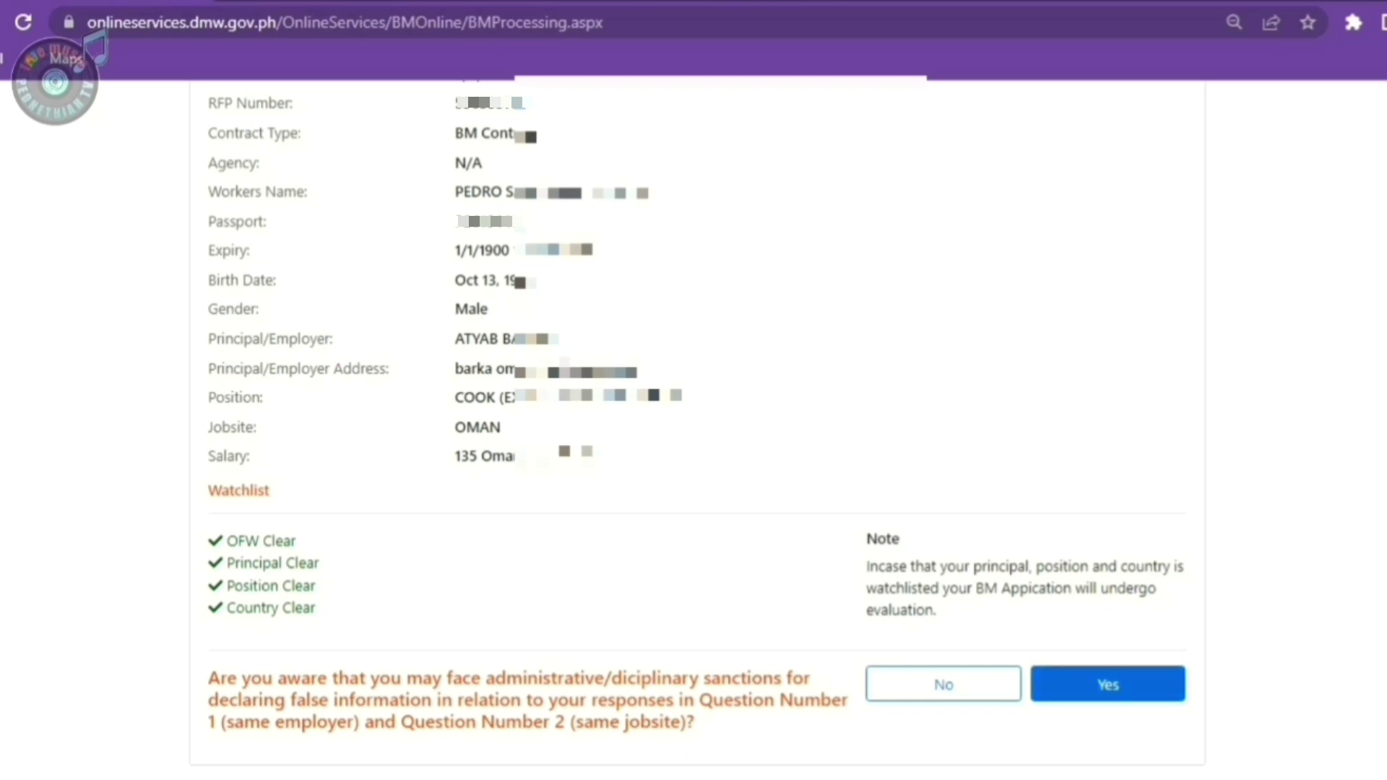
left_click(1108, 684)
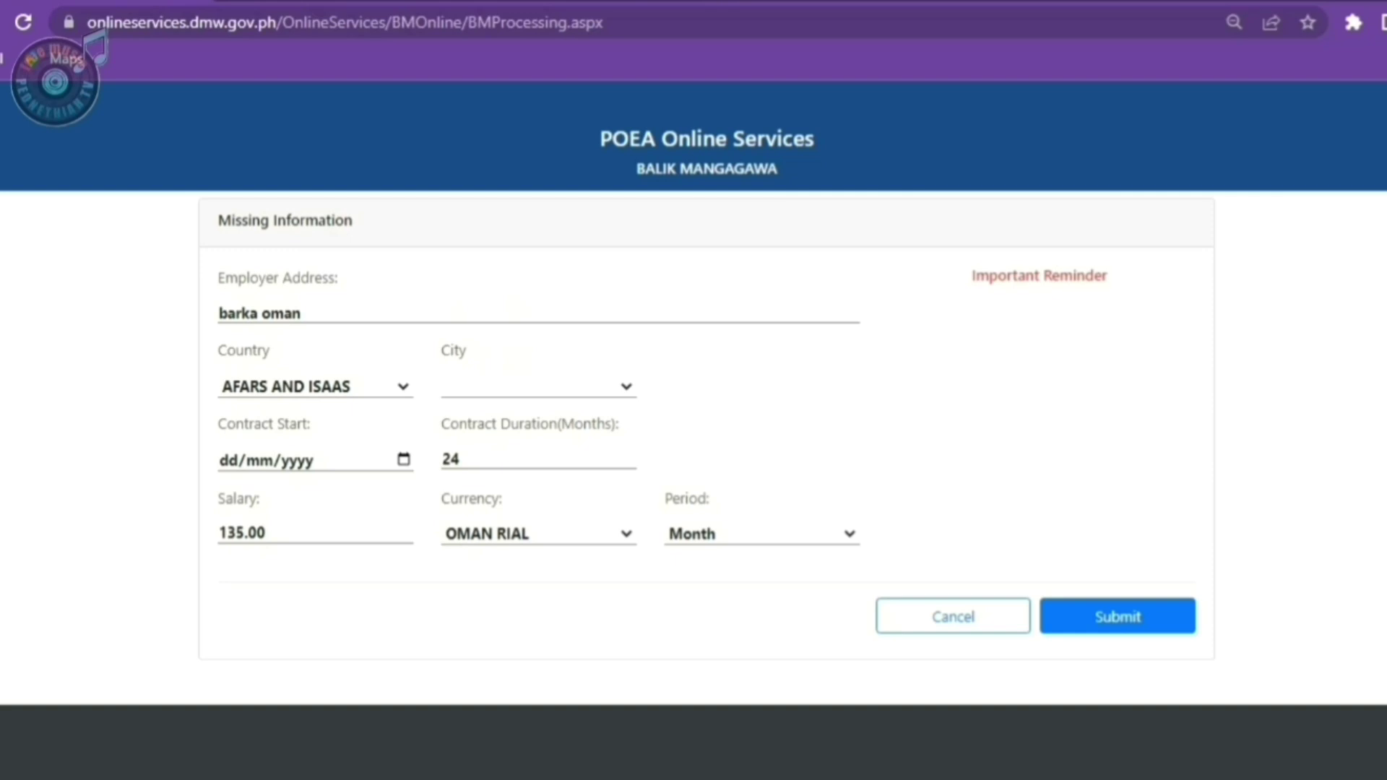
Pick OMAN from the Country list and MUSCAT from the City list for the employer
left_click(315, 387)
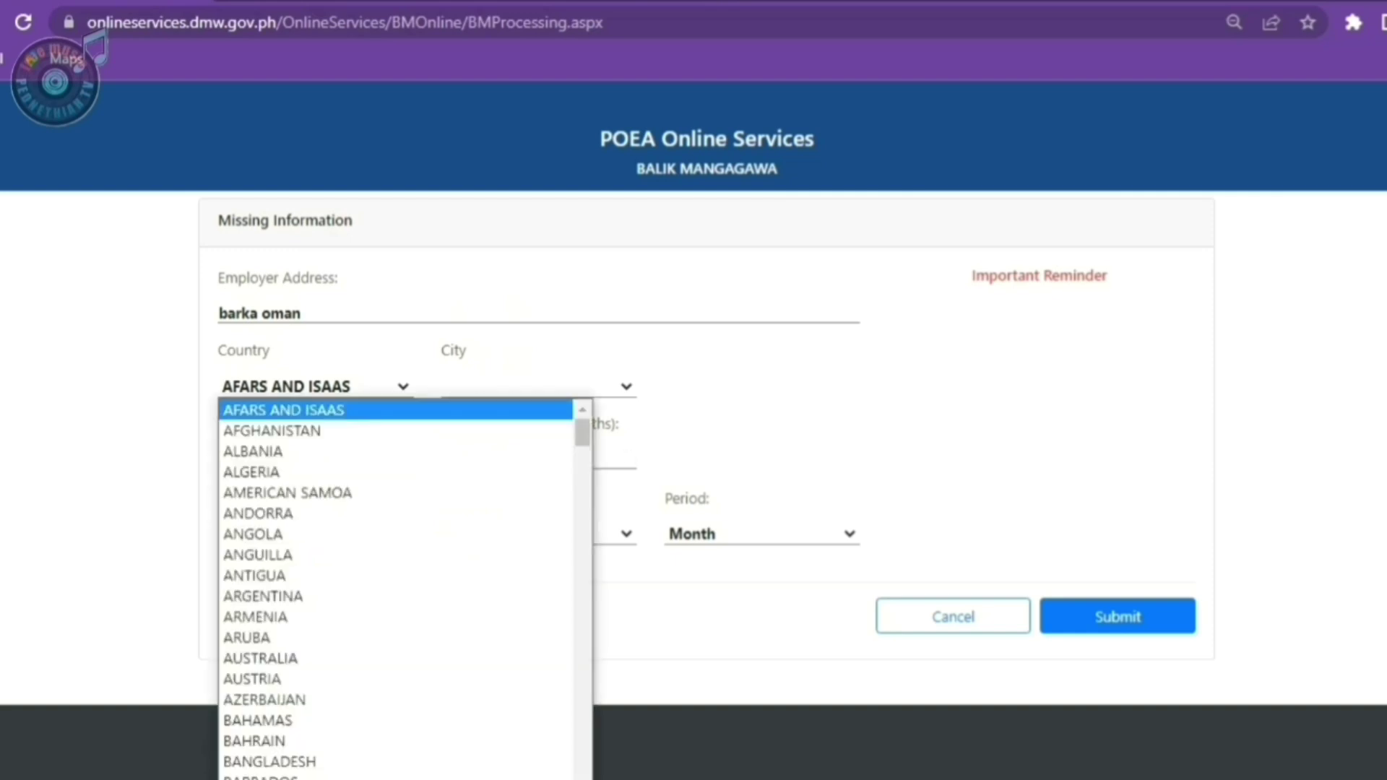
type("oman")
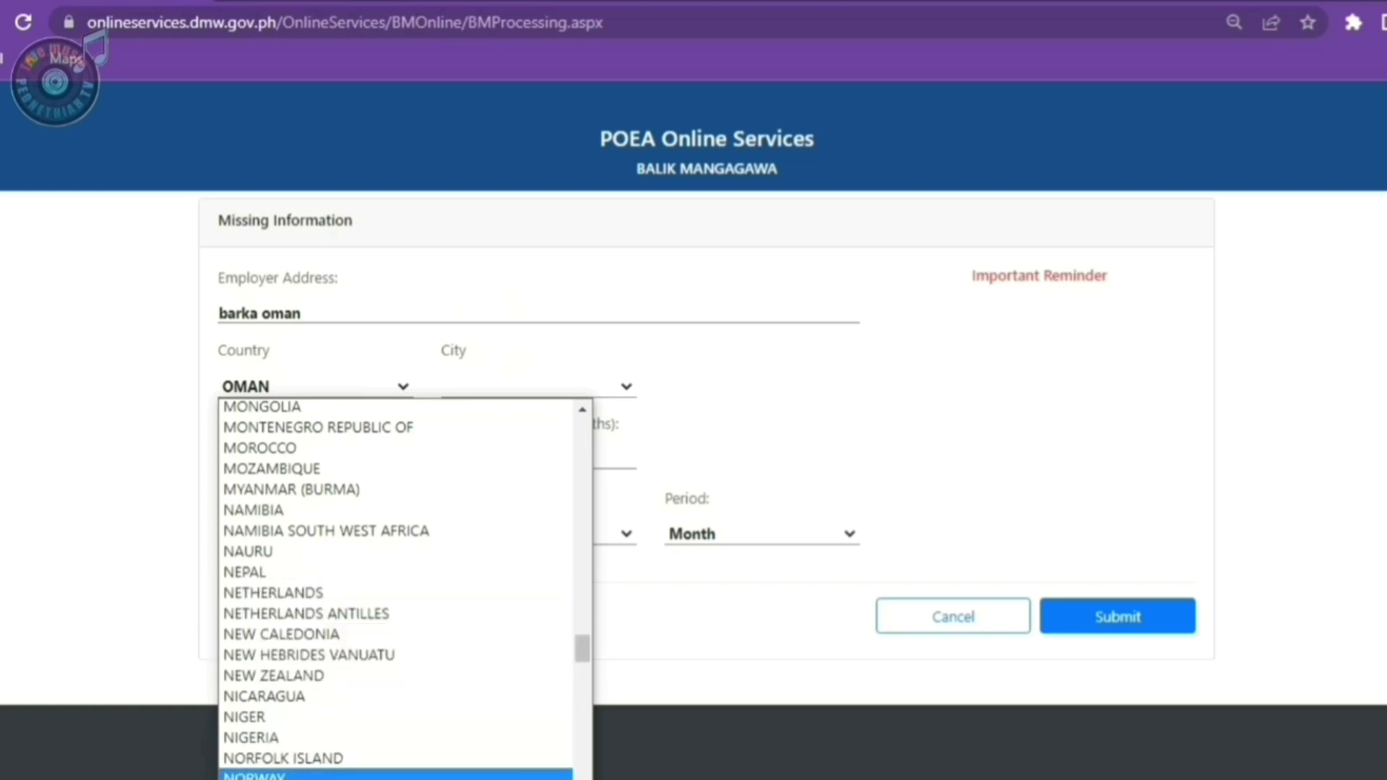
key("Escape")
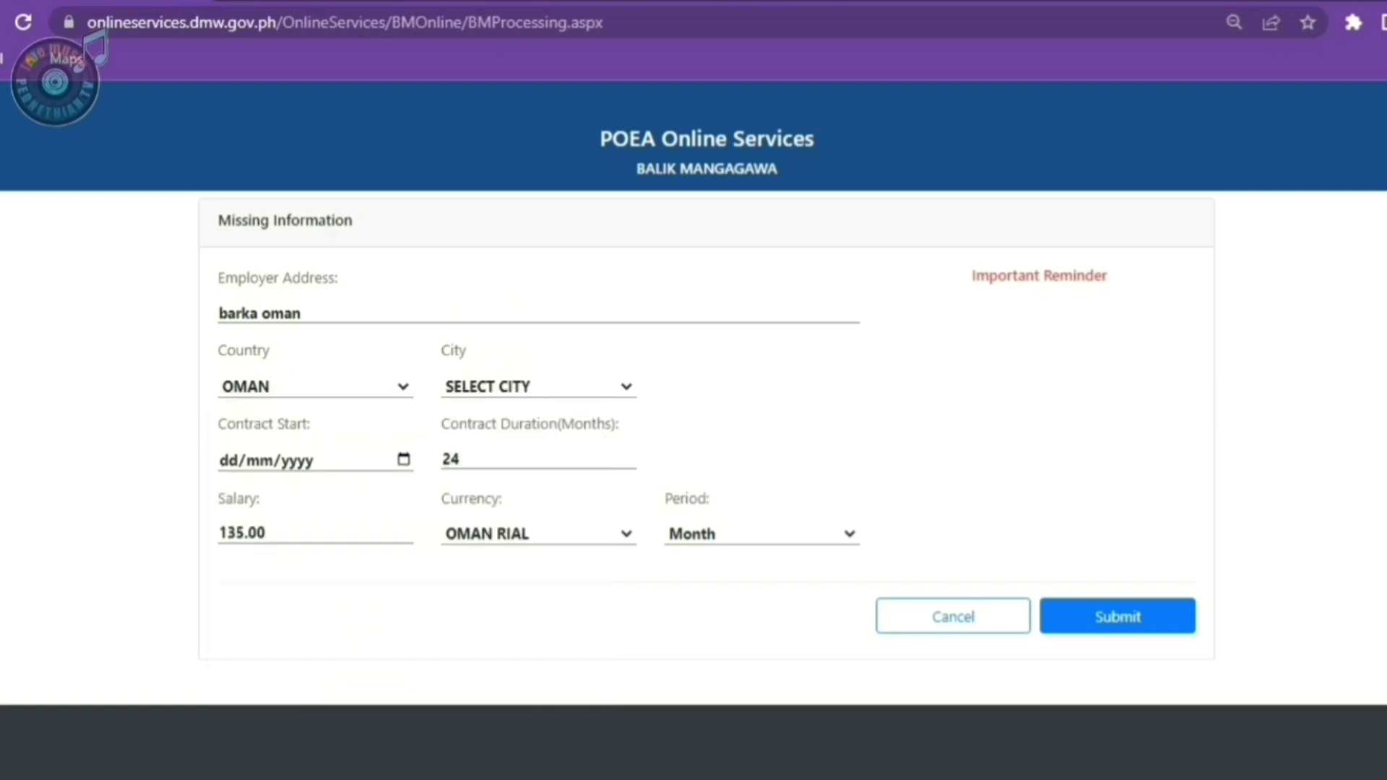
key("Tab")
key("alt+Down")
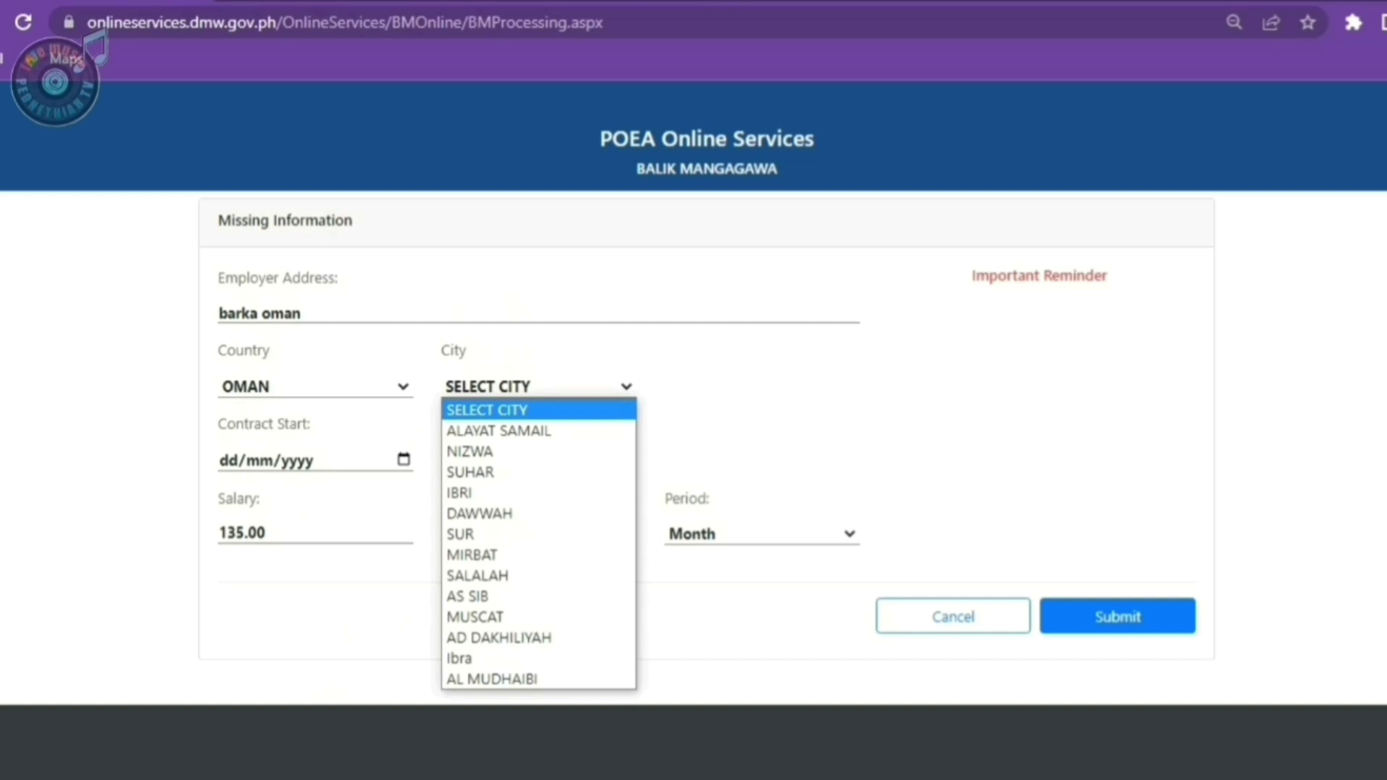
key("Down")
key("Down")
key("Down")
key("Down")
key("Down")
key("Down")
key("Down")
key("Down")
key("Down")
key("Down")
key("Down")
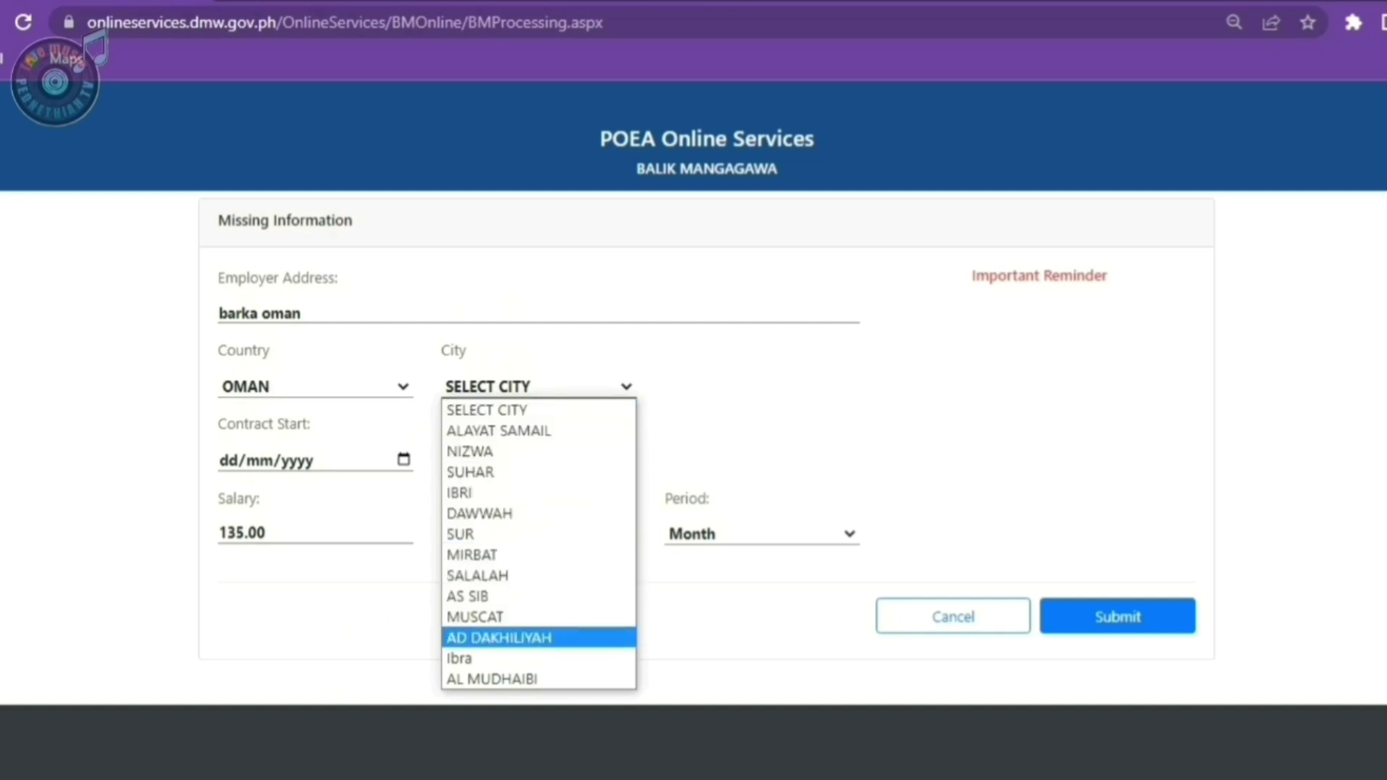
key("Up")
key("Return")
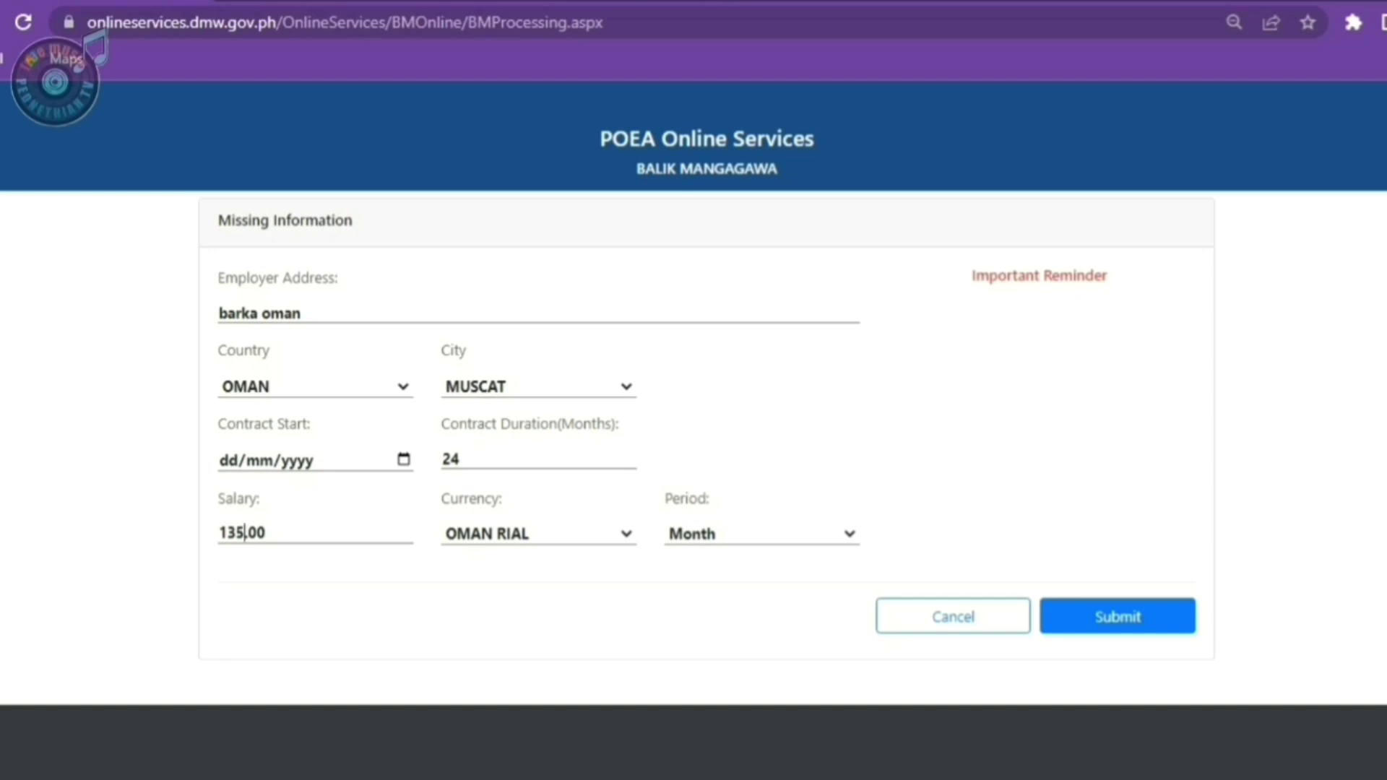
left_click(228, 461)
Set Contract Start to 07/04/2021, correcting the mistyped year, and submit the missing contract information
type("0")
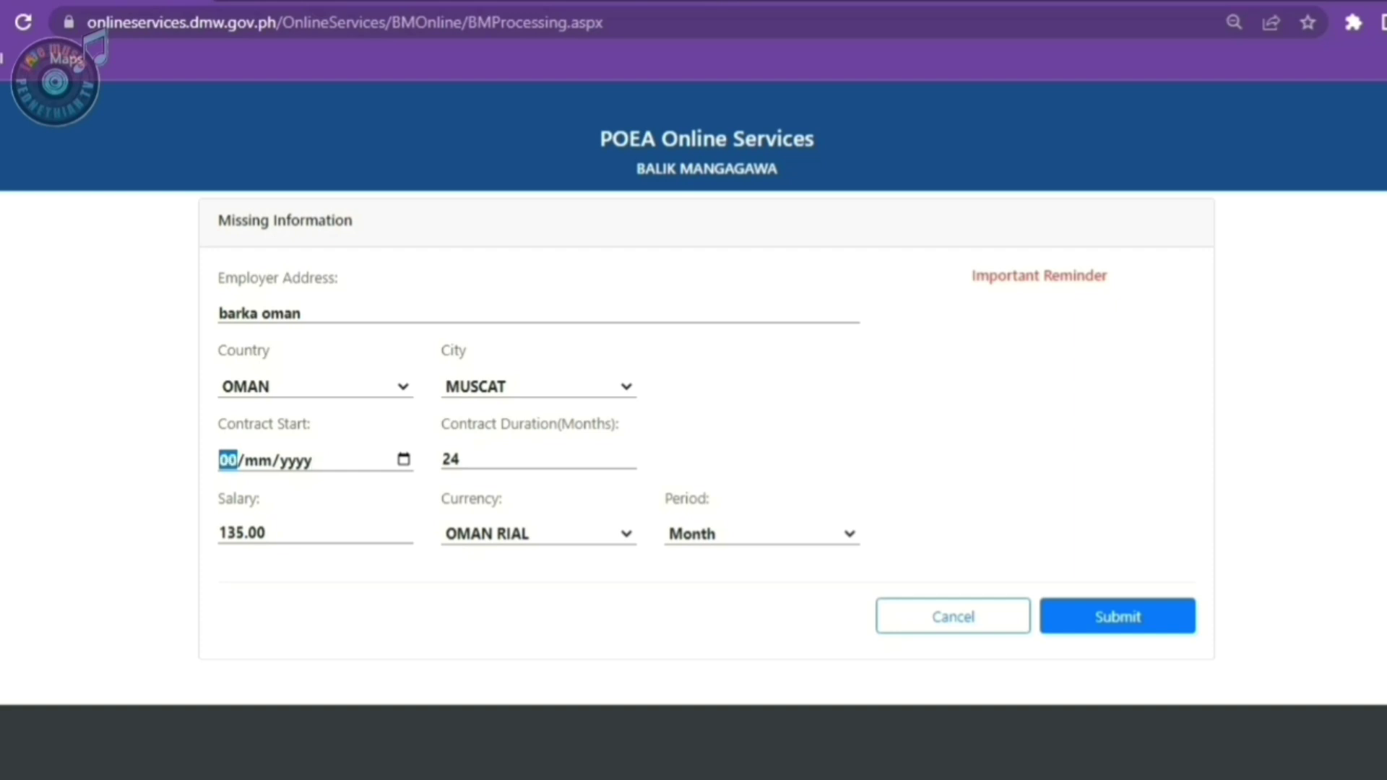
type("7")
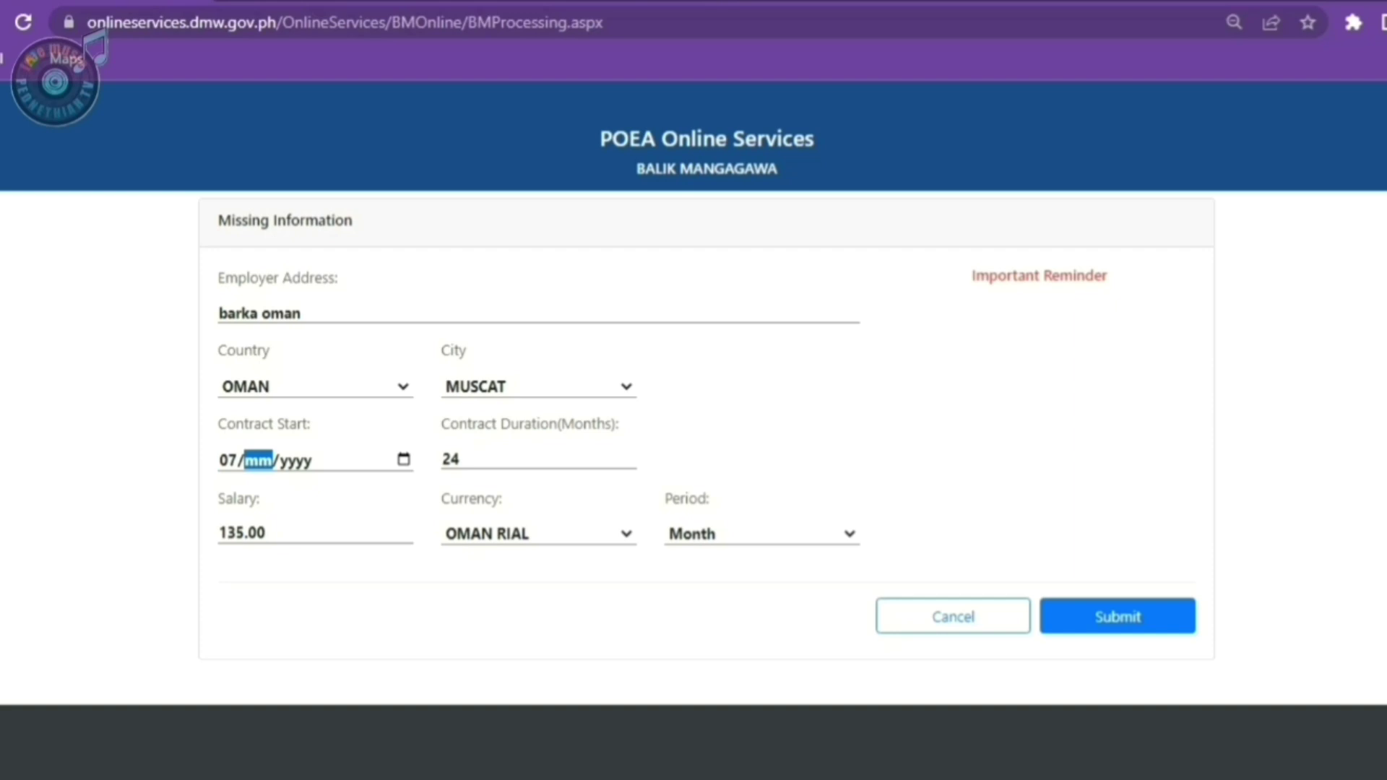
type("04/")
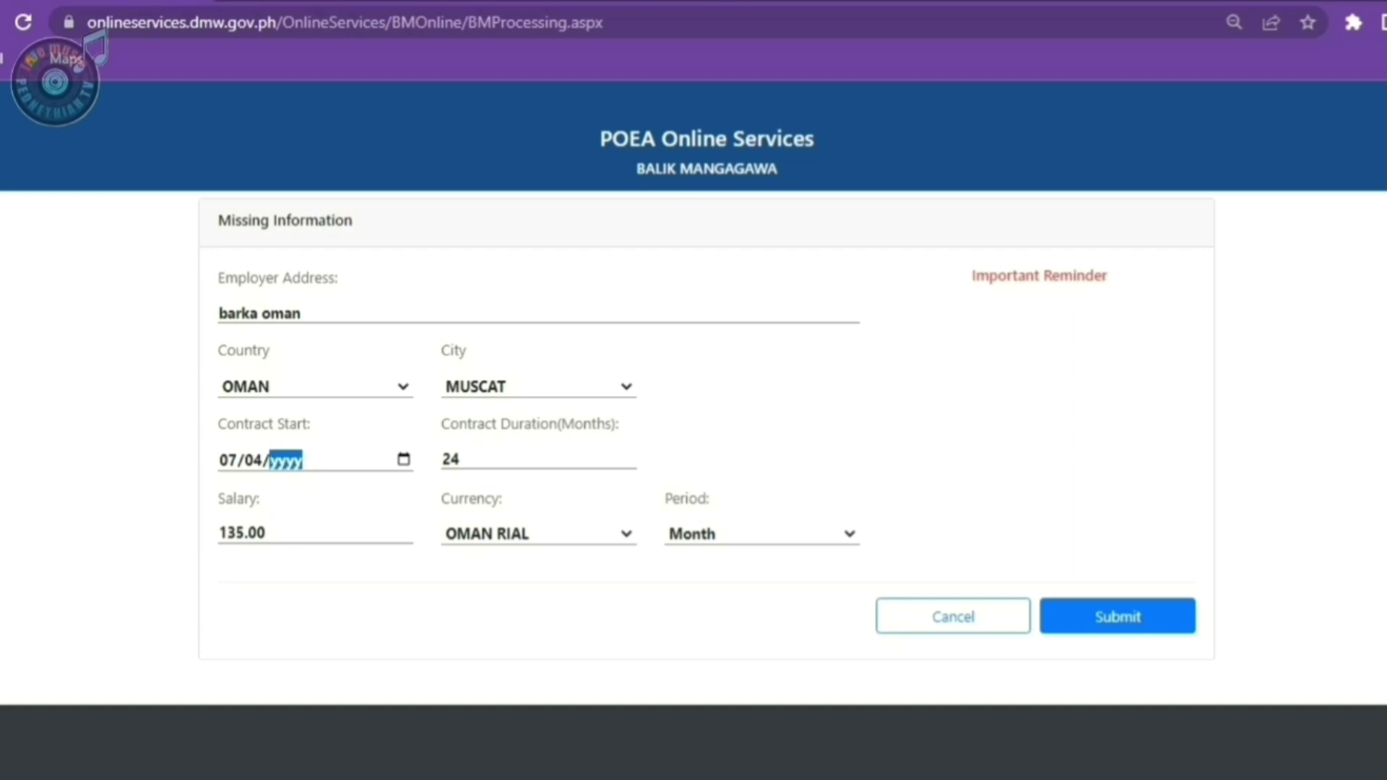
type("202021")
left_click(403, 460)
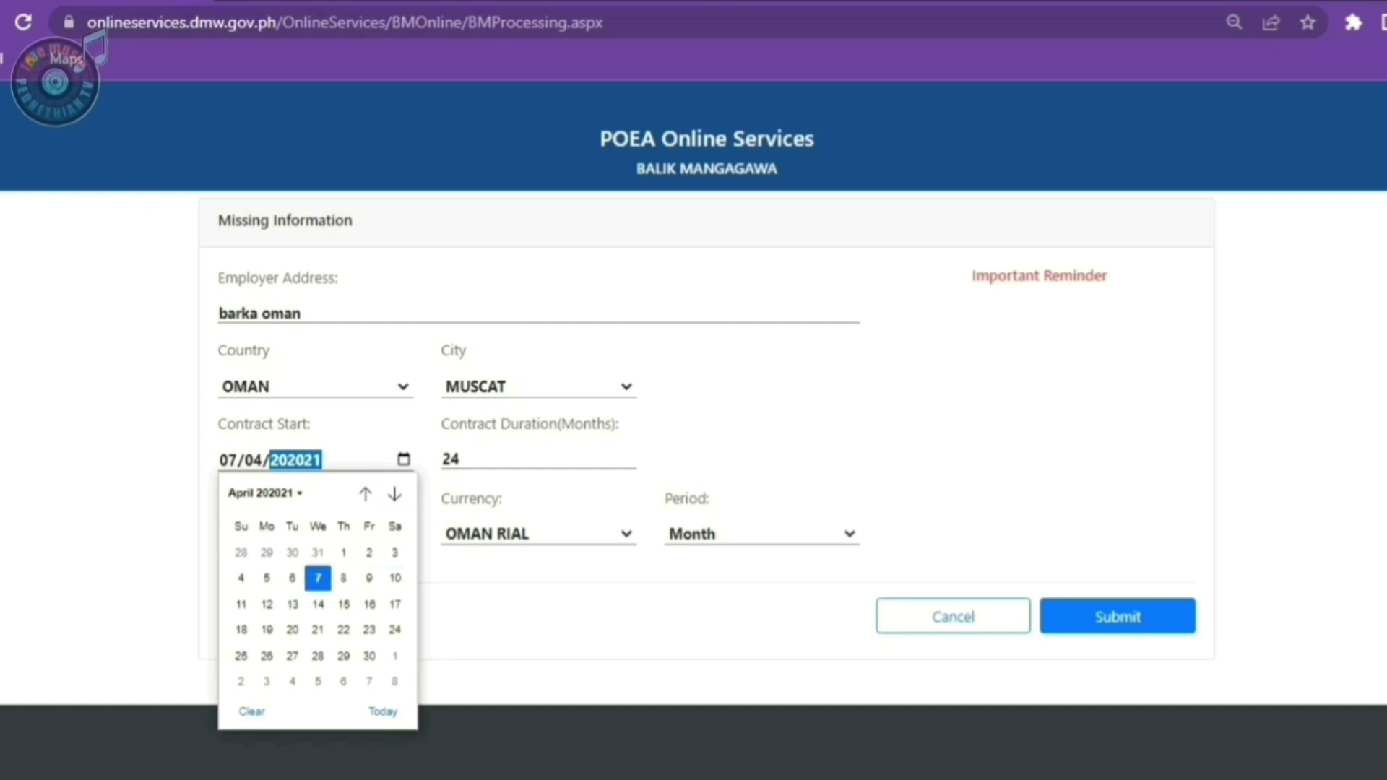
left_click(261, 493)
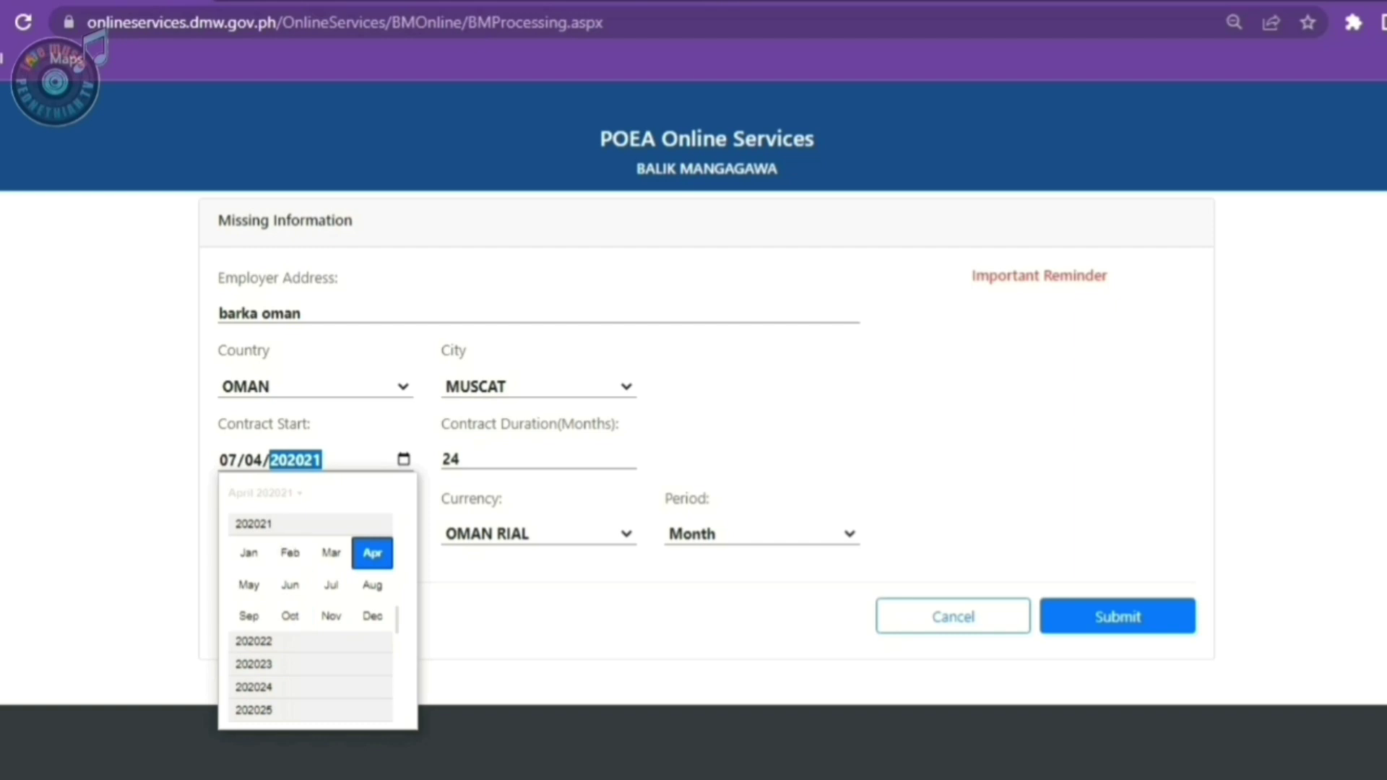
key("Escape")
key("Tab")
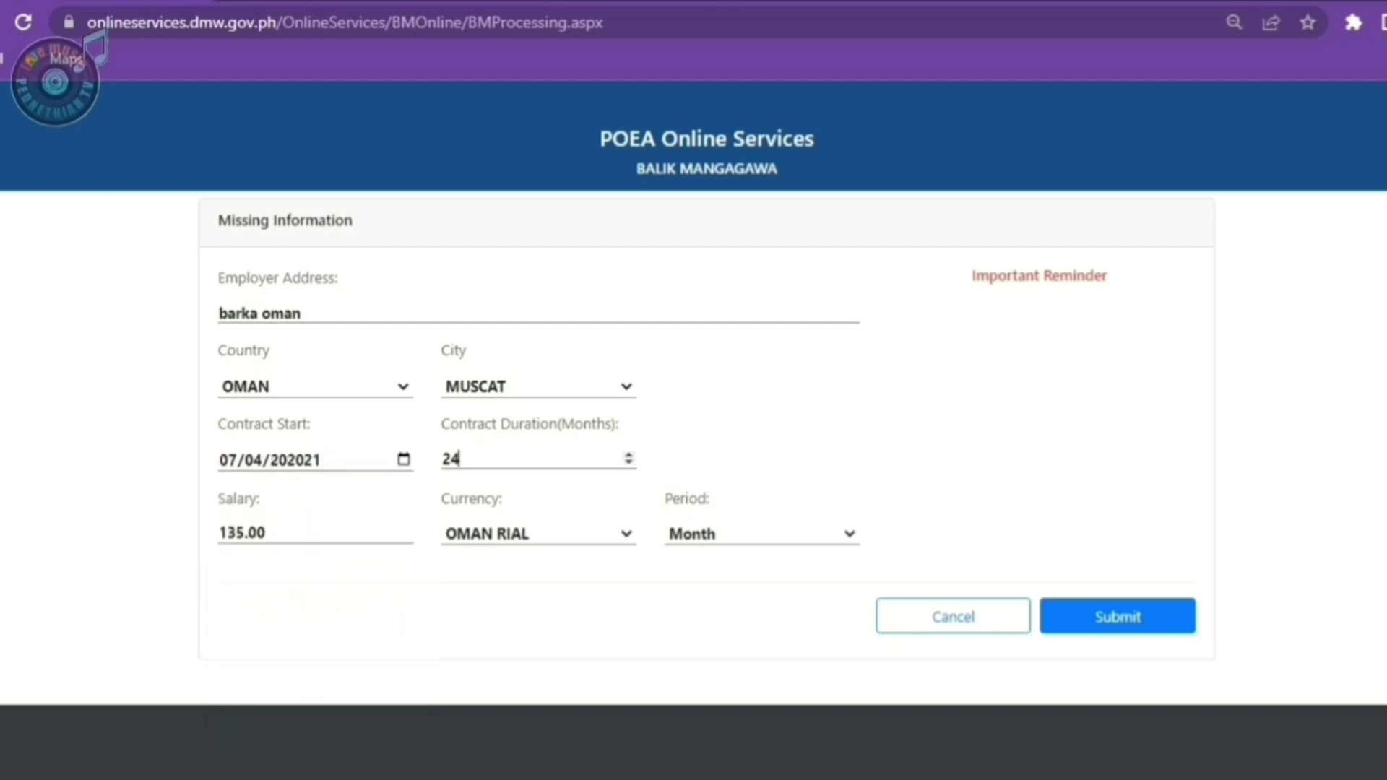
key("shift+Tab")
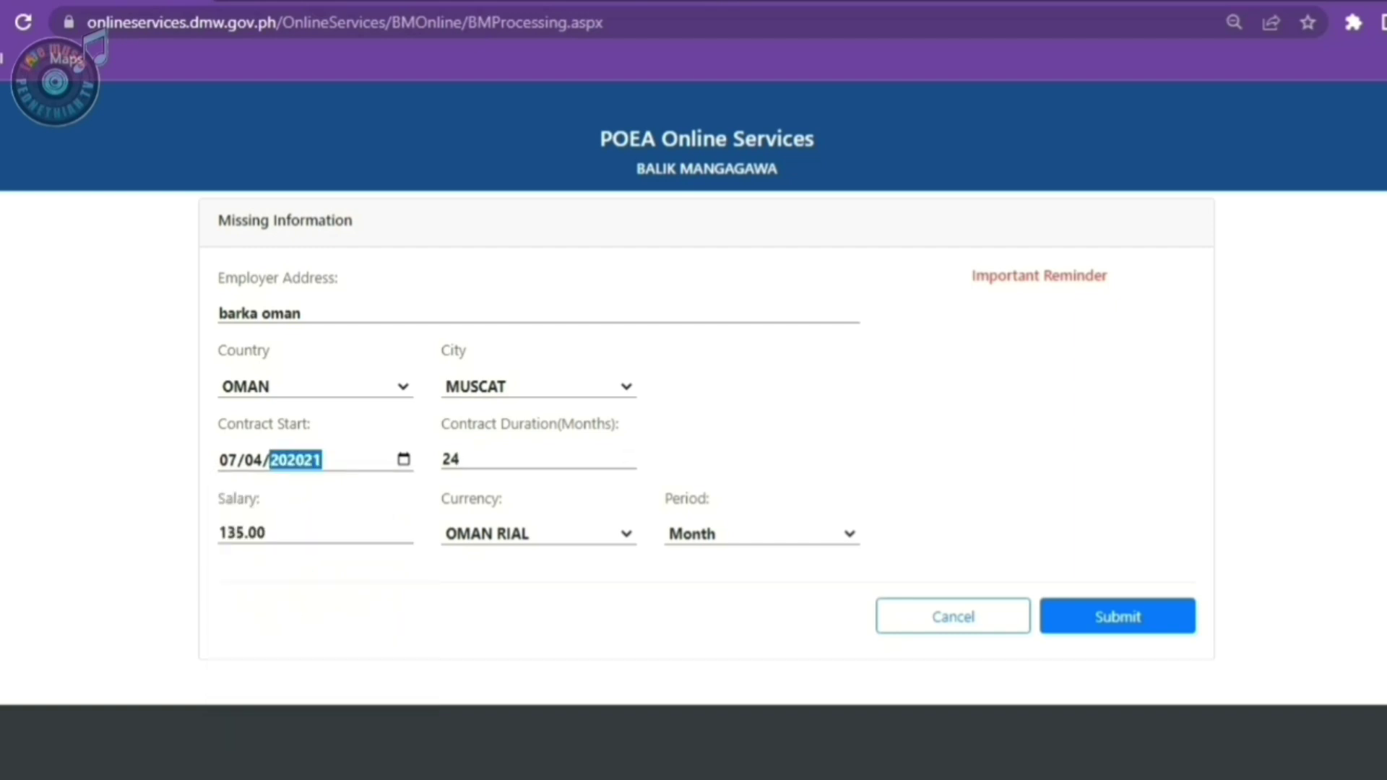
key("BackSpace")
type("2021")
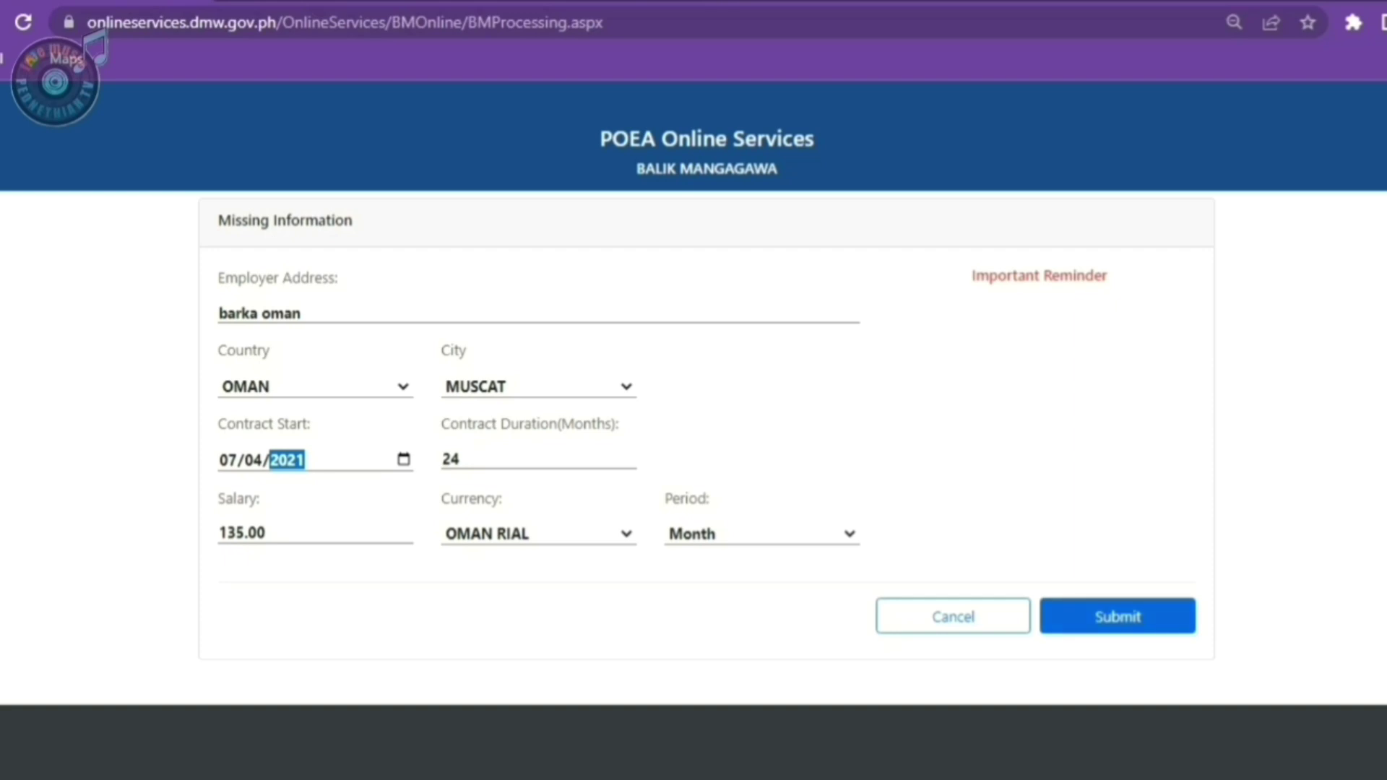
left_click(1118, 616)
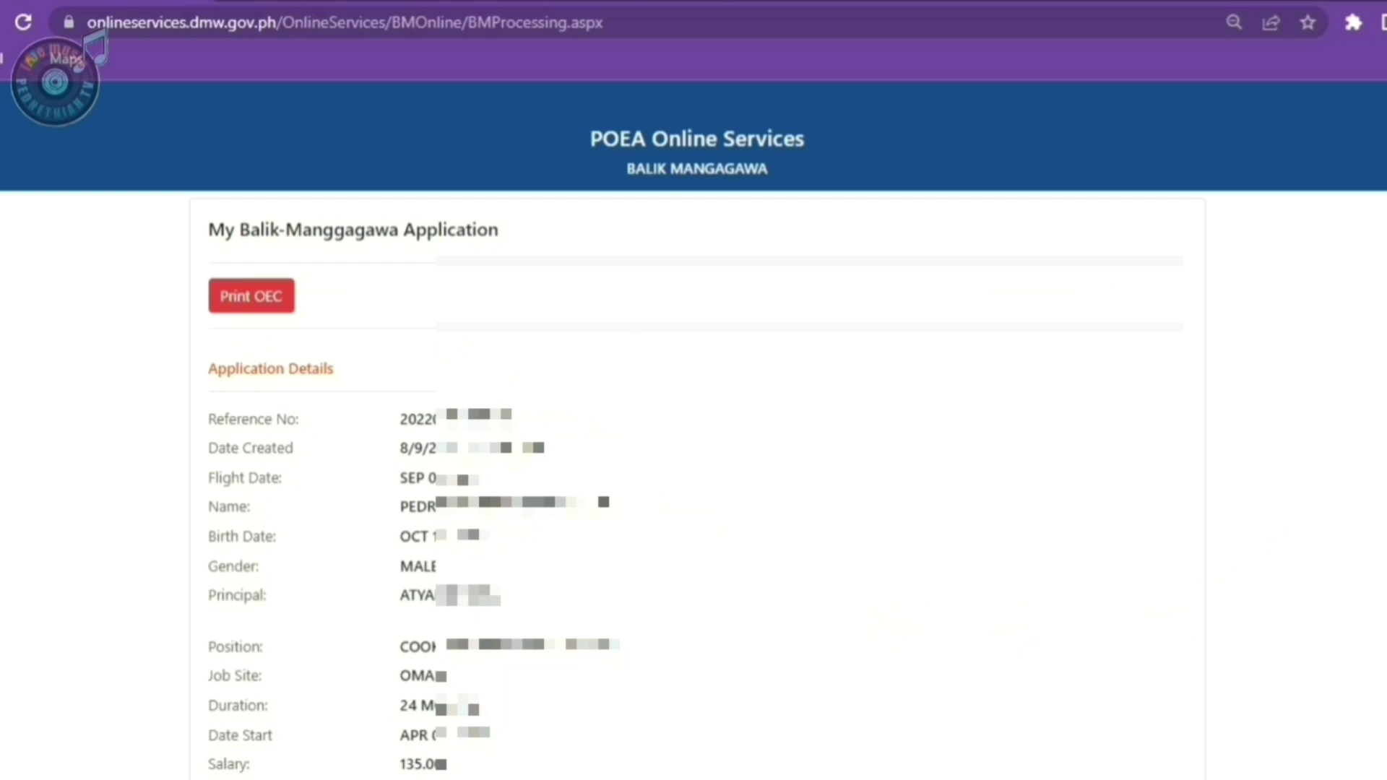
Open the Overseas Employment Certificate in the OEC Printing viewer from the completed application
scroll(693, 433, "down", 7)
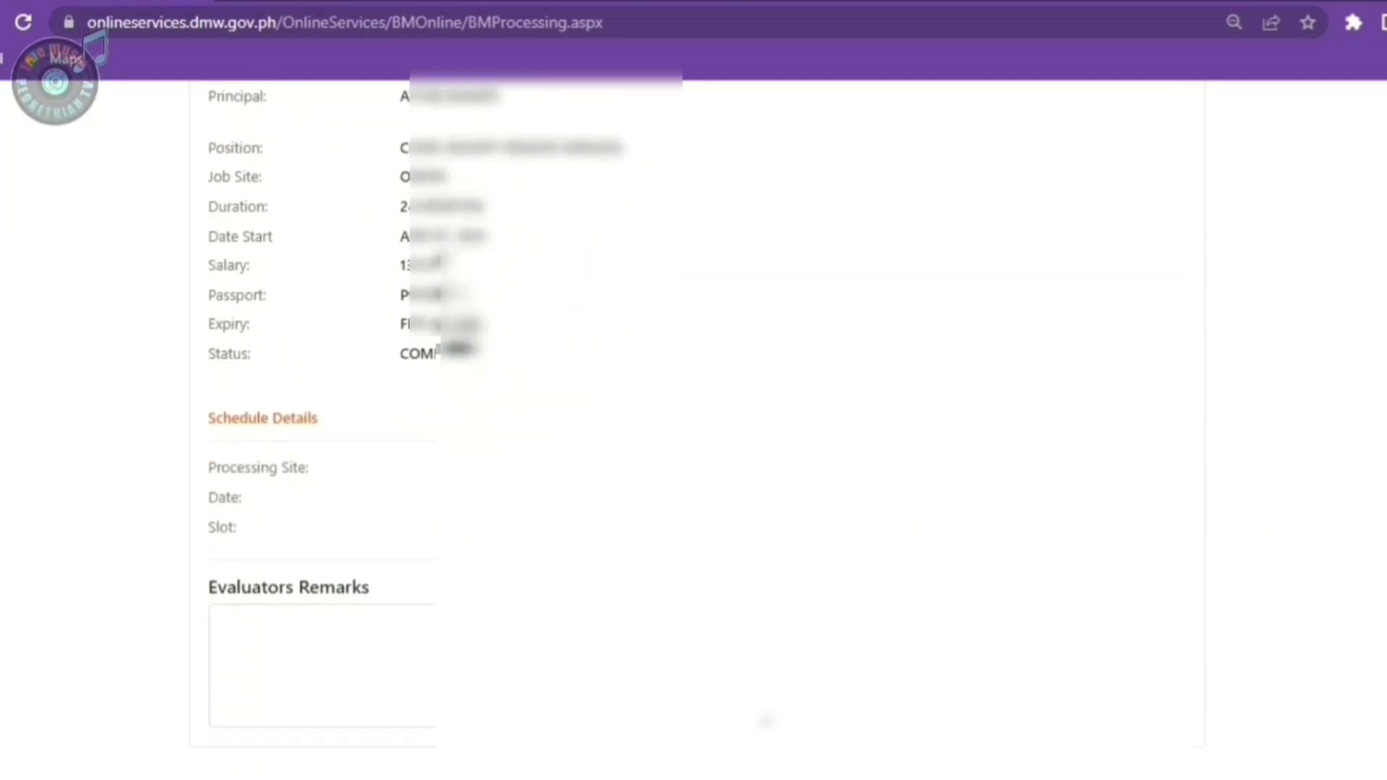
scroll(693, 433, "up", 7)
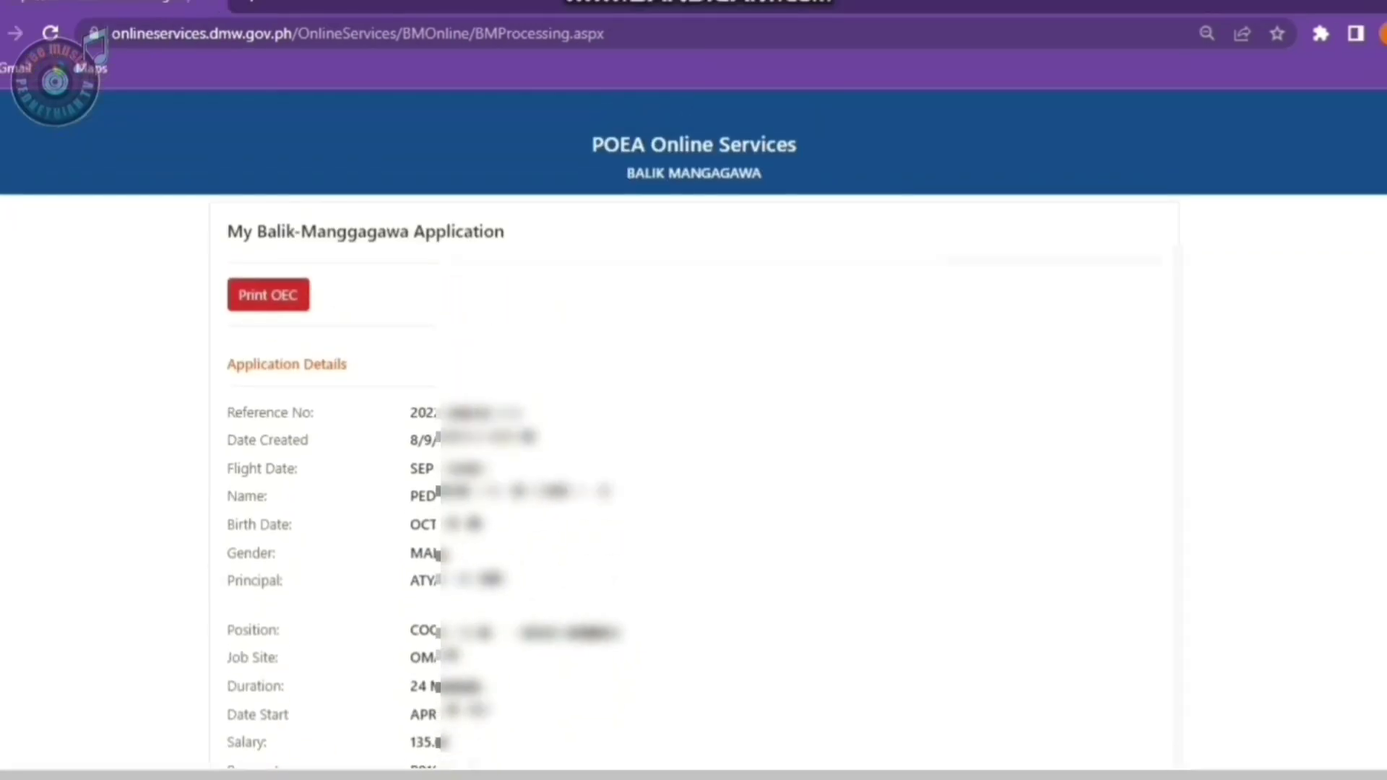
left_click(268, 294)
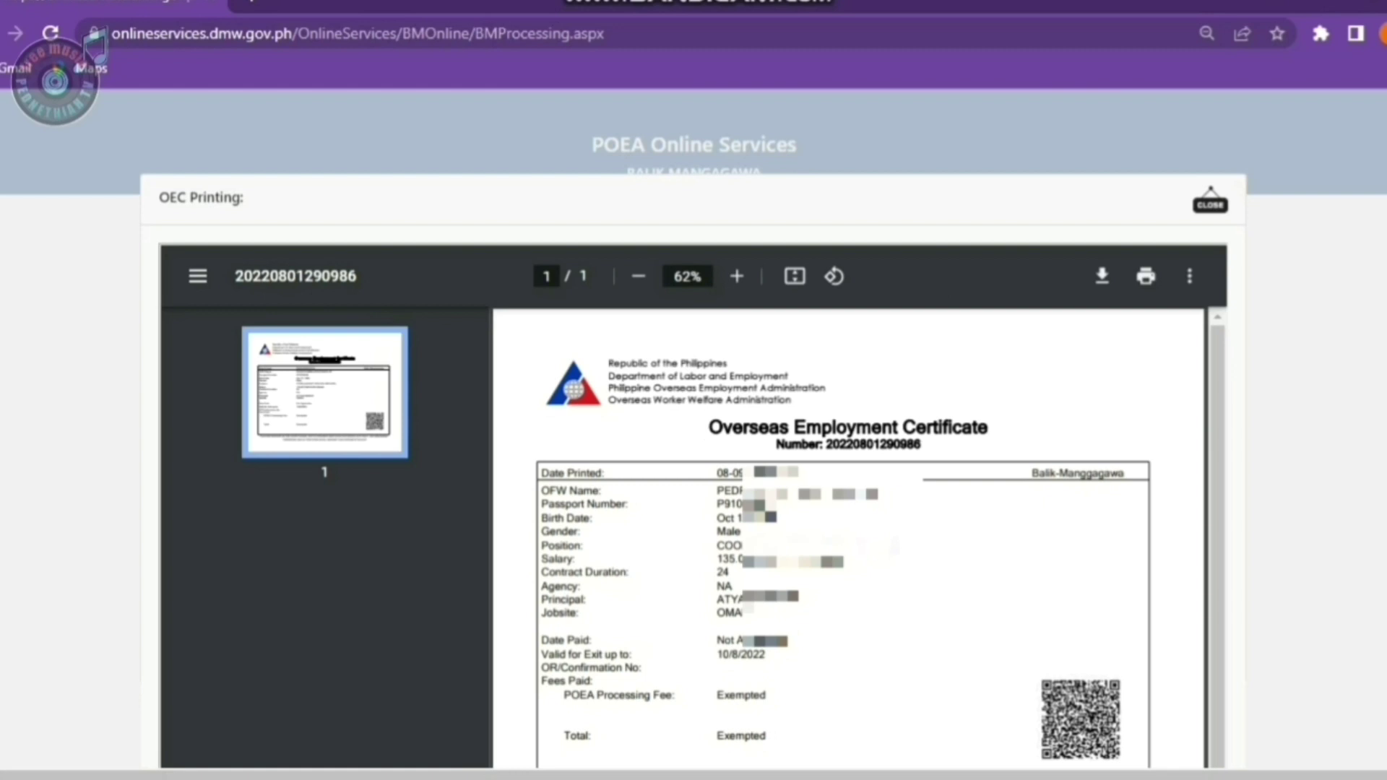
Open the print settings for the Overseas Employment Certificate PDF
scroll(1110, 716, "down", 1)
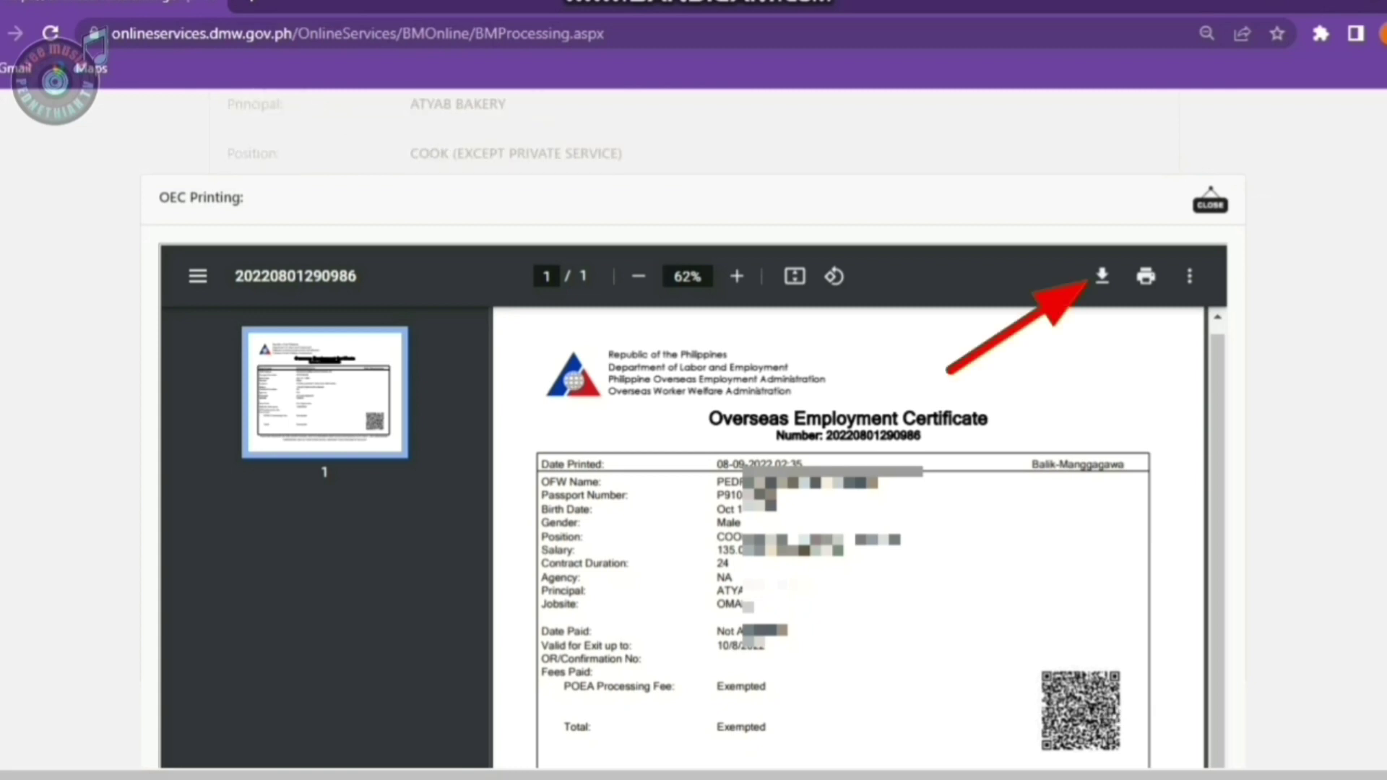
left_click(1145, 276)
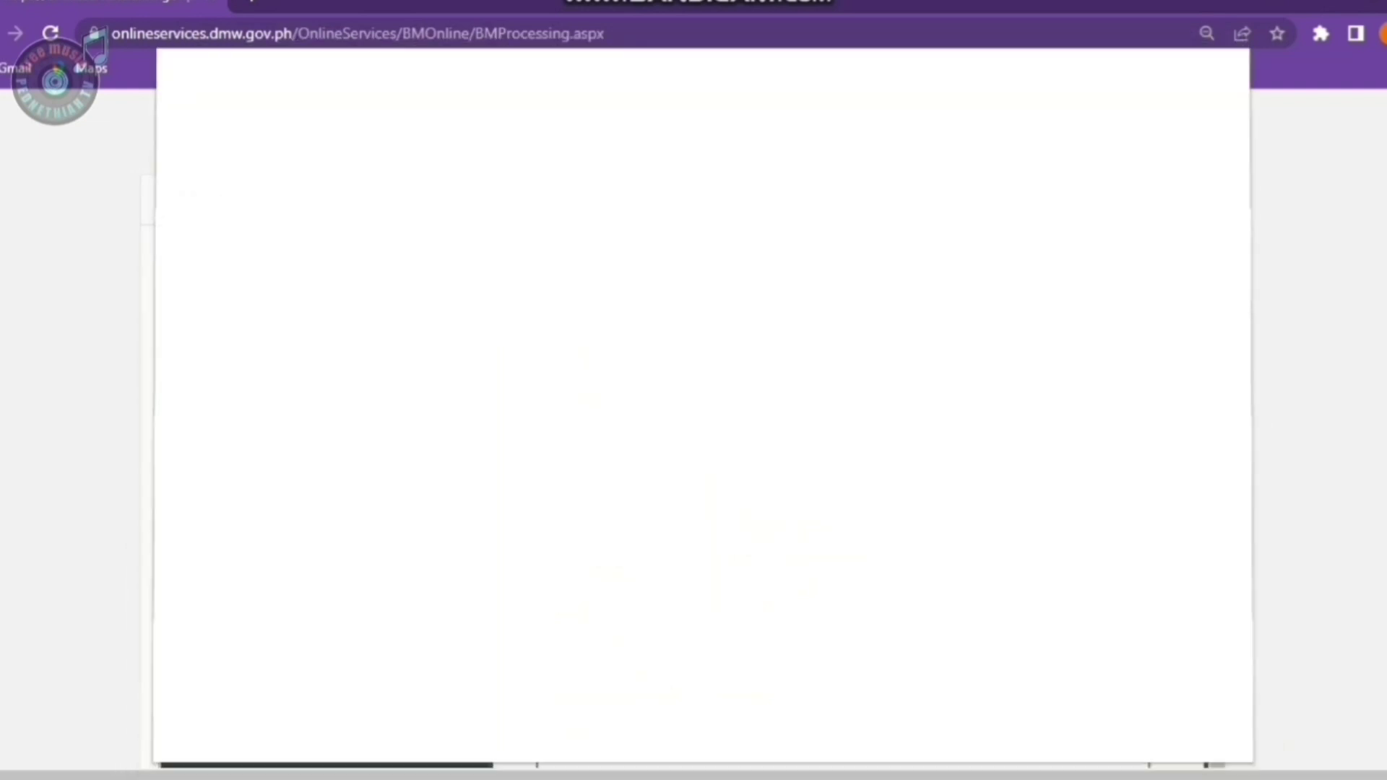